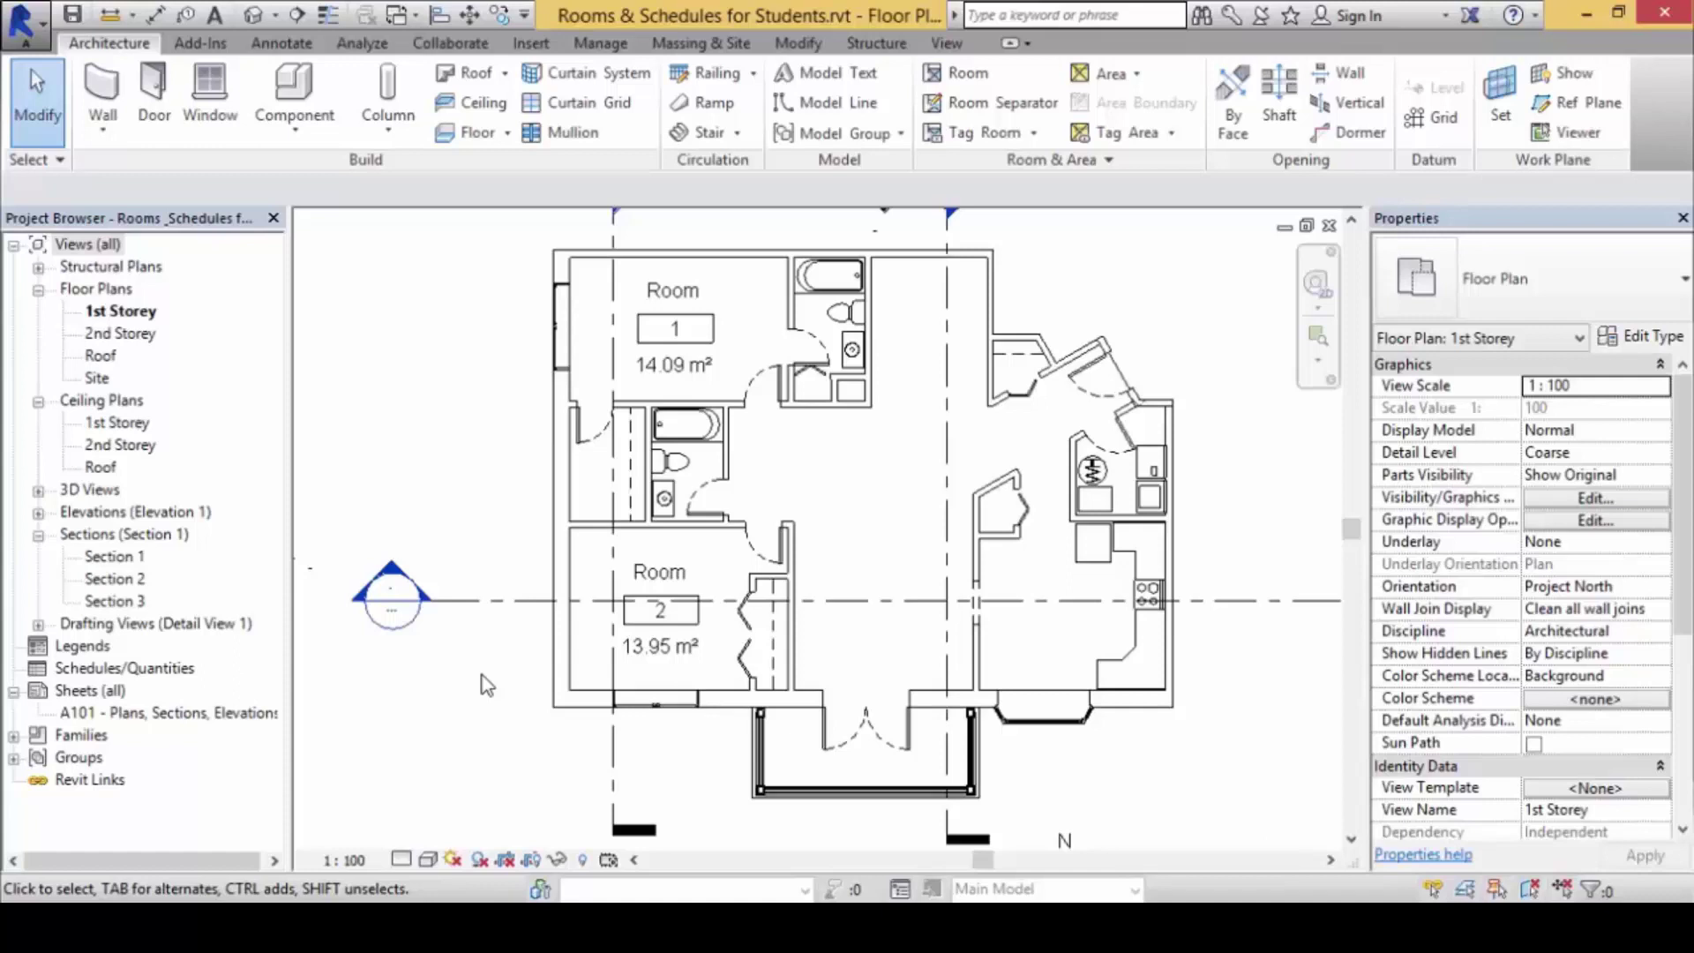
- Place a tagged room in the large open area at the centre of the 1st Storey plan
{"action": "left_click", "coordinate": [957, 73]}
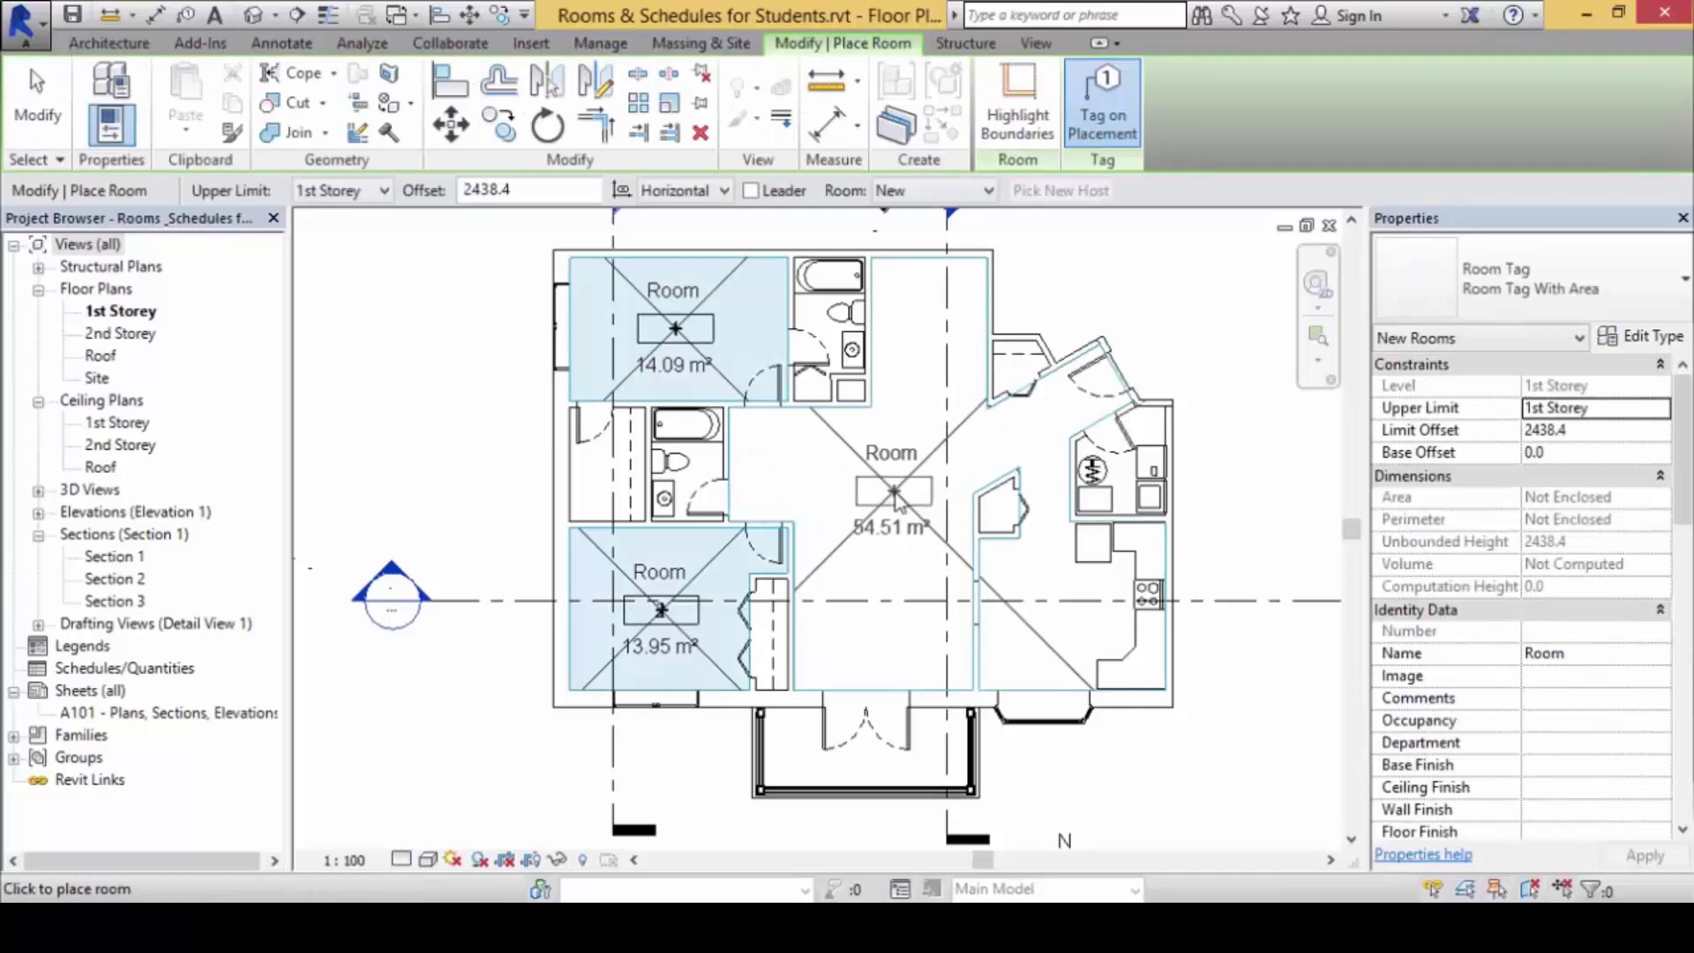
{"action": "left_click", "coordinate": [886, 500]}
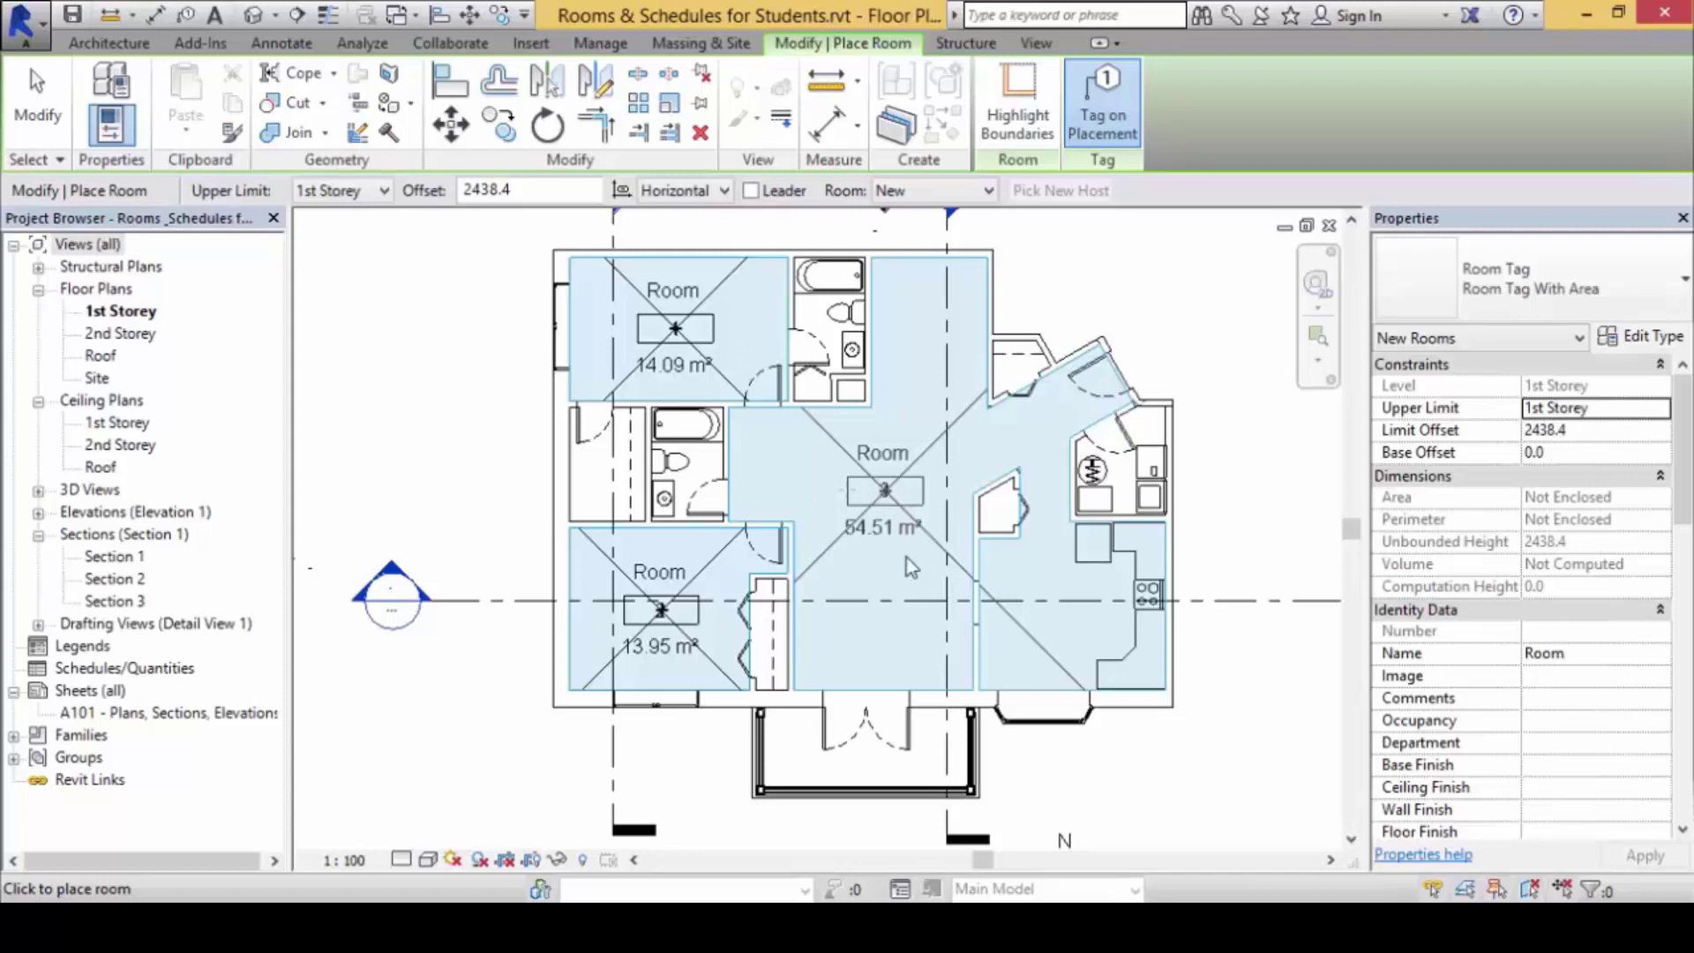
{"action": "key", "text": "Escape"}
{"action": "key", "text": "Escape"}
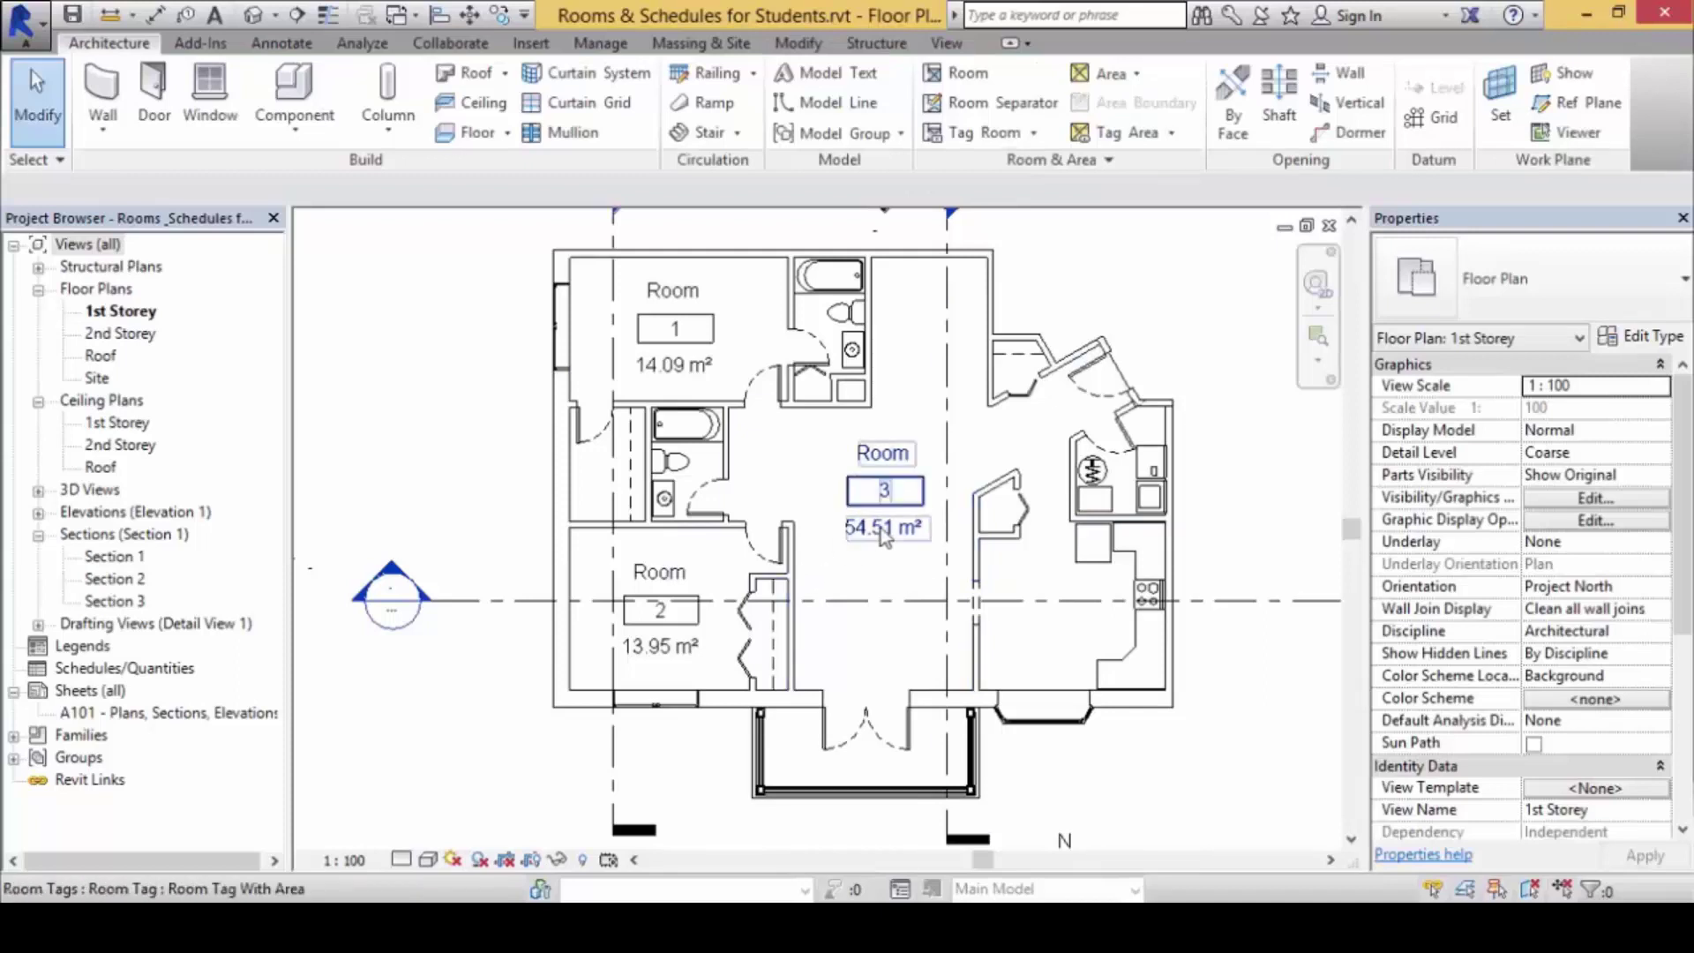
- Delete only the tag of the large central room and dismiss the resulting notice
{"action": "left_click", "coordinate": [882, 532]}
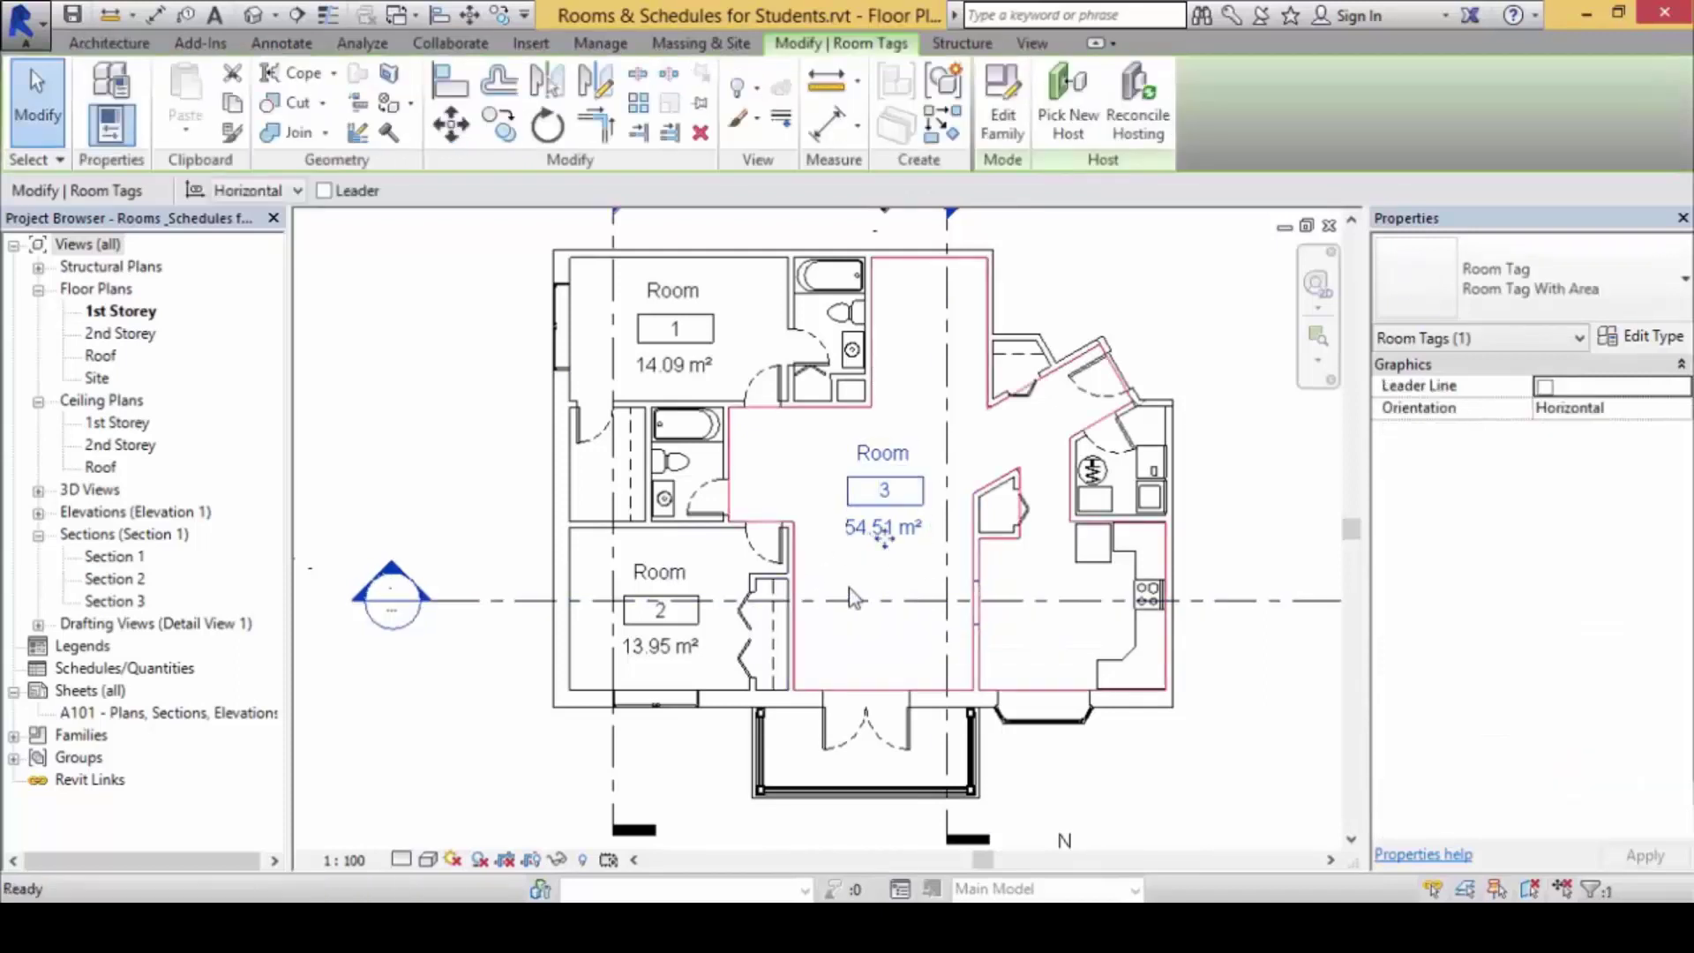
{"action": "key", "text": "Delete"}
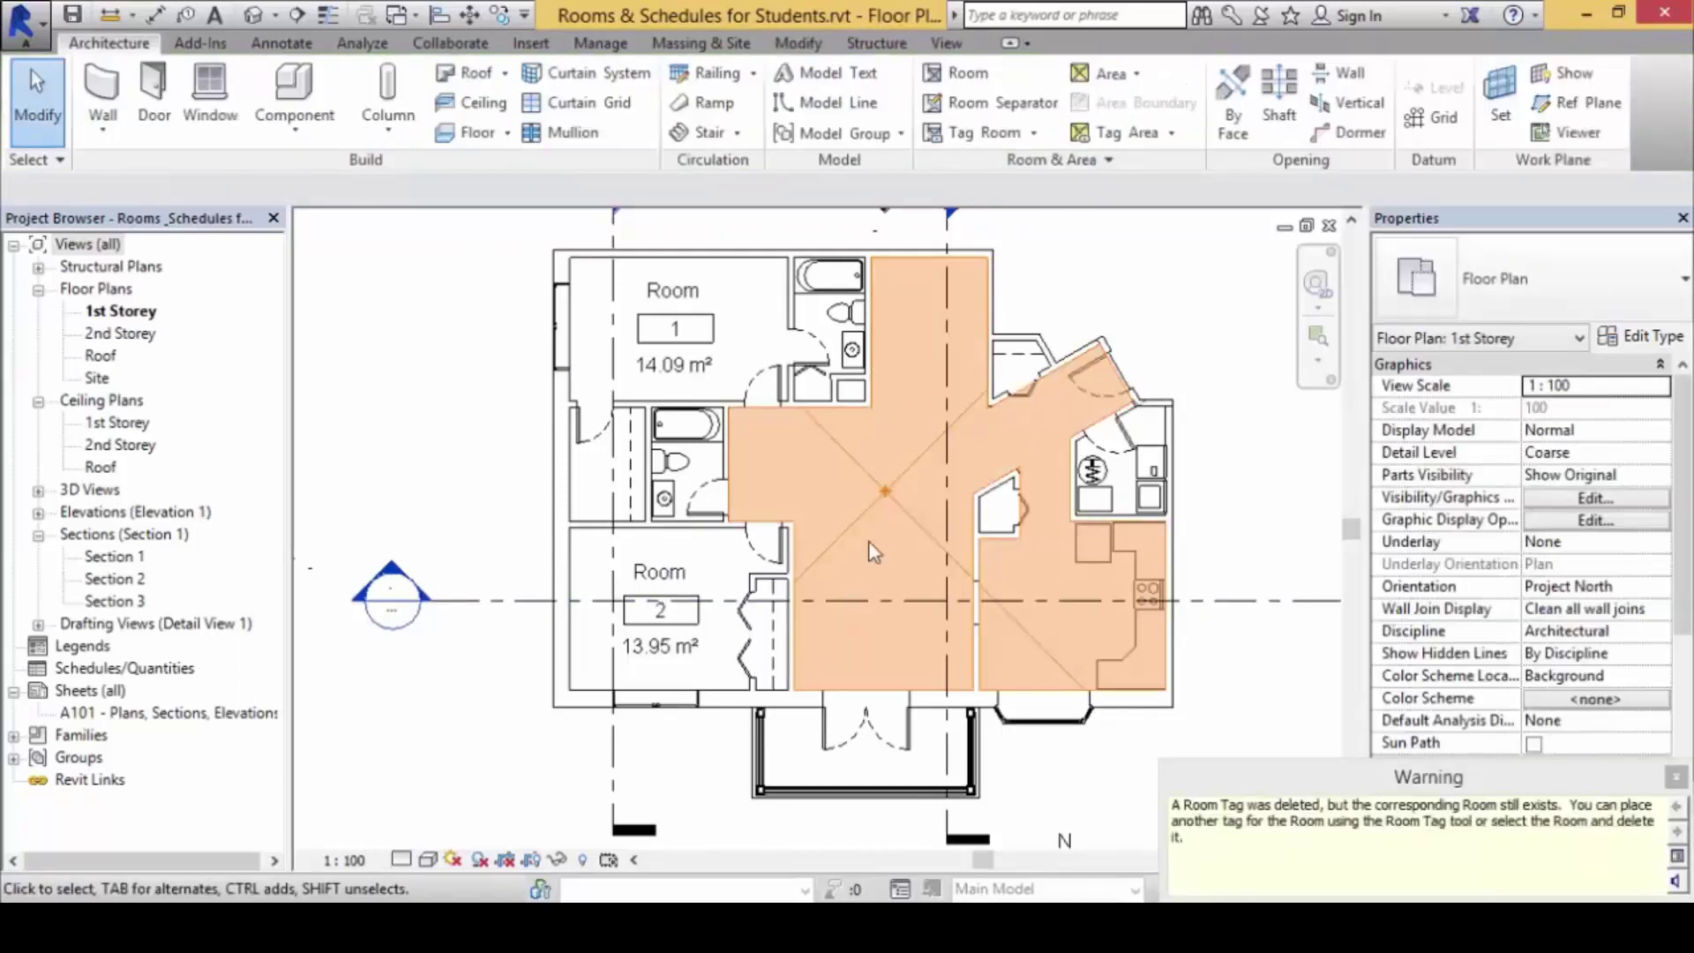
{"action": "left_click_drag", "start_coordinate": [1289, 783], "coordinate": [1147, 173]}
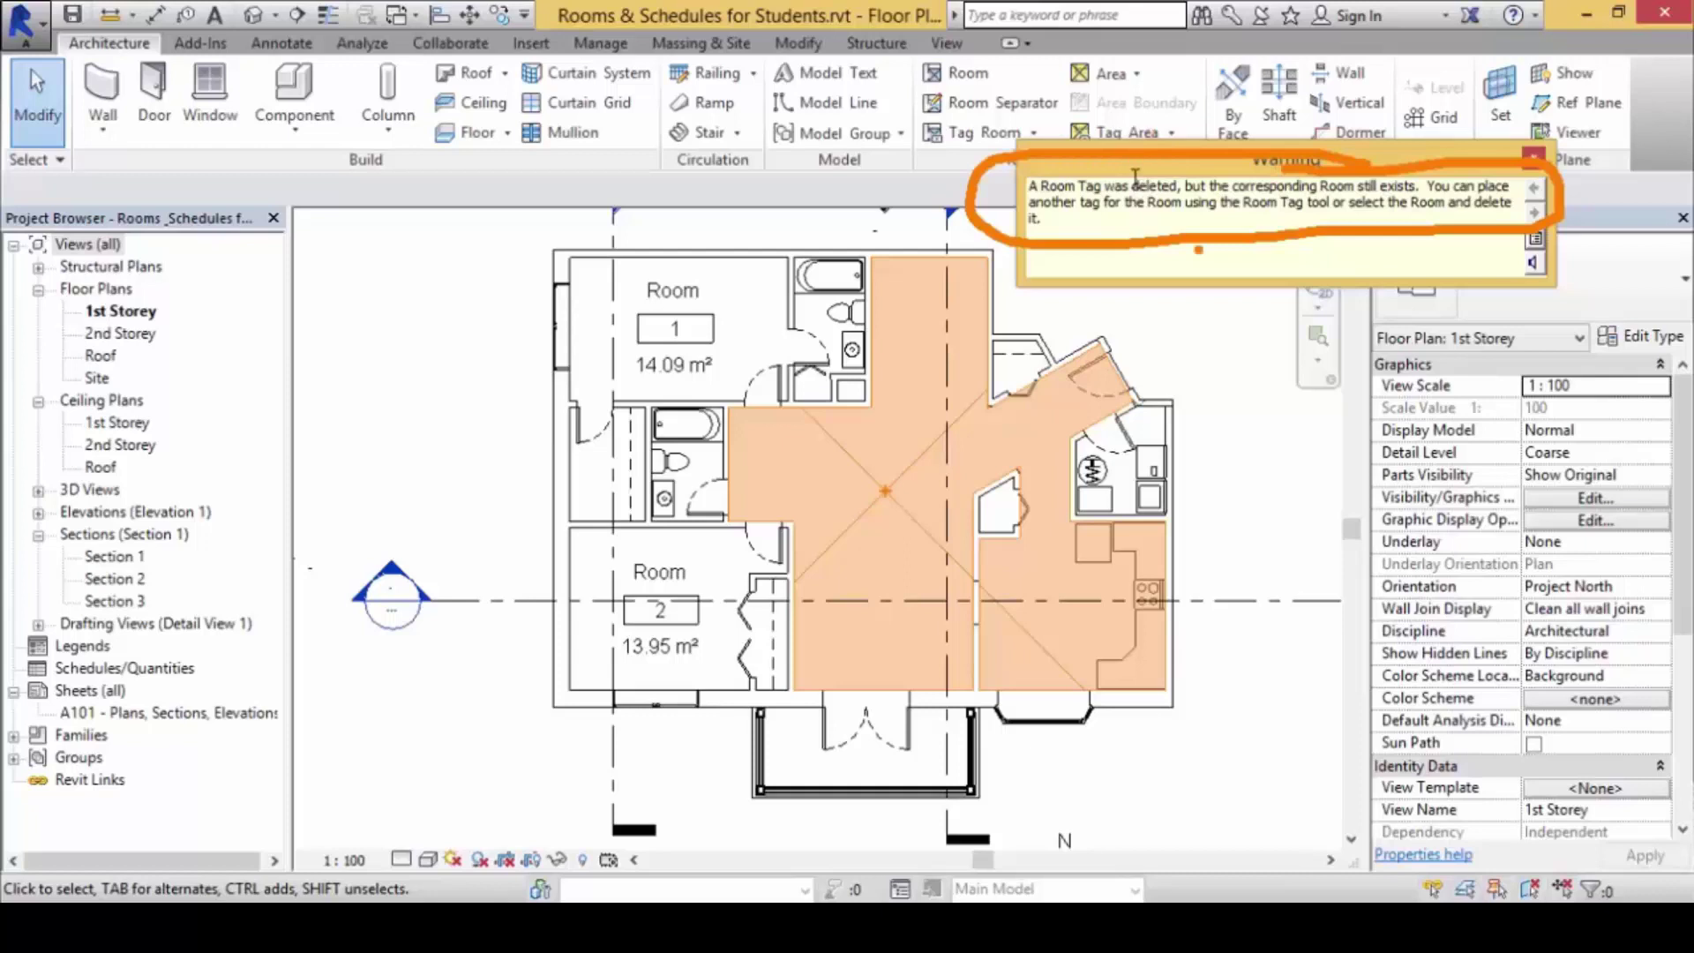
{"action": "left_click", "coordinate": [1534, 159]}
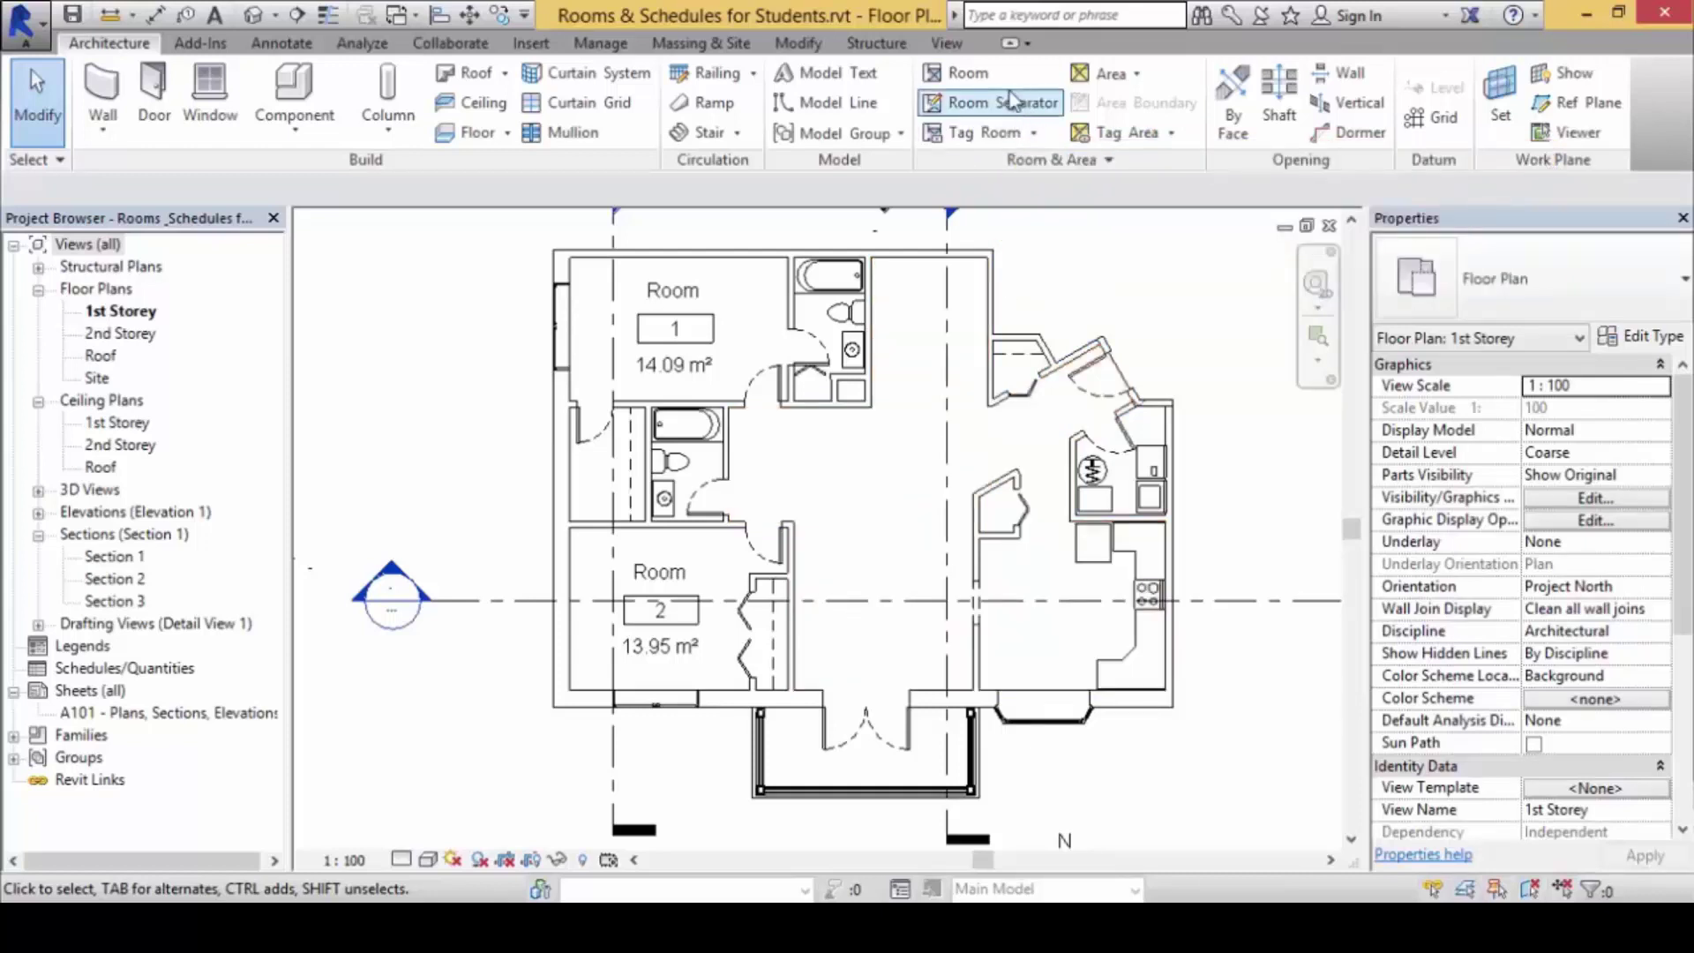
- Show the existing room boundaries and select the untagged central room to check that it still exists
{"action": "left_click", "coordinate": [964, 74]}
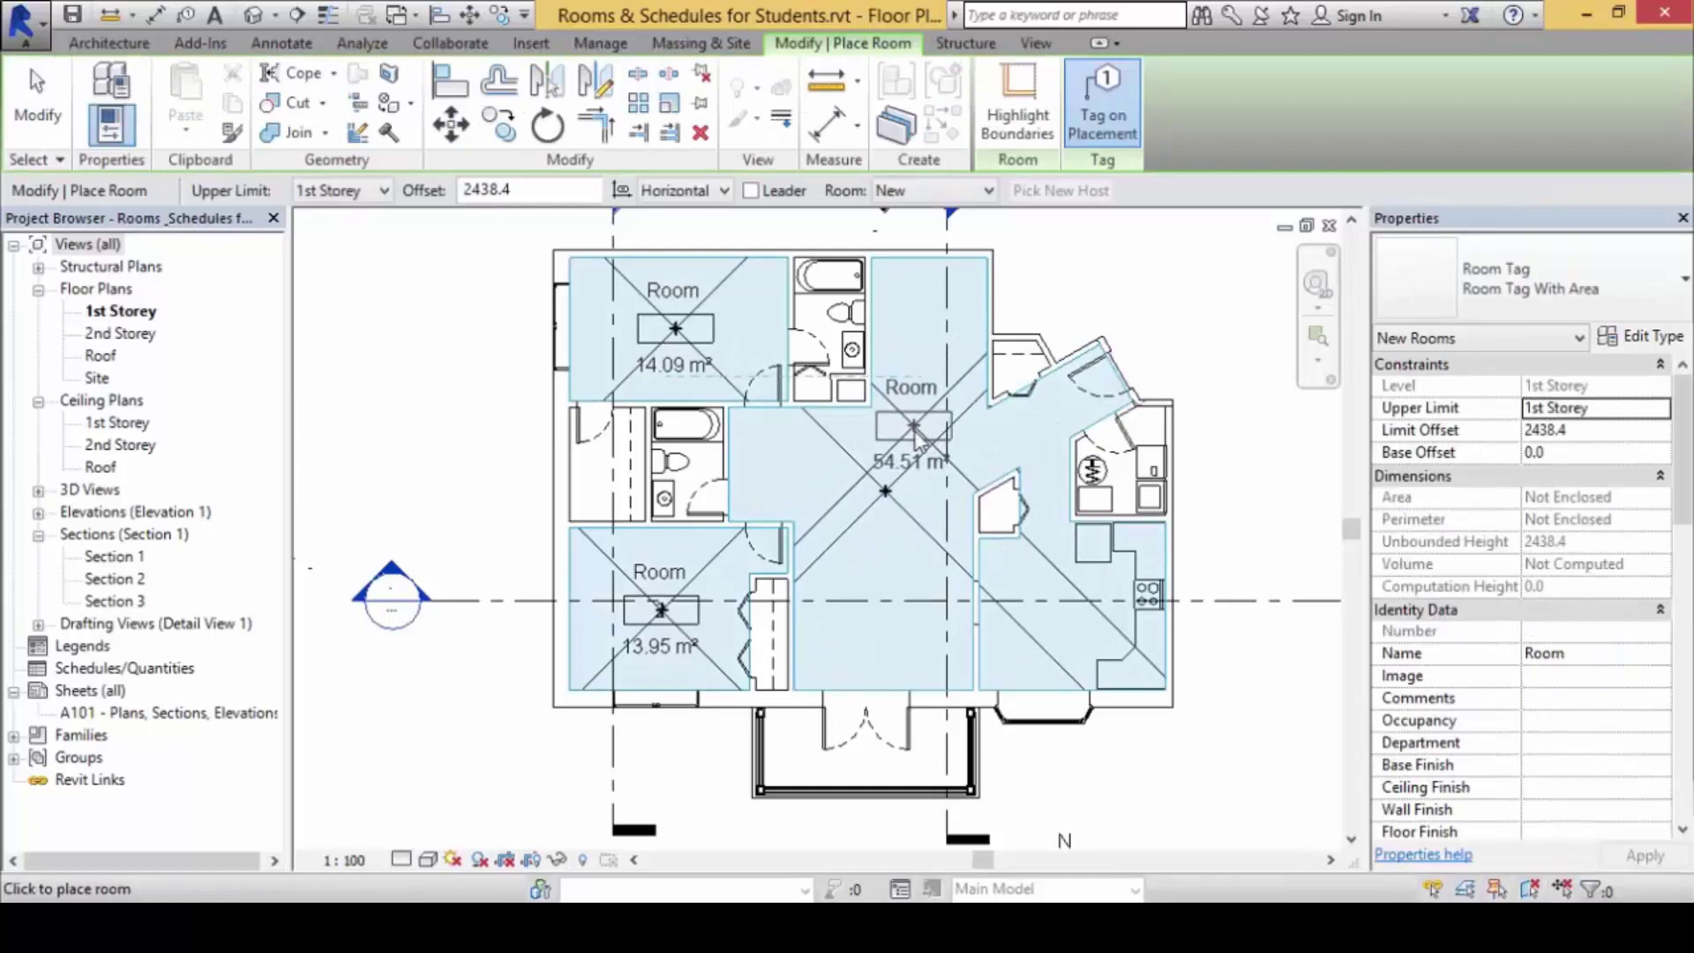
{"action": "left_click", "coordinate": [920, 441]}
{"action": "key", "text": "Escape"}
{"action": "key", "text": "Escape"}
{"action": "left_click", "coordinate": [913, 441]}
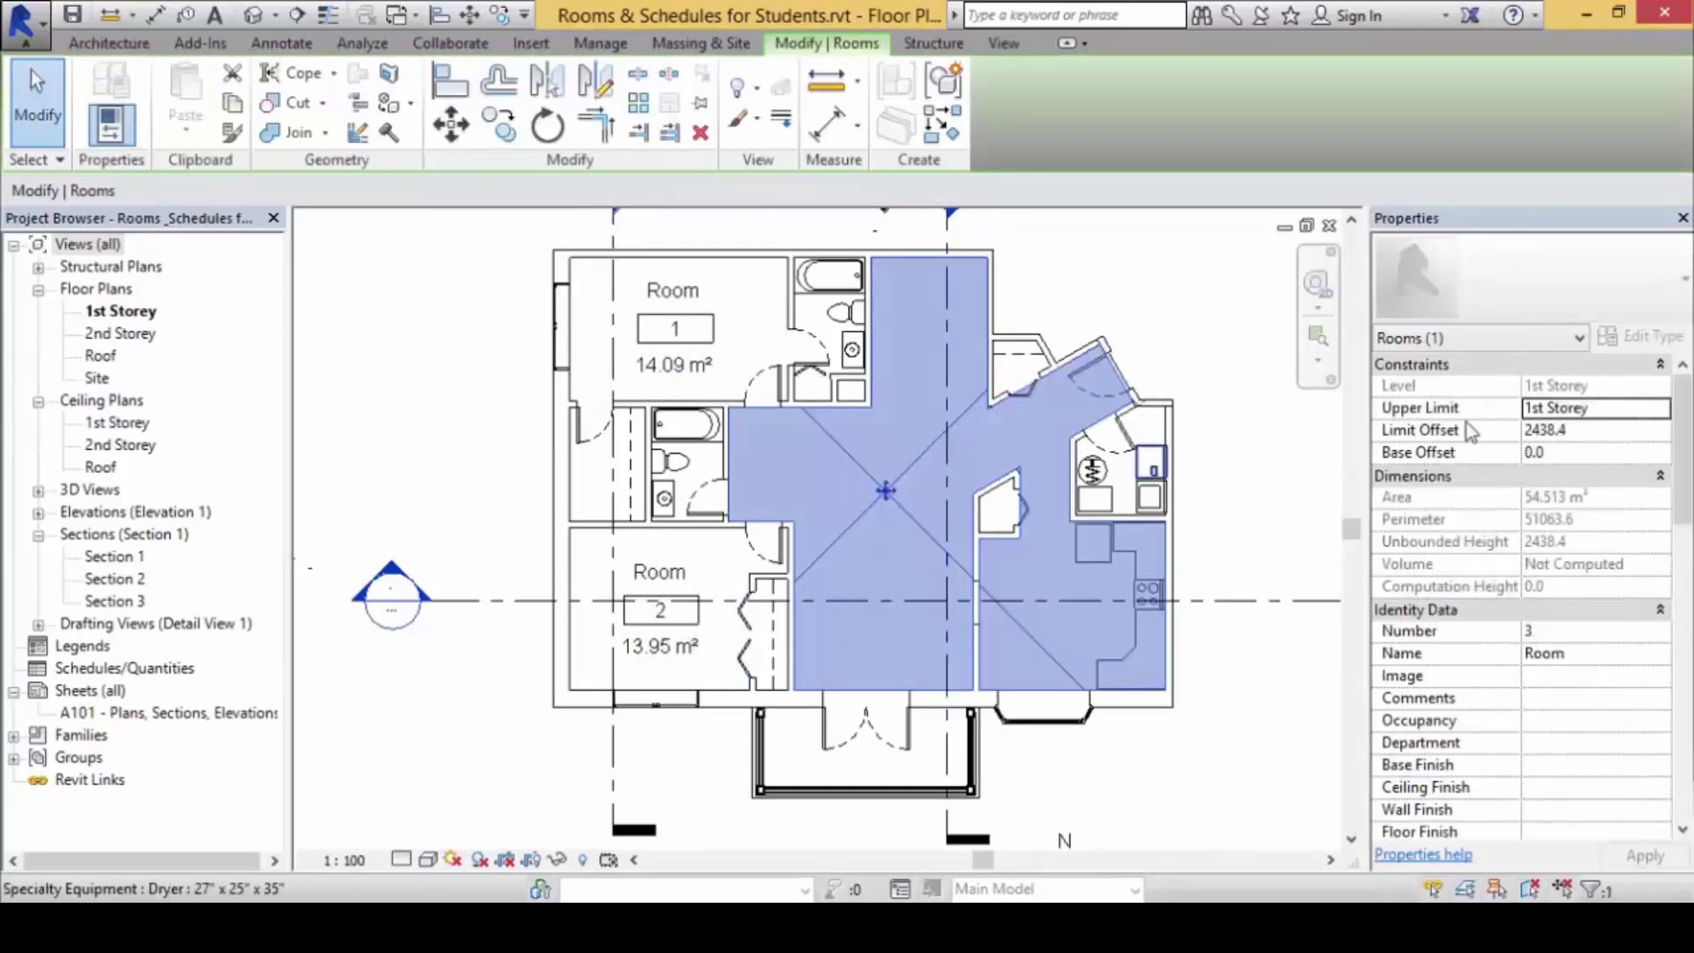
{"action": "left_click", "coordinate": [1229, 322]}
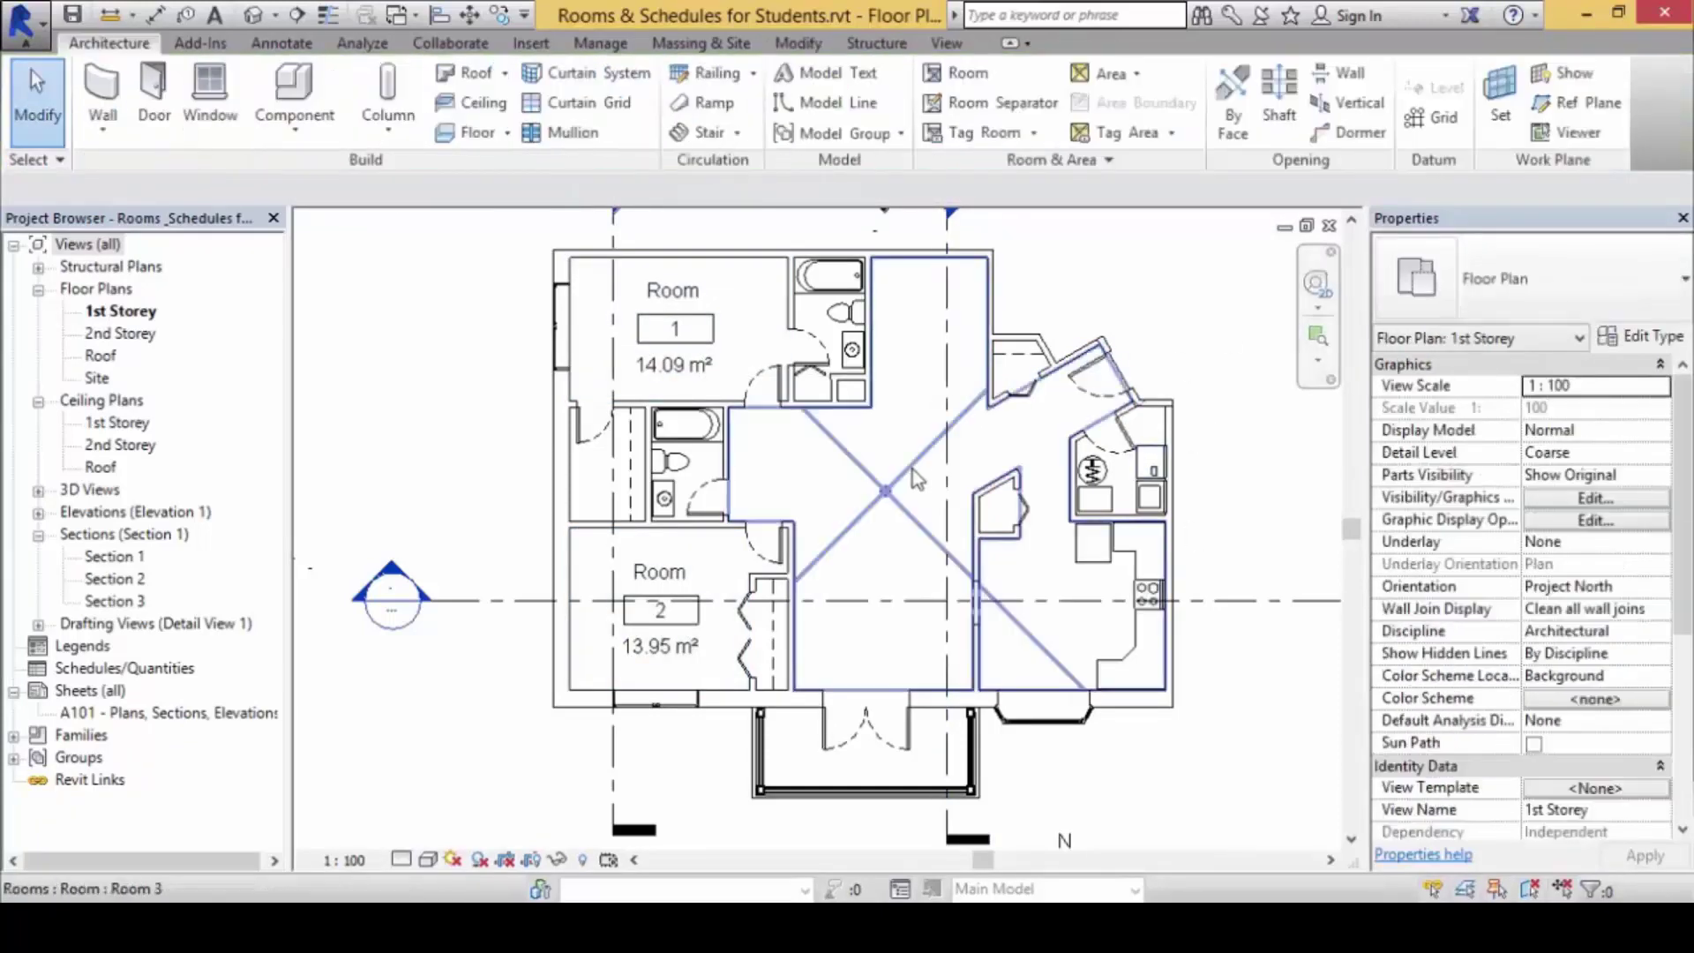
- Delete the untagged central room from the floor plan and dismiss the resulting notice
{"action": "left_click", "coordinate": [914, 473]}
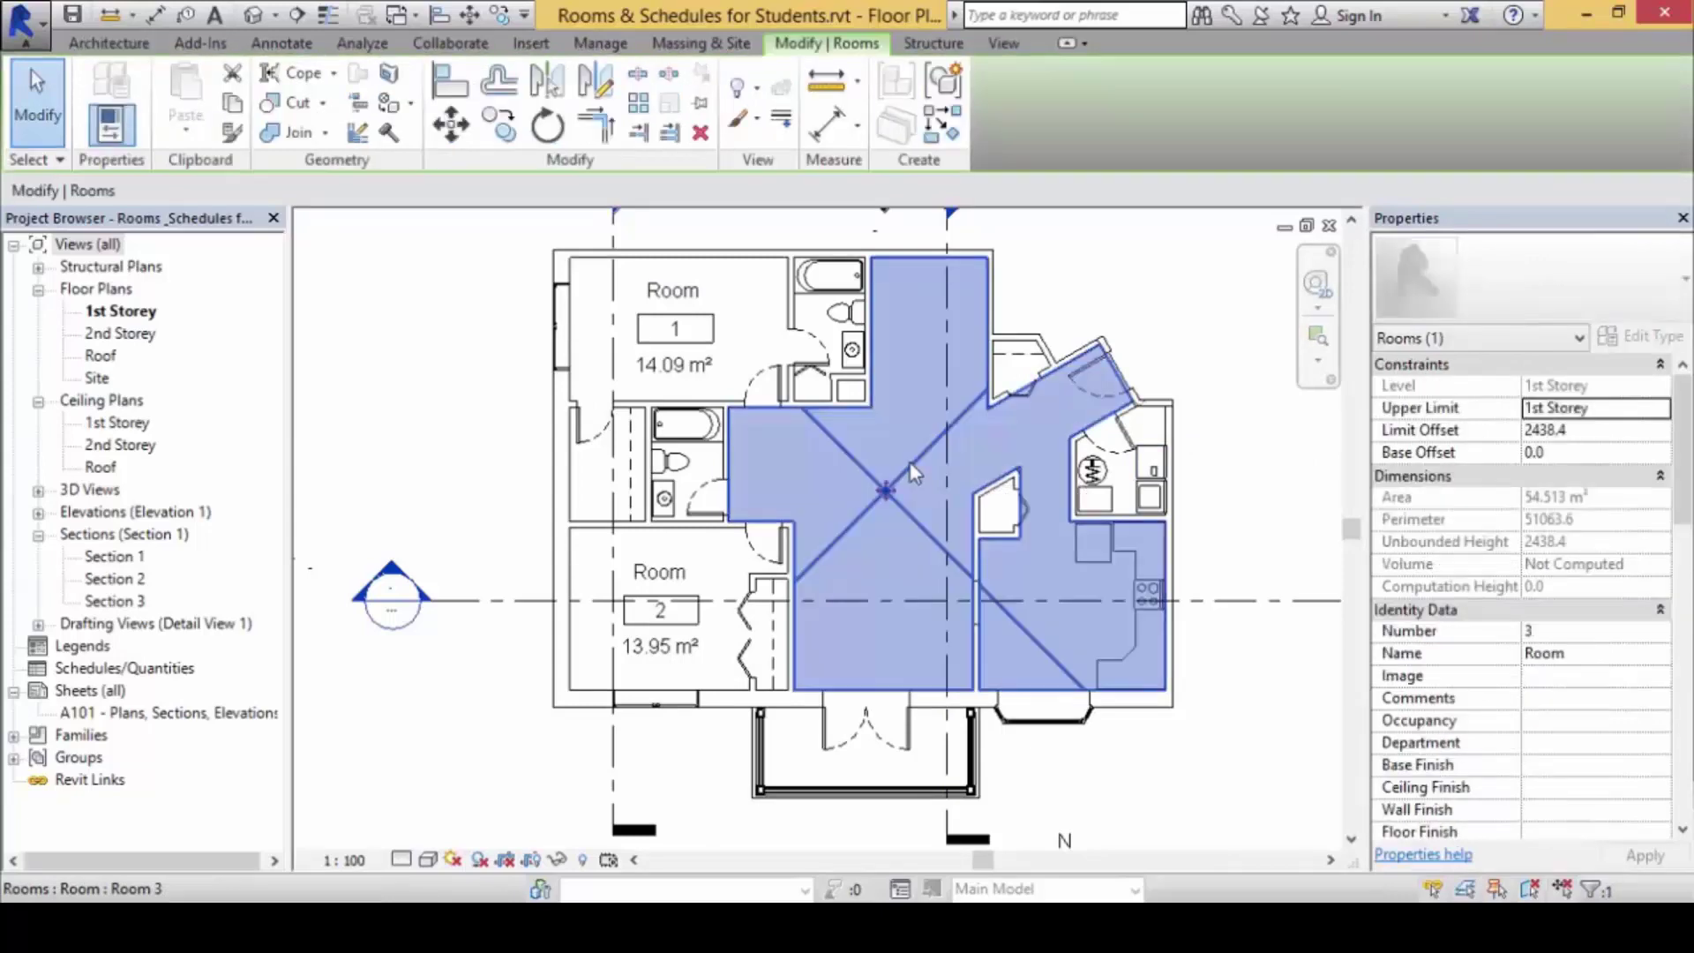
{"action": "key", "text": "Delete"}
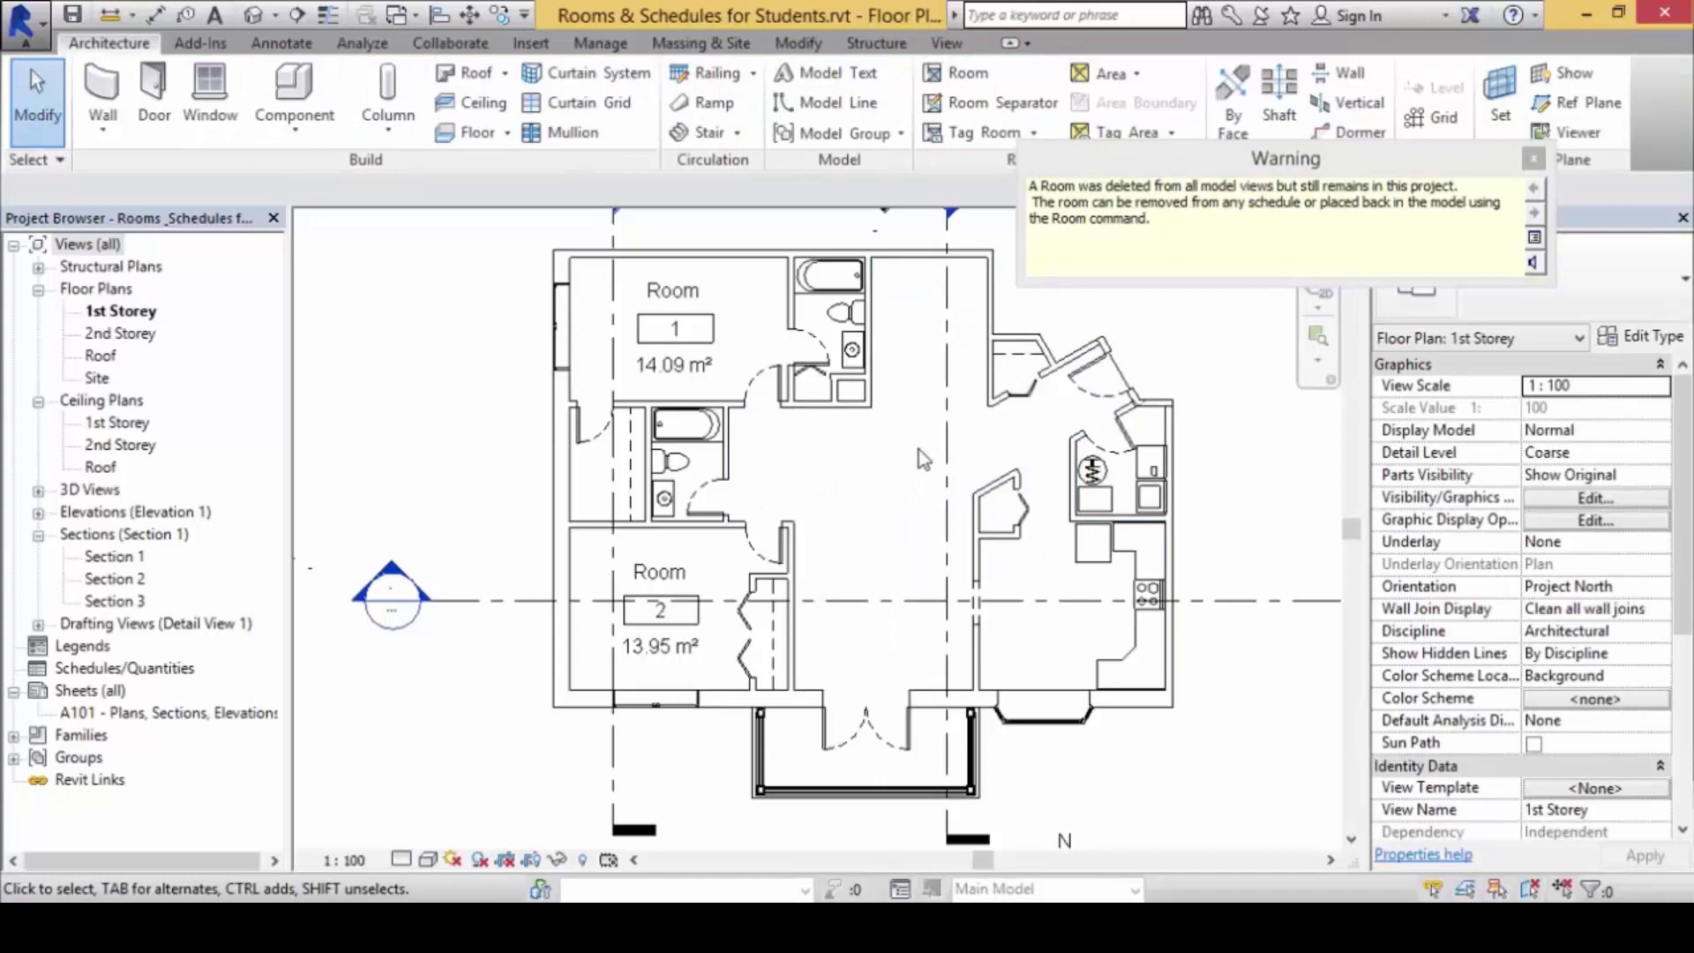
{"action": "left_click", "coordinate": [1533, 159]}
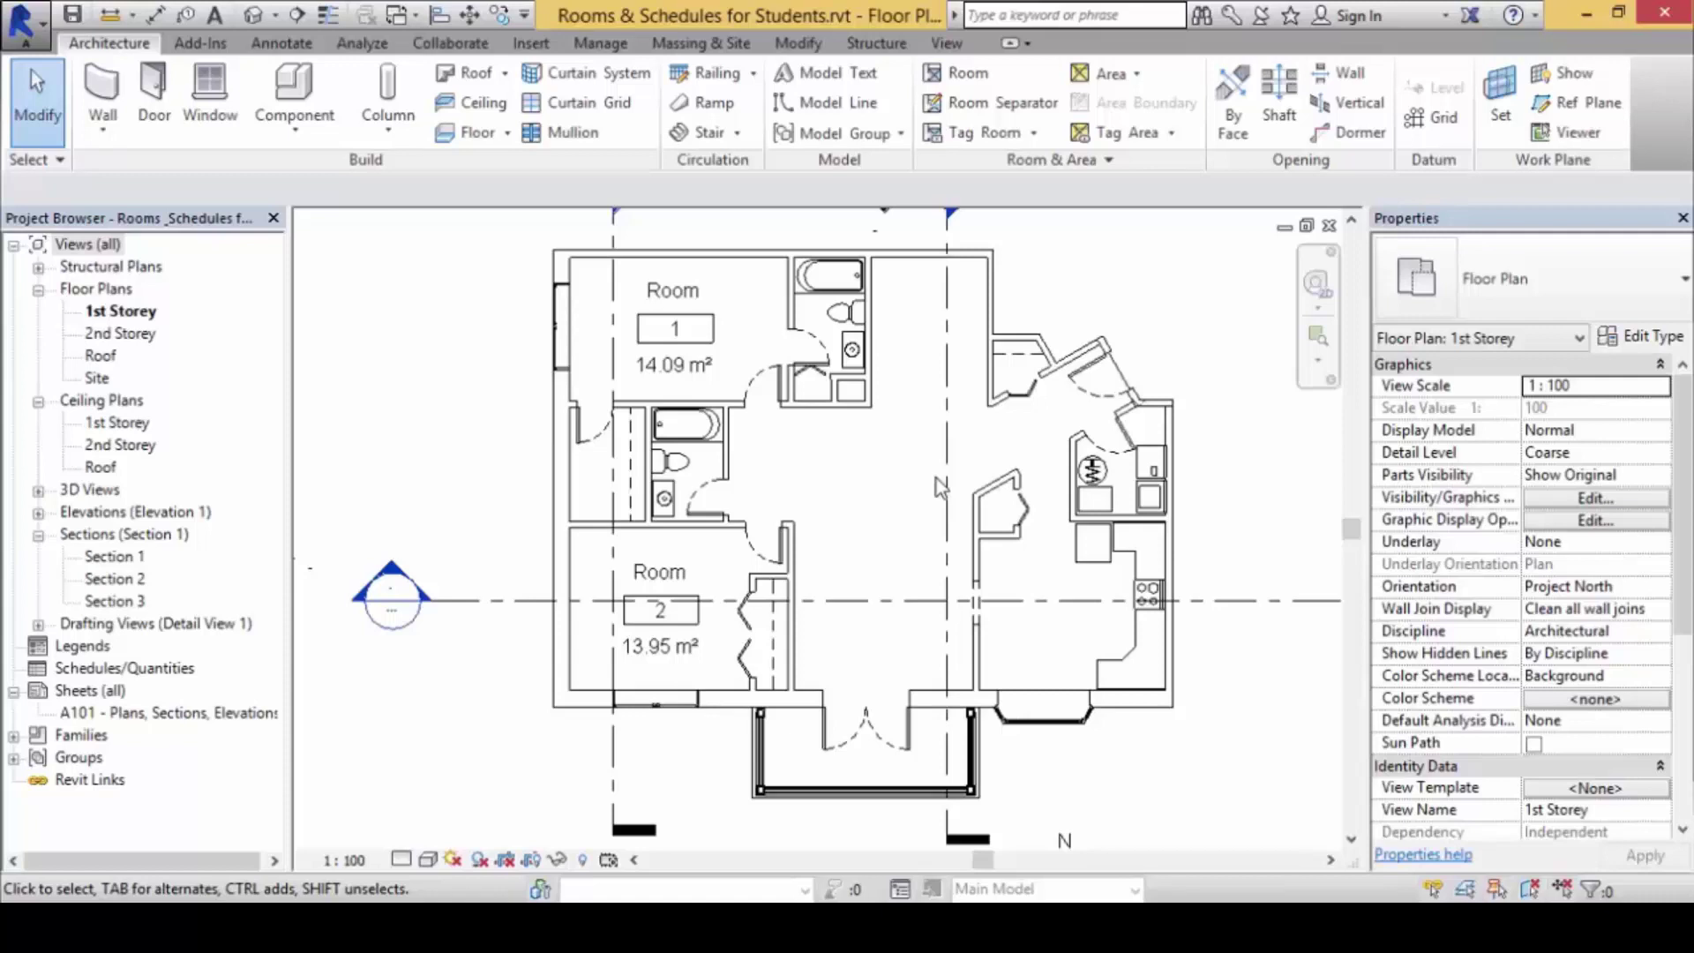
{"action": "left_click_drag", "start_coordinate": [60, 57], "coordinate": [139, 69]}
{"action": "left_click_drag", "start_coordinate": [163, 10], "coordinate": [55, 35]}
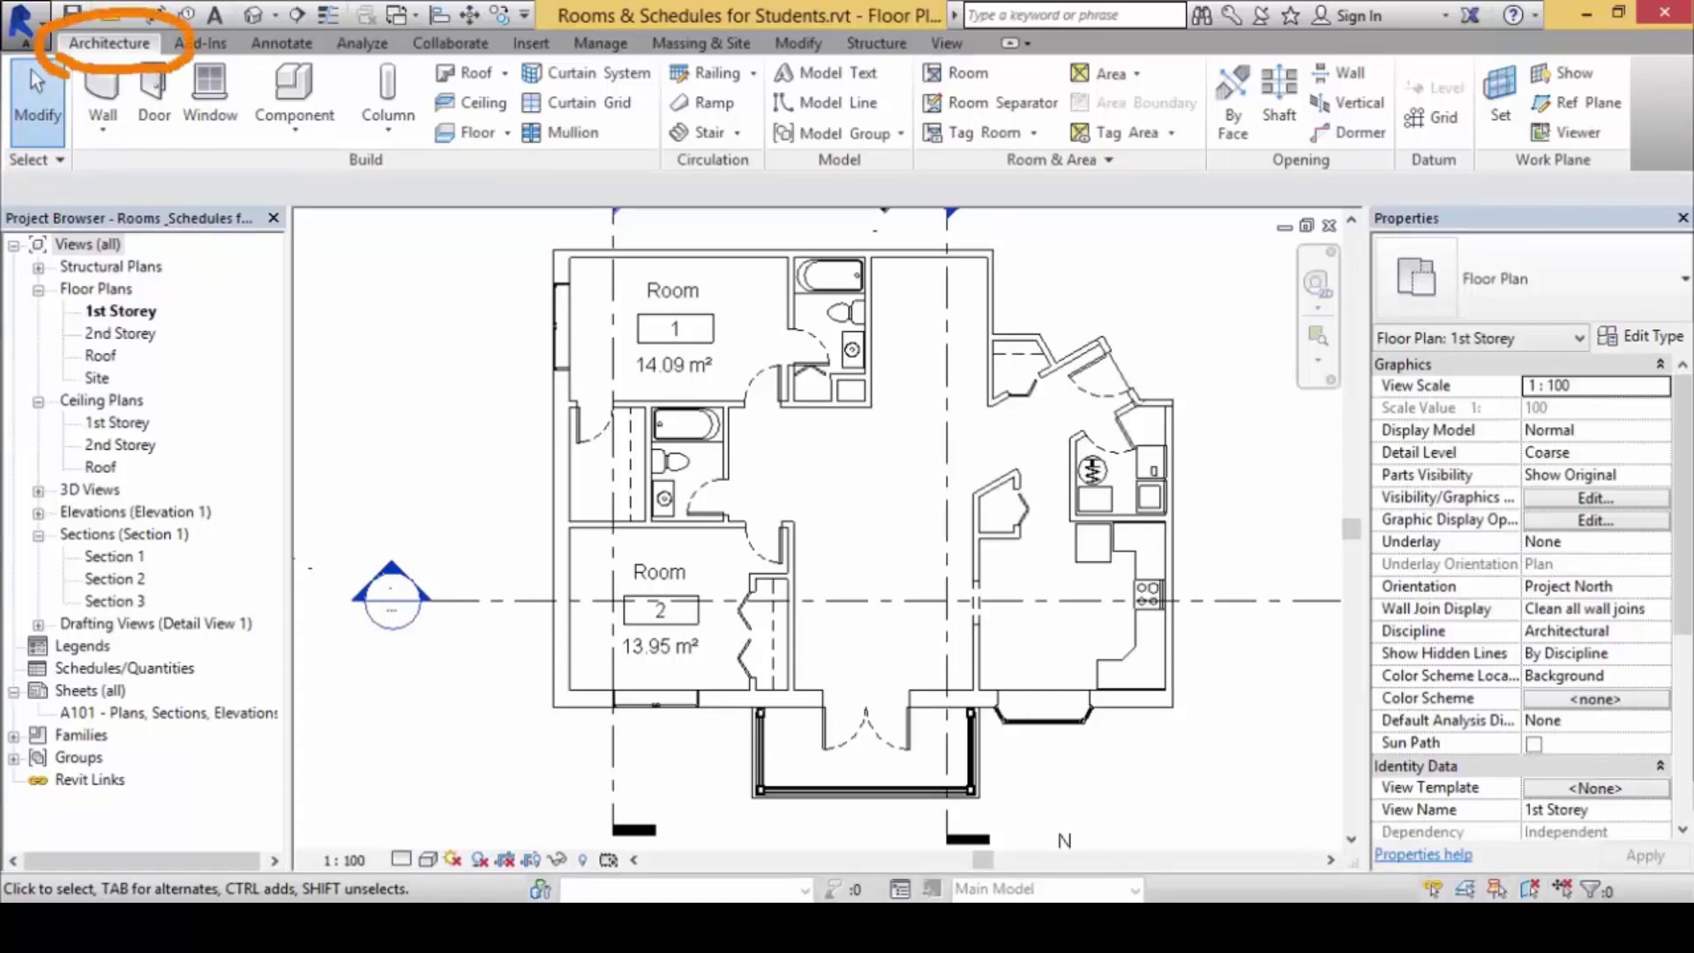
{"action": "mouse_move", "coordinate": [1094, 90]}
{"action": "left_mouse_down"}
{"action": "mouse_move", "coordinate": [942, 77]}
{"action": "mouse_move", "coordinate": [1019, 134]}
{"action": "left_mouse_up"}
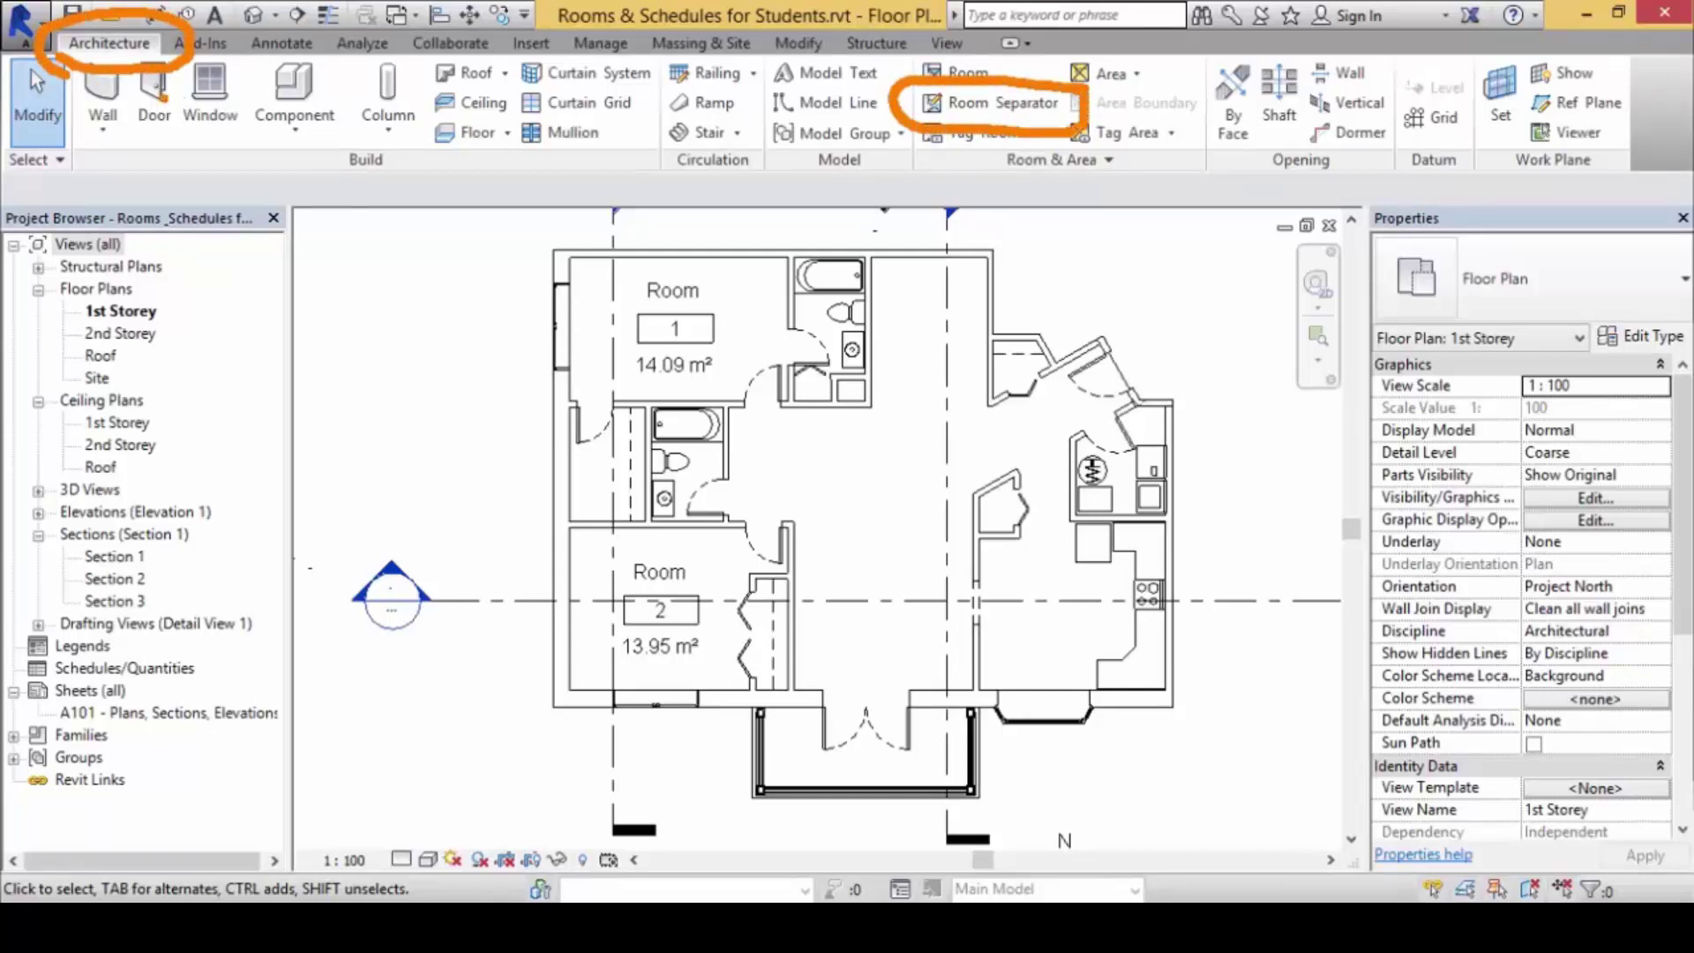
{"action": "mouse_move", "coordinate": [149, 75]}
{"action": "left_mouse_down"}
{"action": "mouse_move", "coordinate": [758, 227]}
{"action": "mouse_move", "coordinate": [926, 134]}
{"action": "left_mouse_up"}
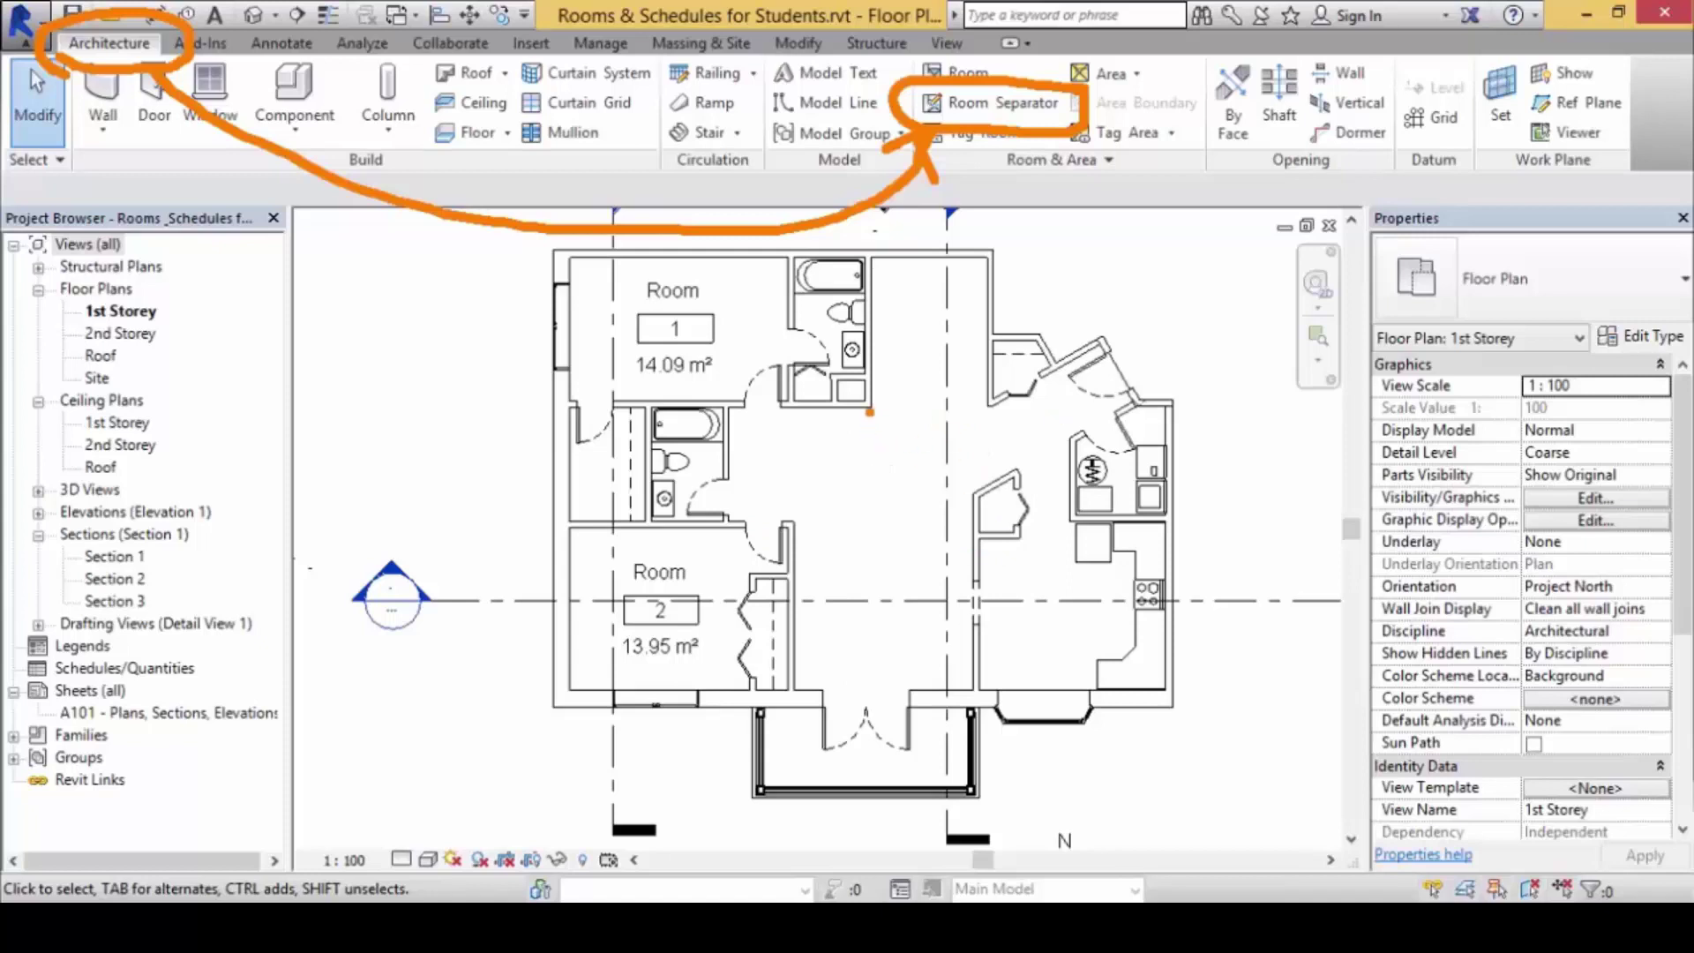
{"action": "left_click_drag", "start_coordinate": [922, 403], "coordinate": [1001, 401]}
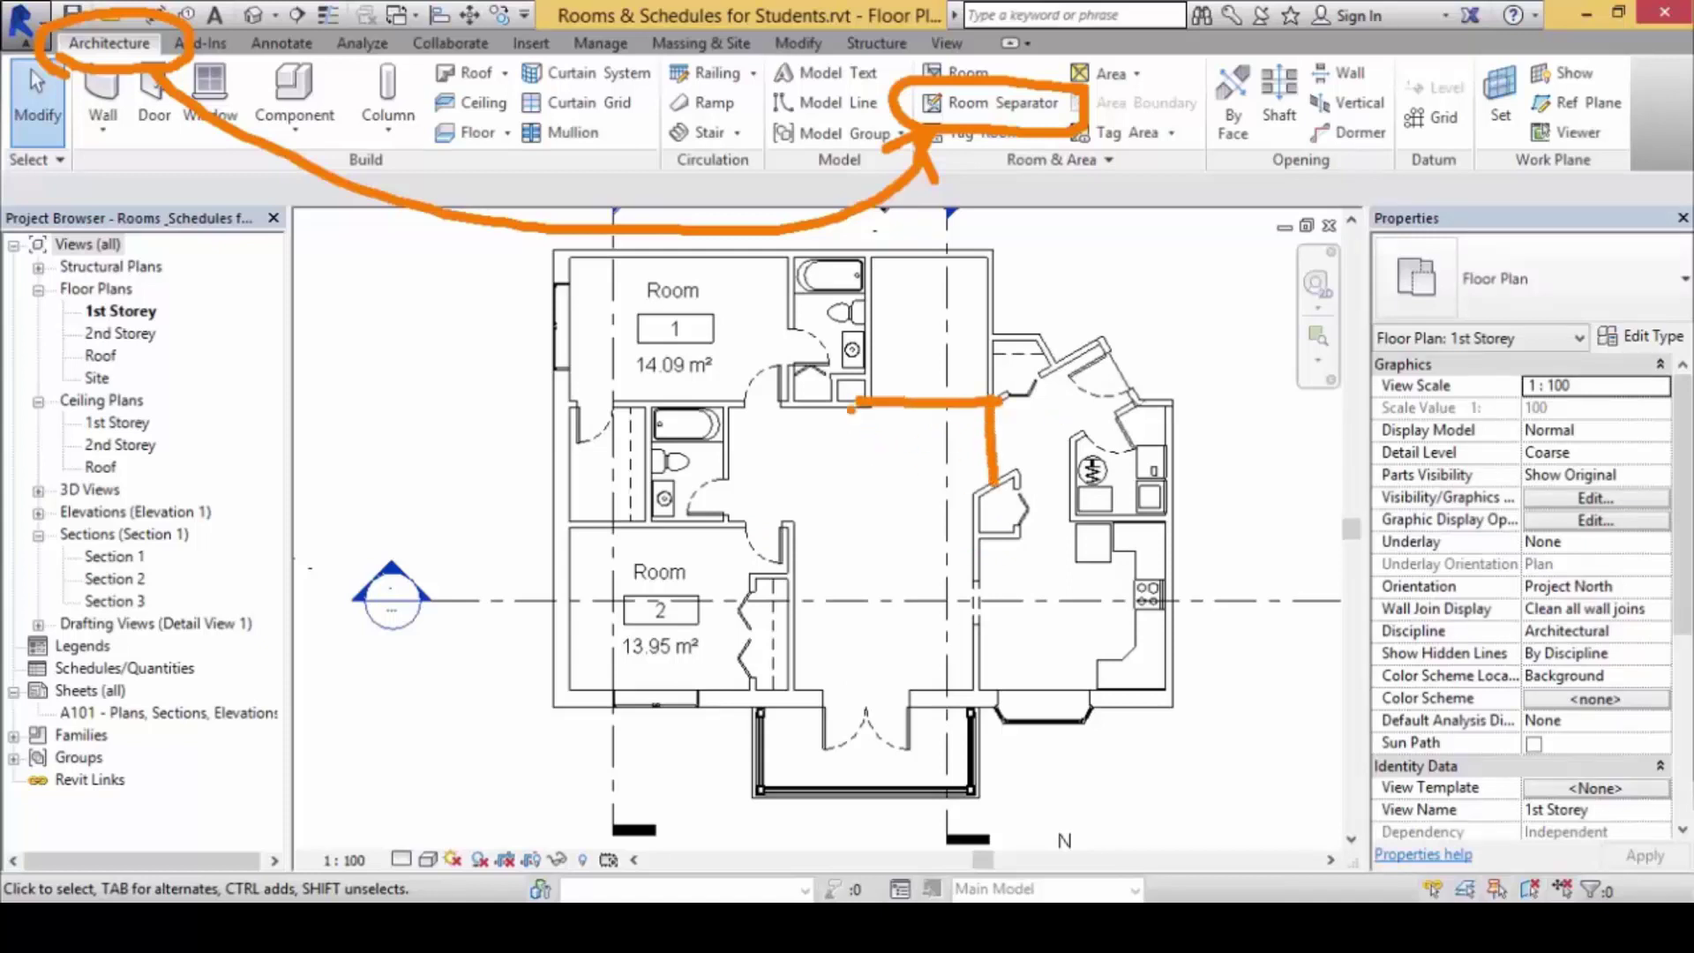
{"action": "left_click_drag", "start_coordinate": [777, 411], "coordinate": [751, 443]}
{"action": "left_click_drag", "start_coordinate": [838, 410], "coordinate": [751, 525]}
{"action": "left_click_drag", "start_coordinate": [918, 410], "coordinate": [793, 607]}
{"action": "left_click_drag", "start_coordinate": [970, 411], "coordinate": [816, 645]}
{"action": "left_click_drag", "start_coordinate": [950, 520], "coordinate": [840, 703]}
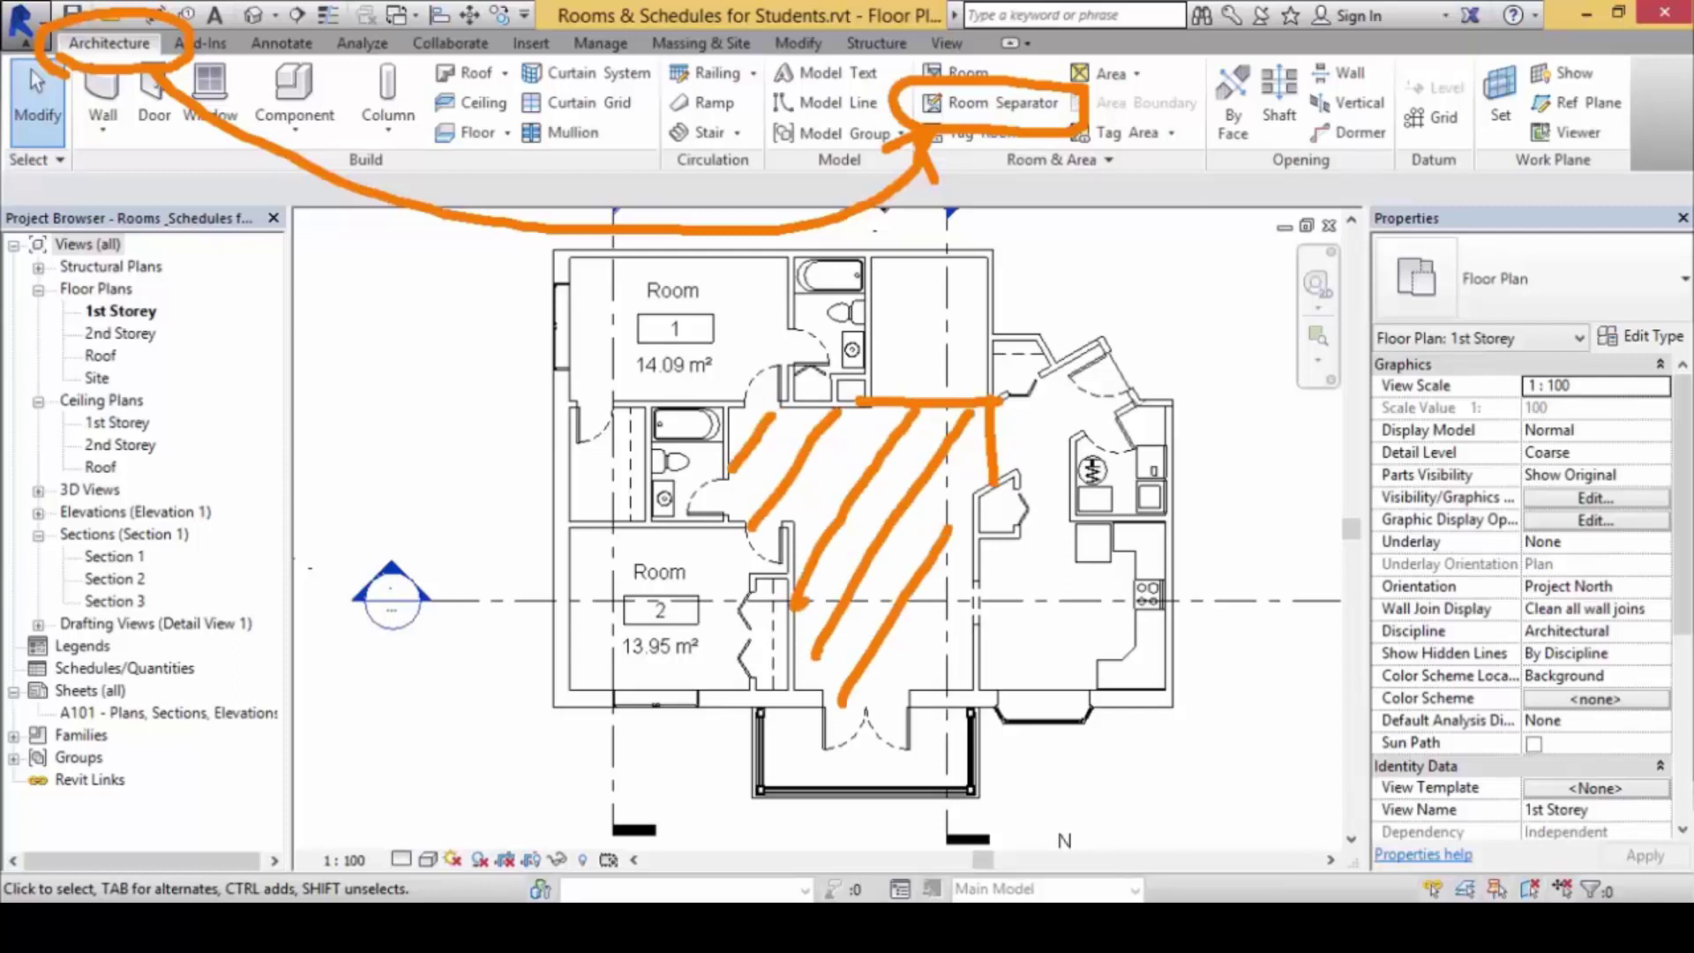
{"action": "left_click_drag", "start_coordinate": [968, 606], "coordinate": [919, 690]}
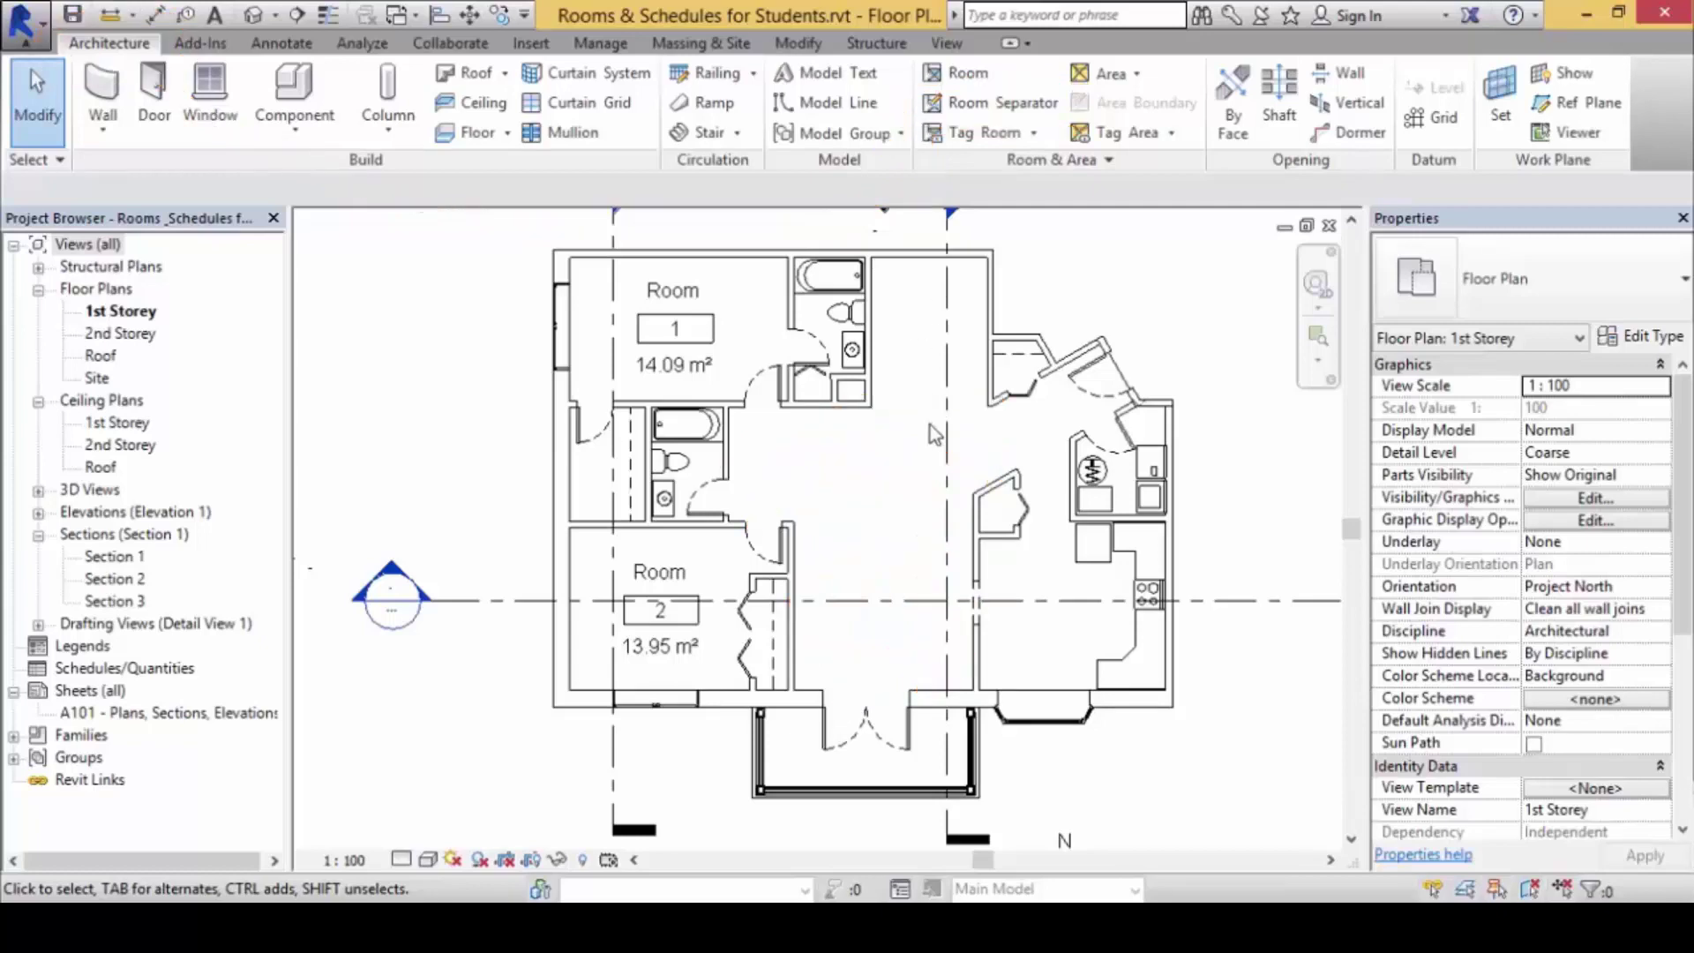
- Draw a room separation line across the opening between the entry closet's wall corner and the upper bathroom's outer wall corner
{"action": "scroll", "coordinate": [929, 425], "scroll_direction": "up", "scroll_amount": 4}
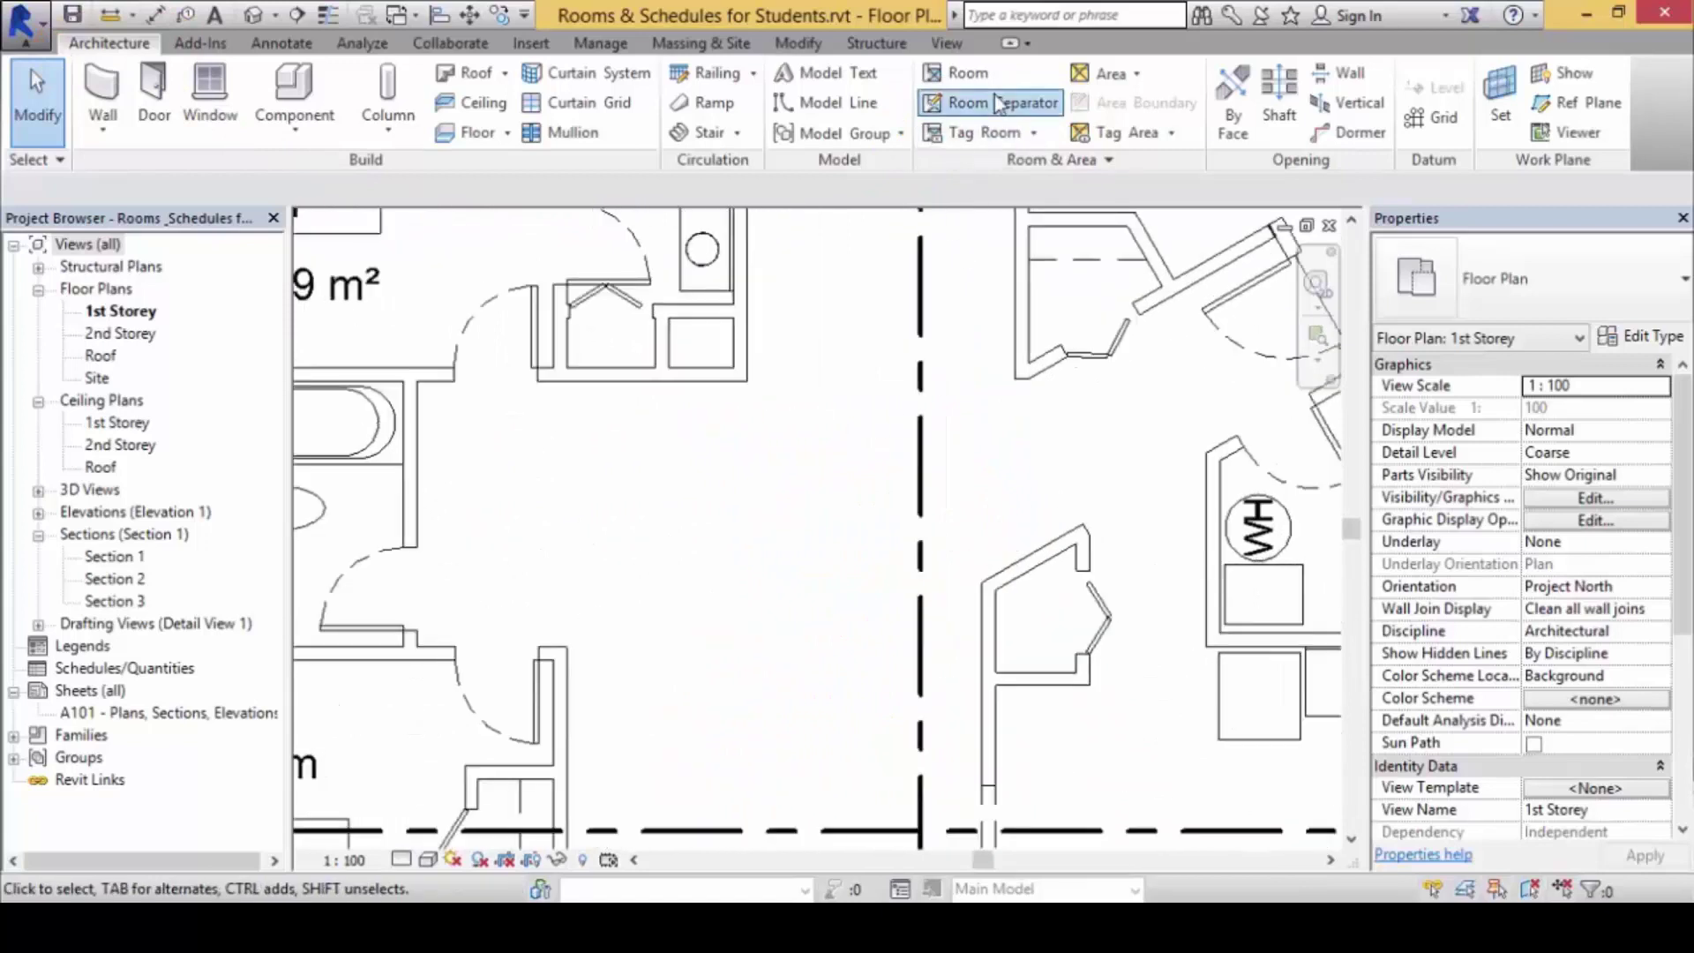
{"action": "left_click", "coordinate": [1001, 103]}
{"action": "scroll", "coordinate": [1028, 362], "scroll_direction": "up", "scroll_amount": 1}
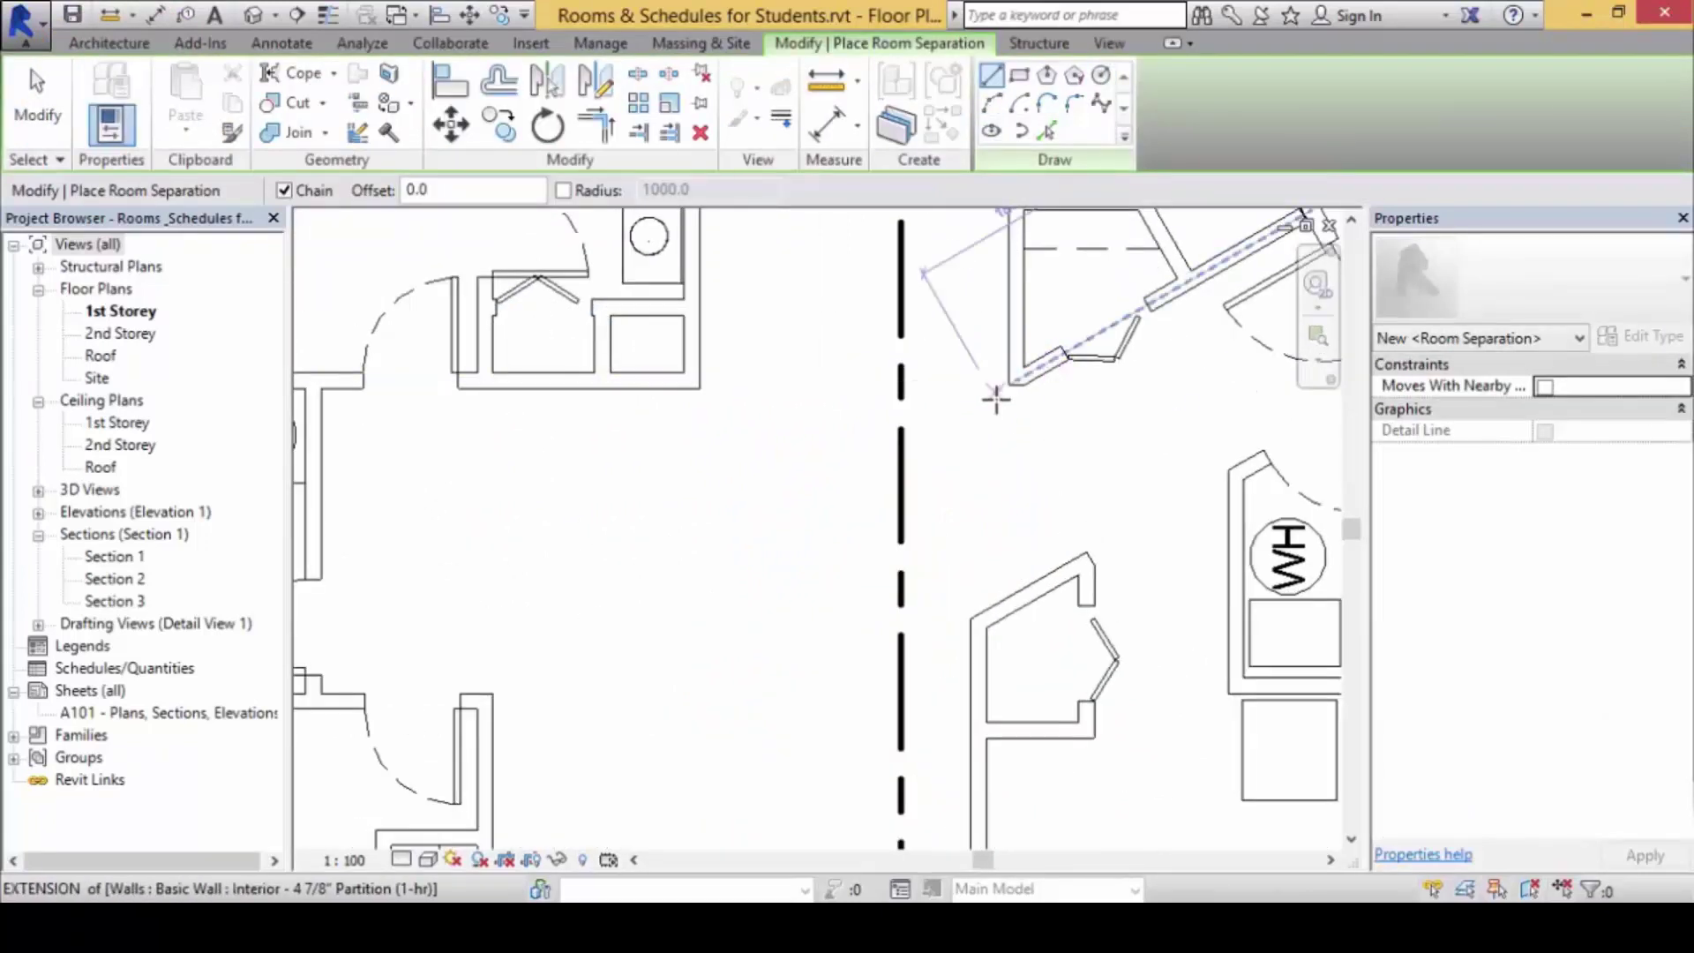
{"action": "scroll", "coordinate": [1002, 392], "scroll_direction": "up", "scroll_amount": 2}
{"action": "scroll", "coordinate": [1002, 392], "scroll_direction": "up", "scroll_amount": 1}
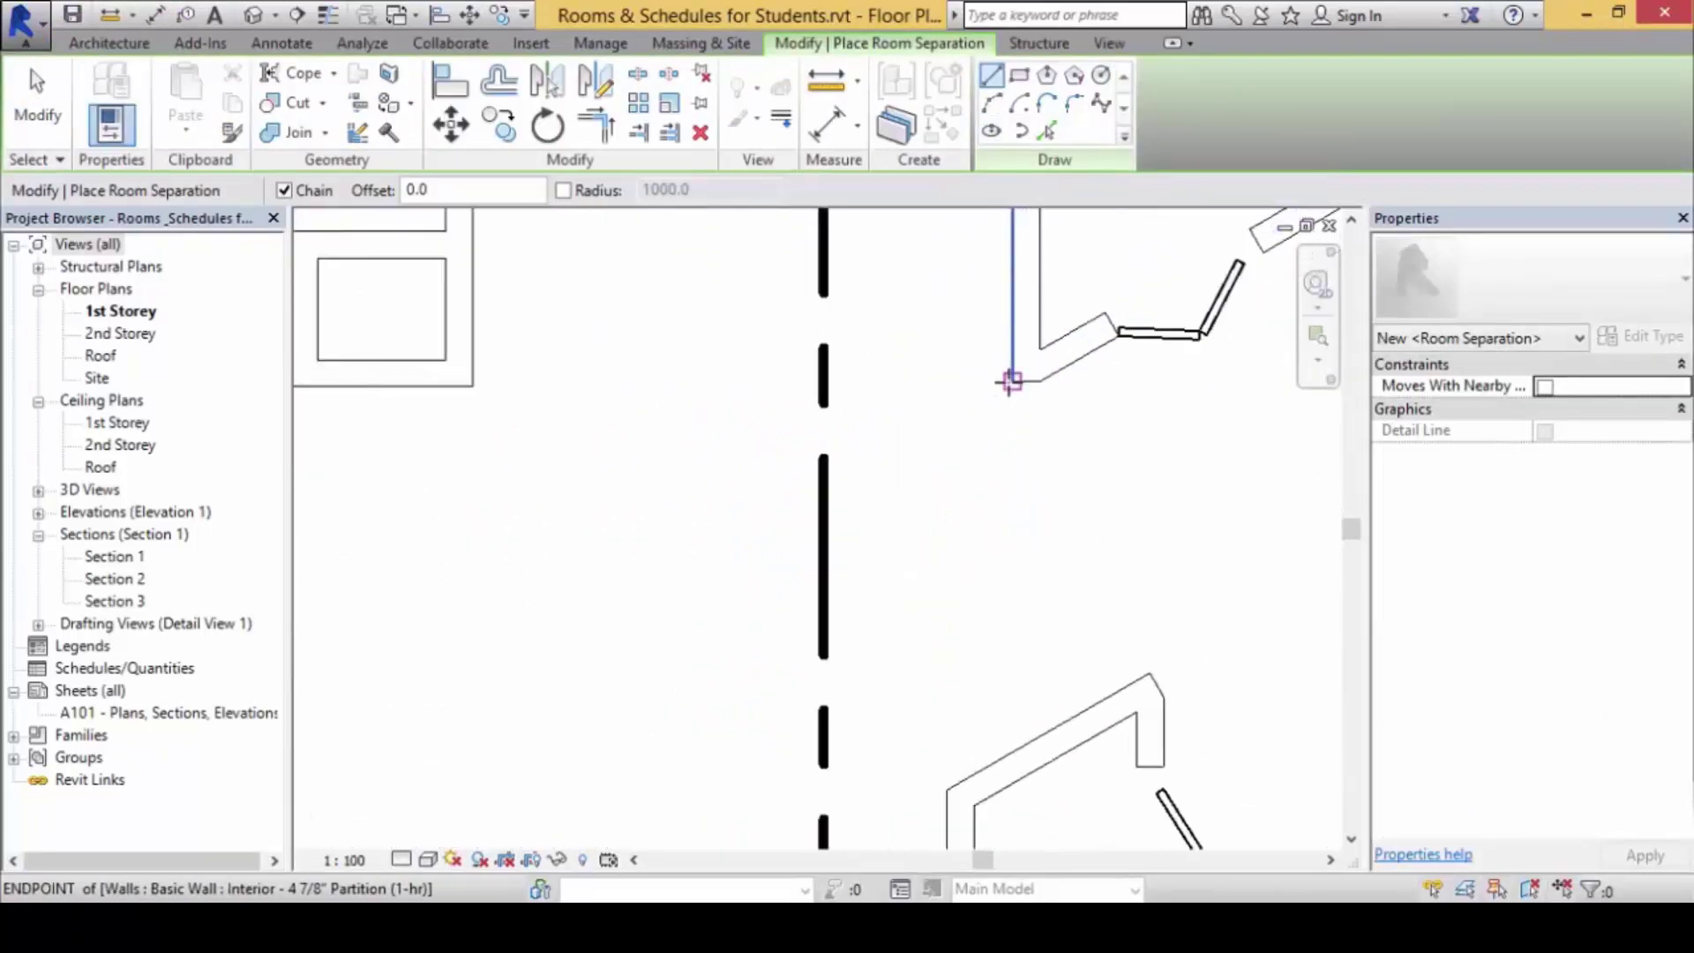
{"action": "left_click", "coordinate": [1010, 380]}
{"action": "left_click", "coordinate": [472, 381]}
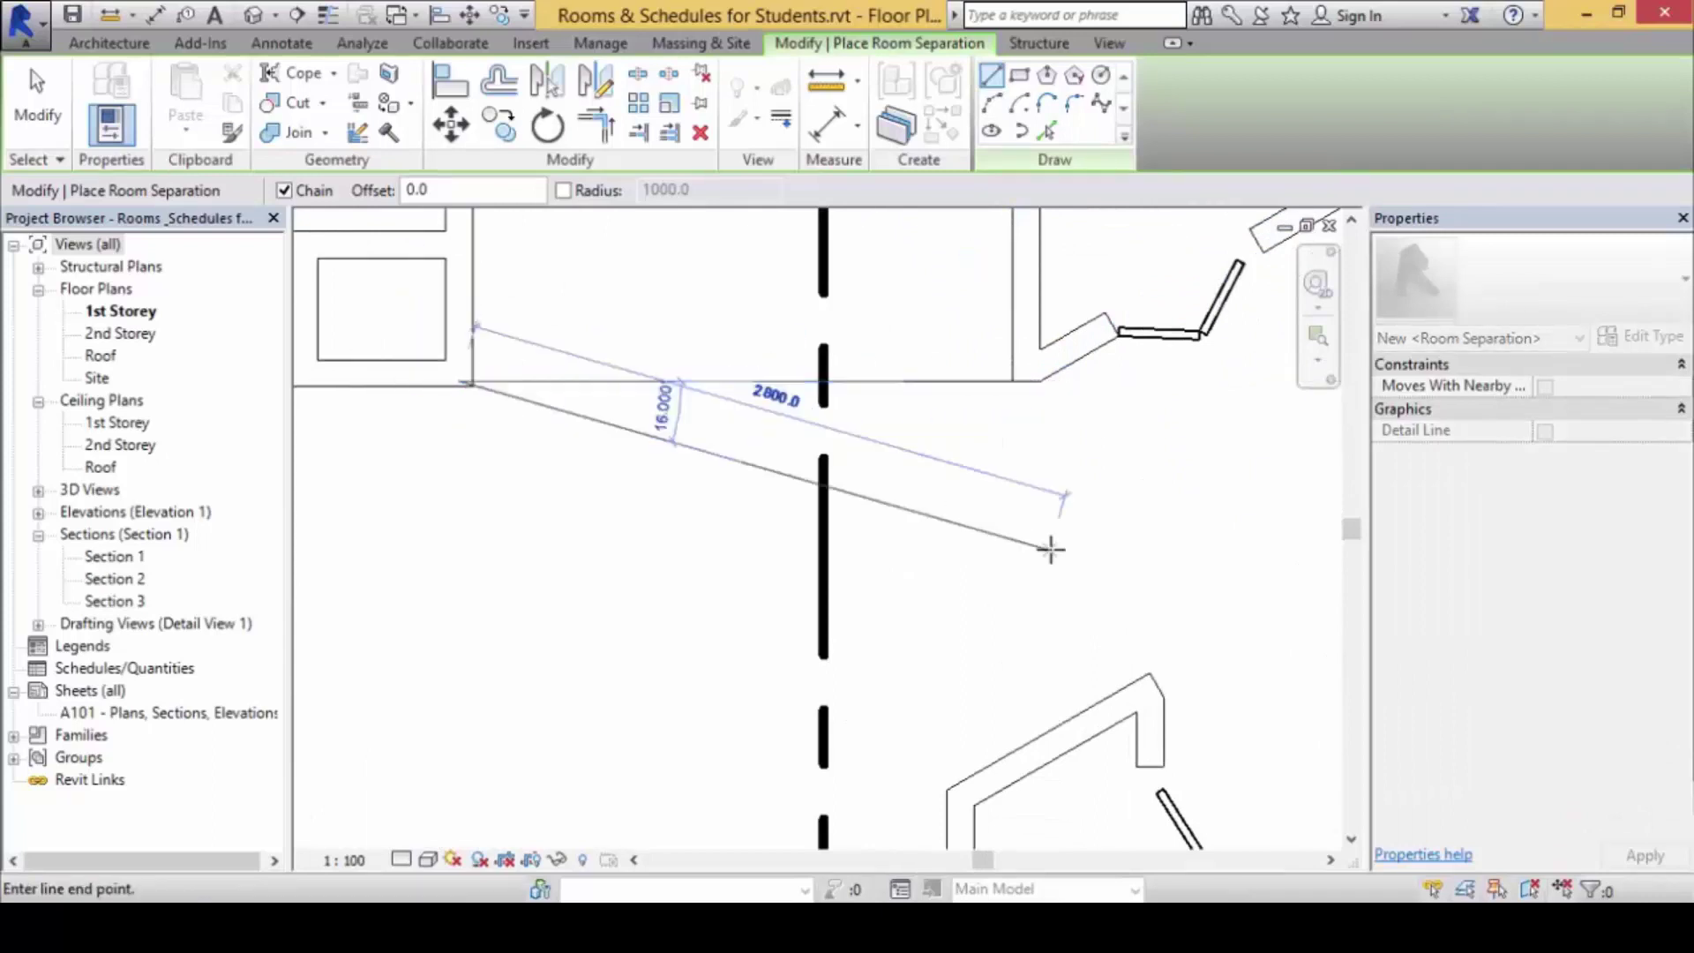
{"action": "key", "text": "Escape"}
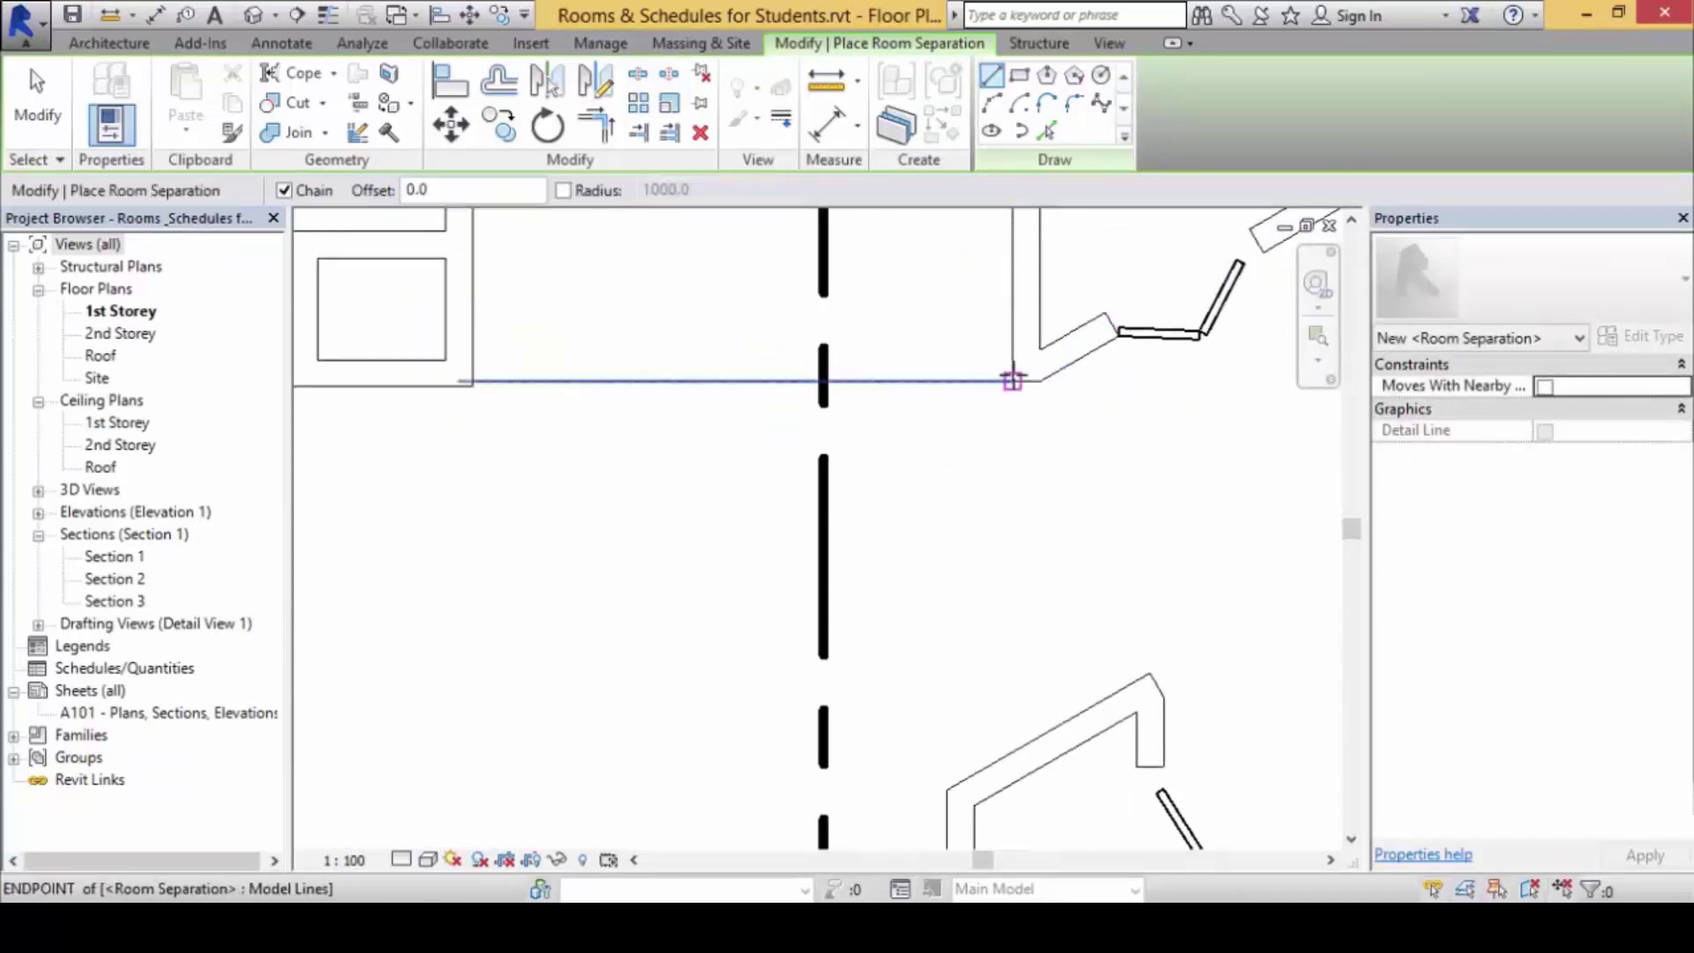
- Draw a vertical room separation line from the entry closet's corner down to the angled wall of the closet below
{"action": "left_click", "coordinate": [1013, 380]}
{"action": "left_click", "coordinate": [1014, 765]}
{"action": "key", "text": "Escape"}
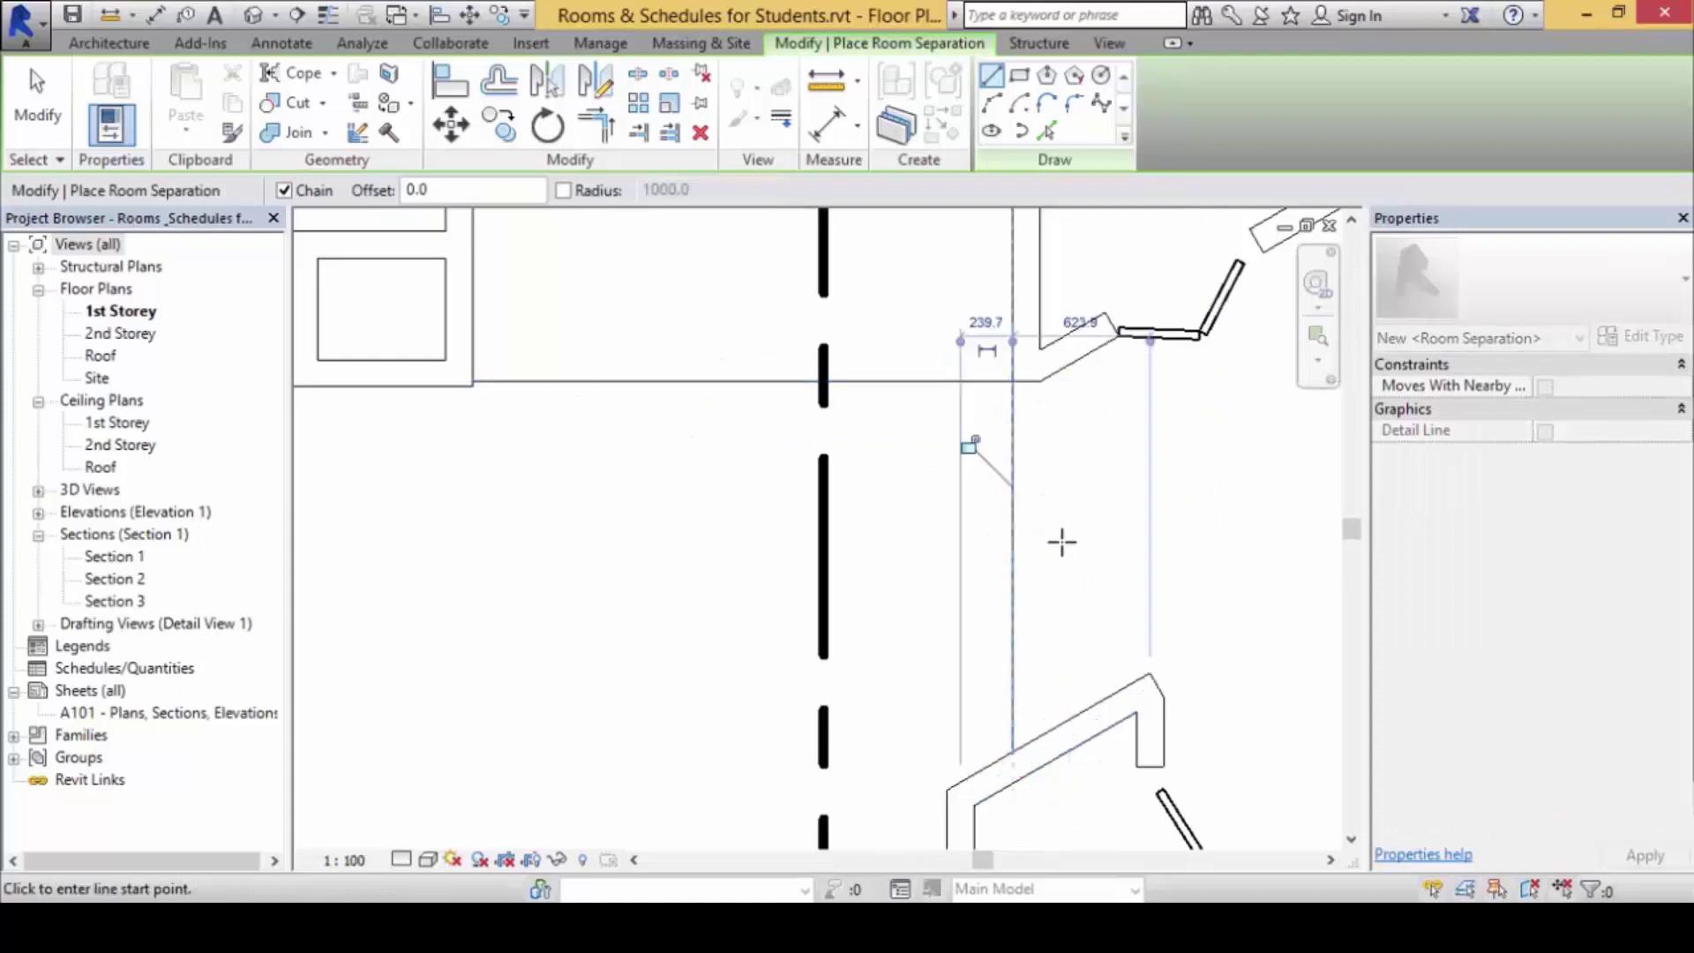
{"action": "scroll", "coordinate": [935, 593], "scroll_direction": "down", "scroll_amount": 6}
{"action": "middle_click_drag", "start_coordinate": [907, 585], "coordinate": [982, 468]}
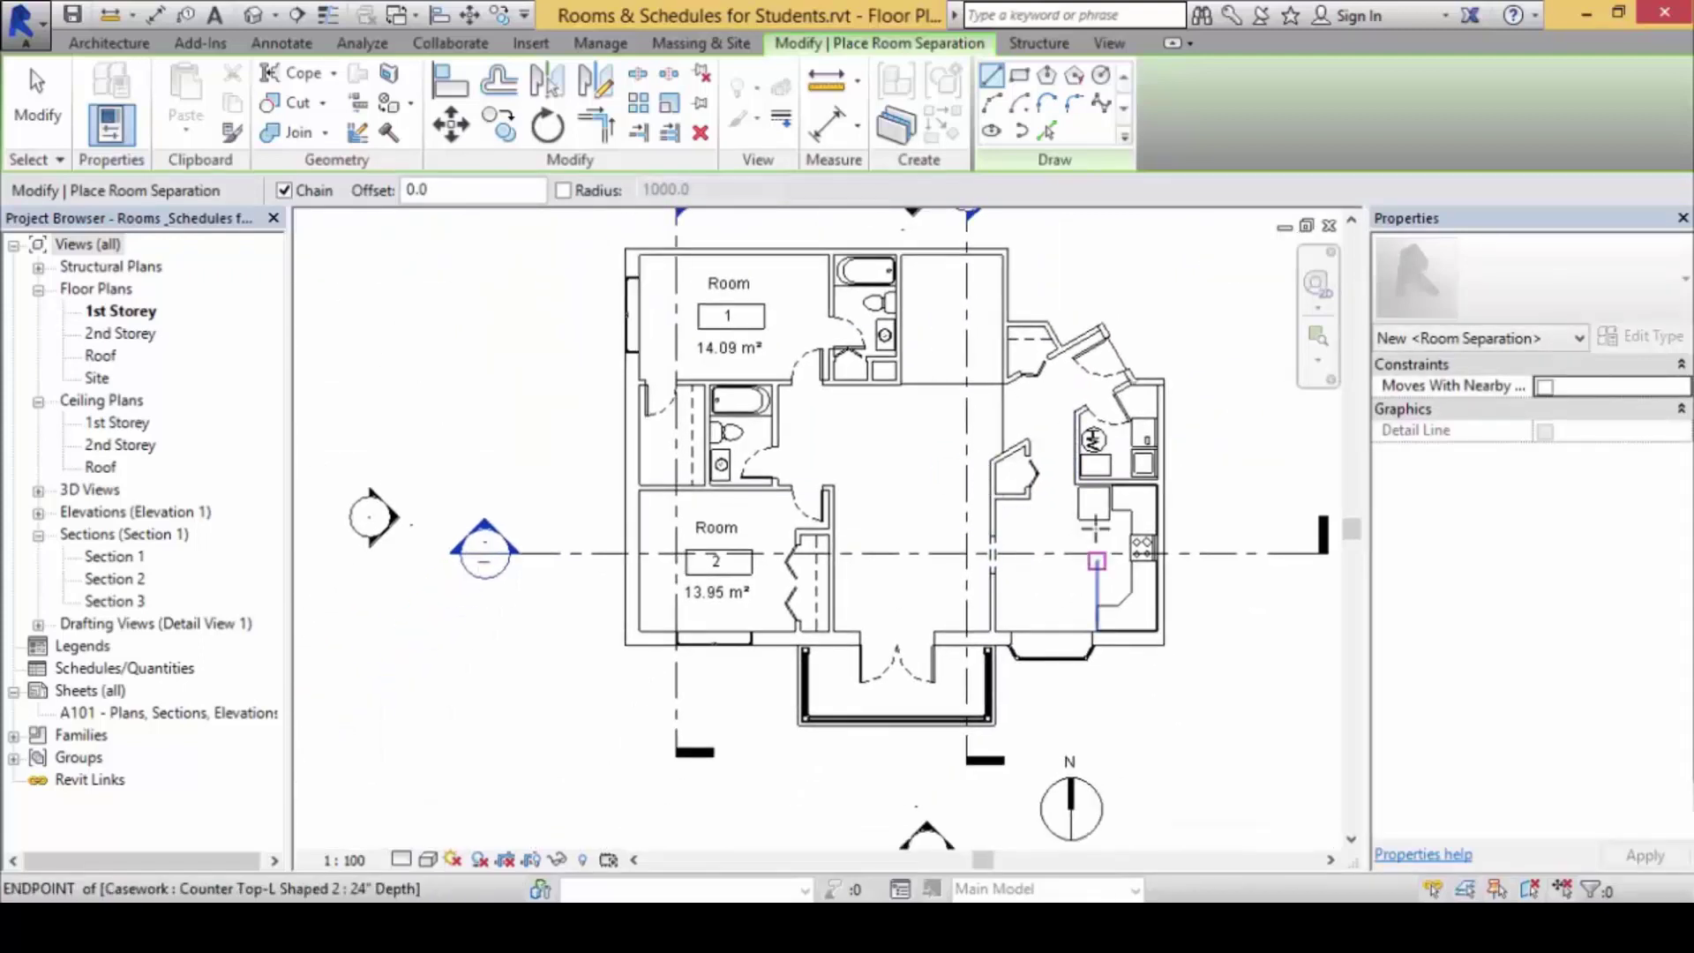
{"action": "left_click", "coordinate": [899, 385]}
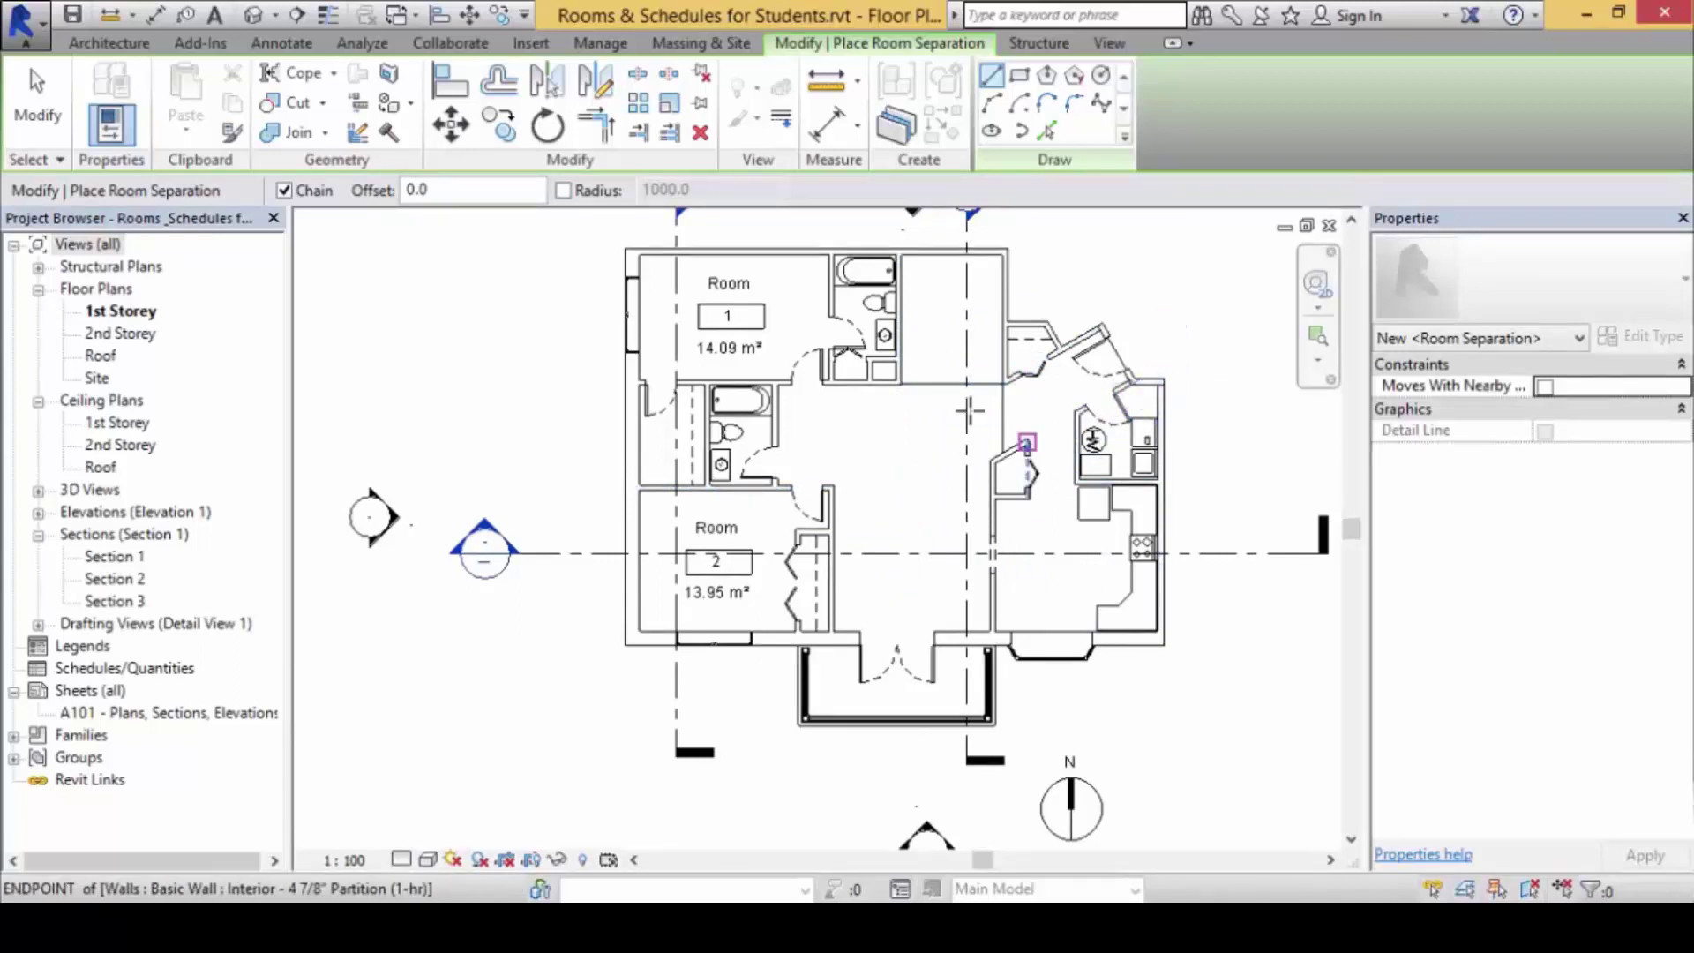
{"action": "scroll", "coordinate": [969, 413], "scroll_direction": "up", "scroll_amount": 1}
{"action": "key", "text": "Escape"}
- Place a tagged room in the central area now enclosed by walls and room separation lines
{"action": "left_click", "coordinate": [108, 42]}
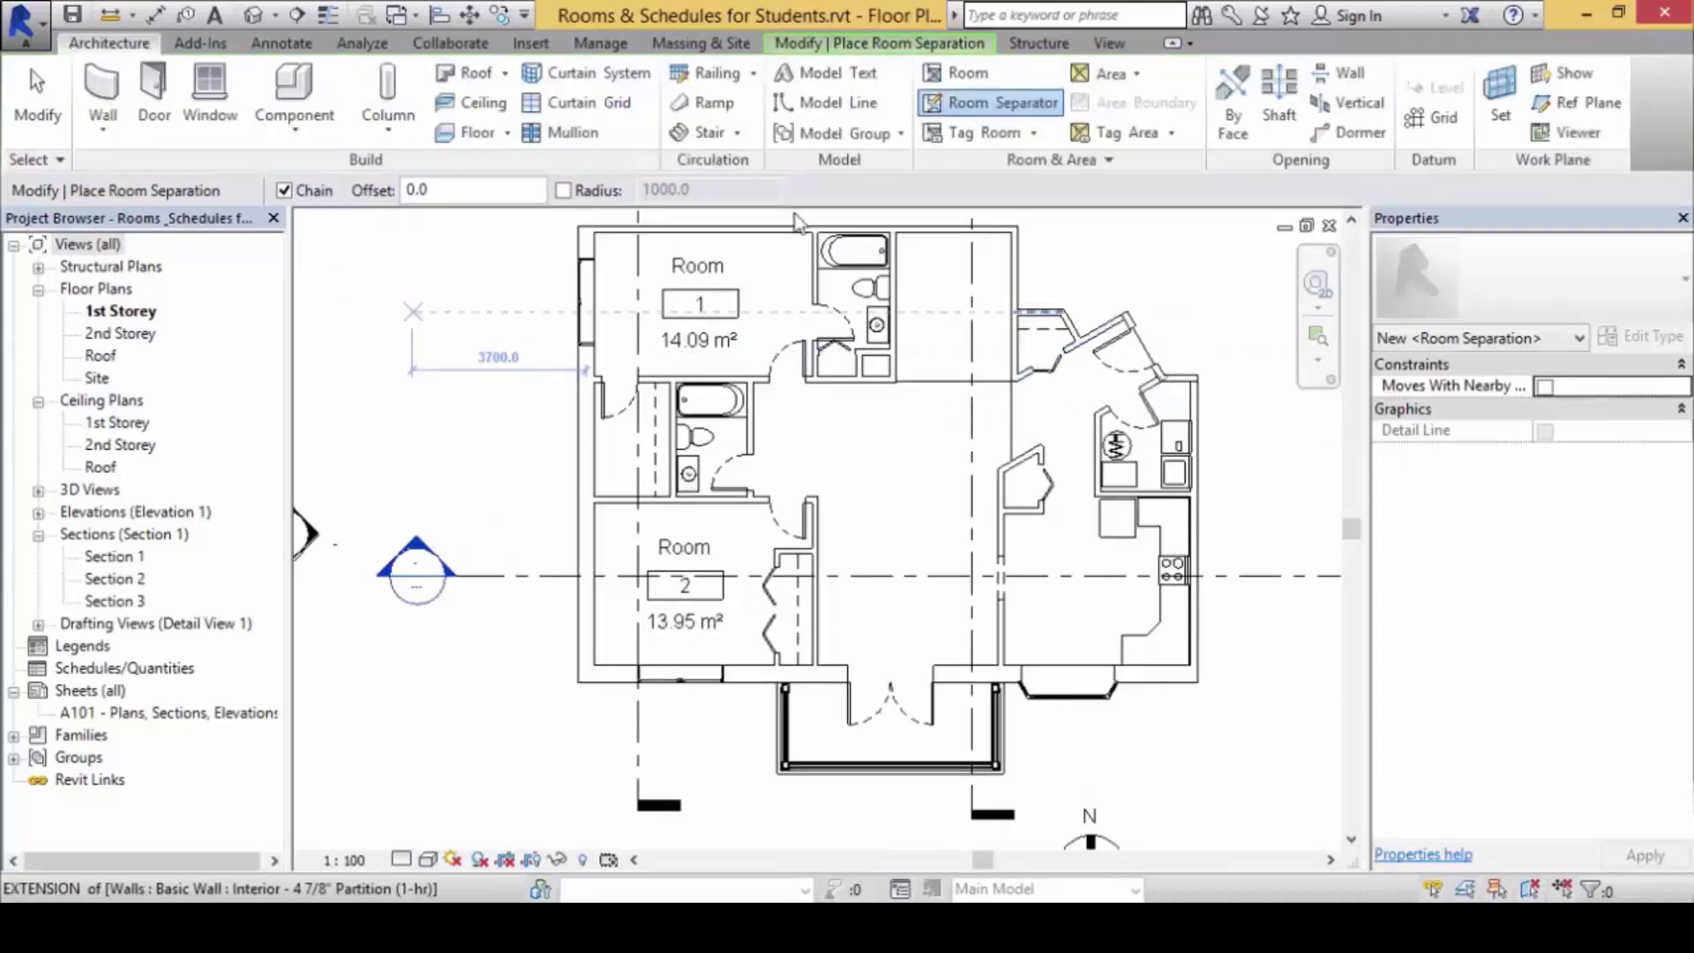
{"action": "left_click", "coordinate": [956, 72]}
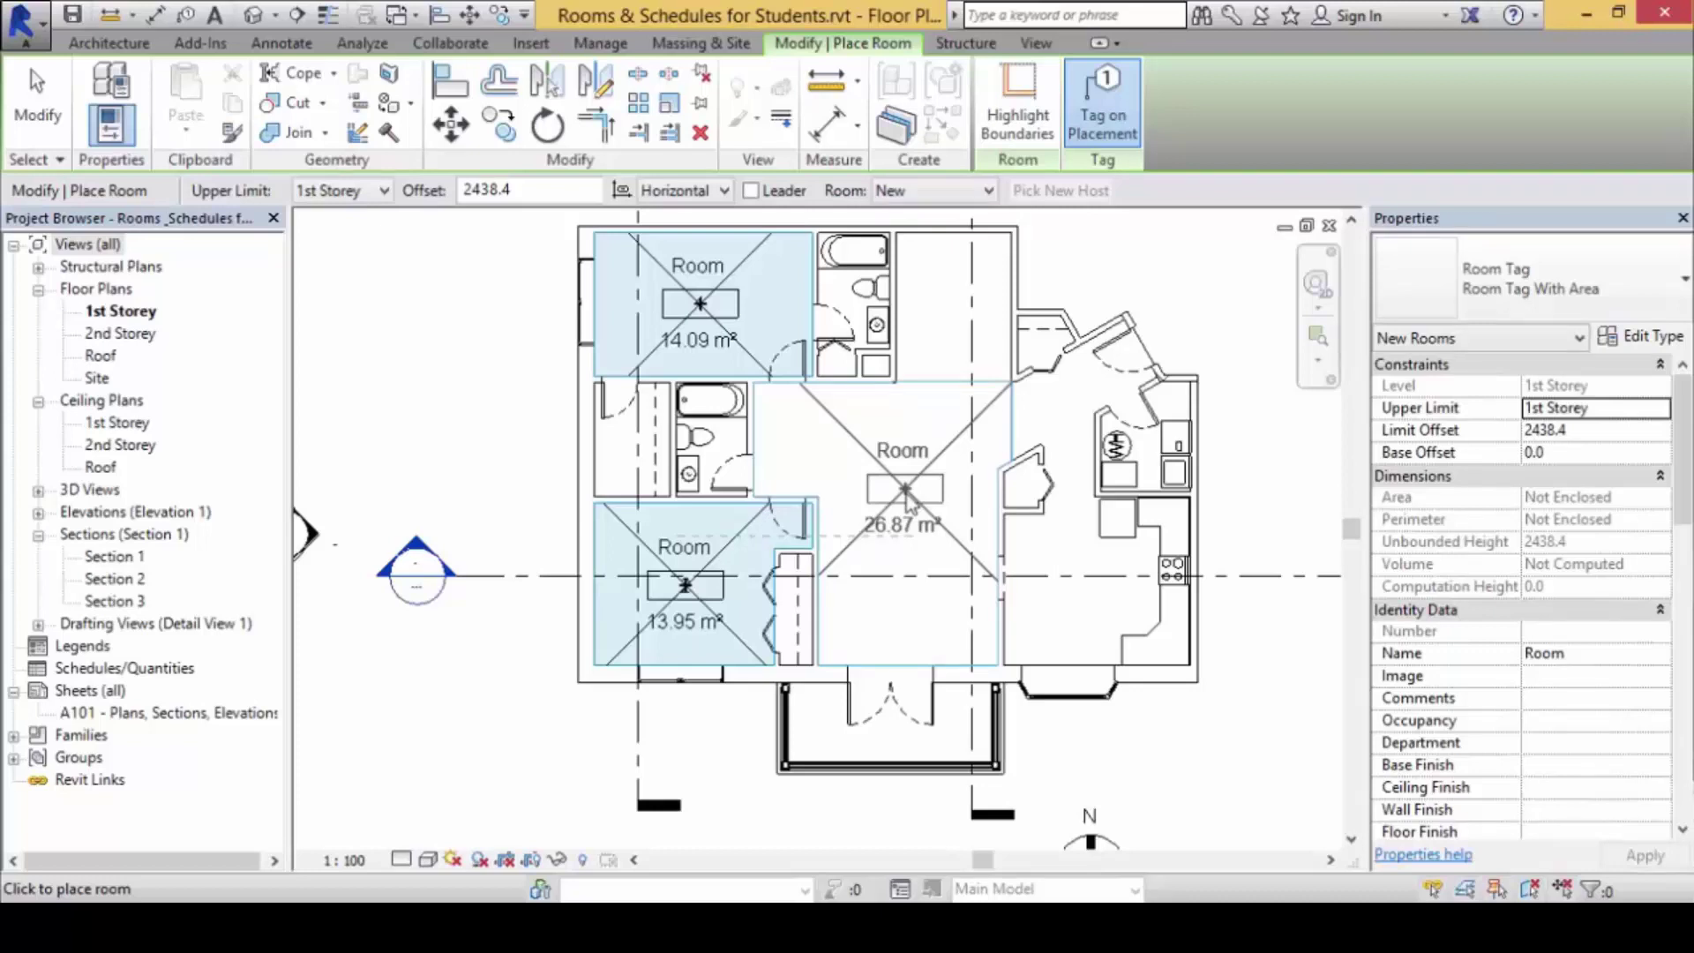
{"action": "left_click", "coordinate": [898, 504]}
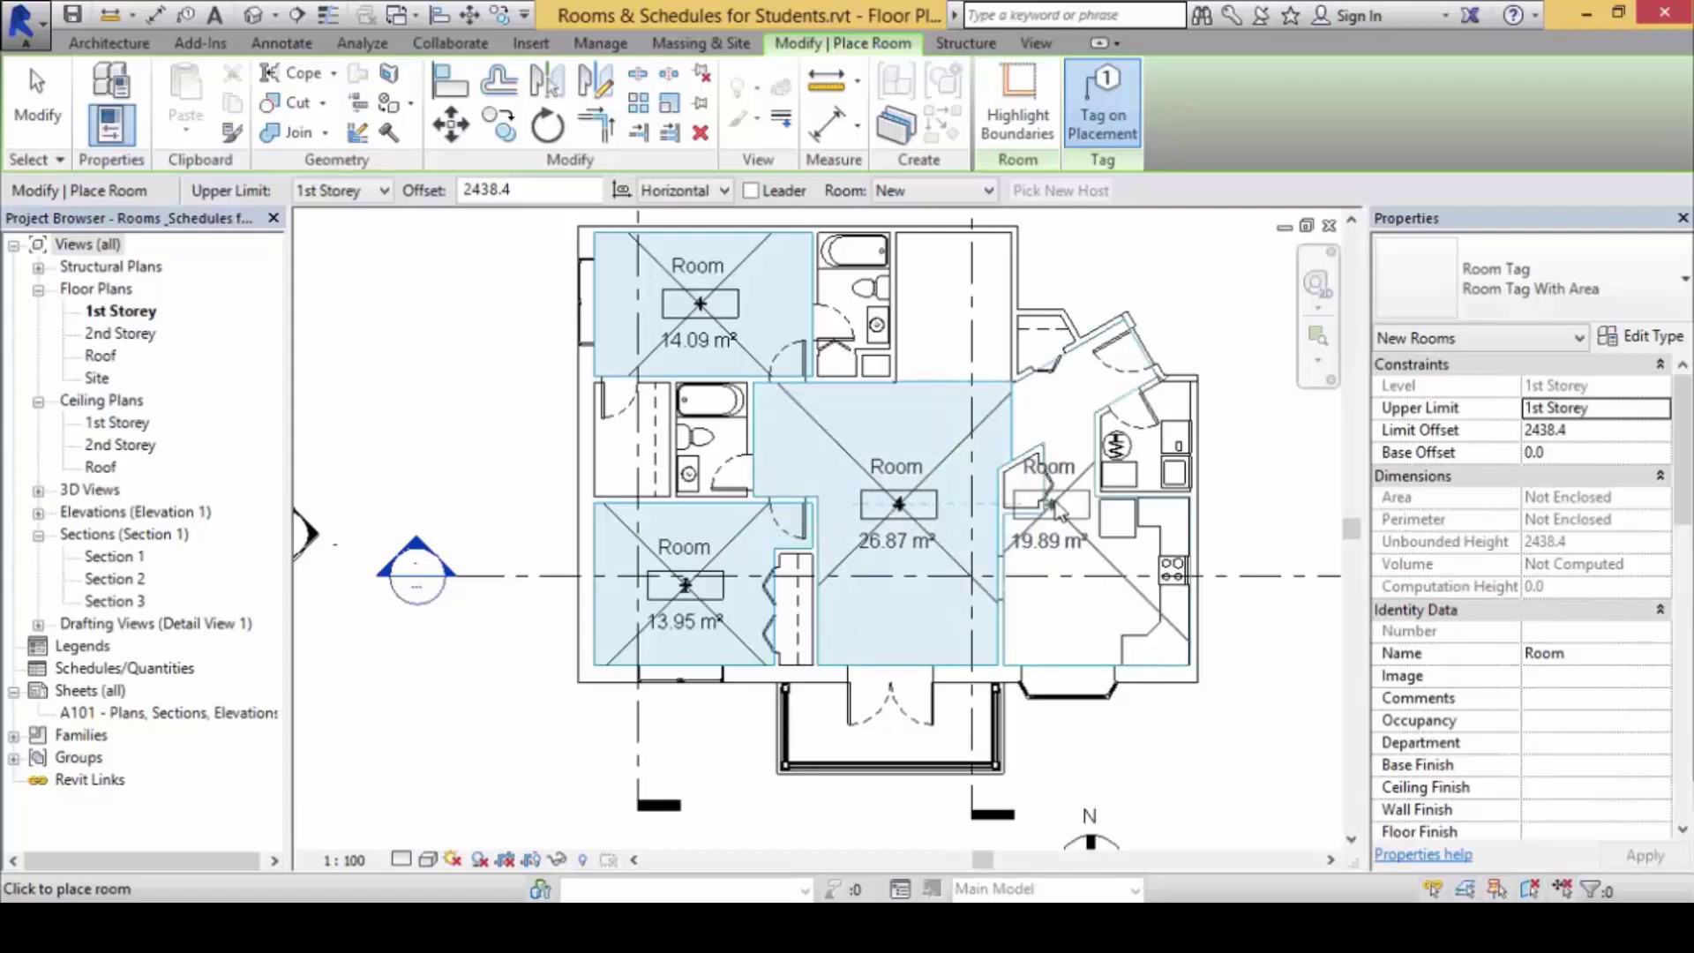
- Draw a room separation line from the angled closet's outer corner to the utility room's wall corner, separating the entry from the kitchen
{"action": "scroll", "coordinate": [1056, 510], "scroll_direction": "up", "scroll_amount": 1}
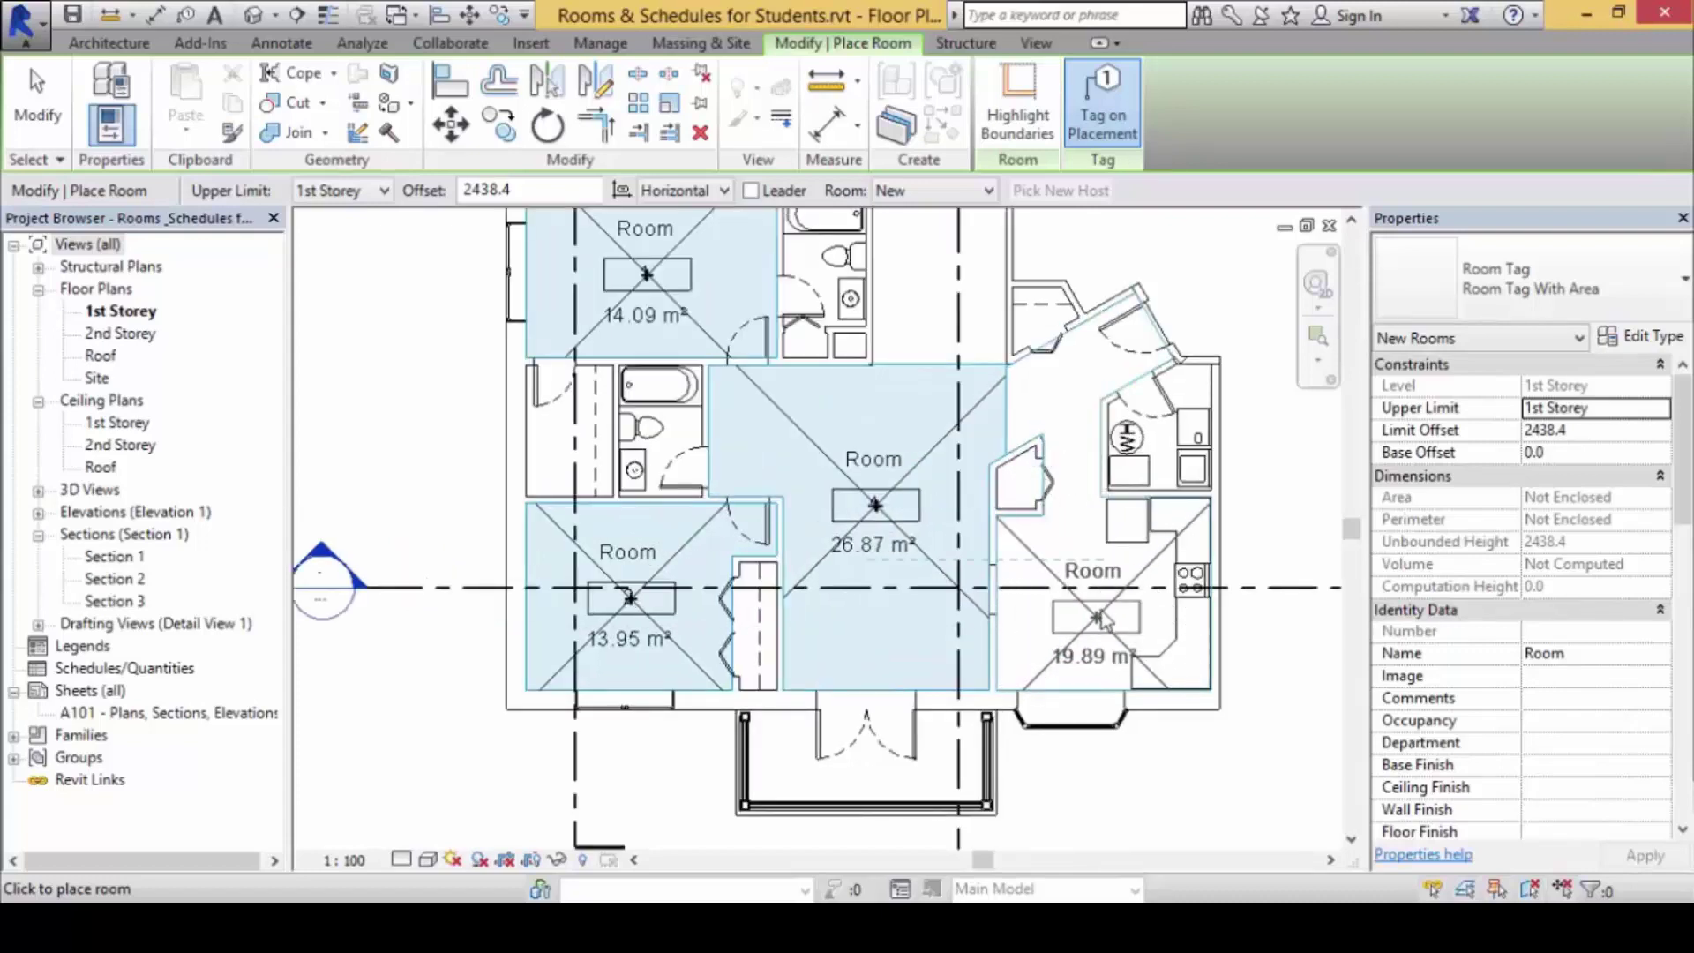
{"action": "scroll", "coordinate": [1117, 455], "scroll_direction": "up", "scroll_amount": 2}
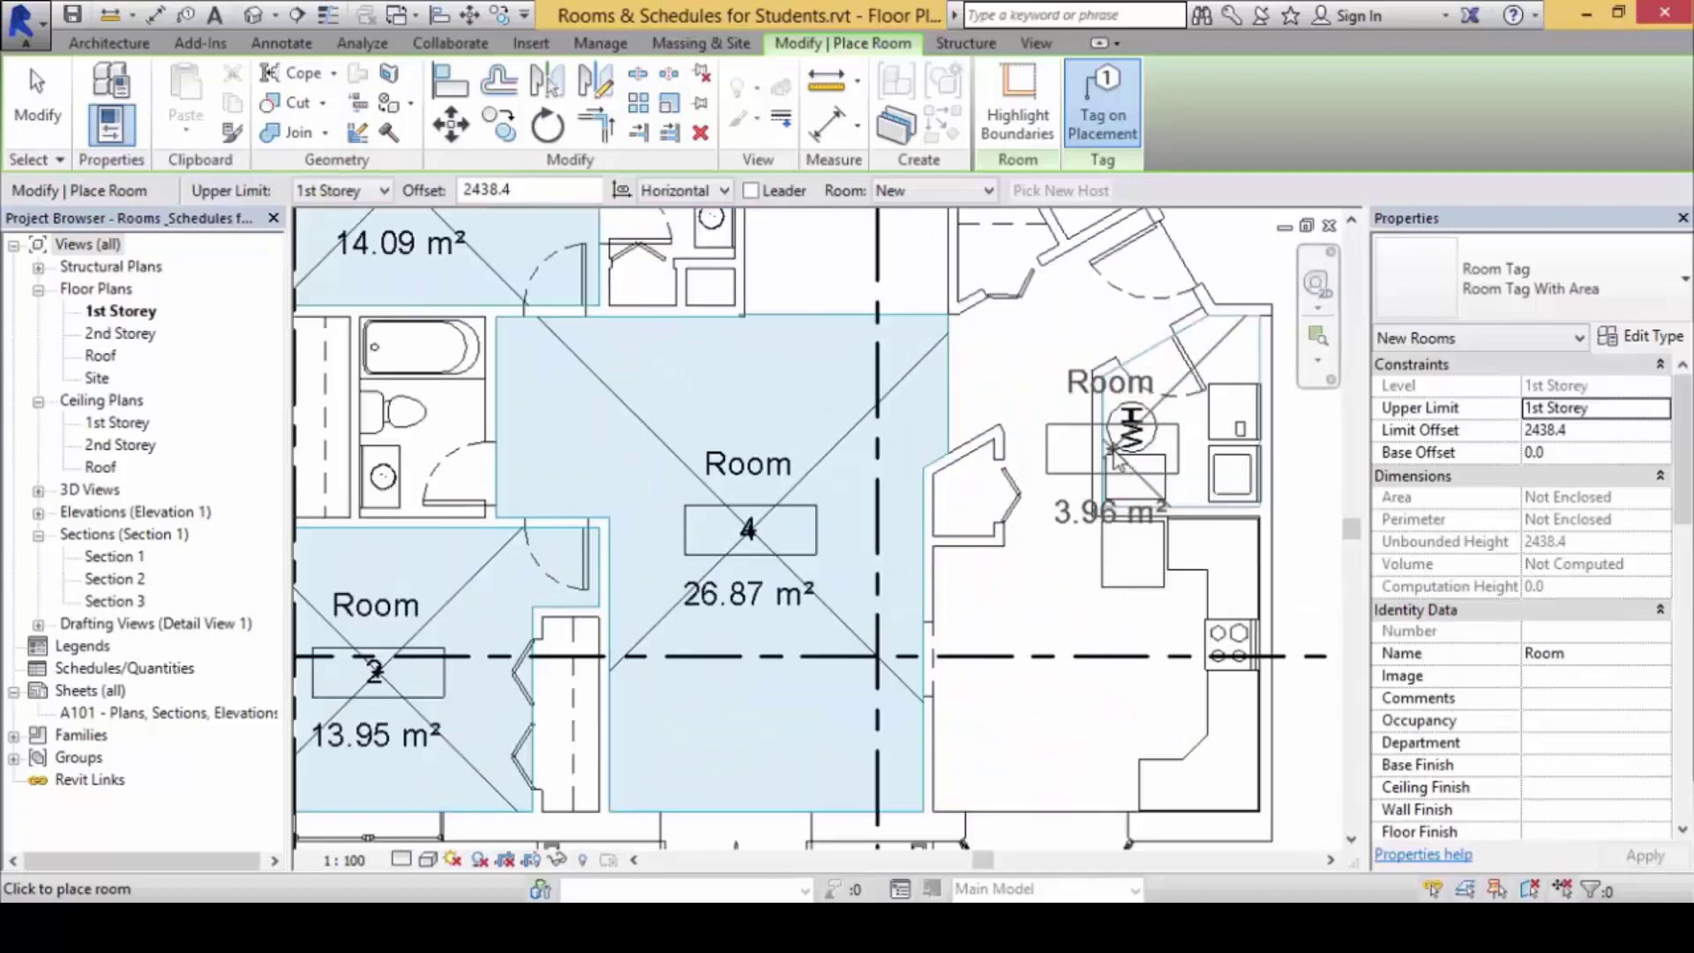
{"action": "scroll", "coordinate": [1113, 450], "scroll_direction": "up", "scroll_amount": 1}
{"action": "middle_click_drag", "start_coordinate": [1073, 304], "coordinate": [1020, 549]}
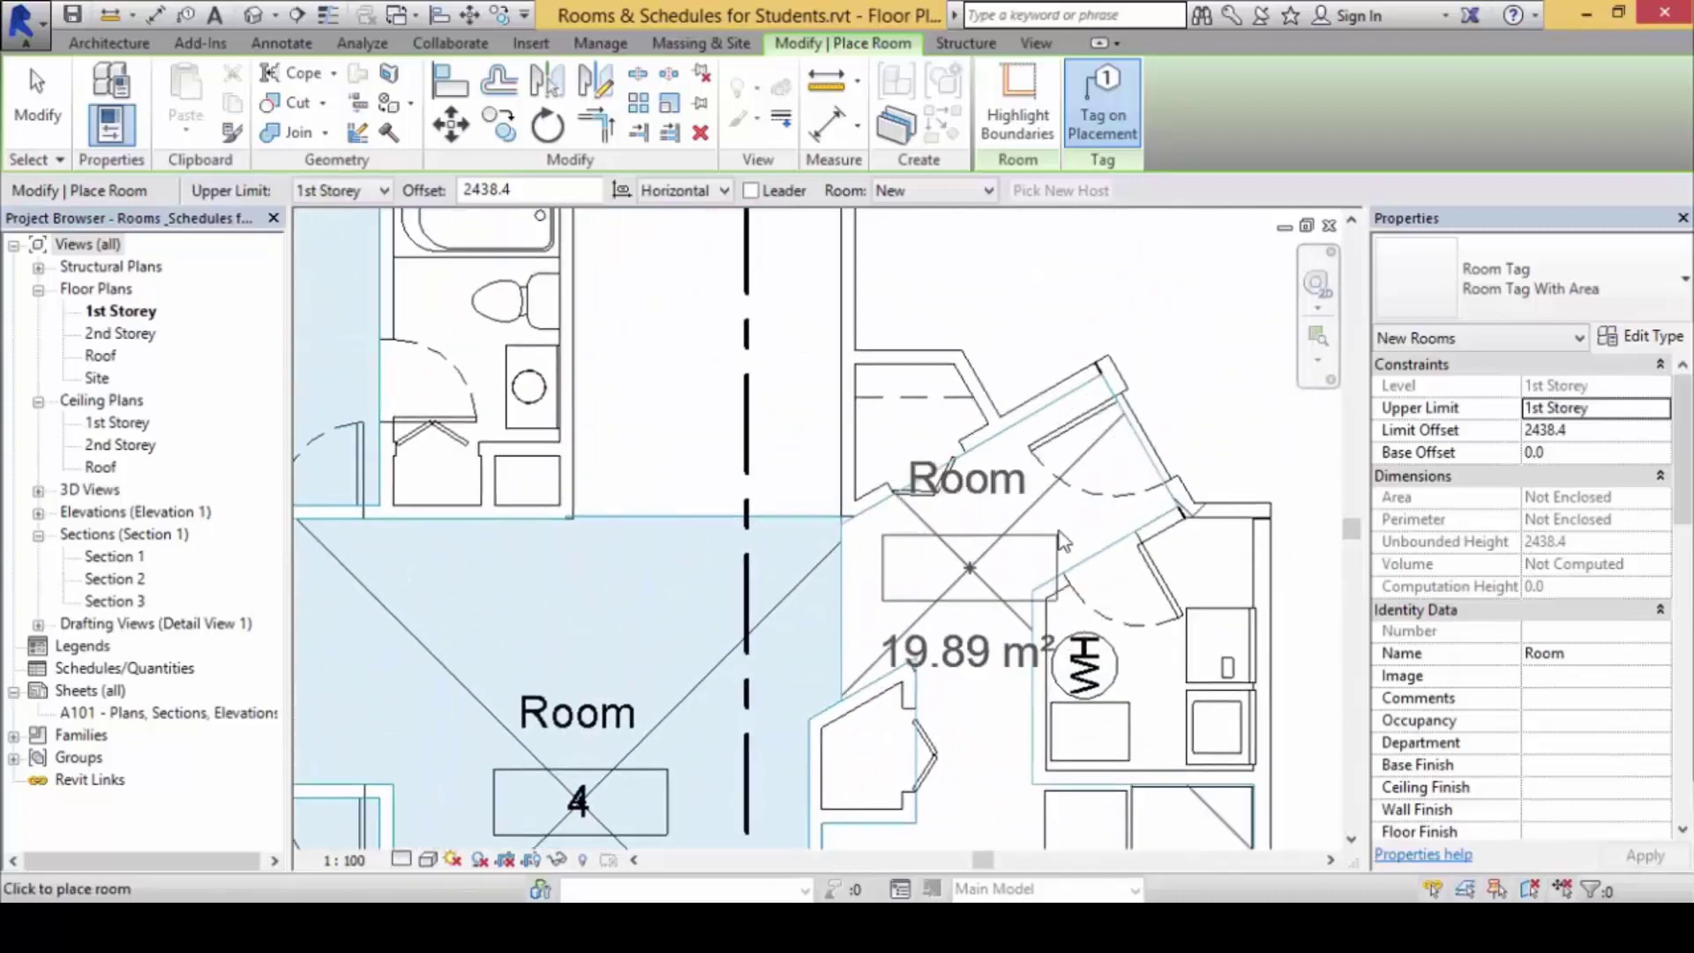
{"action": "scroll", "coordinate": [933, 499], "scroll_direction": "down", "scroll_amount": 2}
{"action": "middle_click_drag", "start_coordinate": [933, 500], "coordinate": [907, 351]}
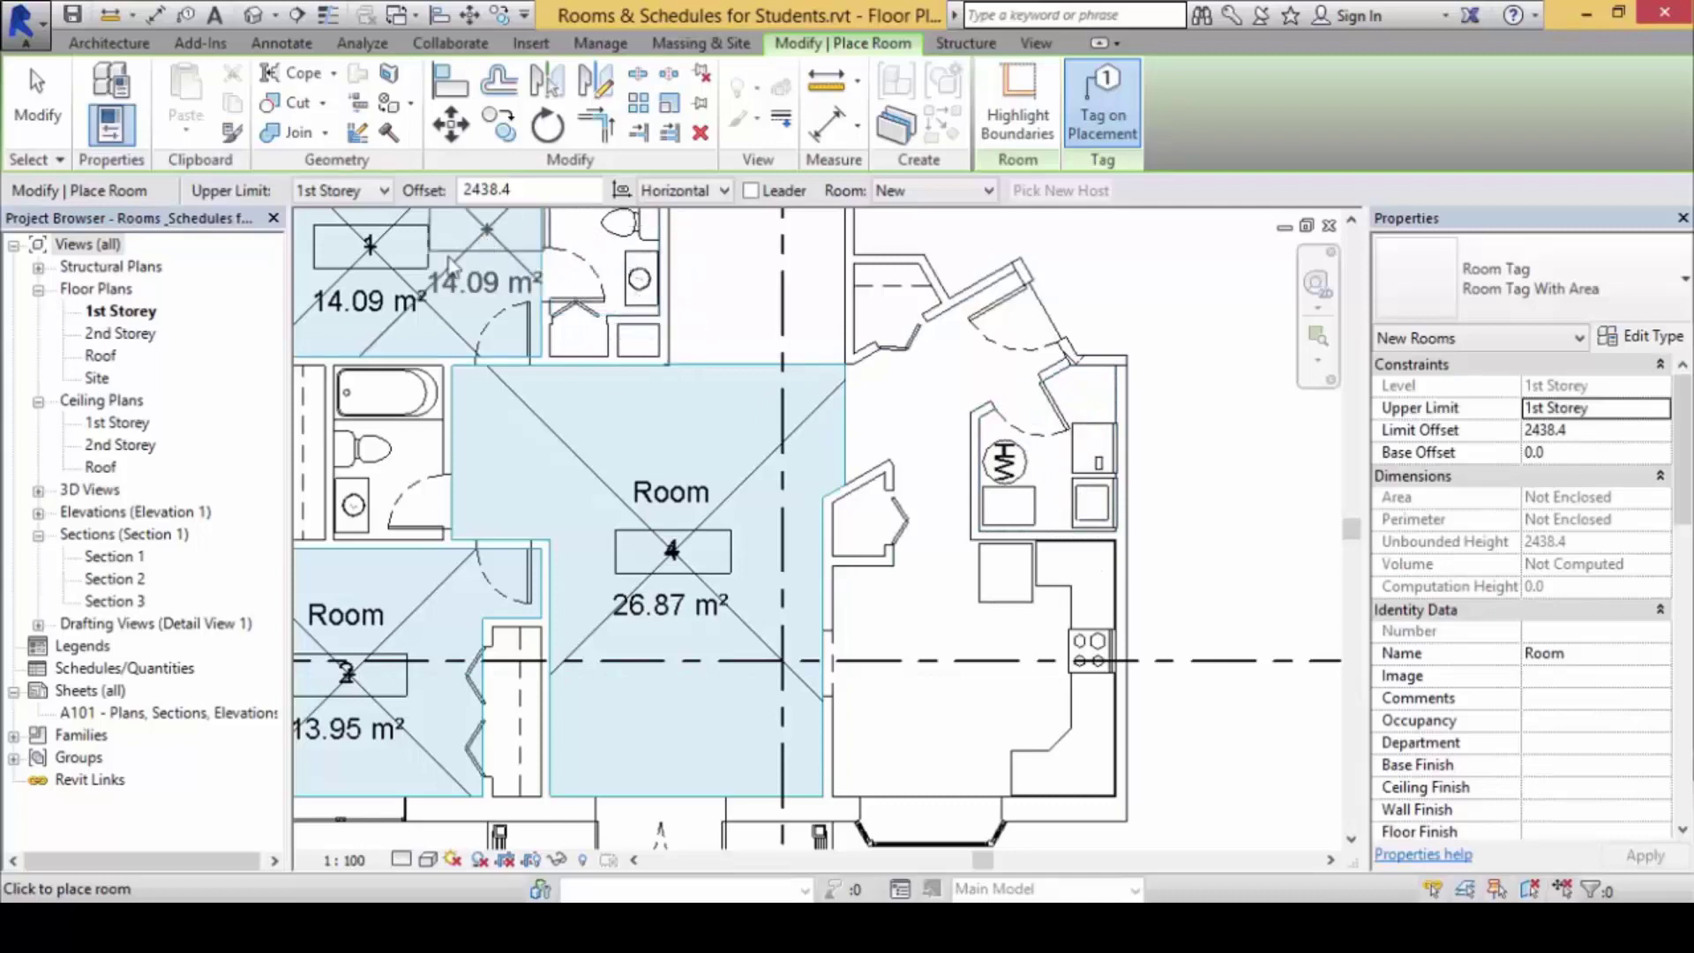
{"action": "left_click", "coordinate": [110, 42]}
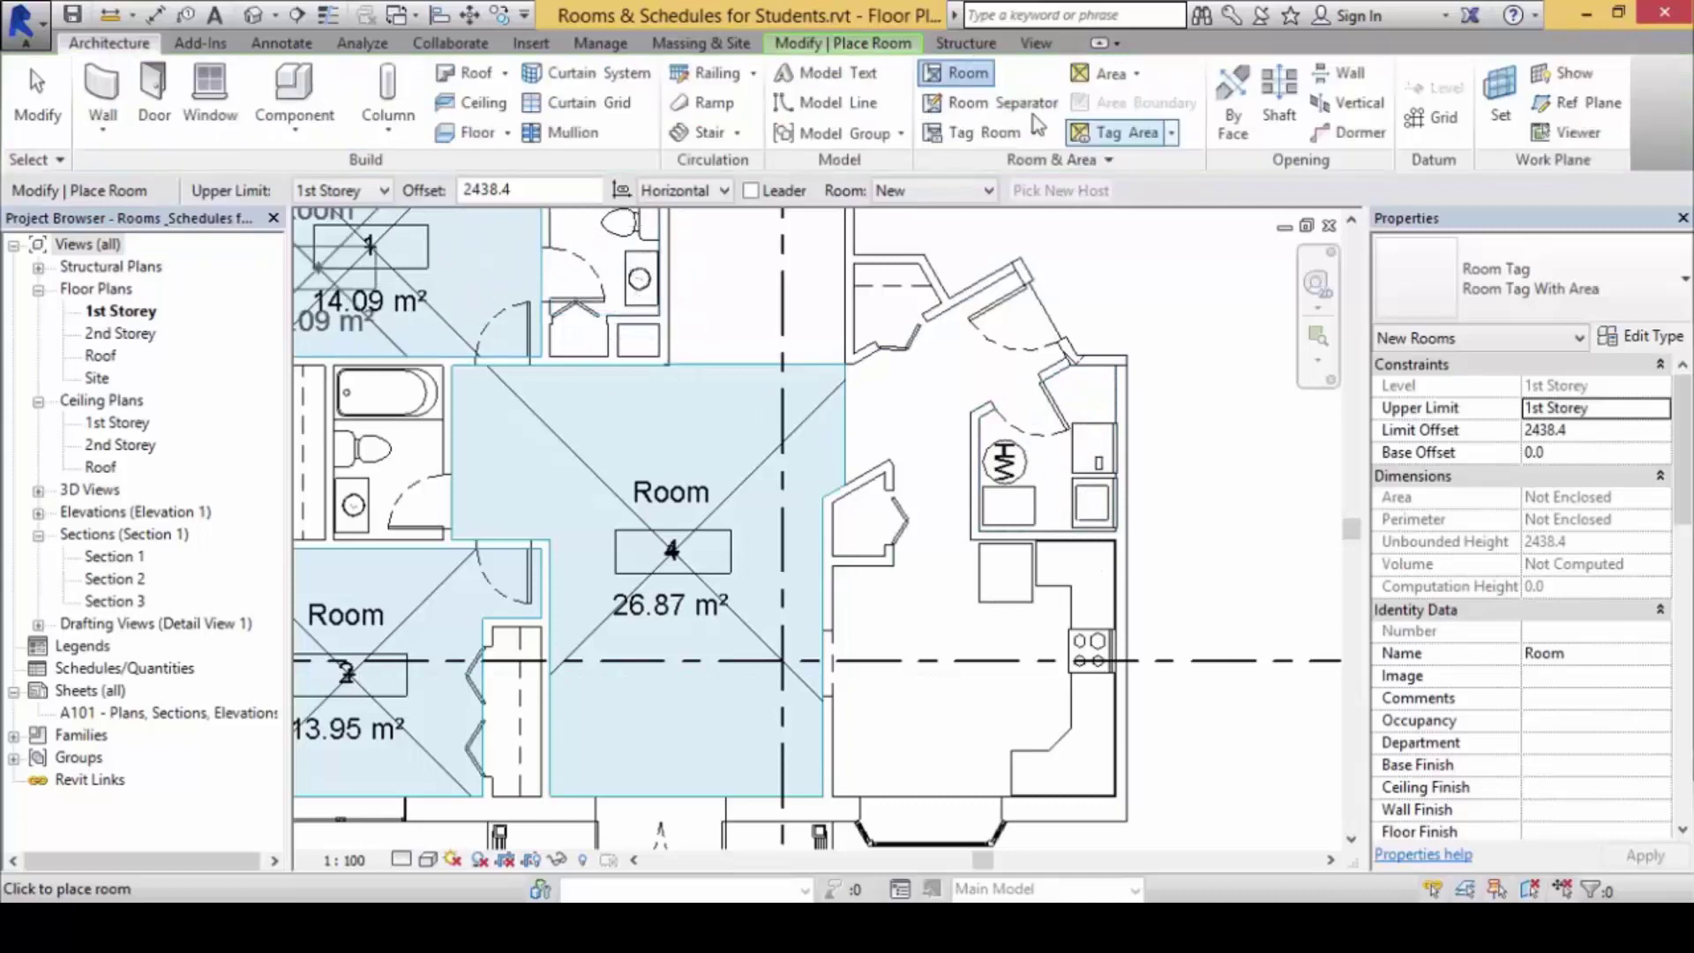
{"action": "left_click", "coordinate": [1014, 103]}
{"action": "scroll", "coordinate": [893, 452], "scroll_direction": "up", "scroll_amount": 3}
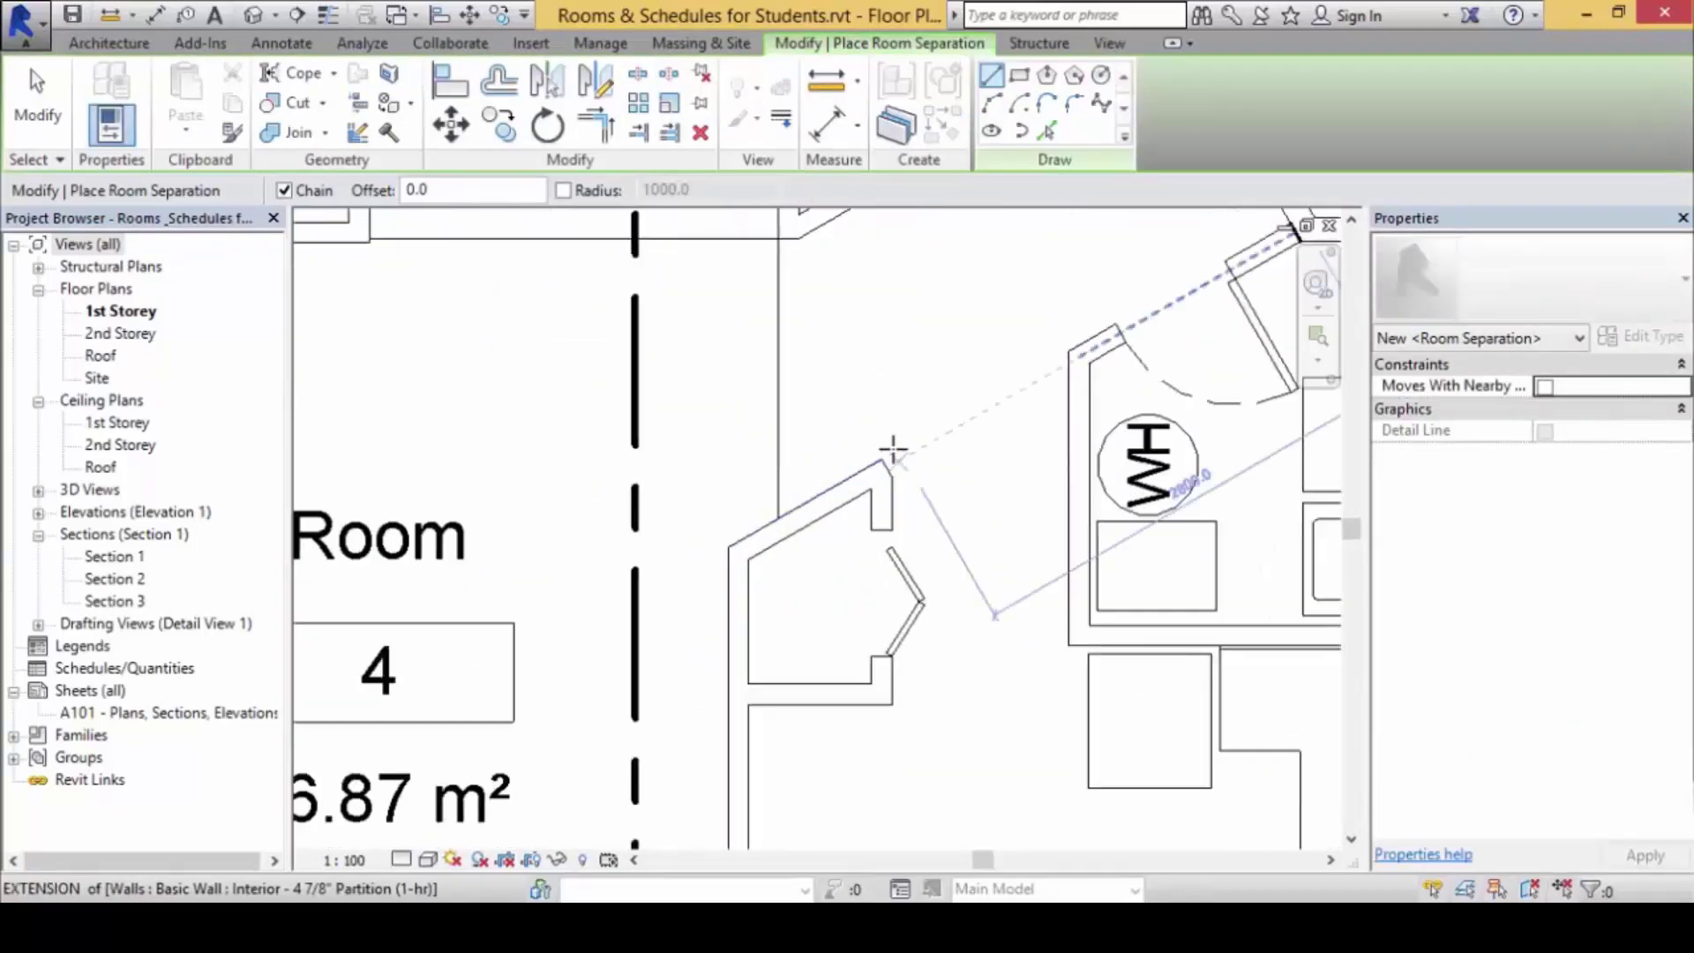
{"action": "scroll", "coordinate": [893, 451], "scroll_direction": "up", "scroll_amount": 1}
{"action": "left_click", "coordinate": [879, 459]}
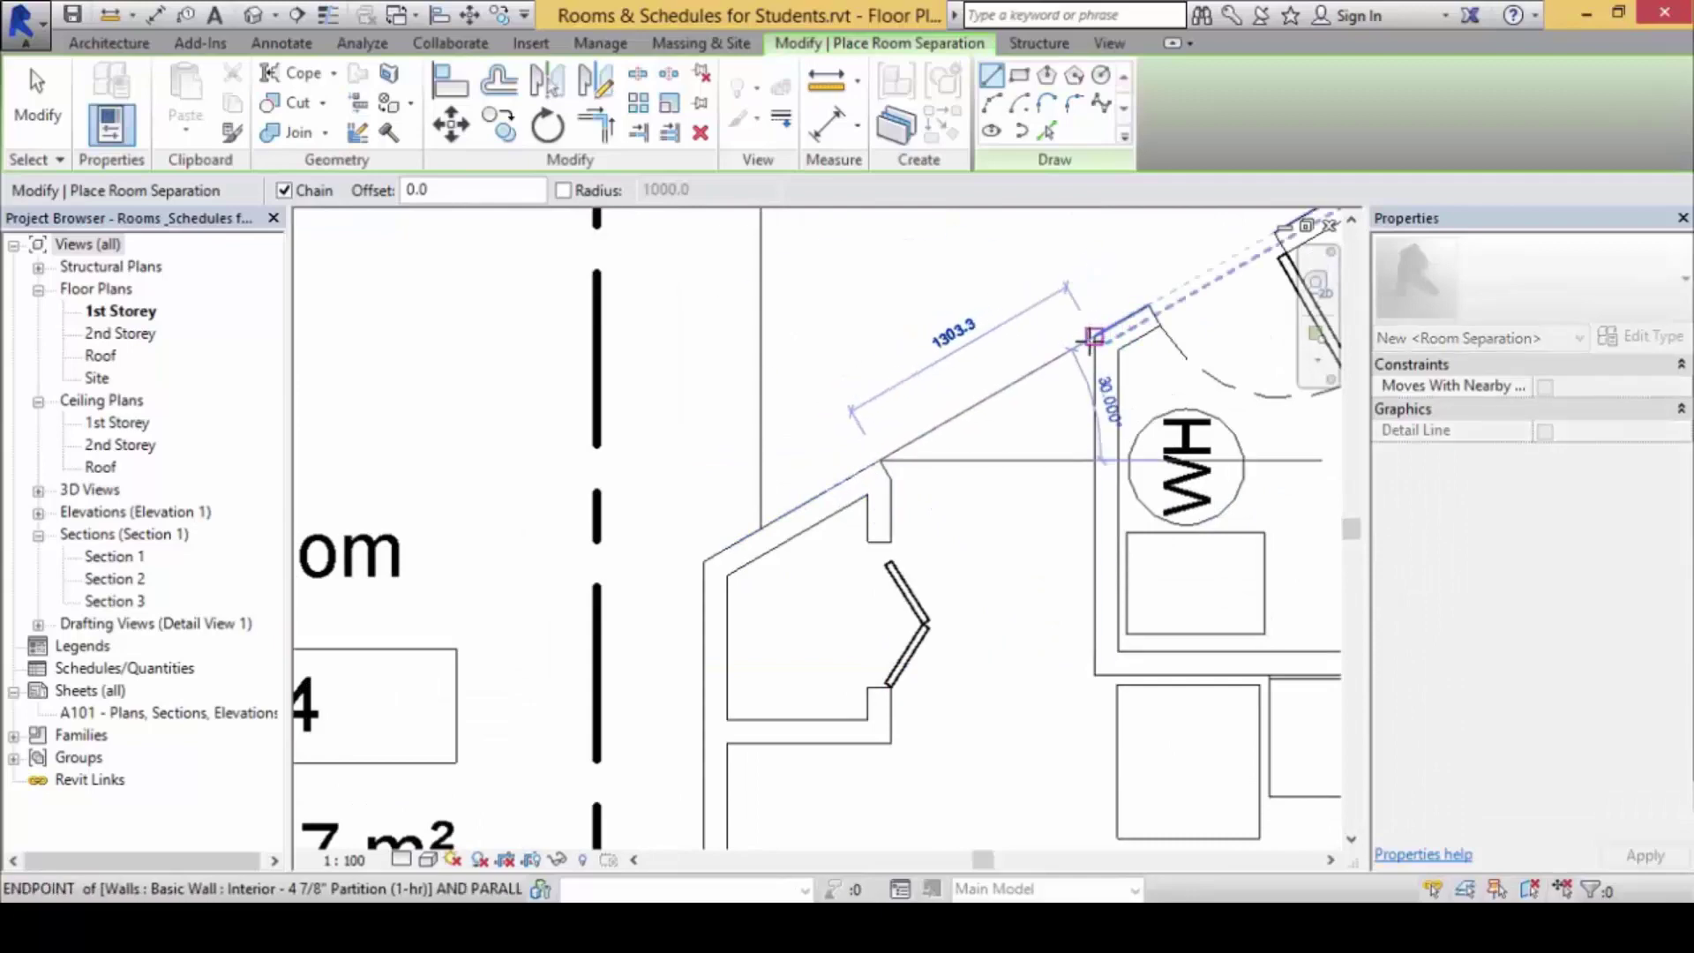
{"action": "left_click", "coordinate": [1092, 336]}
- Place a tagged room in the entry area above the angled room separation line
{"action": "scroll", "coordinate": [975, 503], "scroll_direction": "down", "scroll_amount": 4}
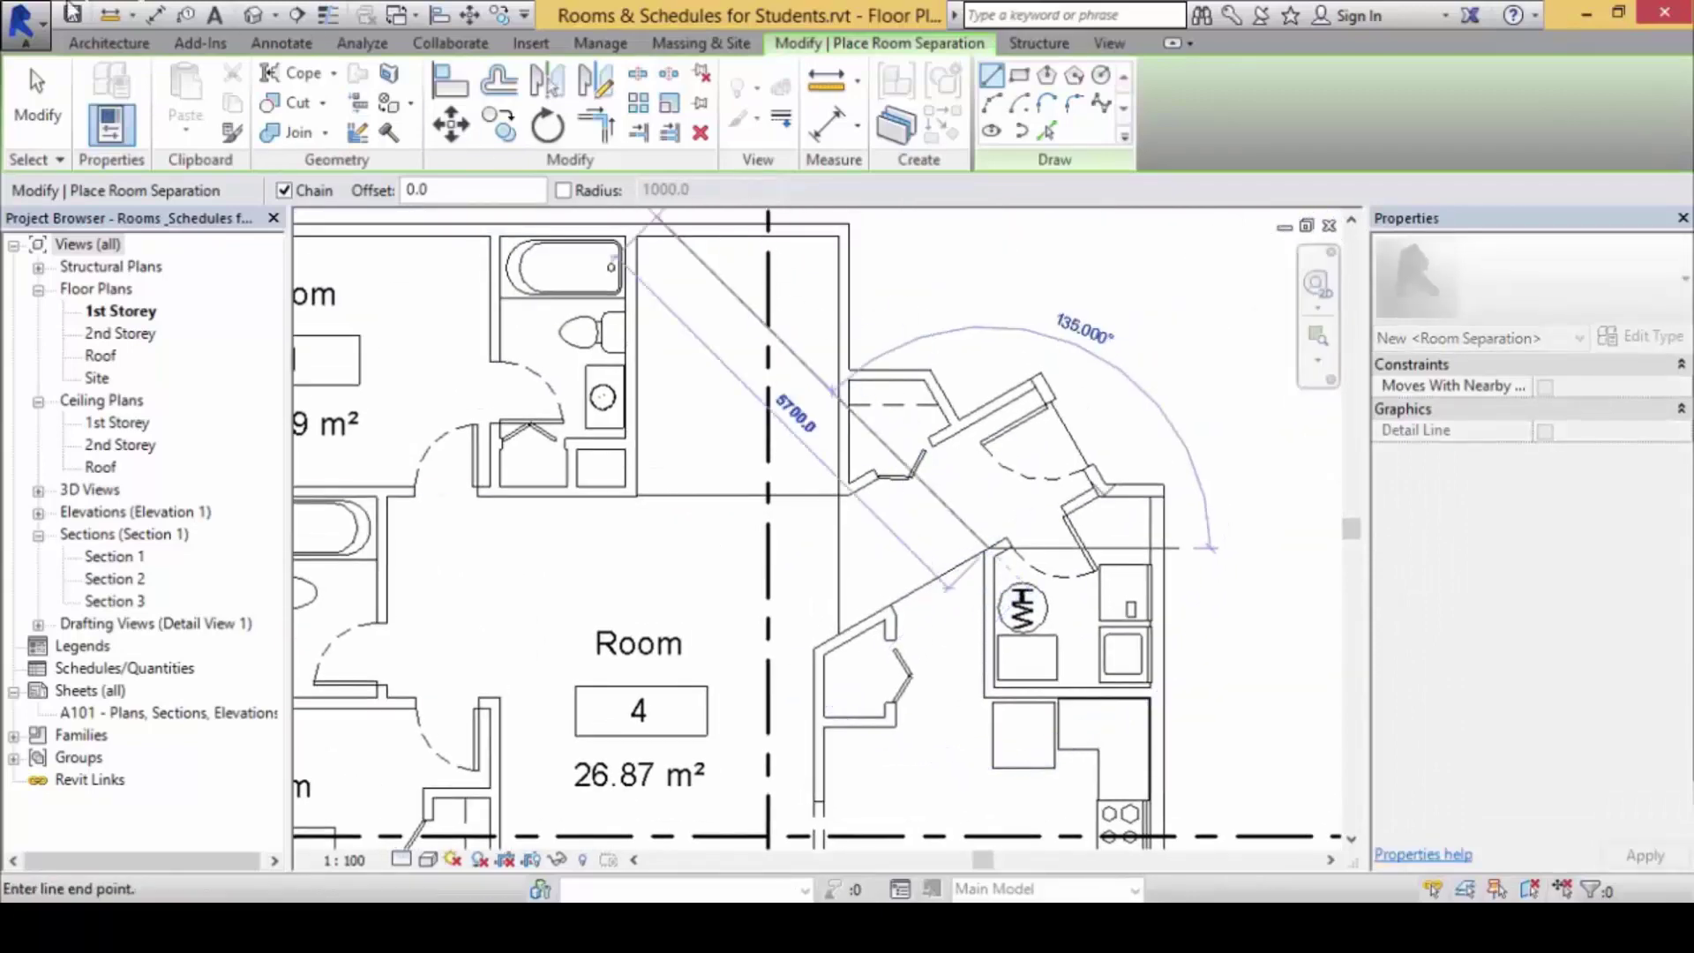
{"action": "left_click", "coordinate": [77, 44]}
{"action": "left_click", "coordinate": [966, 74]}
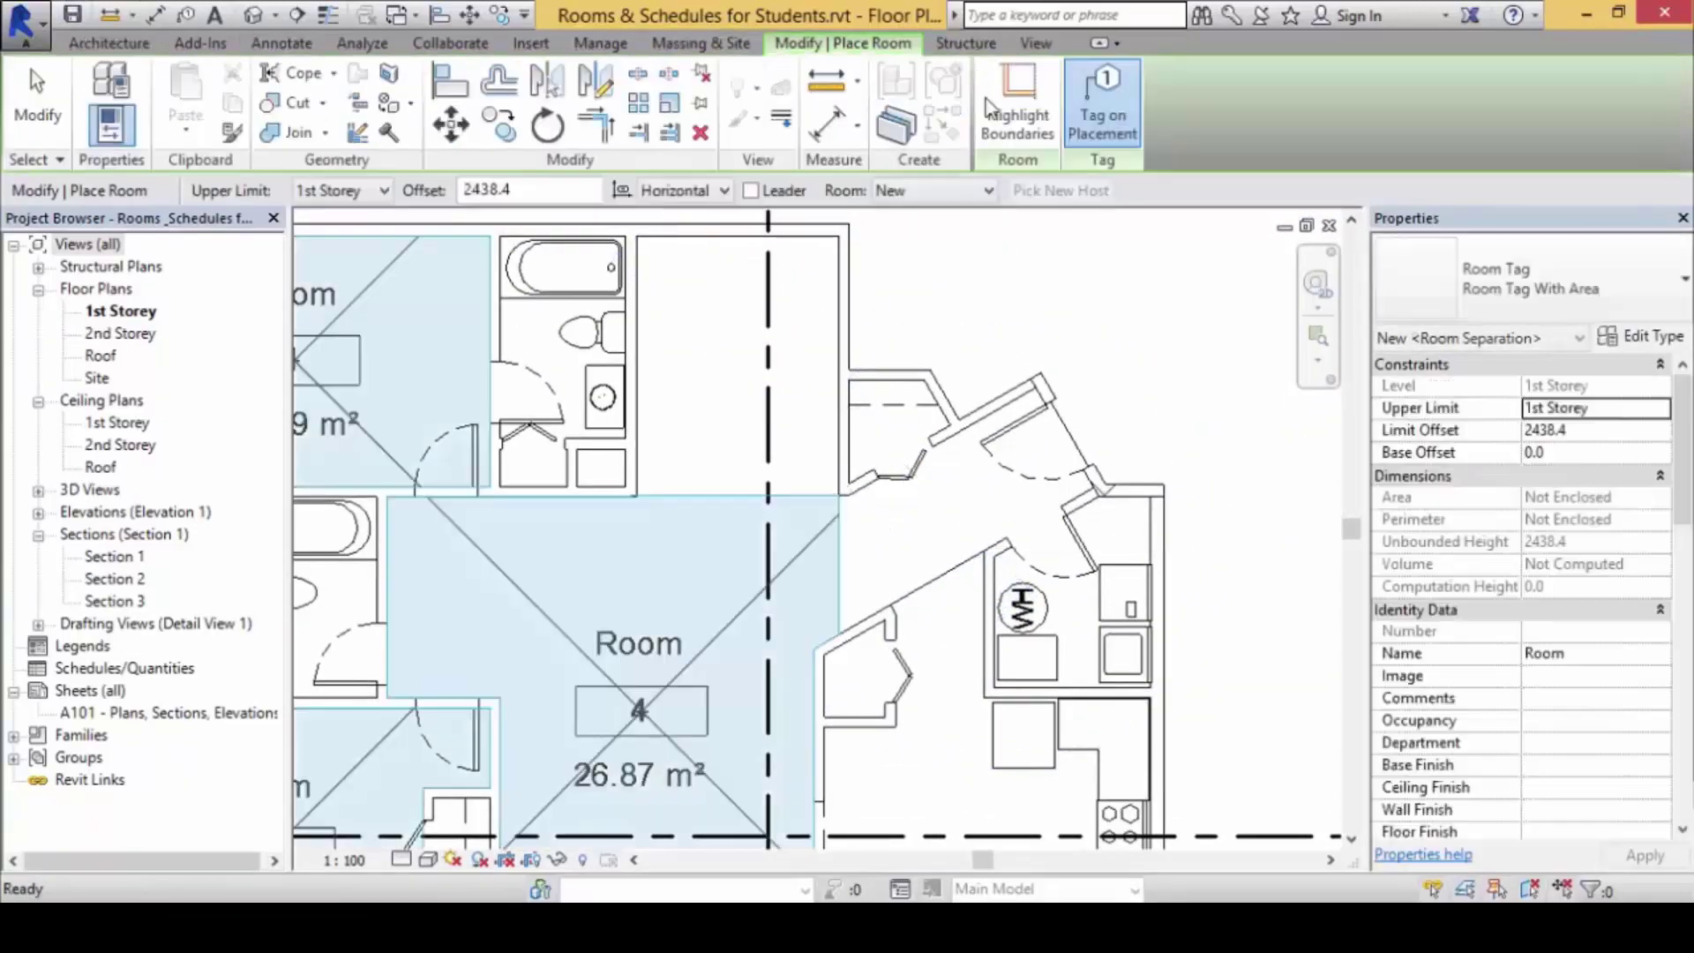
{"action": "left_click", "coordinate": [952, 507]}
- Place a tagged room in the kitchen area below the utility room
{"action": "scroll", "coordinate": [1191, 543], "scroll_direction": "down", "scroll_amount": 3}
{"action": "middle_click_drag", "start_coordinate": [1080, 572], "coordinate": [922, 365]}
{"action": "scroll", "coordinate": [863, 523], "scroll_direction": "up", "scroll_amount": 3}
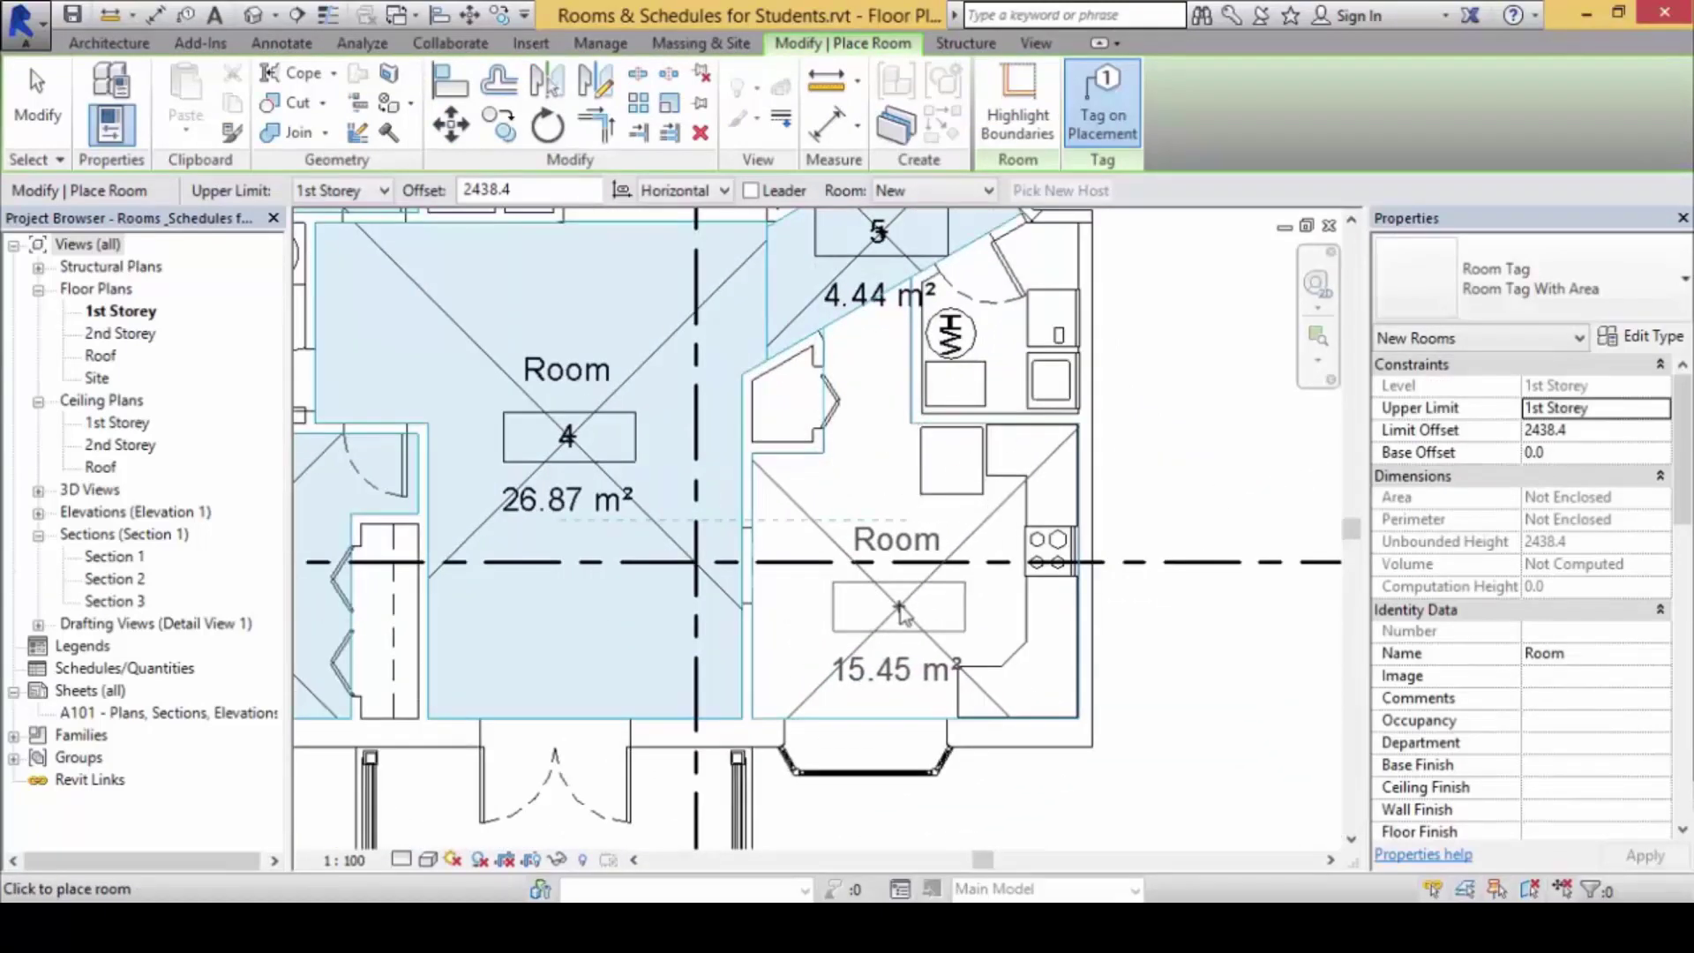
{"action": "left_click", "coordinate": [882, 606]}
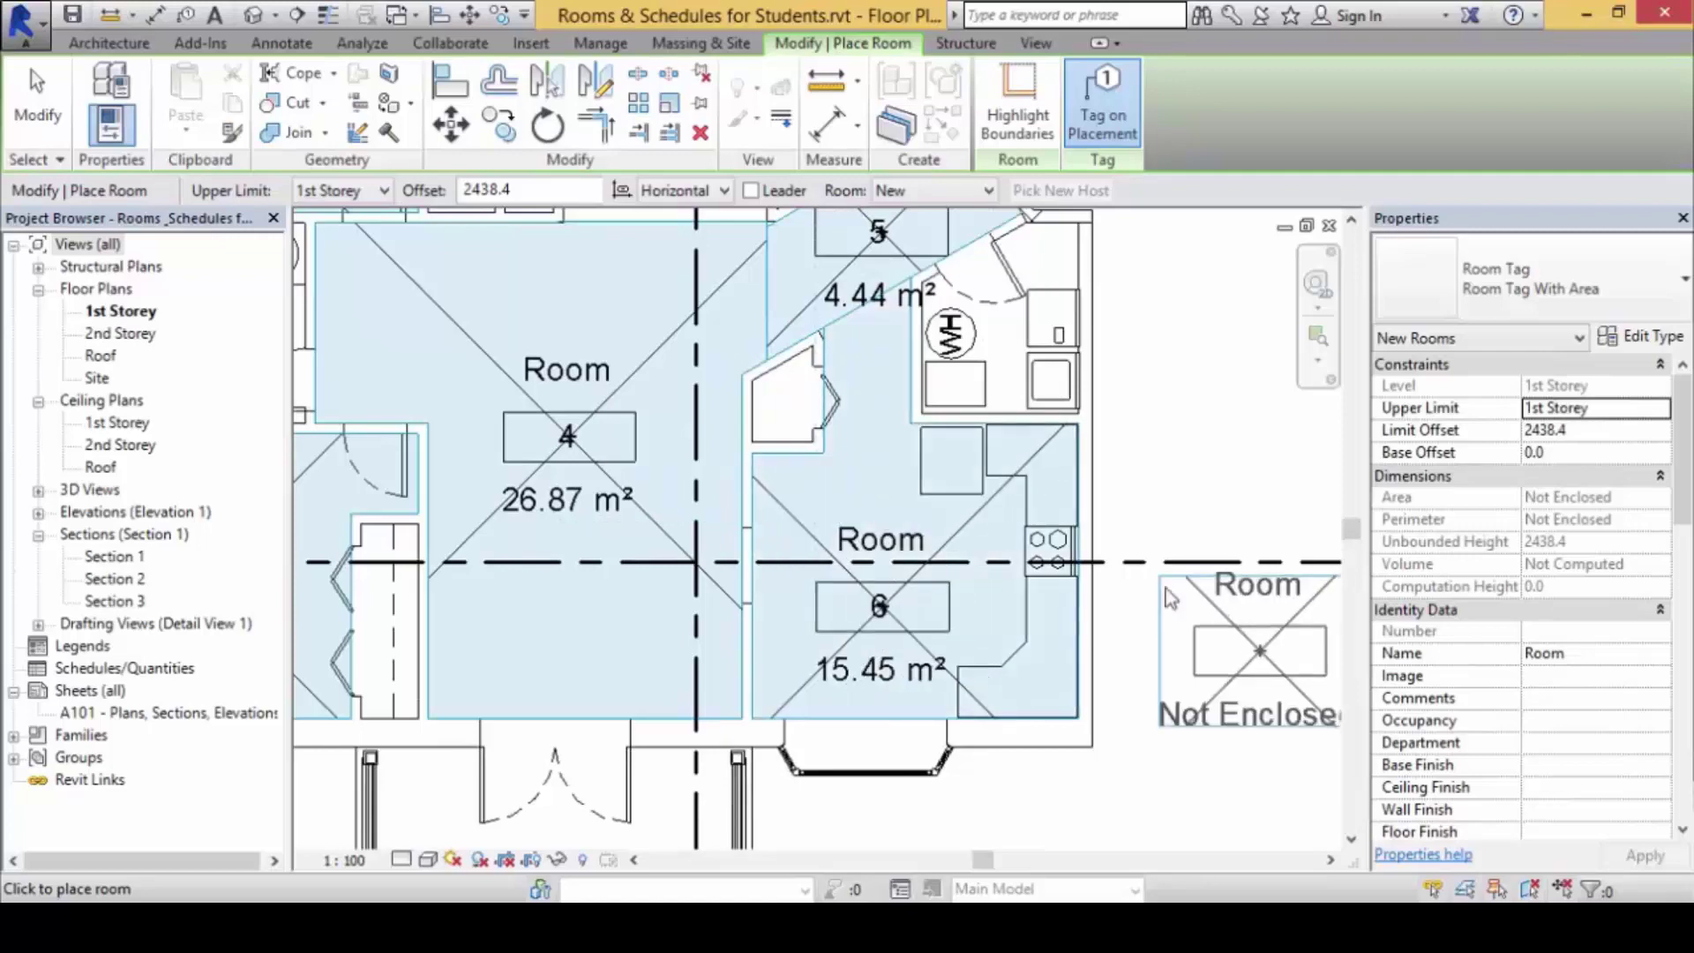
- Place a tagged room in the space between the upper bathroom and the entry closet
{"action": "scroll", "coordinate": [1041, 573], "scroll_direction": "down", "scroll_amount": 2}
{"action": "scroll", "coordinate": [1037, 567], "scroll_direction": "down", "scroll_amount": 3}
{"action": "middle_click_drag", "start_coordinate": [794, 607], "coordinate": [824, 665]}
{"action": "scroll", "coordinate": [864, 397], "scroll_direction": "up", "scroll_amount": 4}
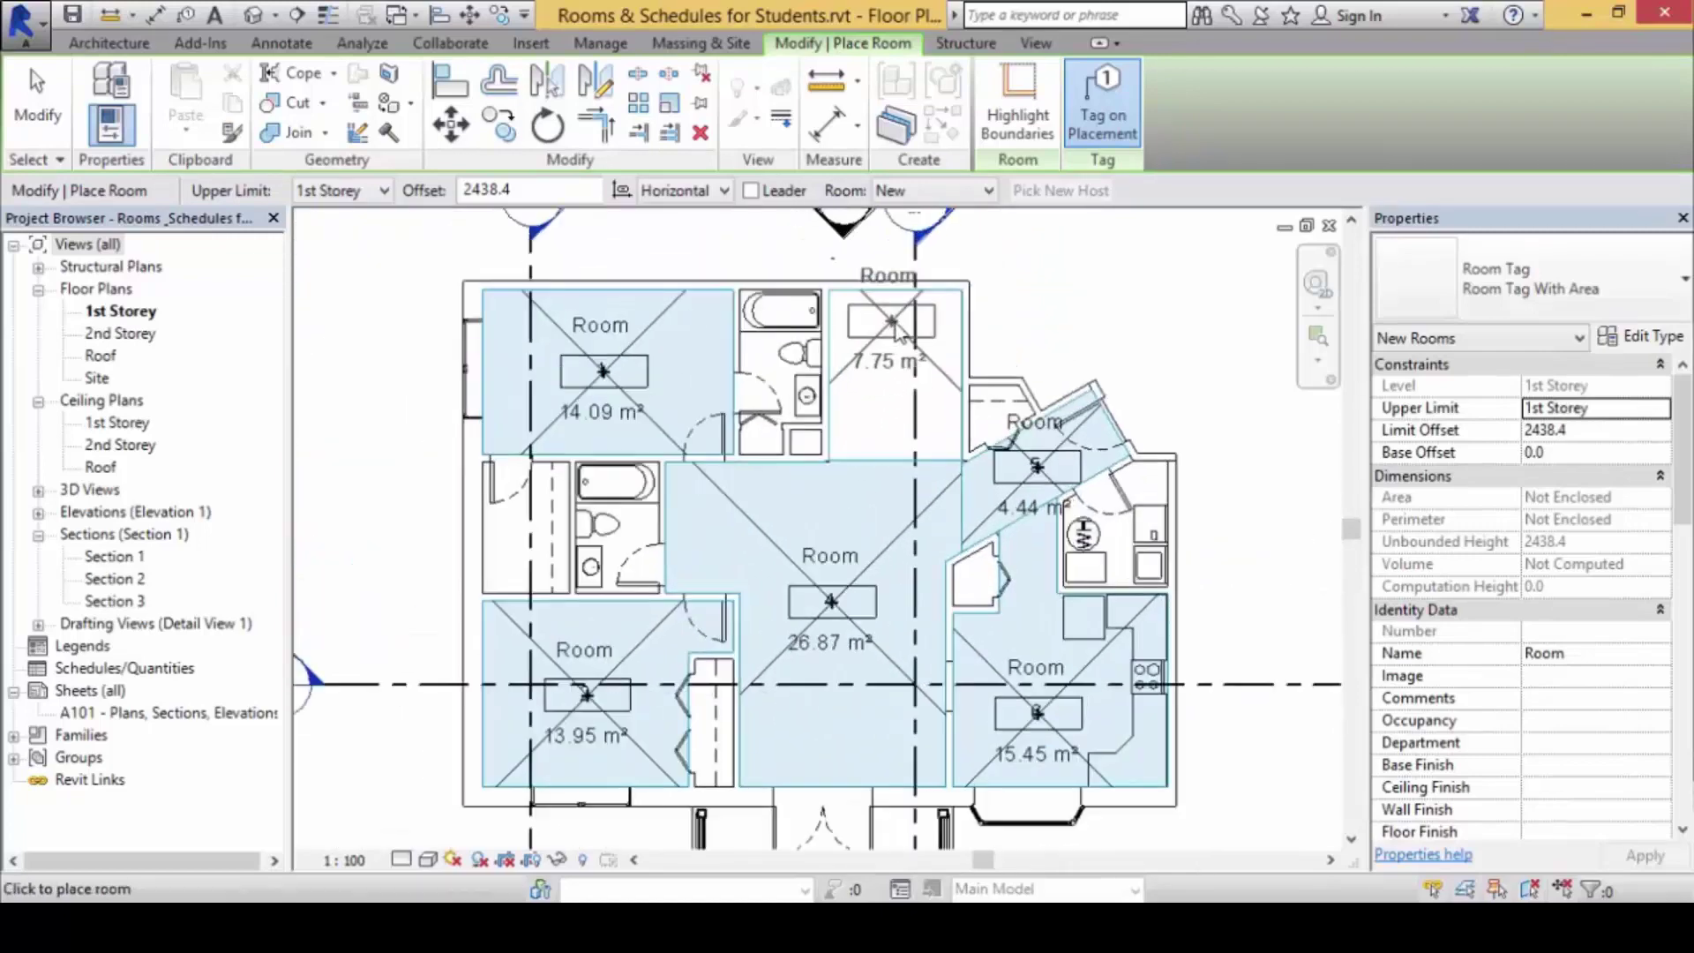
{"action": "left_click", "coordinate": [899, 394]}
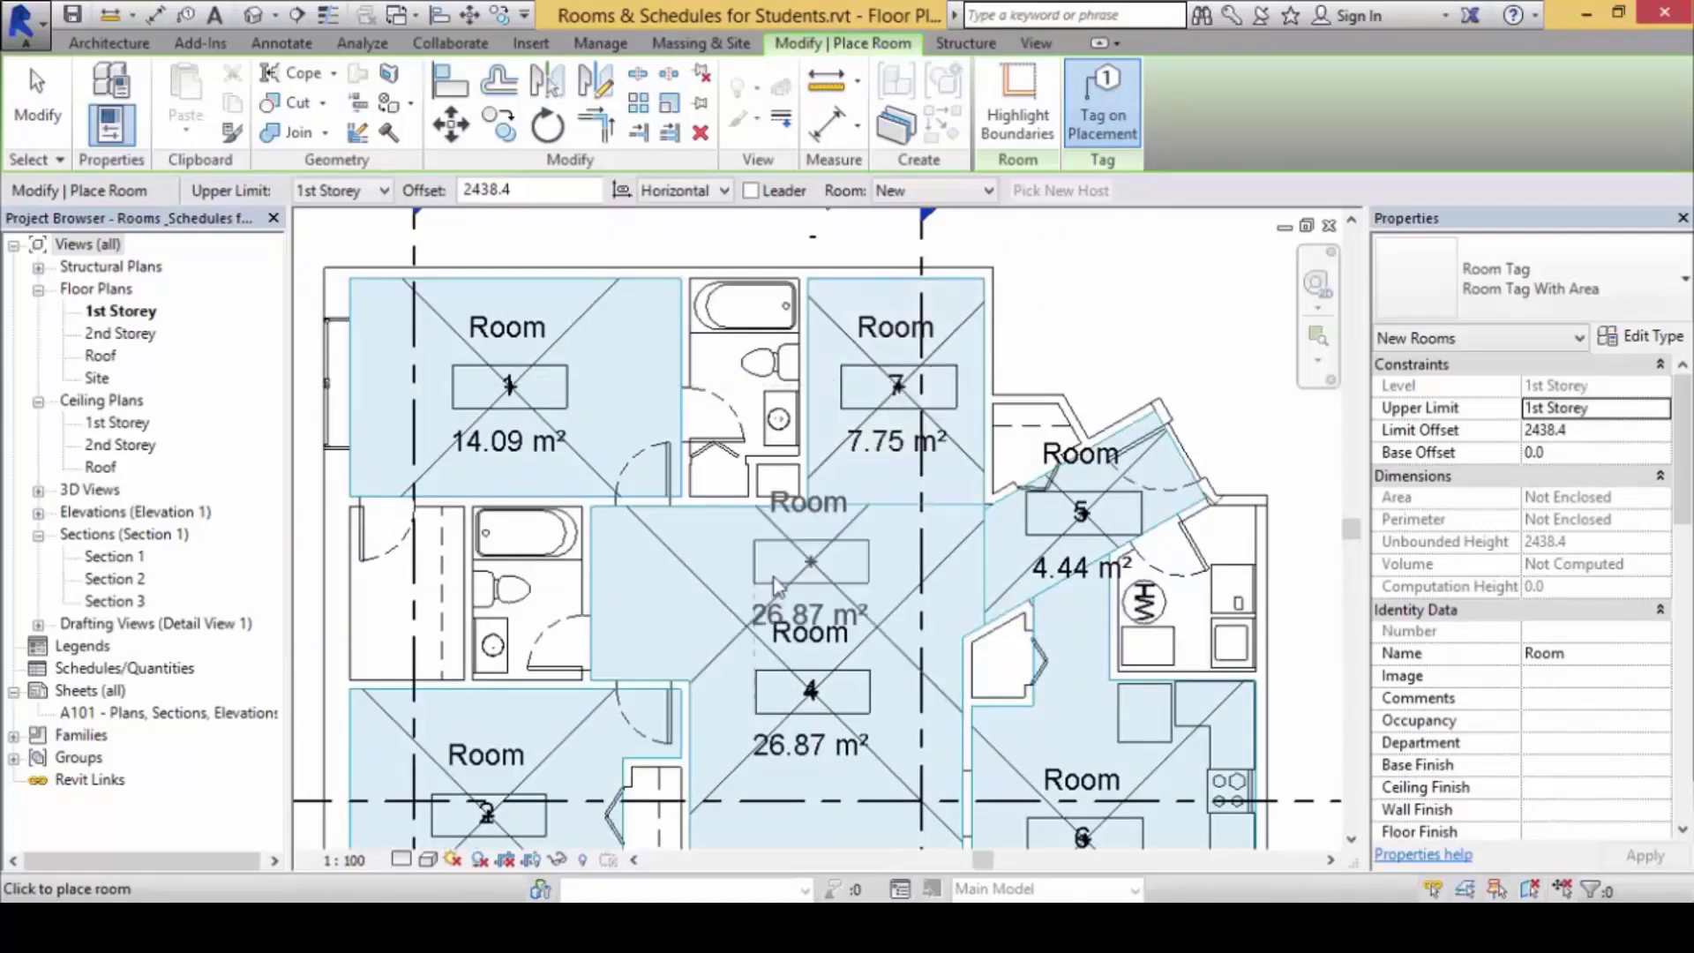
- Place tagged rooms in the upper bathroom and in the utility room with the water heater
{"action": "scroll", "coordinate": [748, 433], "scroll_direction": "up", "scroll_amount": 2}
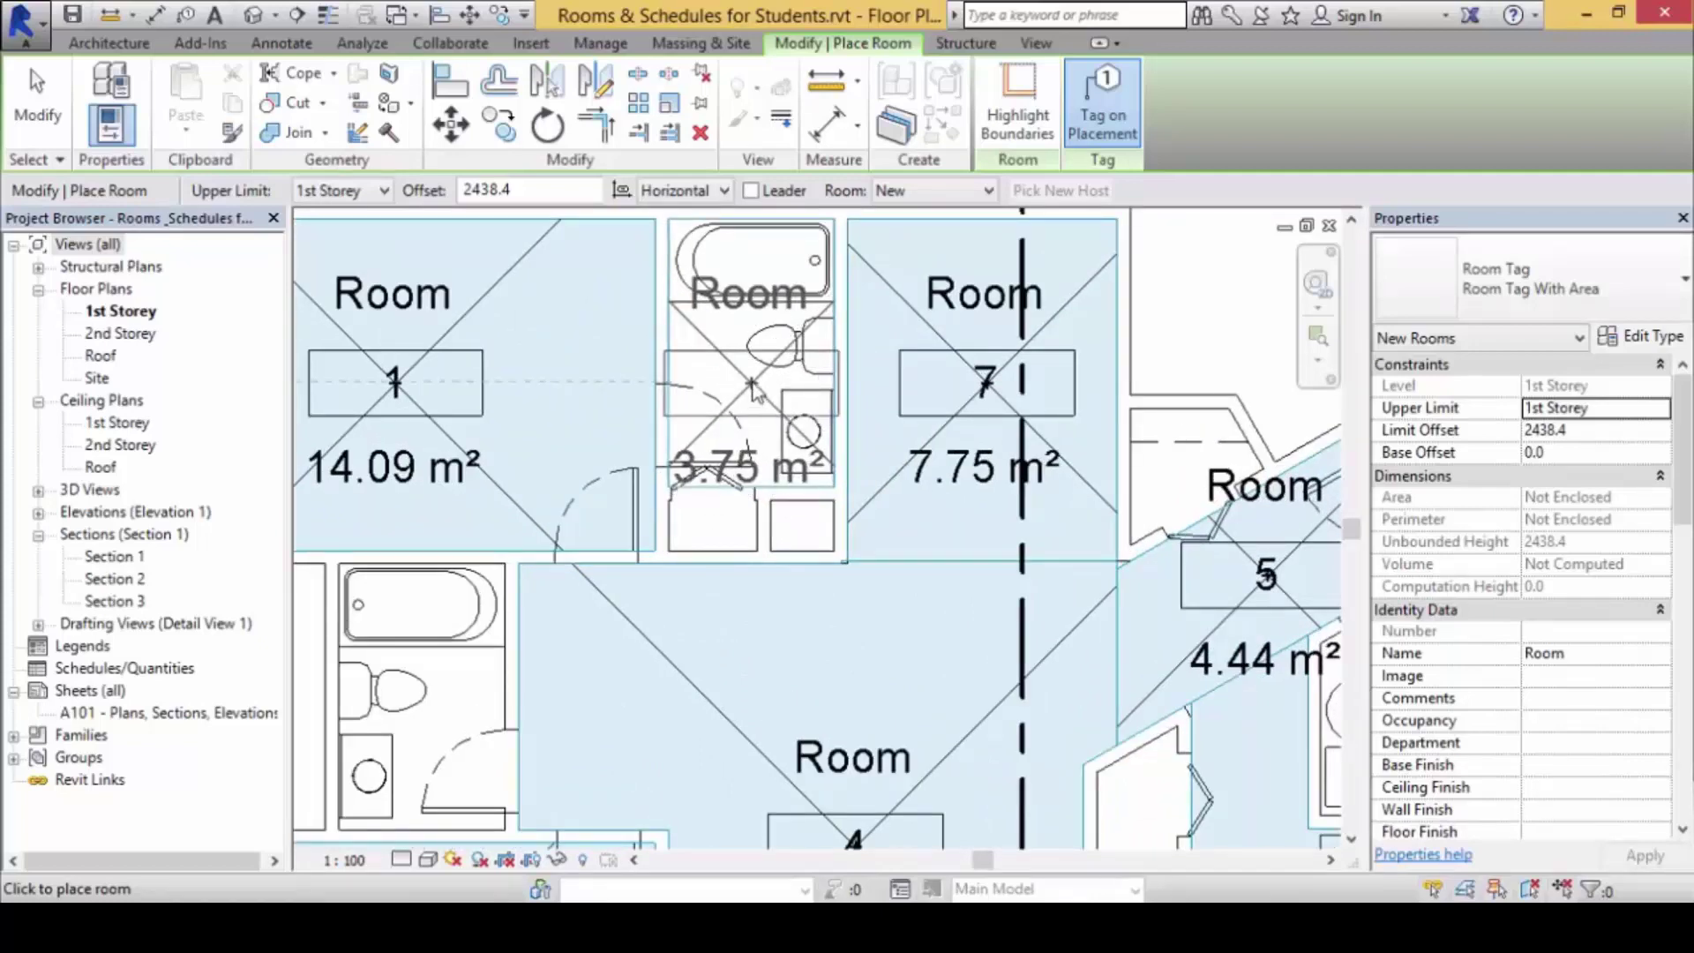
{"action": "left_click", "coordinate": [752, 391]}
{"action": "scroll", "coordinate": [751, 391], "scroll_direction": "down", "scroll_amount": 2}
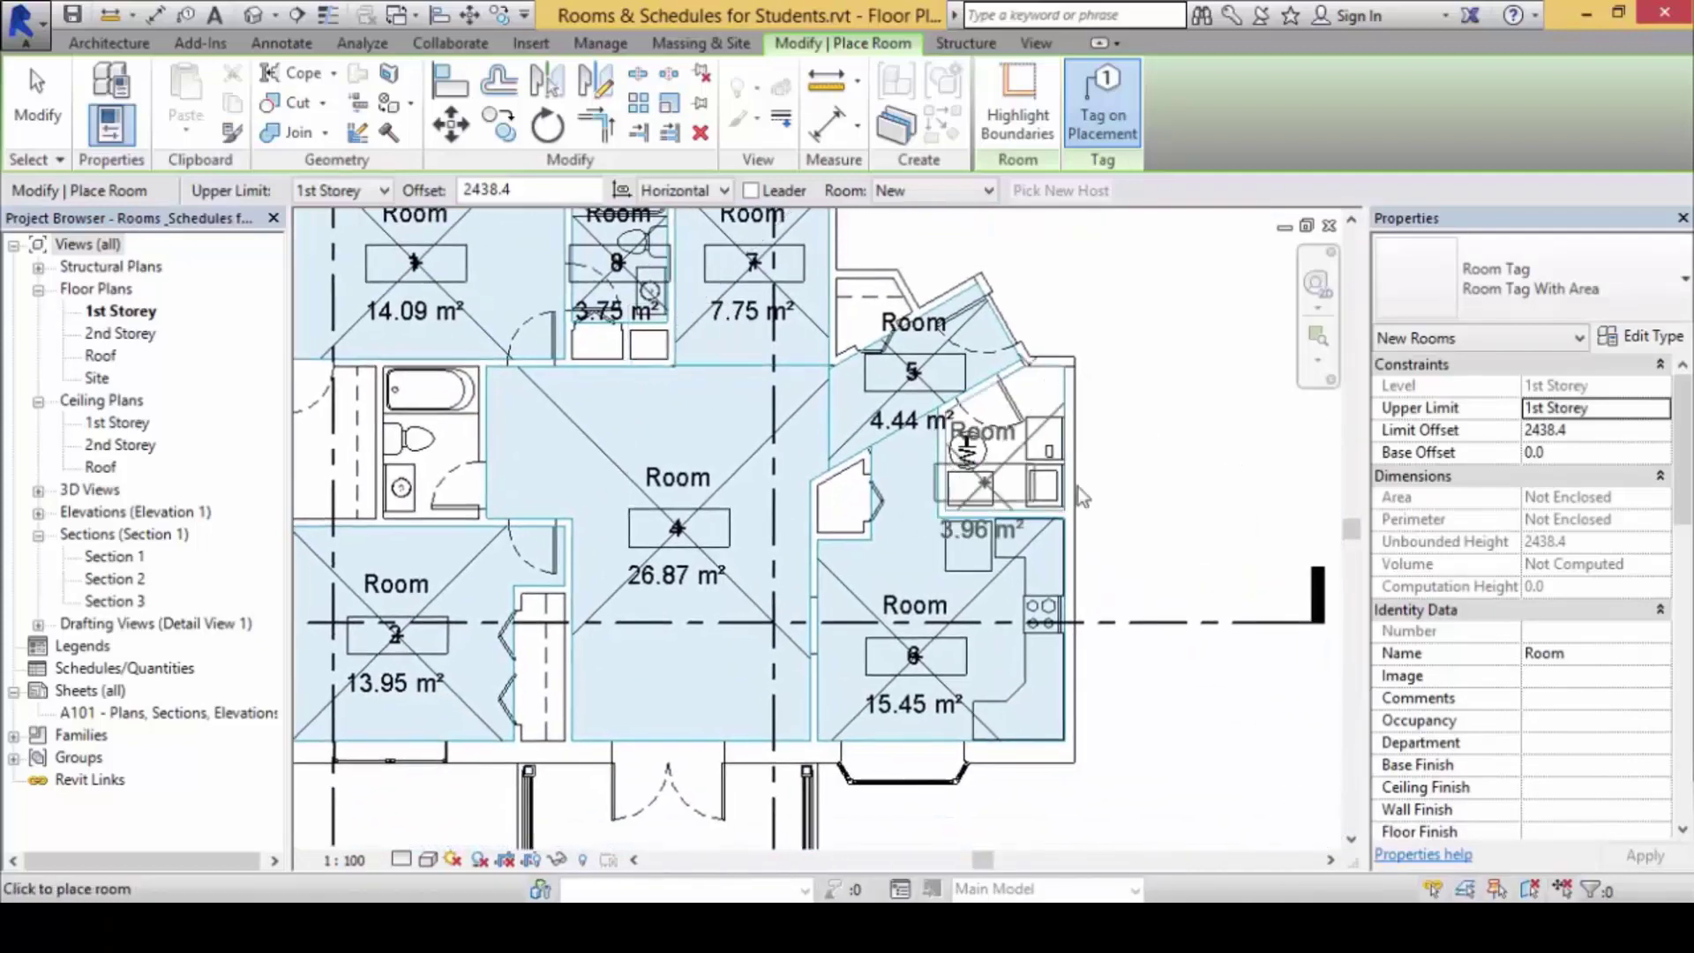
{"action": "scroll", "coordinate": [966, 436], "scroll_direction": "up", "scroll_amount": 2}
{"action": "left_click", "coordinate": [970, 428]}
- Try to place a tagged room on the balcony outside the double doors, then undo the placement and dismiss the warning
{"action": "scroll", "coordinate": [970, 428], "scroll_direction": "down", "scroll_amount": 3}
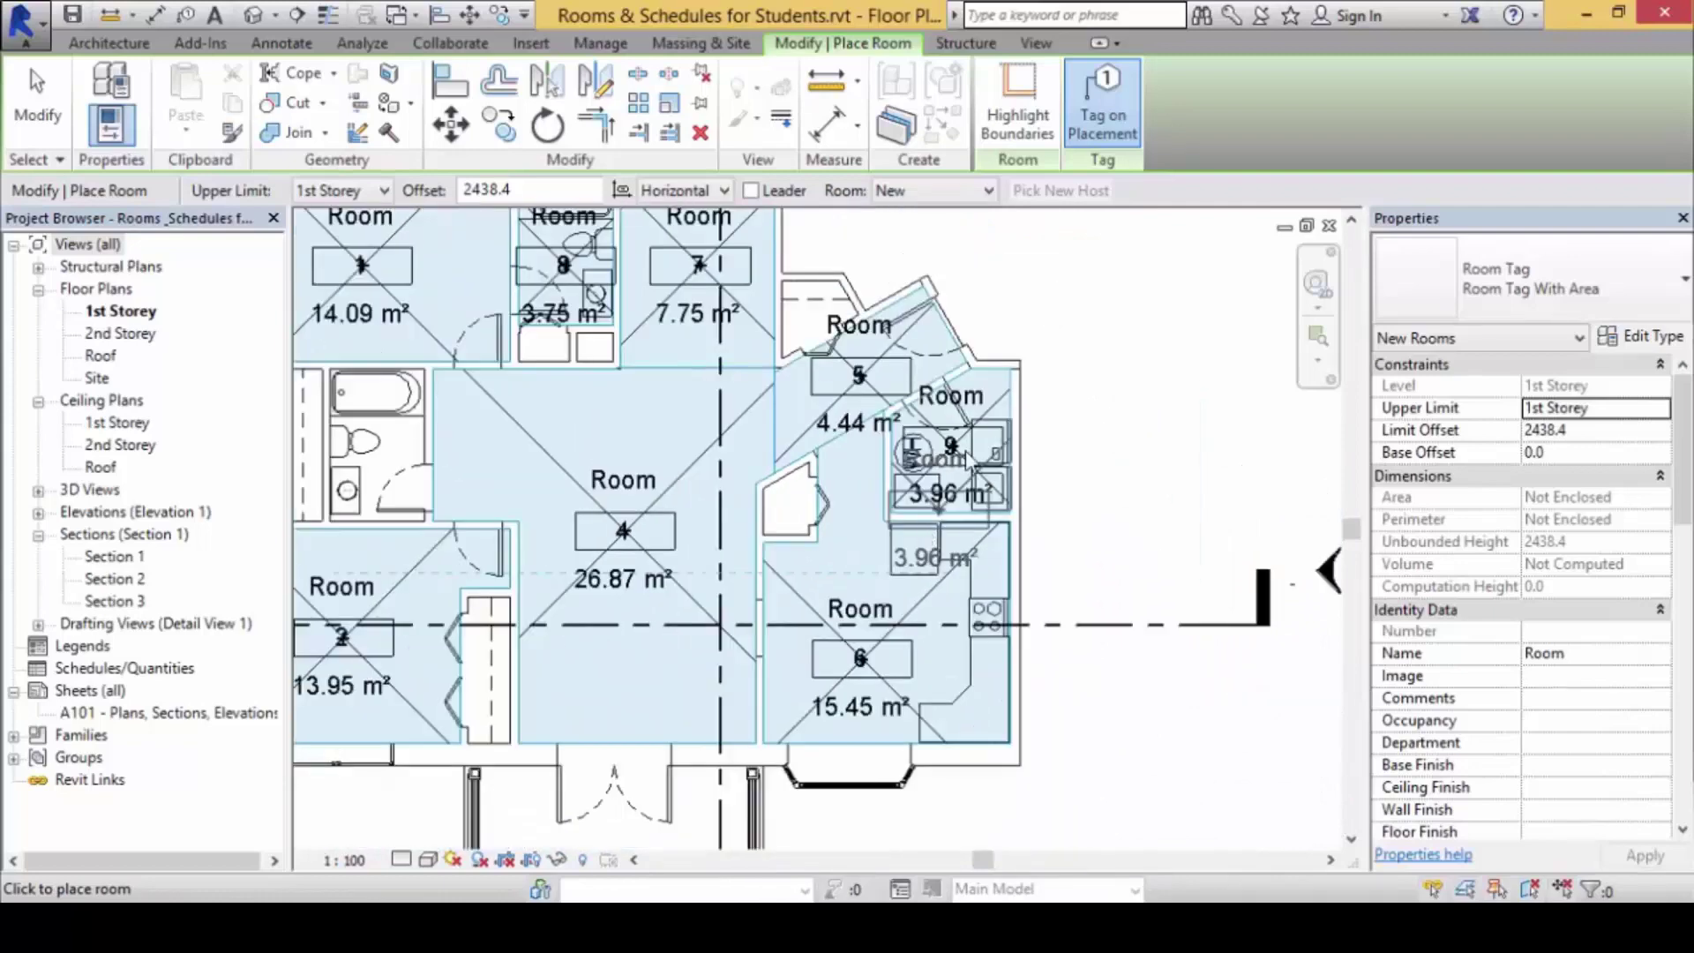
{"action": "scroll", "coordinate": [918, 529], "scroll_direction": "up", "scroll_amount": 3}
{"action": "left_click", "coordinate": [820, 584]}
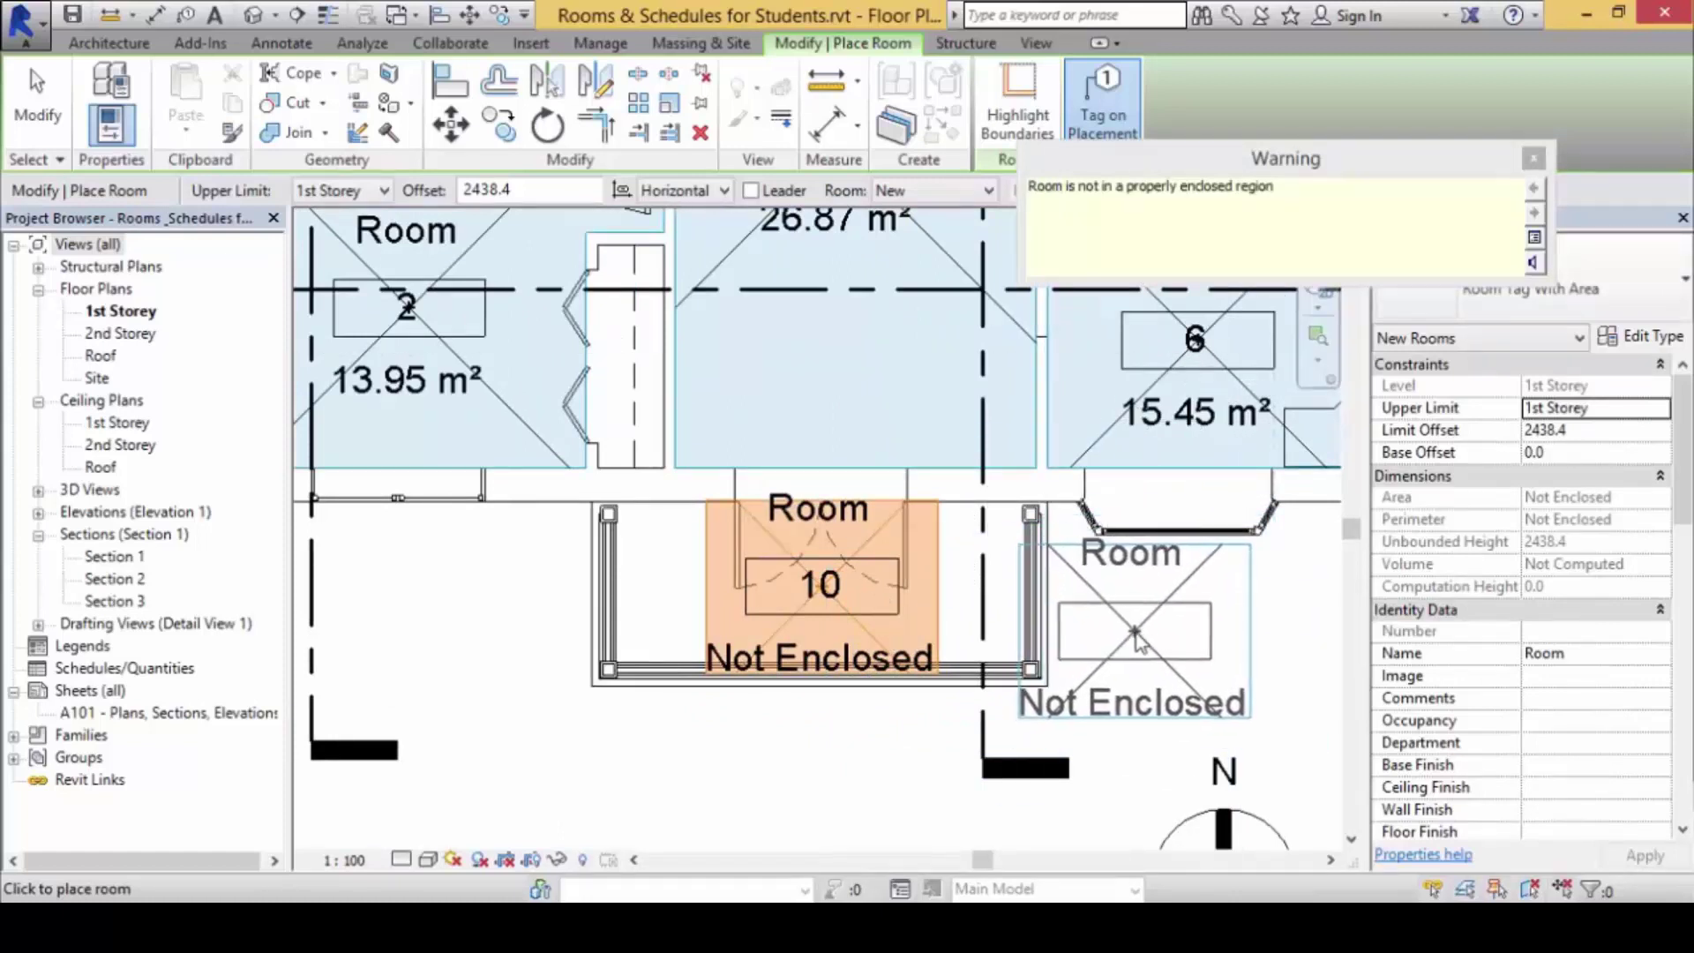
{"action": "key", "text": "Escape"}
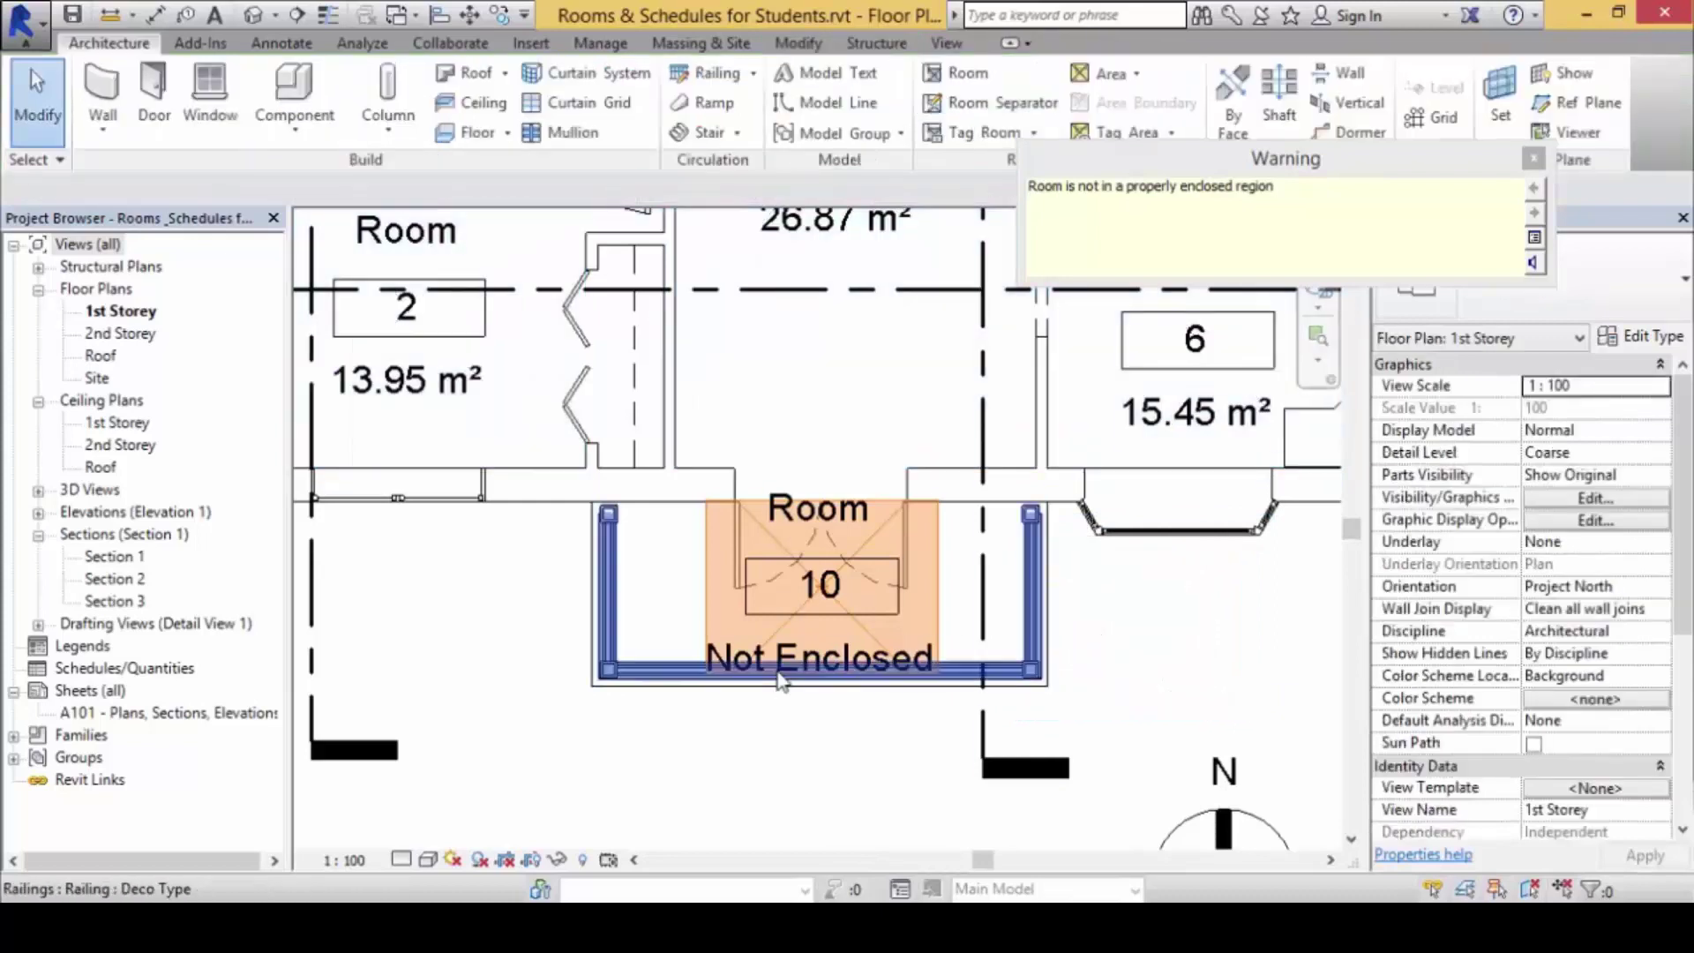
{"action": "scroll", "coordinate": [798, 628], "scroll_direction": "up", "scroll_amount": 3}
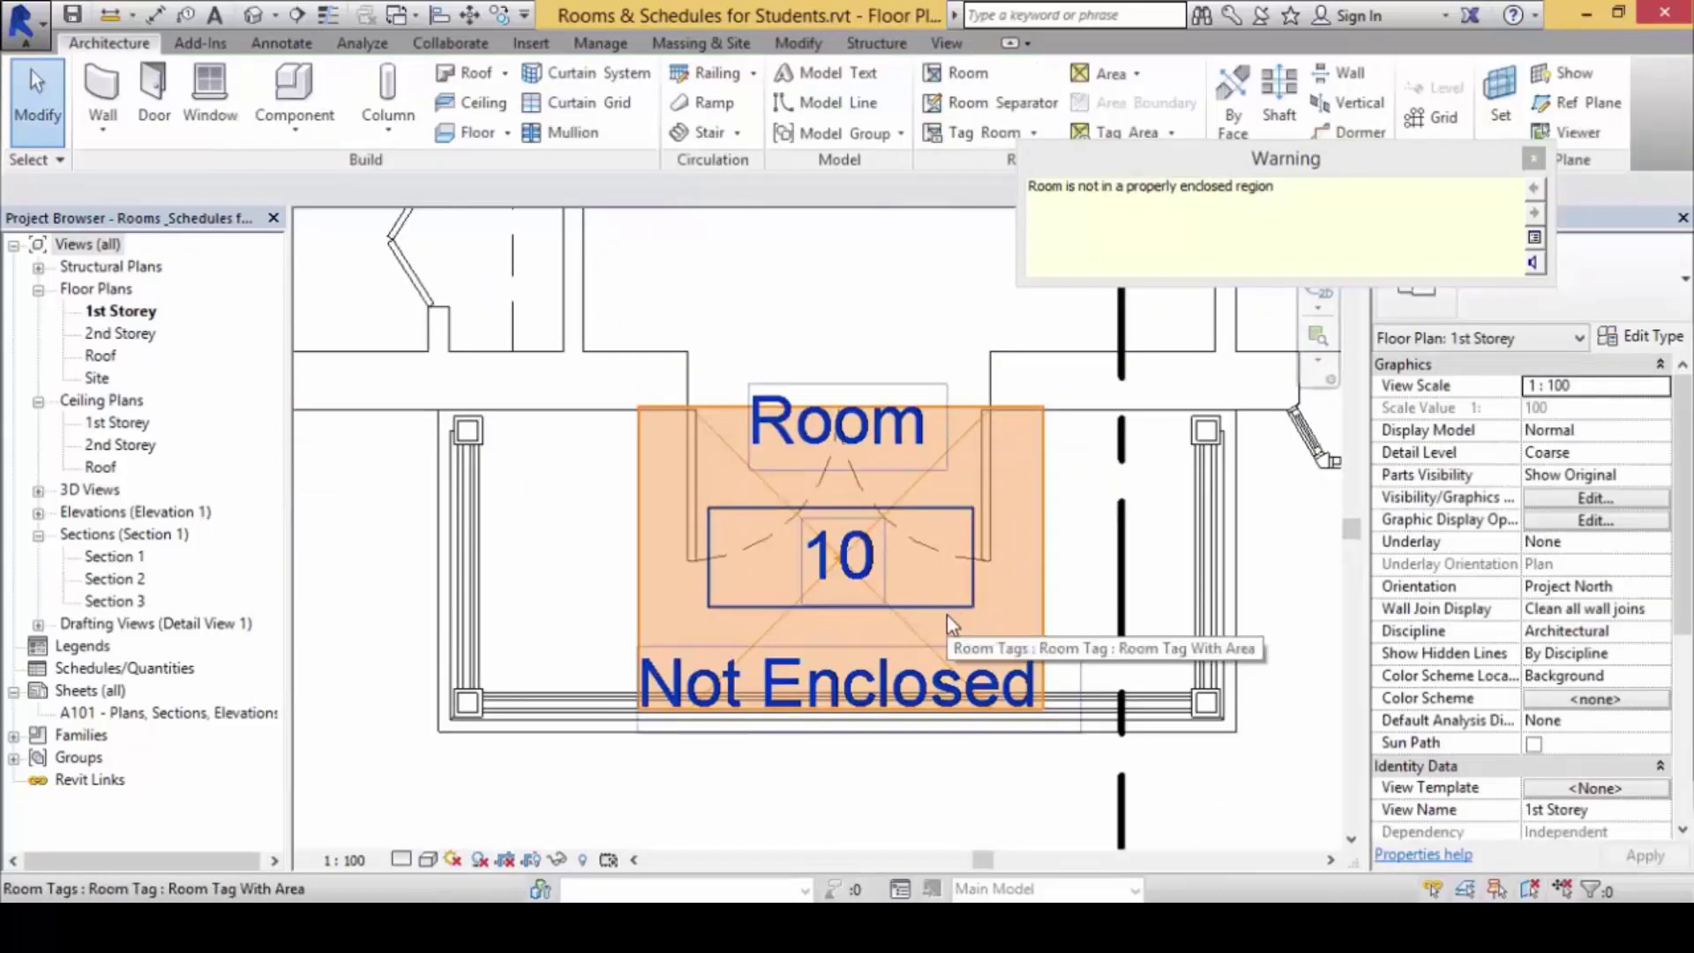
{"action": "key", "text": "ctrl+z"}
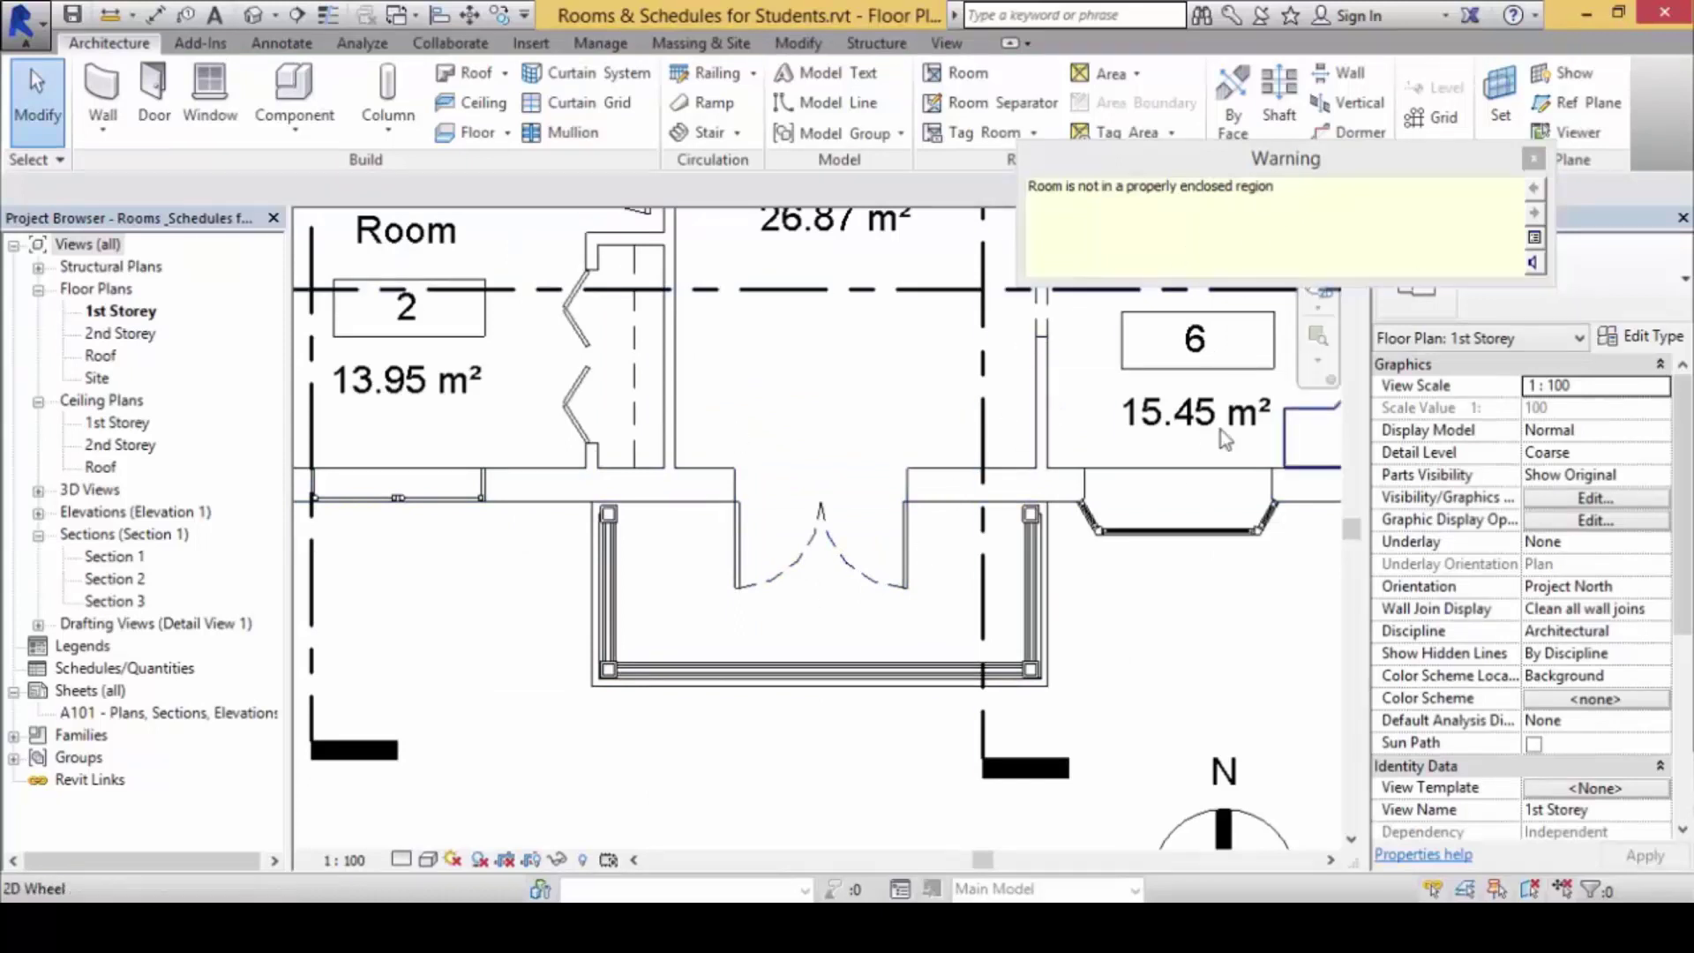
{"action": "left_click", "coordinate": [1535, 161]}
- Draw a room separation line about 1500 mm long from the double door's left jamb along the exterior wall to the balcony's corner, dismissing the overlap warning
{"action": "left_click", "coordinate": [1001, 102]}
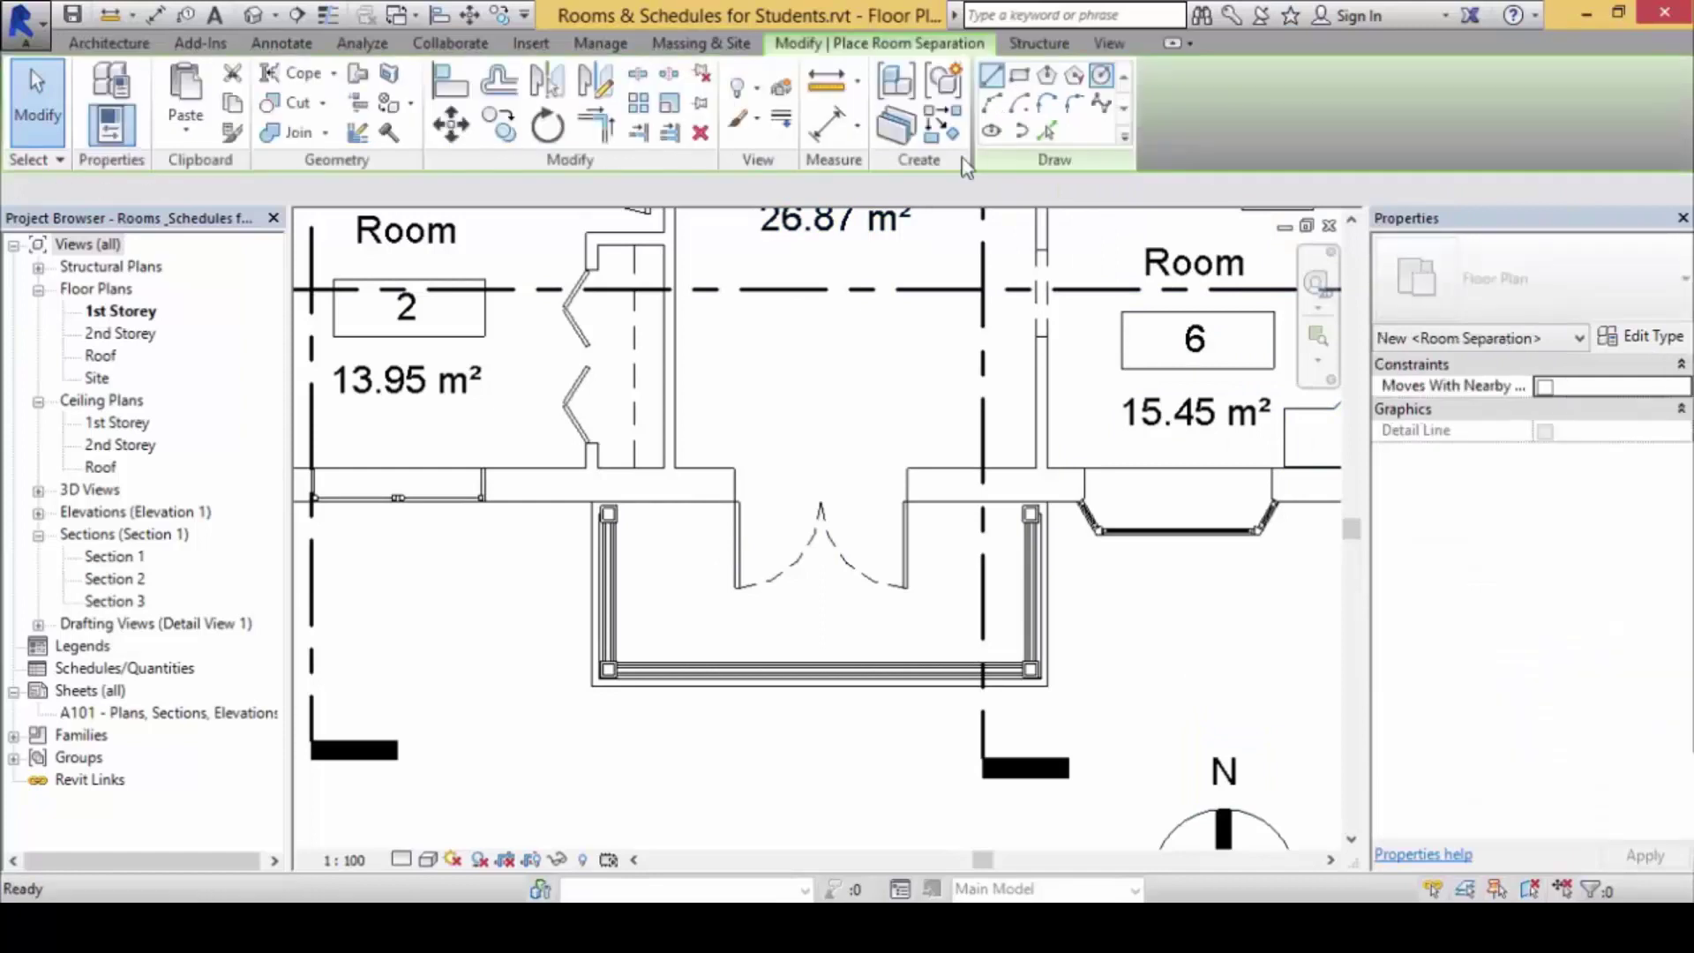
{"action": "scroll", "coordinate": [729, 477], "scroll_direction": "up", "scroll_amount": 3}
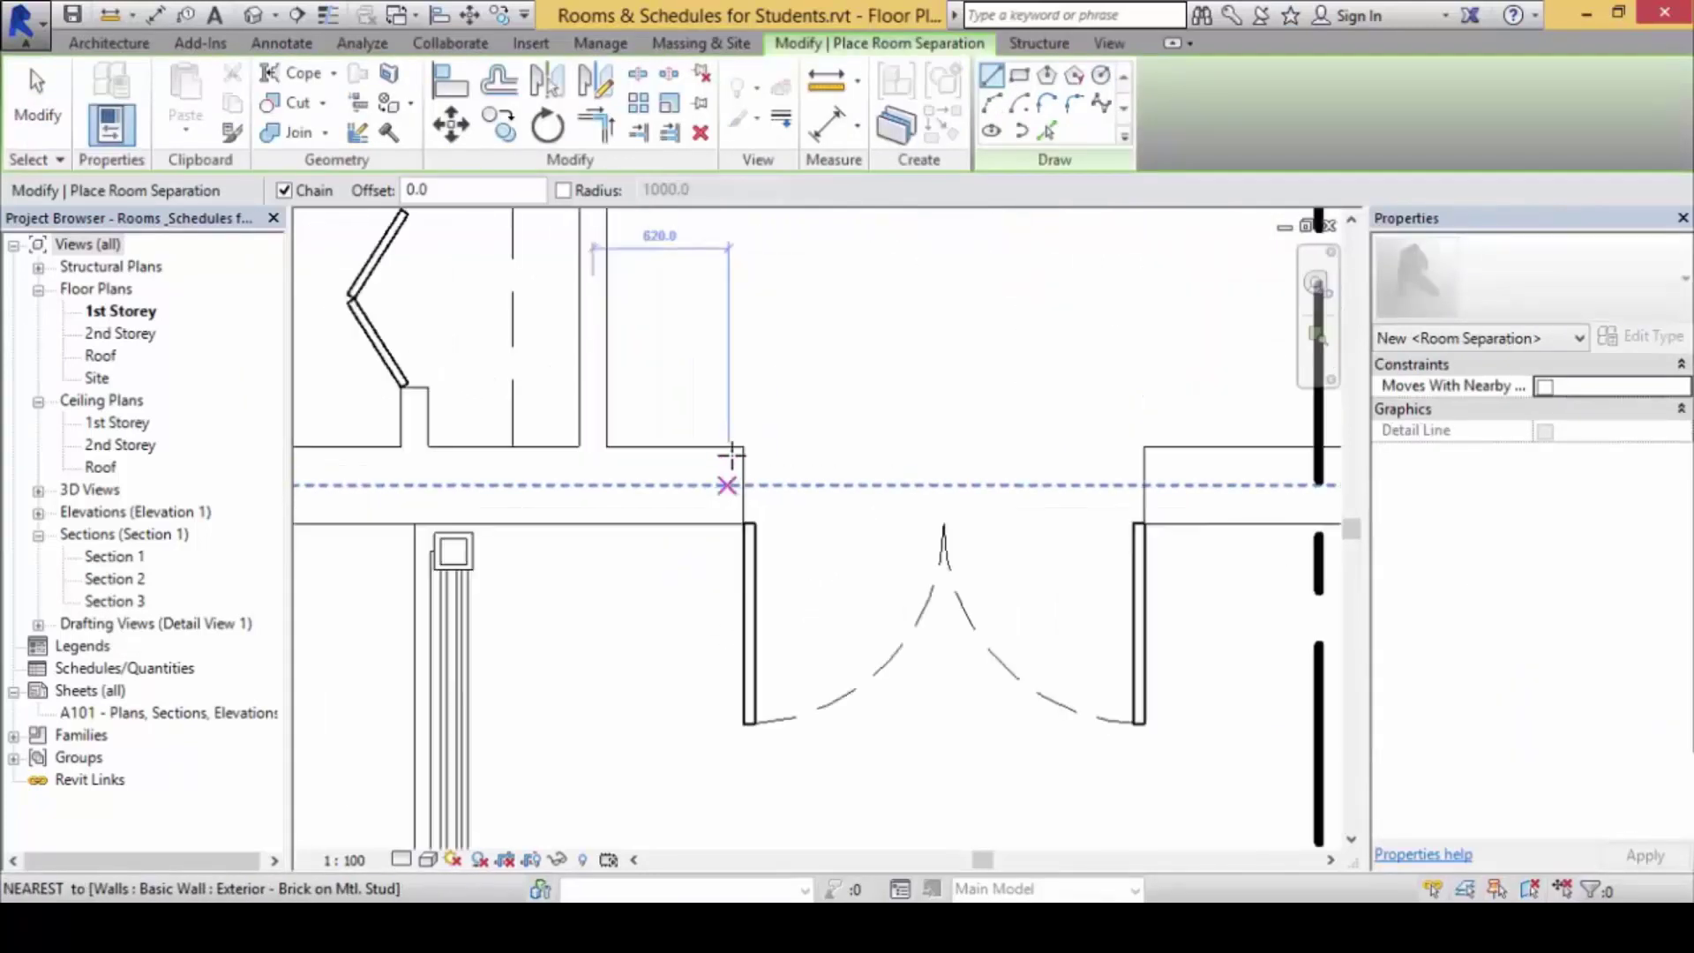
{"action": "left_click", "coordinate": [744, 523]}
{"action": "left_click", "coordinate": [426, 523]}
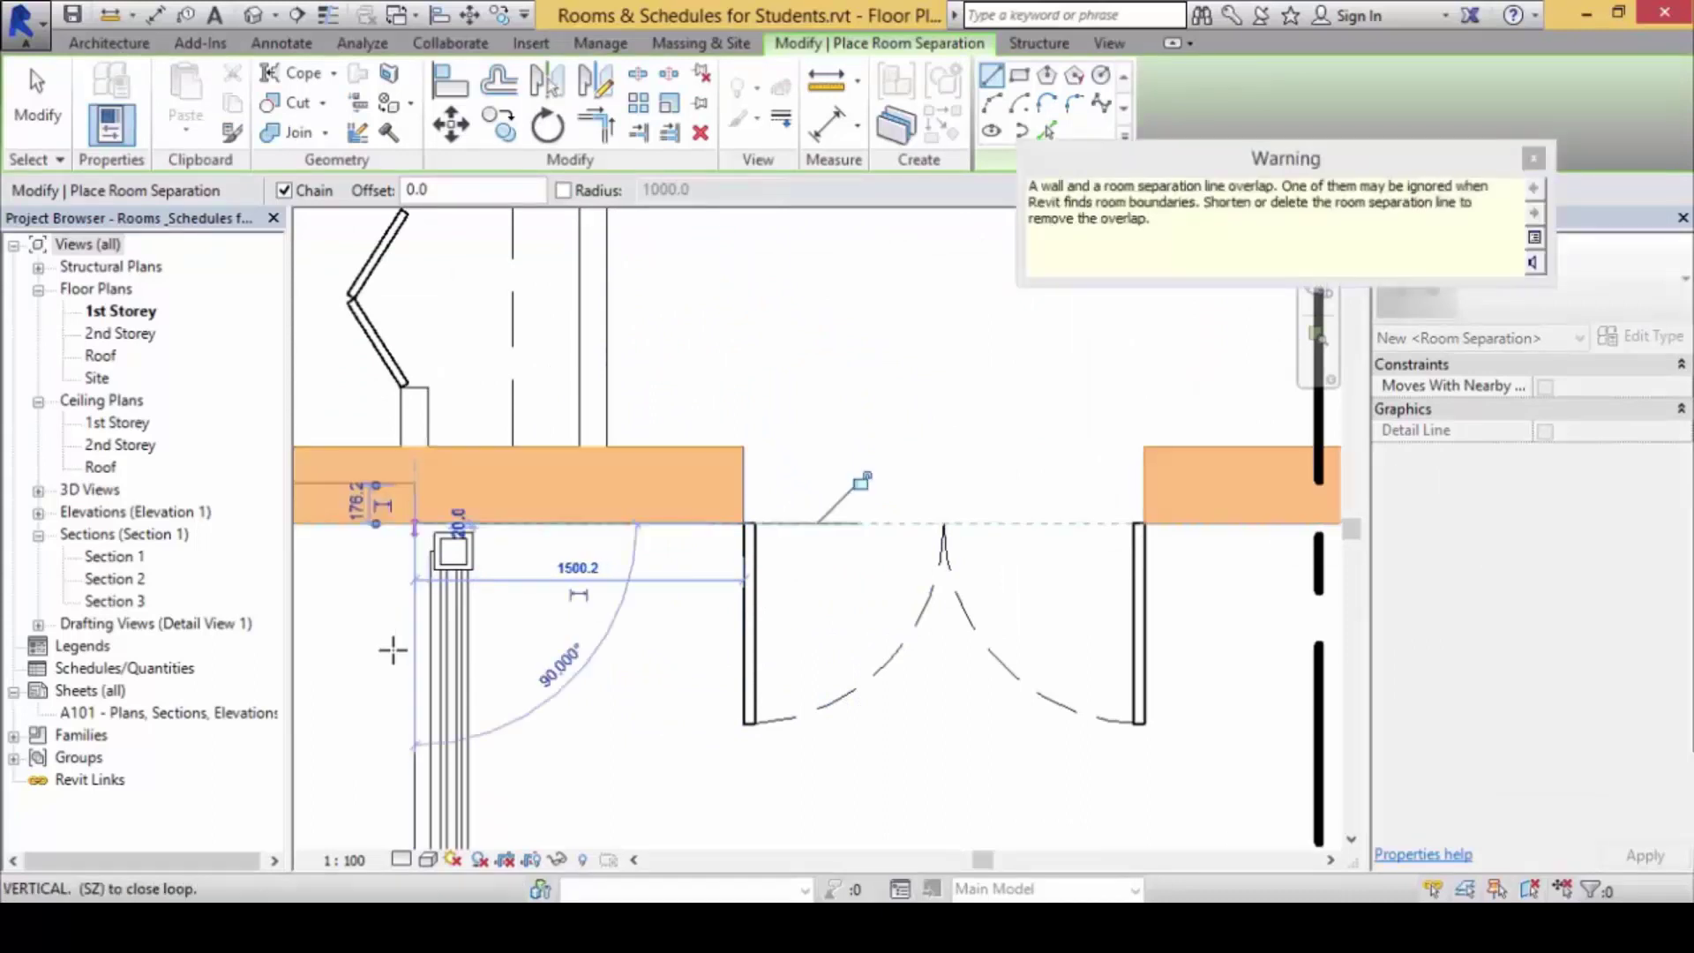
{"action": "scroll", "coordinate": [394, 644], "scroll_direction": "down", "scroll_amount": 3}
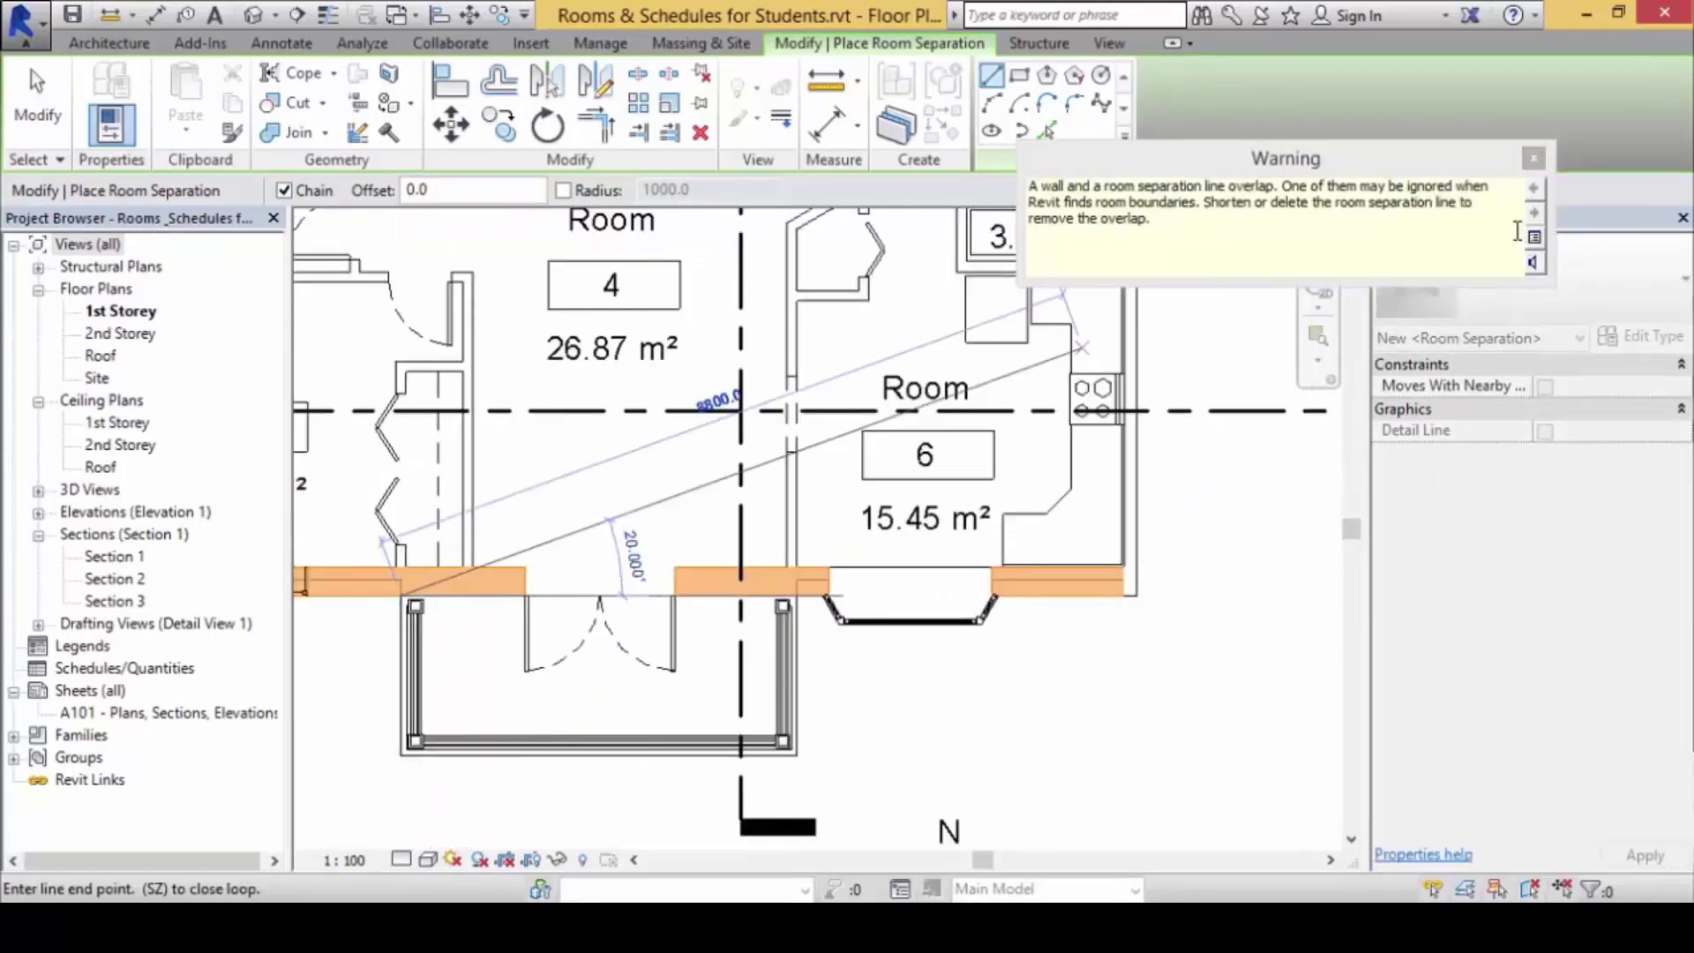
{"action": "left_click", "coordinate": [1533, 158]}
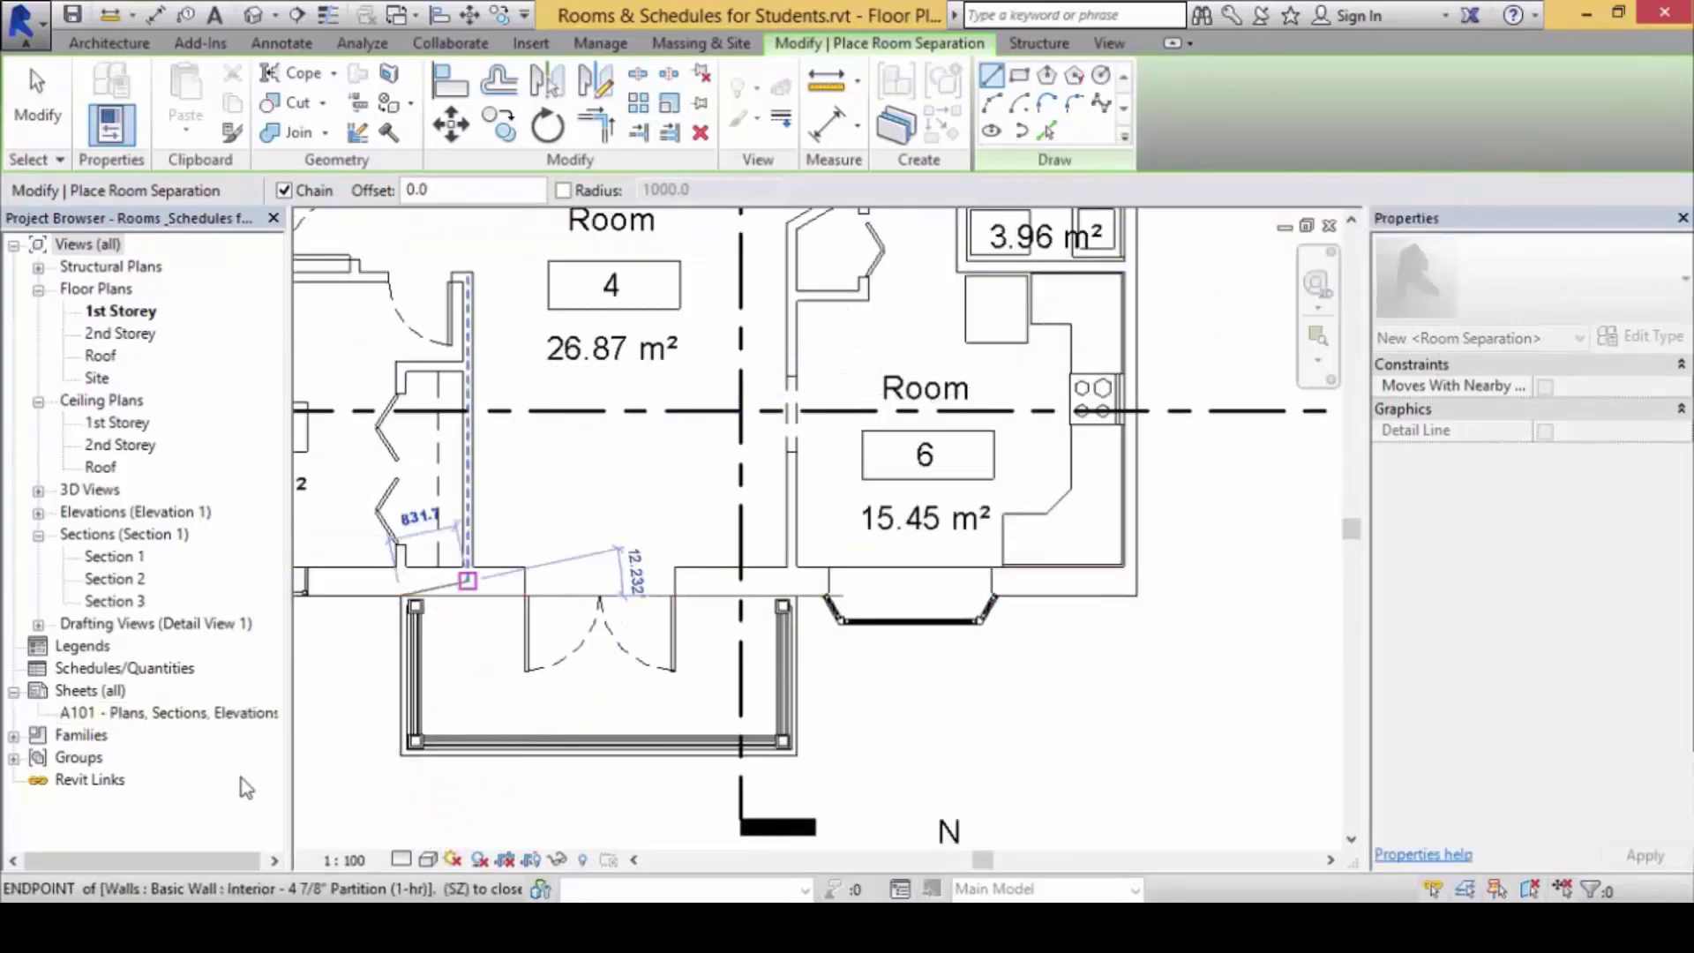
- Continue the room separation lines around the balcony floor's three outer edges back to the exterior wall
{"action": "left_click", "coordinate": [402, 754]}
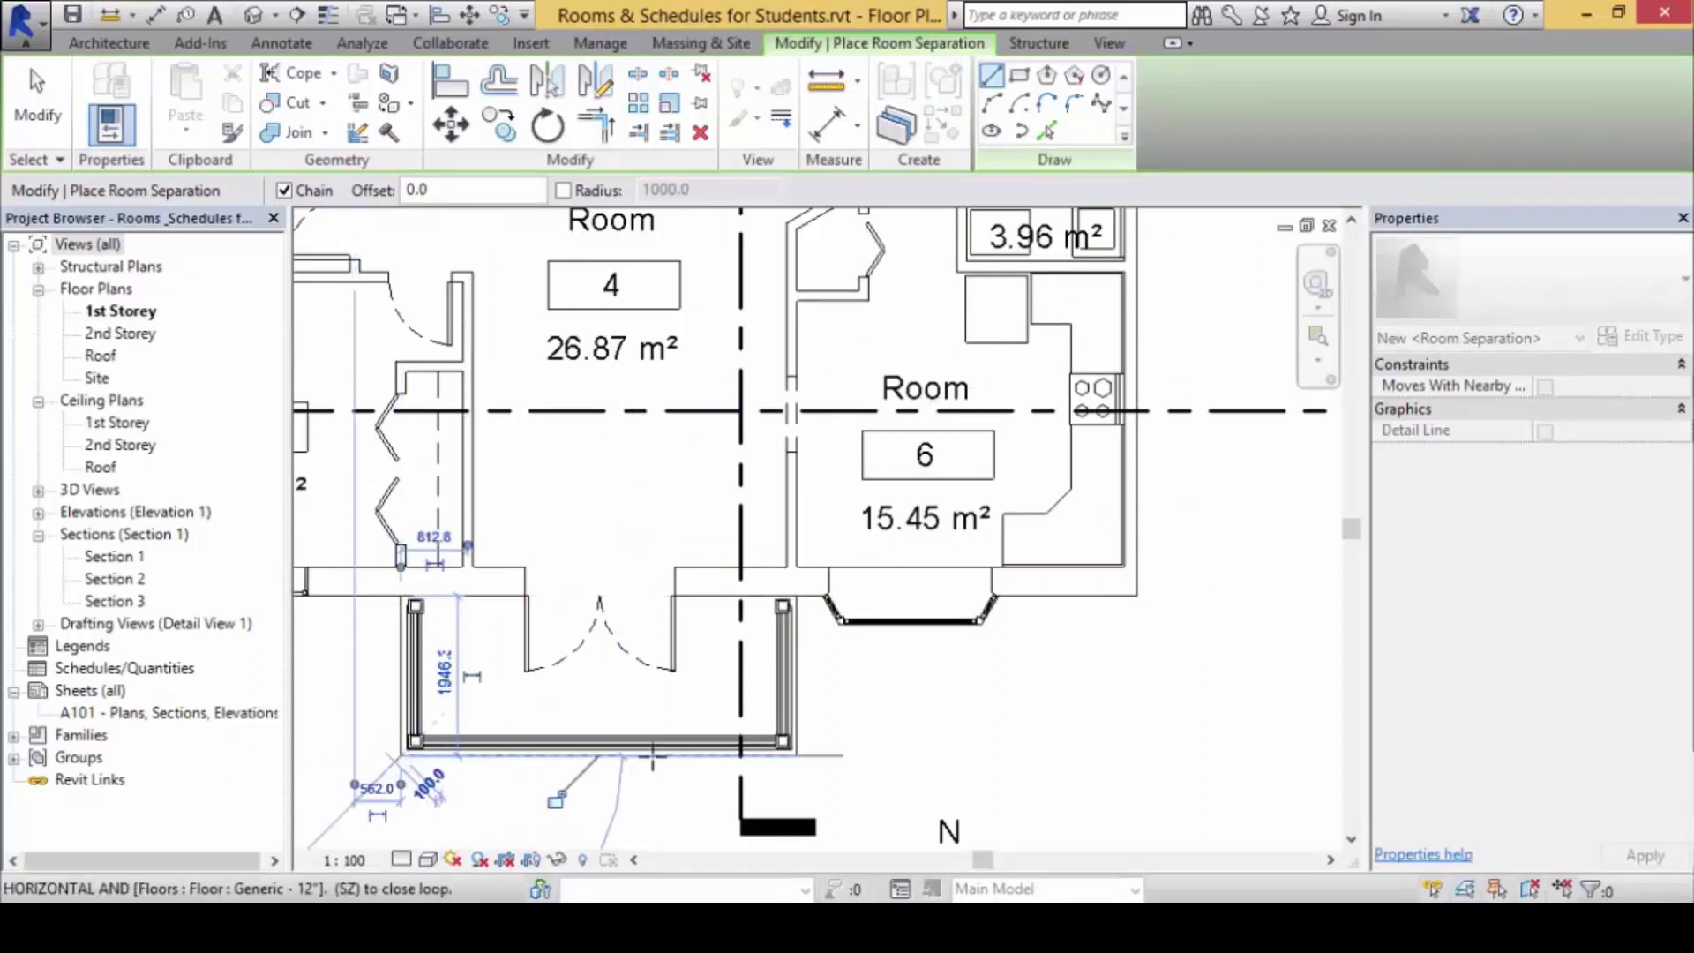
{"action": "left_click", "coordinate": [796, 754]}
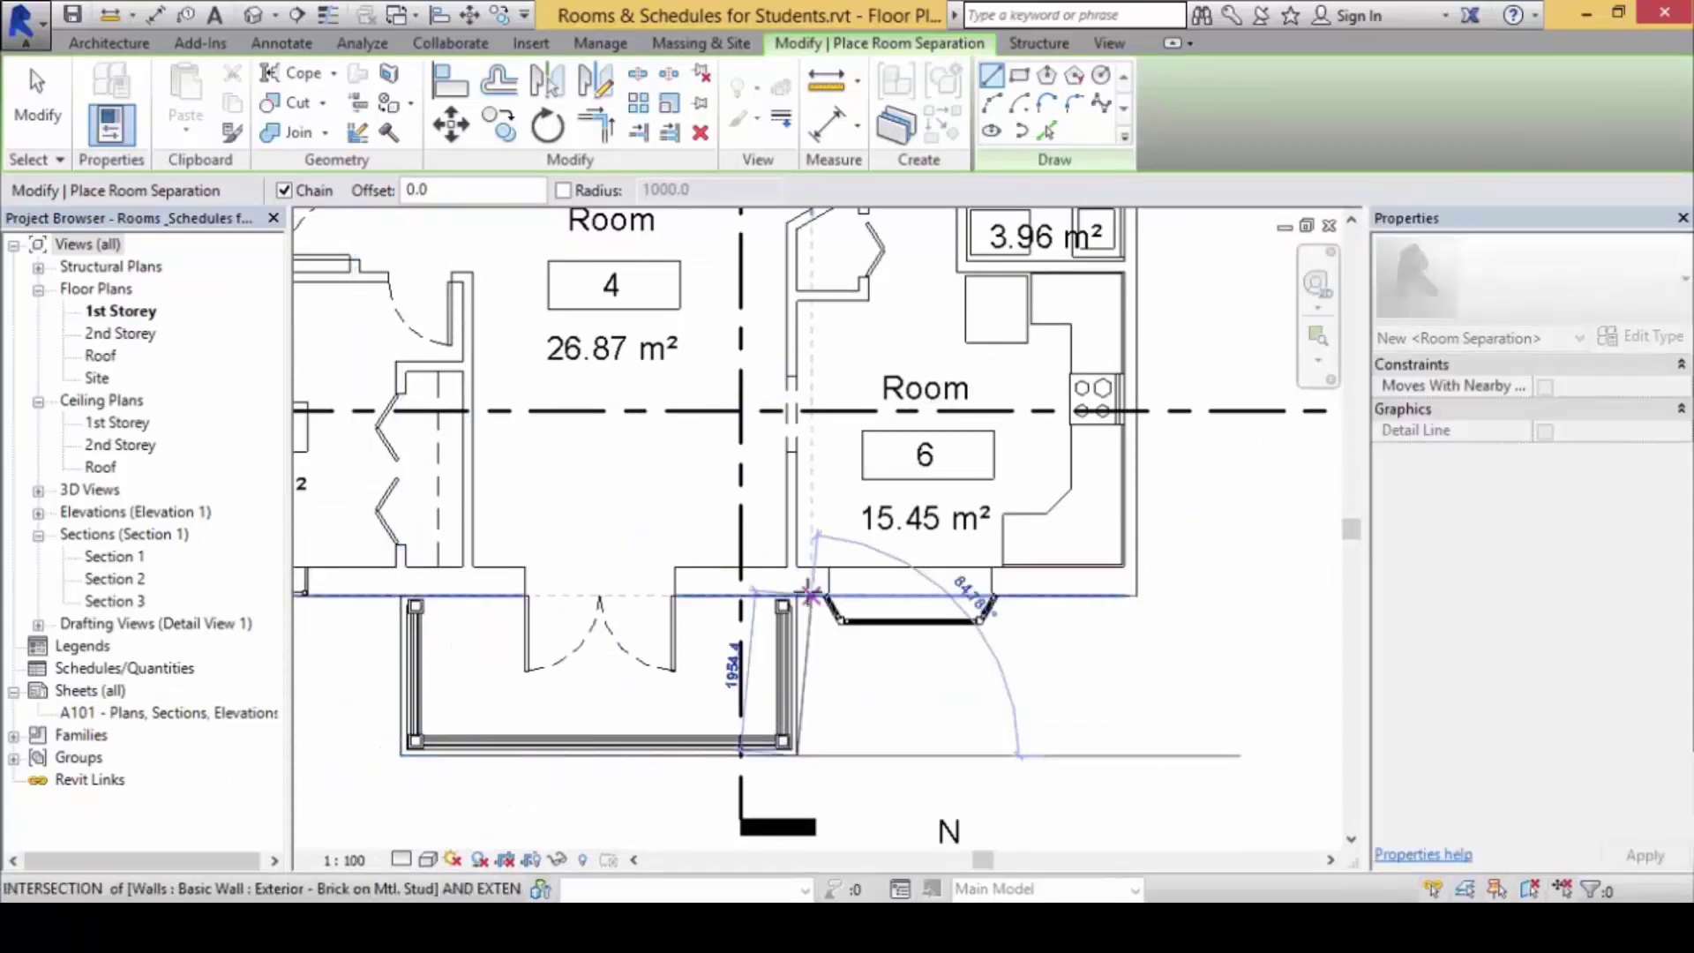
{"action": "left_click", "coordinate": [797, 592]}
- Close the balcony boundary with room separation lines to the double door's right jamb, up the jamb and across the door opening
{"action": "scroll", "coordinate": [675, 593], "scroll_direction": "up", "scroll_amount": 4}
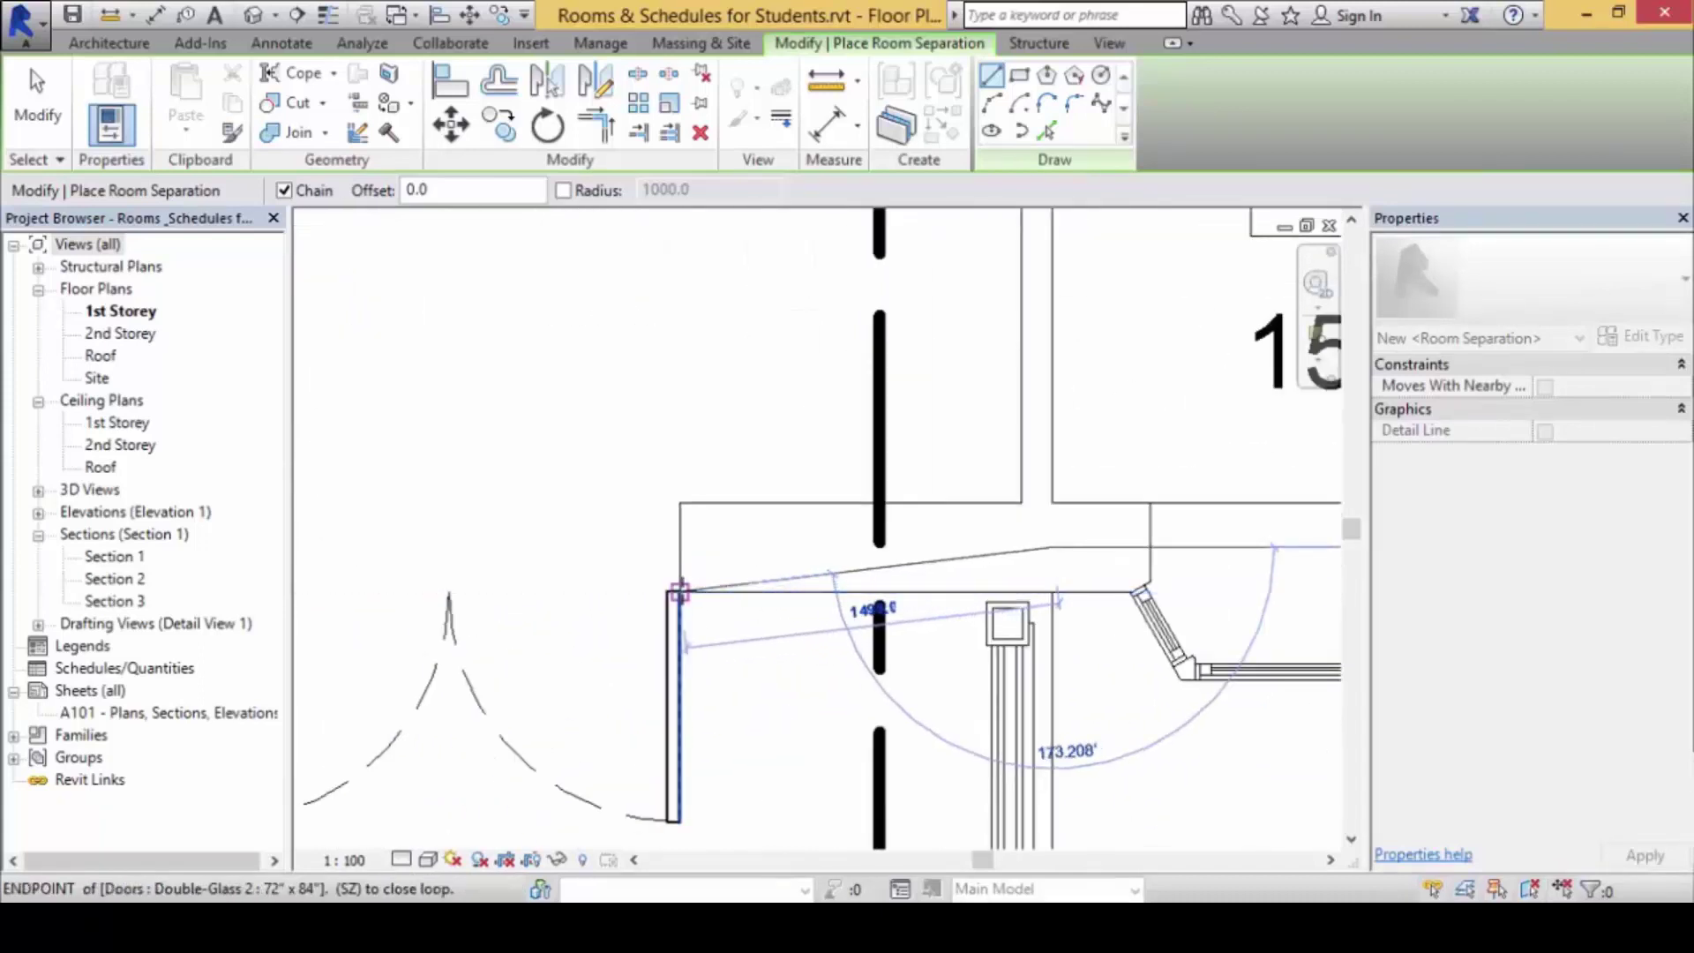
{"action": "left_click", "coordinate": [680, 592]}
{"action": "left_click", "coordinate": [679, 503]}
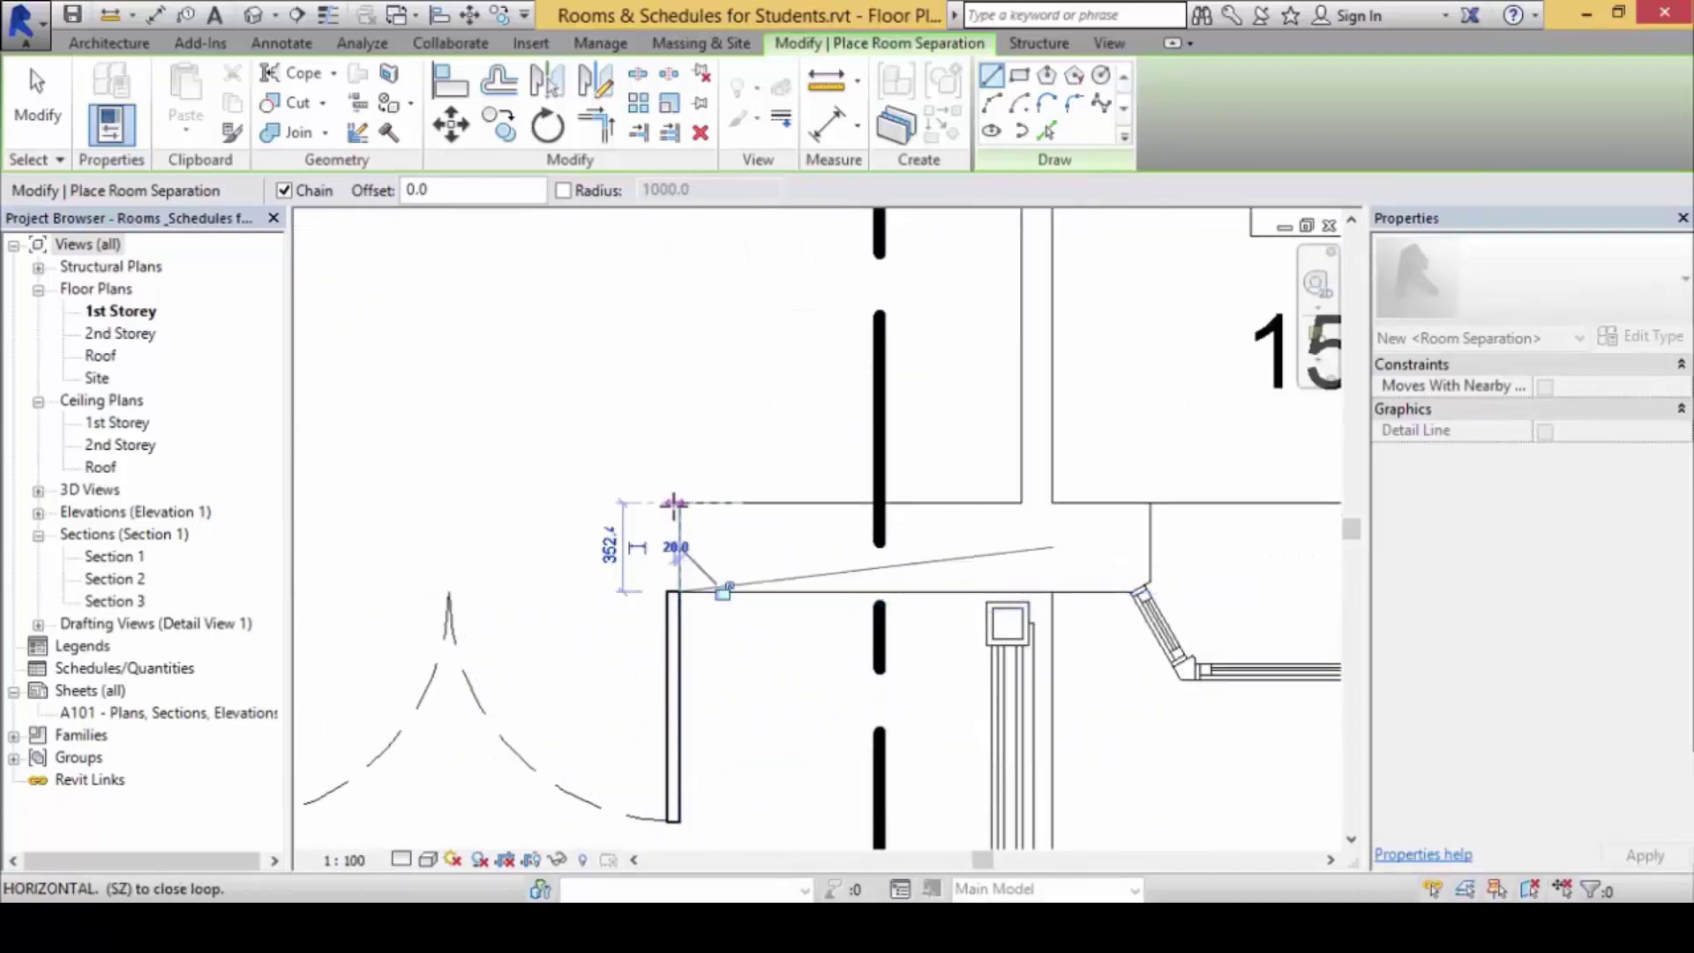
{"action": "scroll", "coordinate": [688, 564], "scroll_direction": "down", "scroll_amount": 4}
{"action": "scroll", "coordinate": [723, 551], "scroll_direction": "up", "scroll_amount": 4}
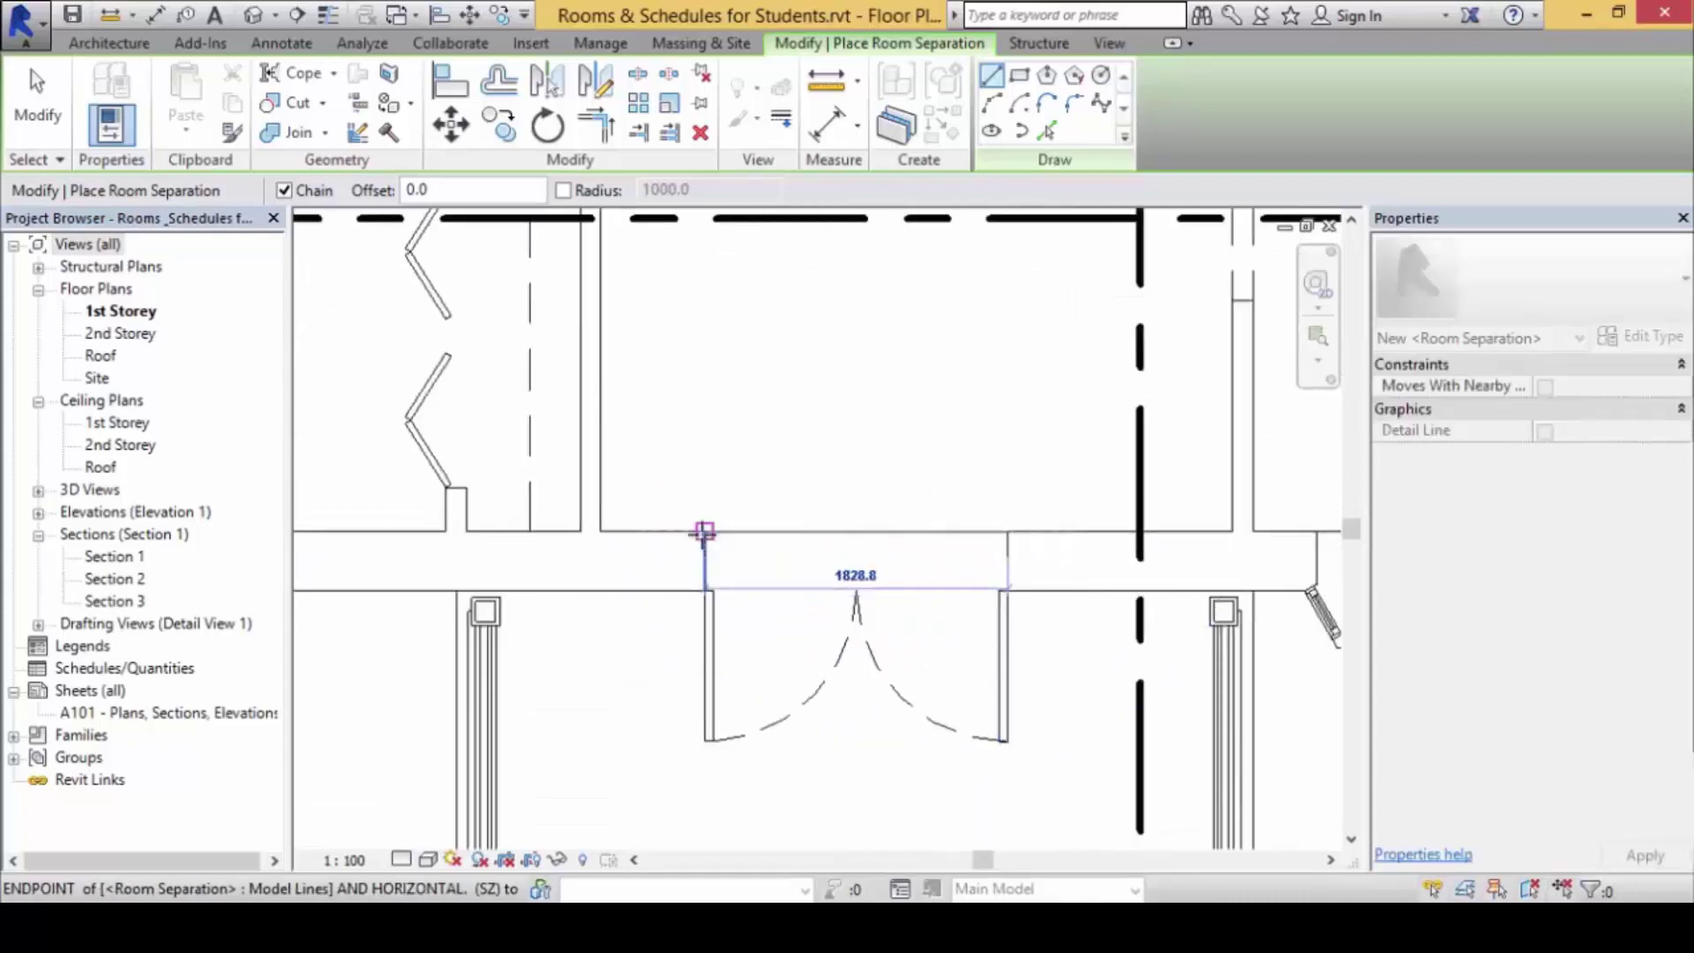
{"action": "left_click", "coordinate": [714, 570]}
{"action": "key", "text": "Escape"}
{"action": "key", "text": "Escape"}
- Place a tagged room on the balcony inside the room separation lines
{"action": "scroll", "coordinate": [992, 608], "scroll_direction": "down", "scroll_amount": 5}
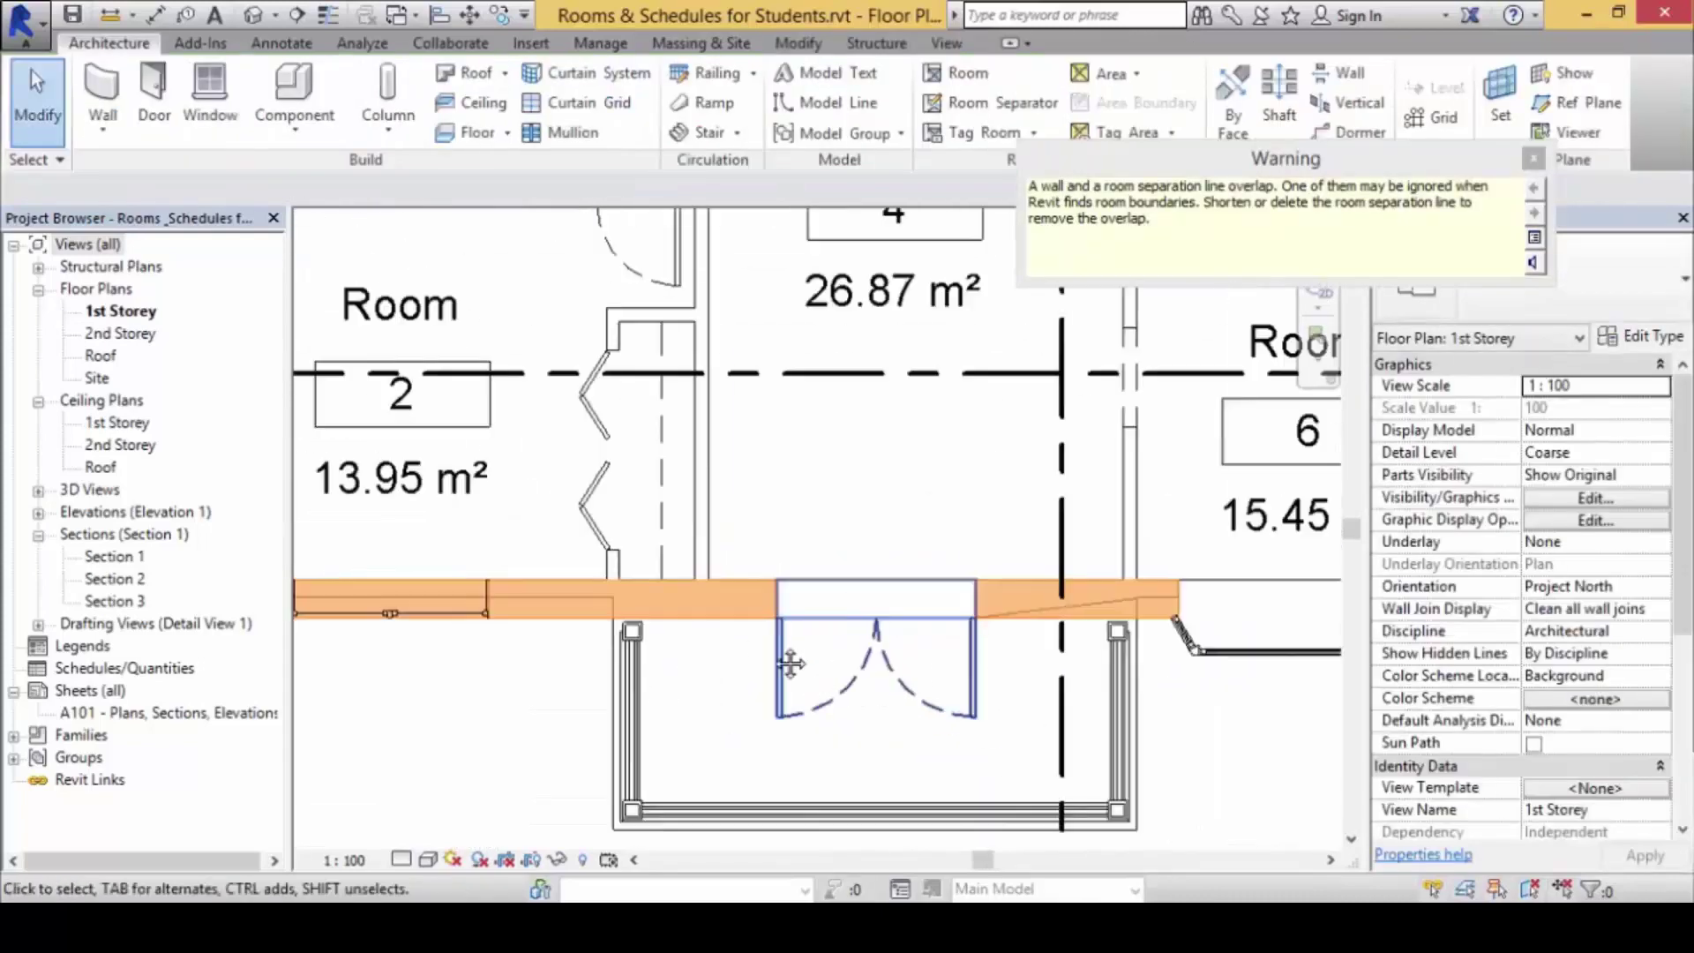
{"action": "left_click", "coordinate": [961, 74]}
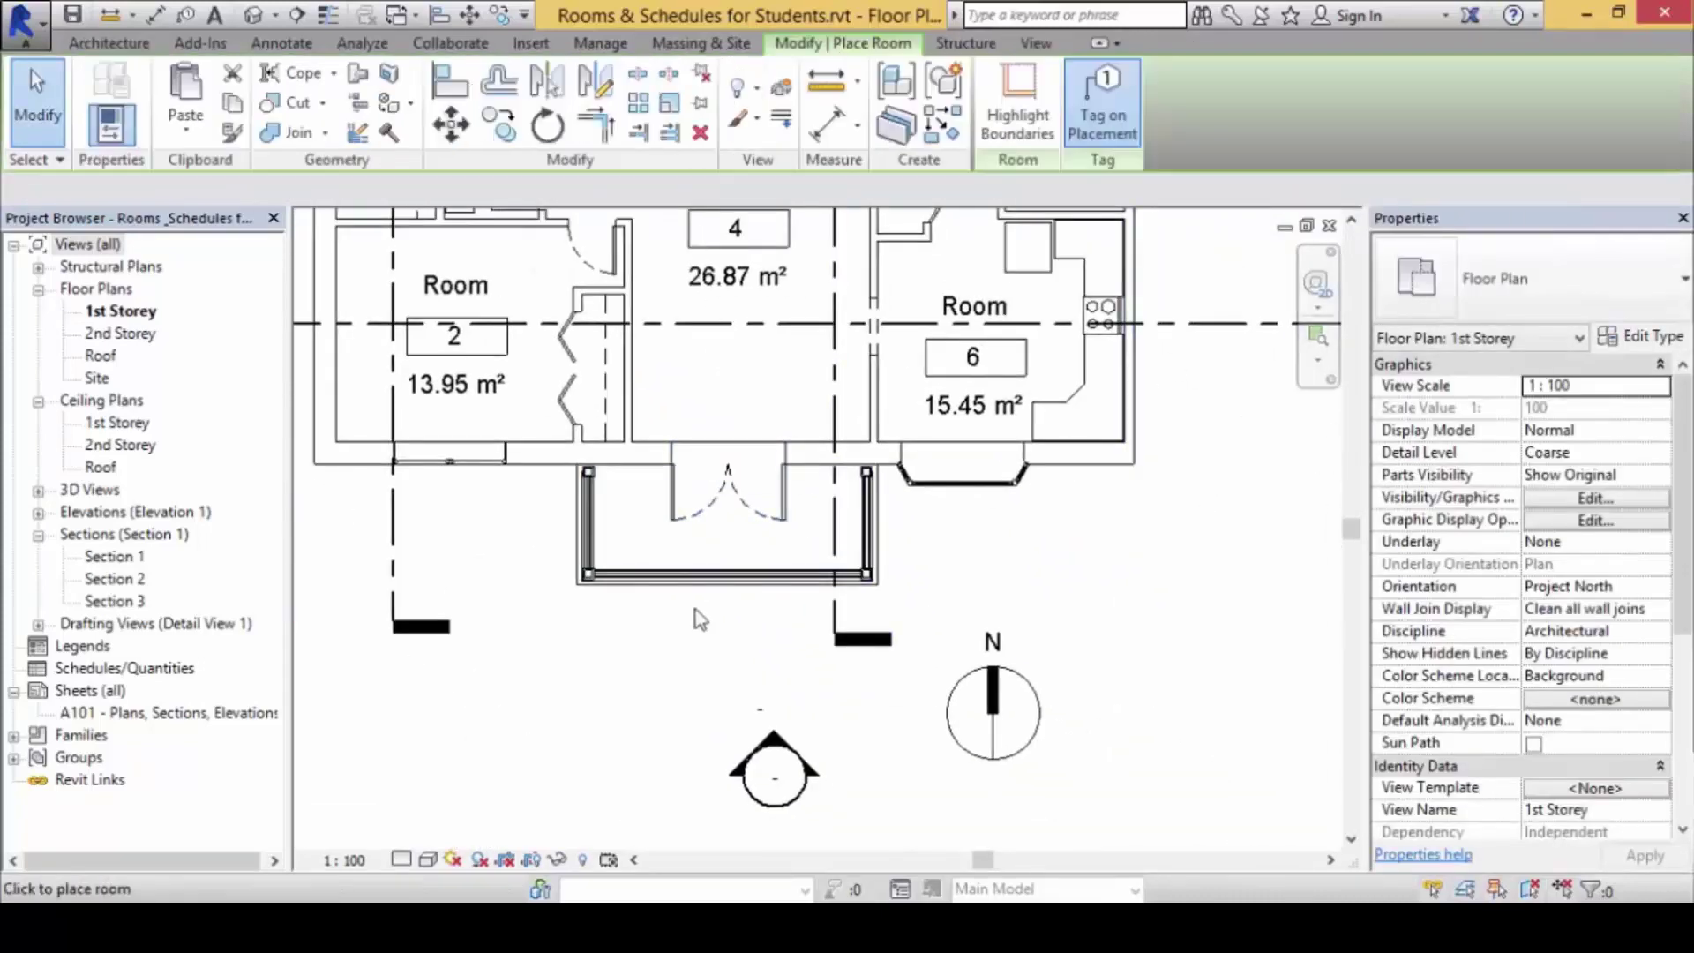
{"action": "scroll", "coordinate": [739, 538], "scroll_direction": "up", "scroll_amount": 3}
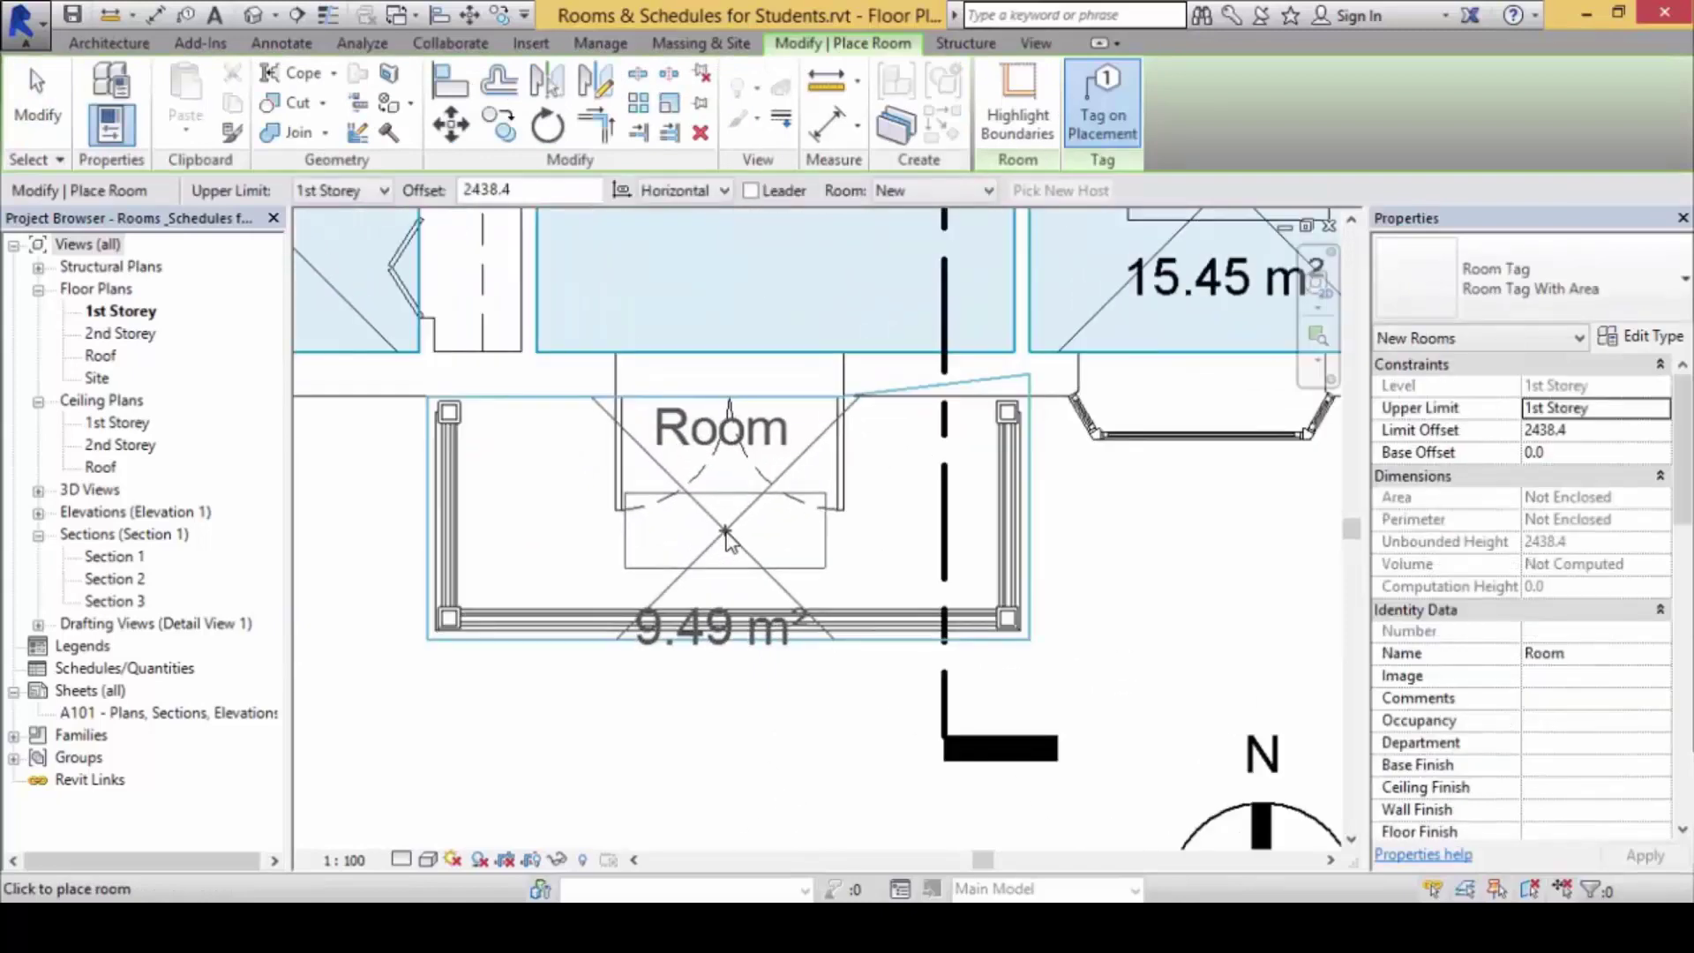
{"action": "left_click", "coordinate": [727, 534]}
{"action": "key", "text": "Escape"}
{"action": "key", "text": "Escape"}
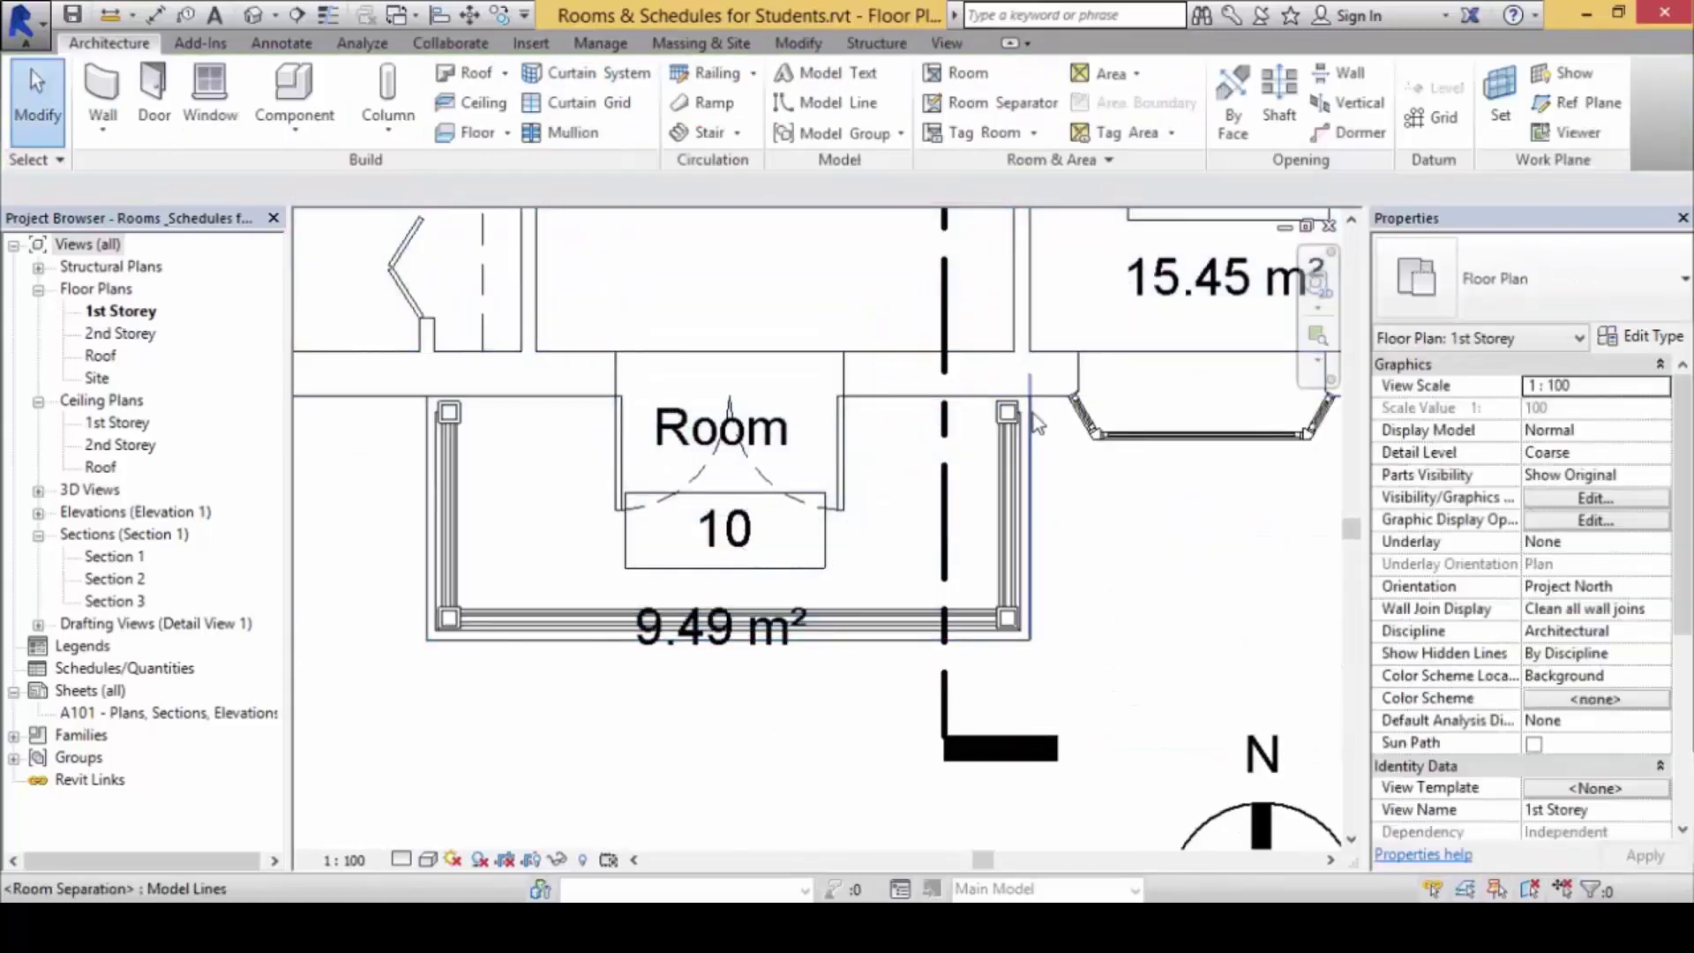
- Straighten the balcony's room separation line along the exterior wall by moving its end onto the vertical boundary line, dismissing the warning
{"action": "left_click", "coordinate": [1033, 395]}
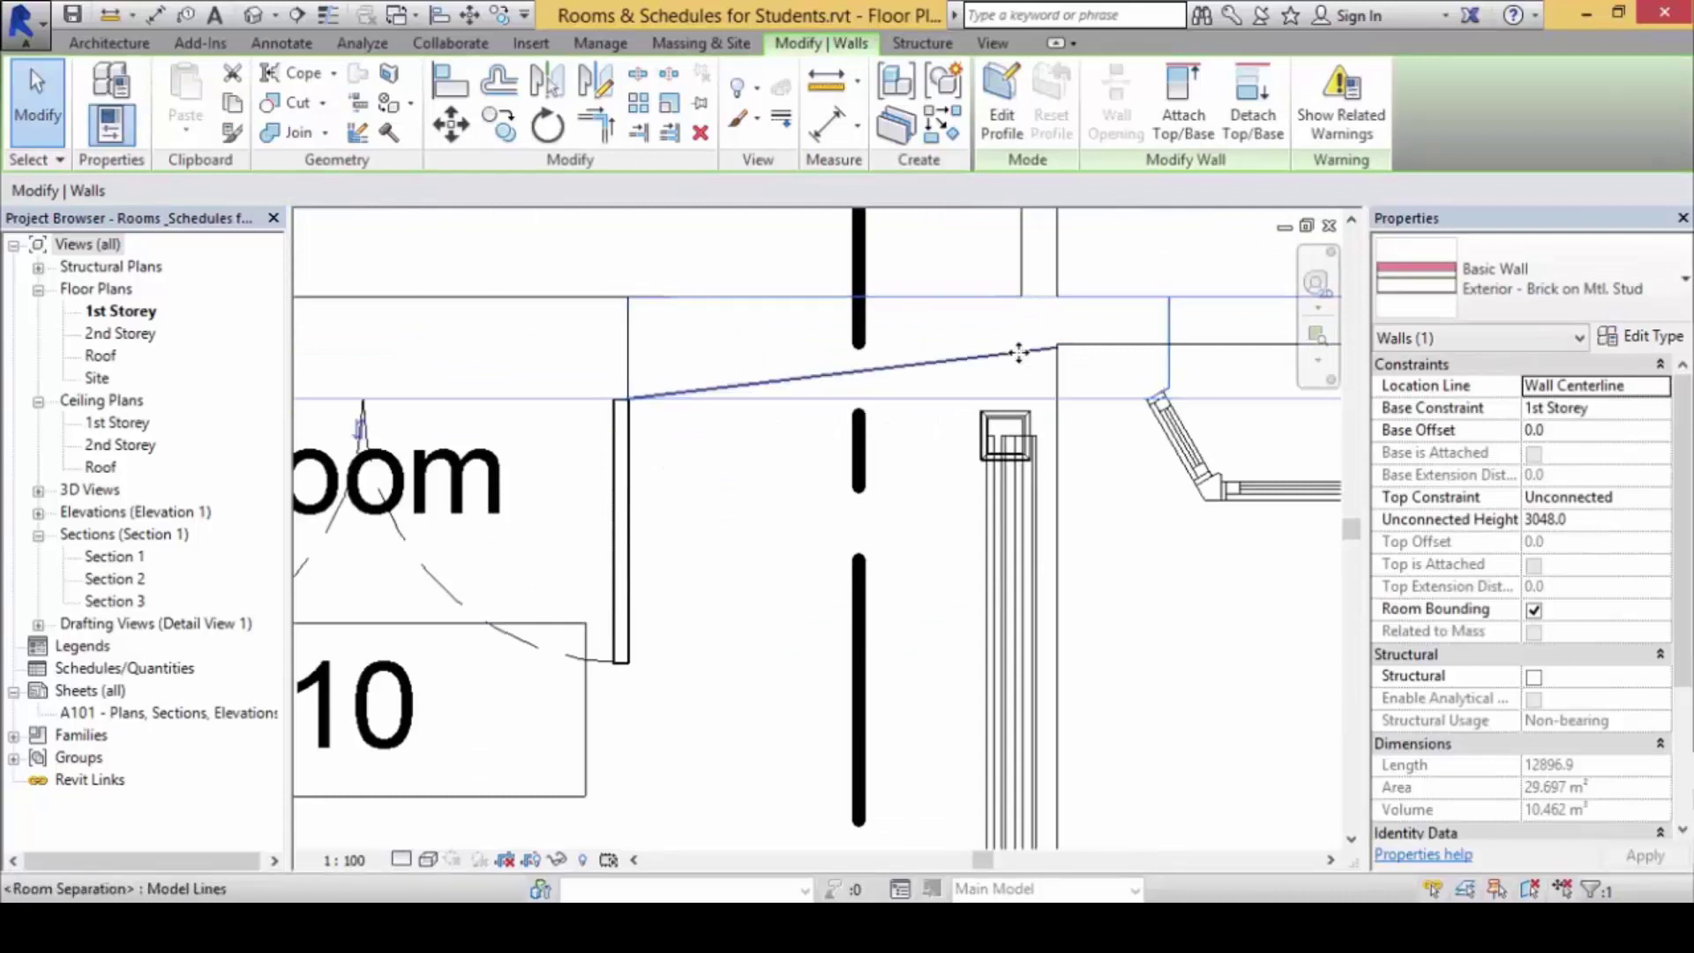
{"action": "left_click", "coordinate": [1025, 350]}
{"action": "left_click_drag", "start_coordinate": [1057, 348], "coordinate": [1057, 398]}
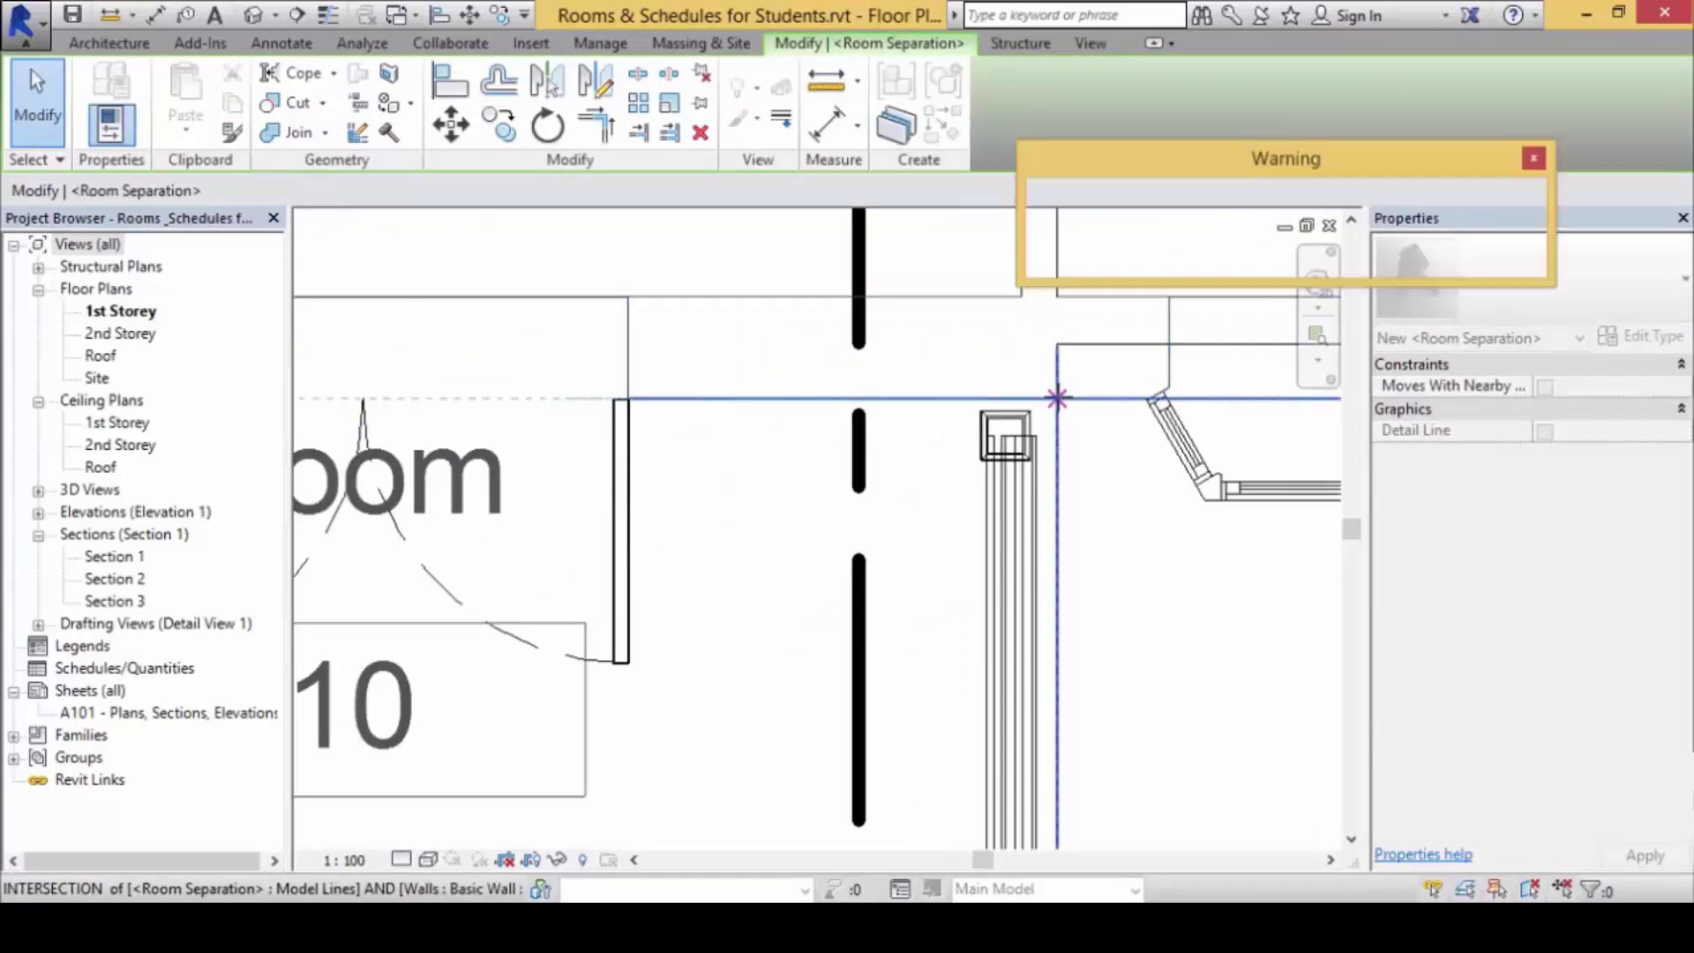
{"action": "left_click", "coordinate": [1533, 158]}
- Shorten the balcony's vertical room separation line so that its end meets the horizontal line along the exterior wall
{"action": "left_click", "coordinate": [1066, 473]}
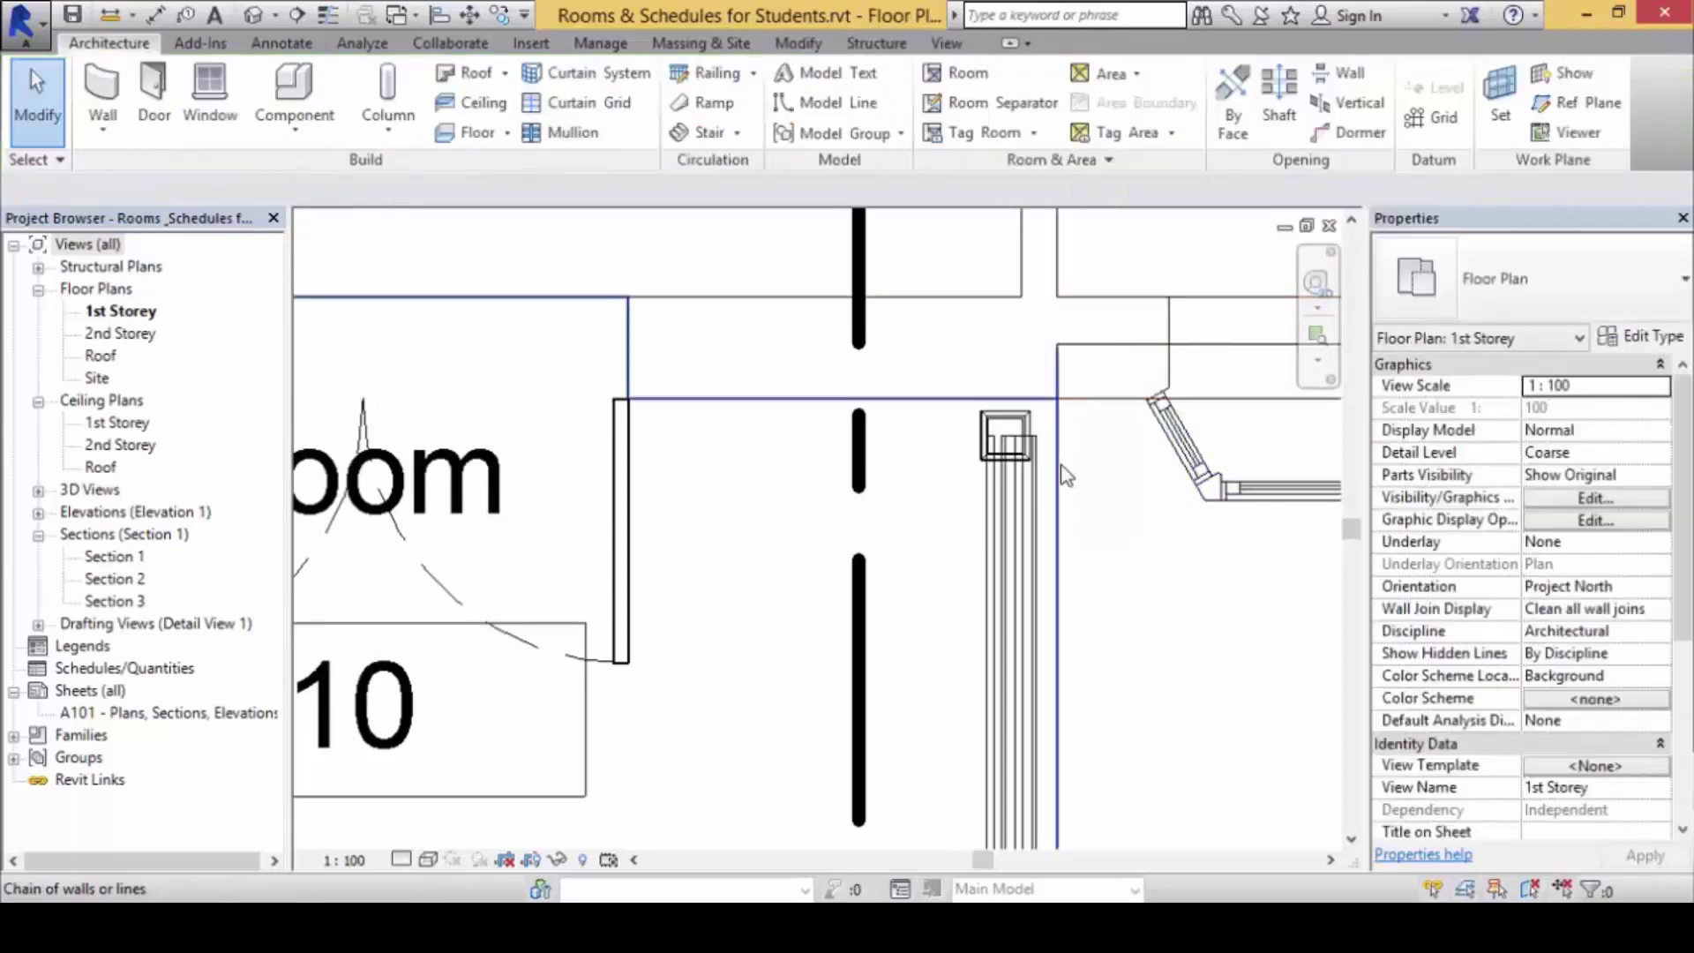
{"action": "left_click", "coordinate": [1066, 473]}
{"action": "left_click_drag", "start_coordinate": [1058, 348], "coordinate": [1057, 398]}
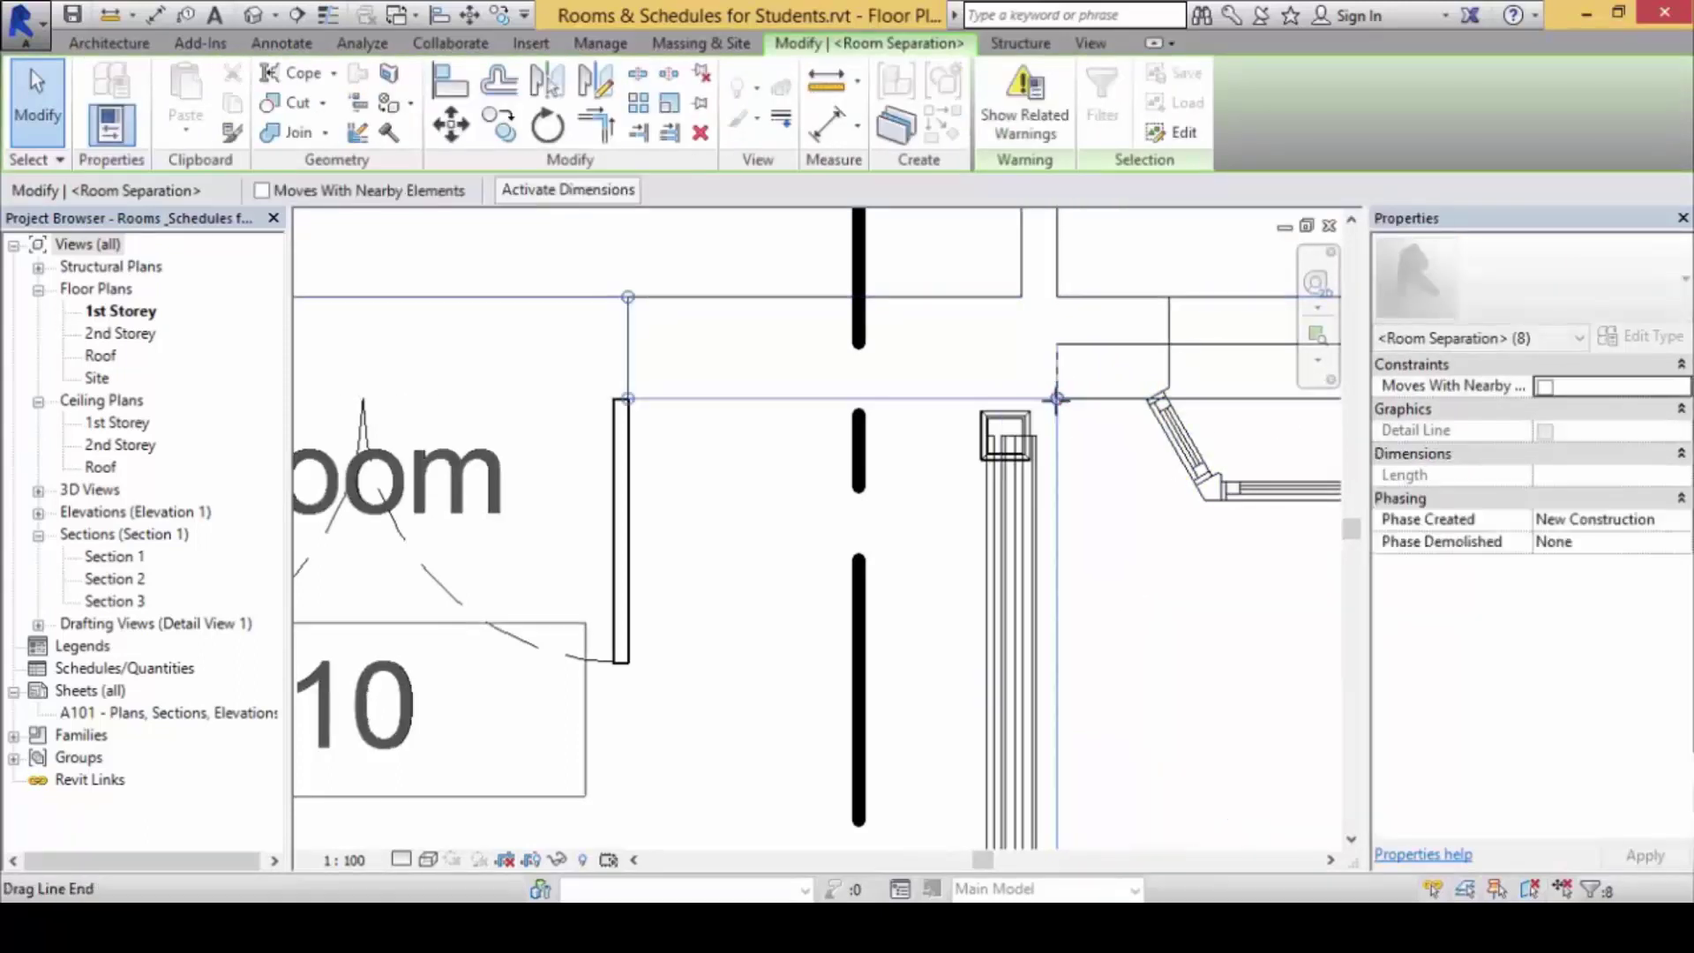
{"action": "left_click", "coordinate": [1099, 498]}
{"action": "scroll", "coordinate": [1105, 608], "scroll_direction": "down", "scroll_amount": 3}
{"action": "middle_click_drag", "start_coordinate": [1108, 643], "coordinate": [1063, 606]}
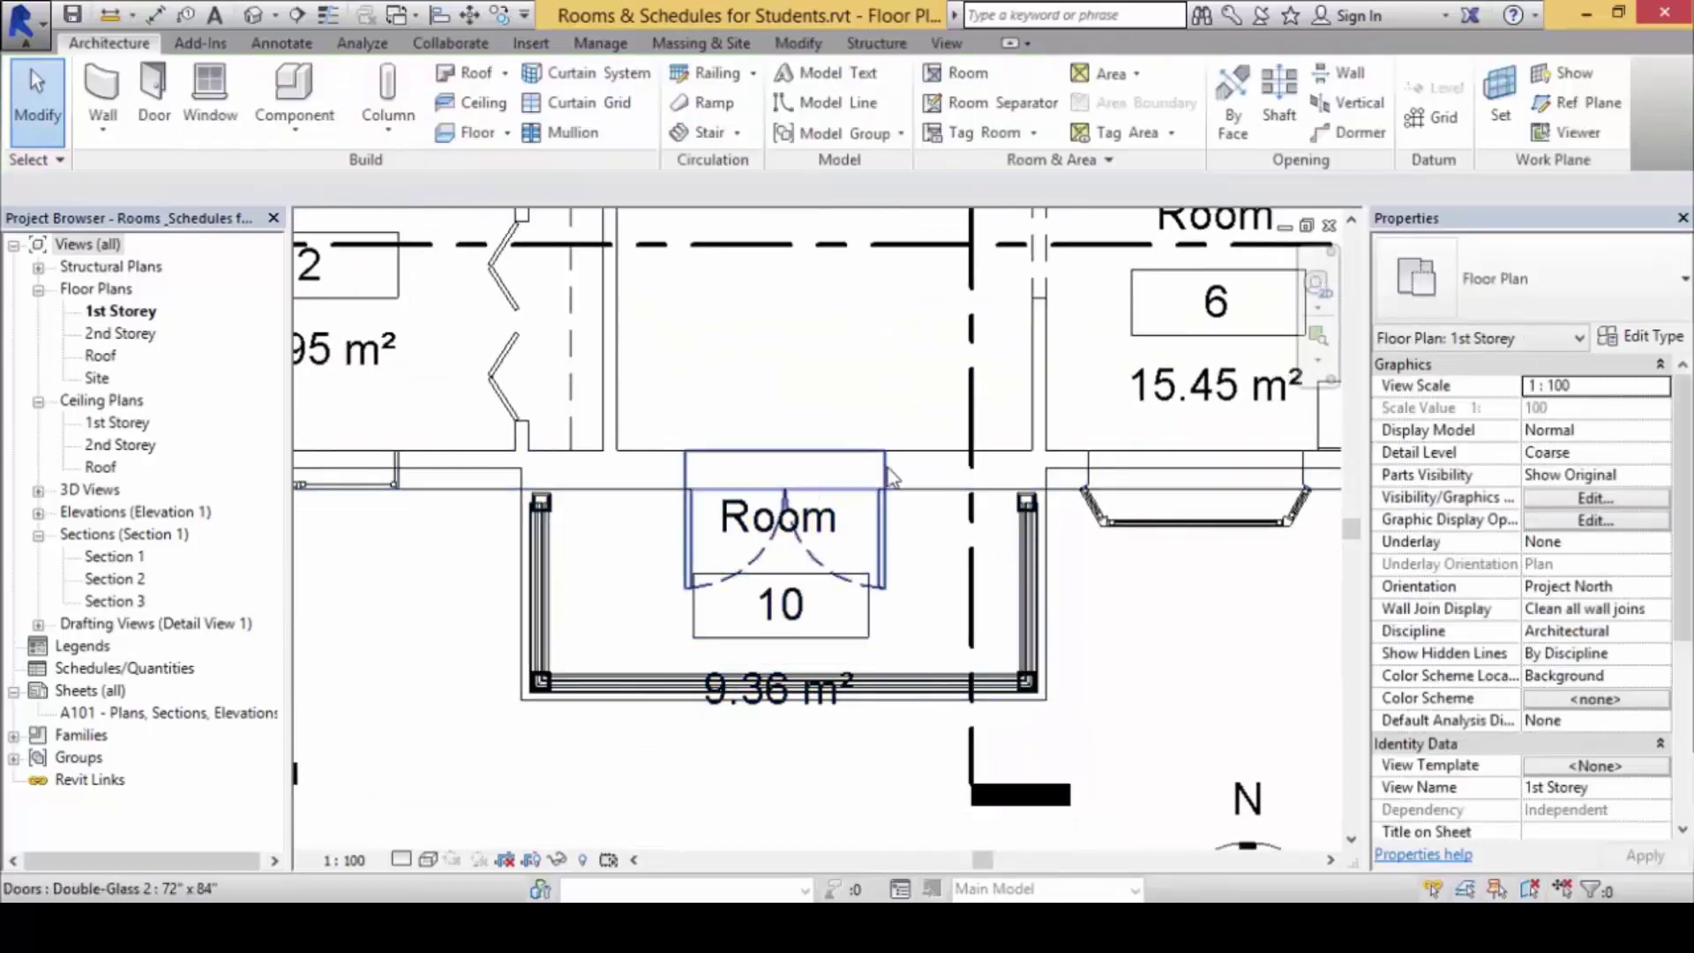
- Set the visual style of the 1st Storey plan to Hidden Line
{"action": "scroll", "coordinate": [1123, 703], "scroll_direction": "down", "scroll_amount": 3}
{"action": "middle_click_drag", "start_coordinate": [1131, 669], "coordinate": [982, 749]}
{"action": "scroll", "coordinate": [1029, 703], "scroll_direction": "down", "scroll_amount": 1}
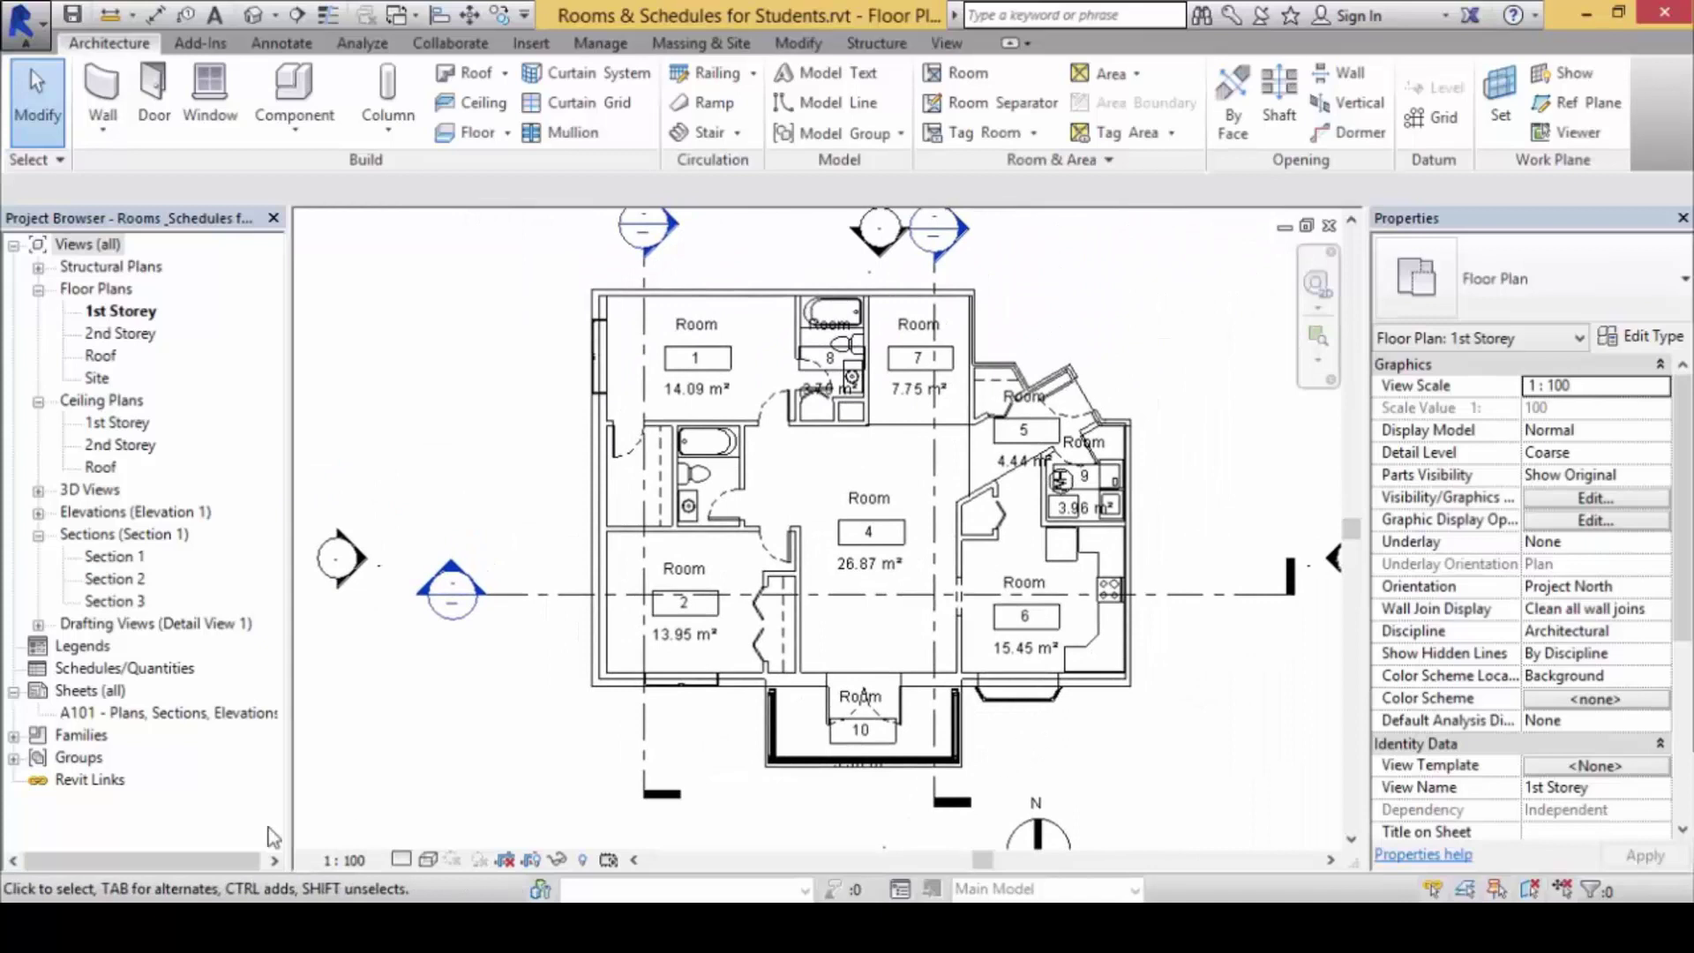
{"action": "left_click", "coordinate": [432, 862]}
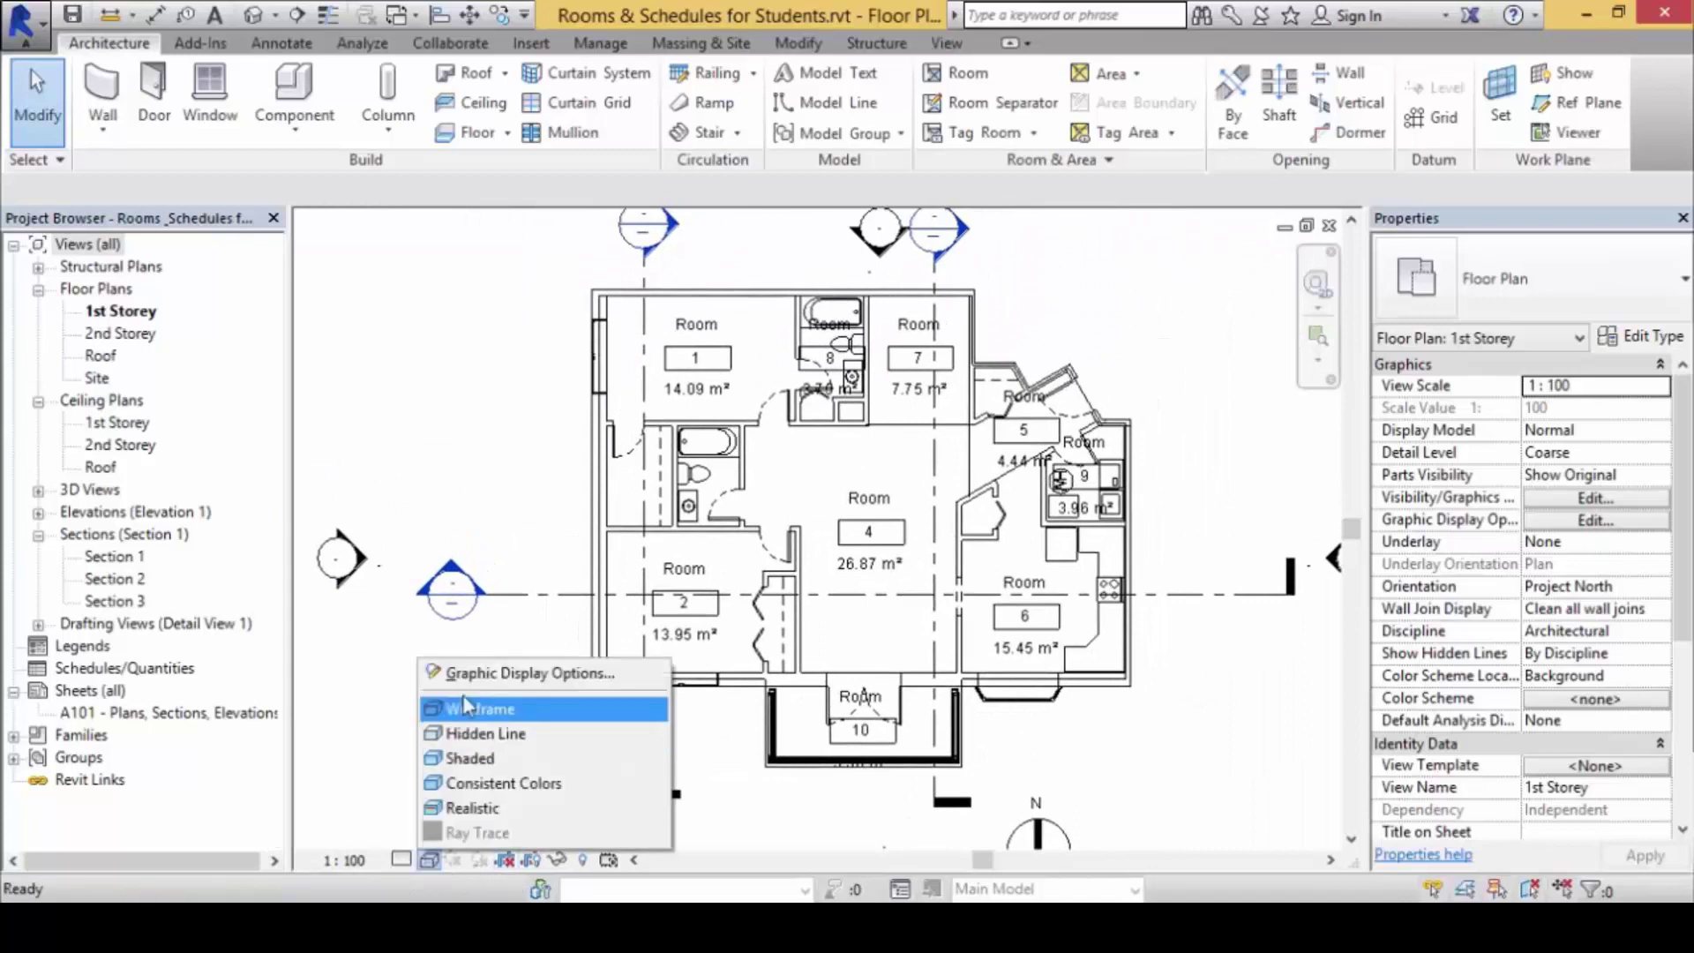
{"action": "left_click", "coordinate": [496, 733]}
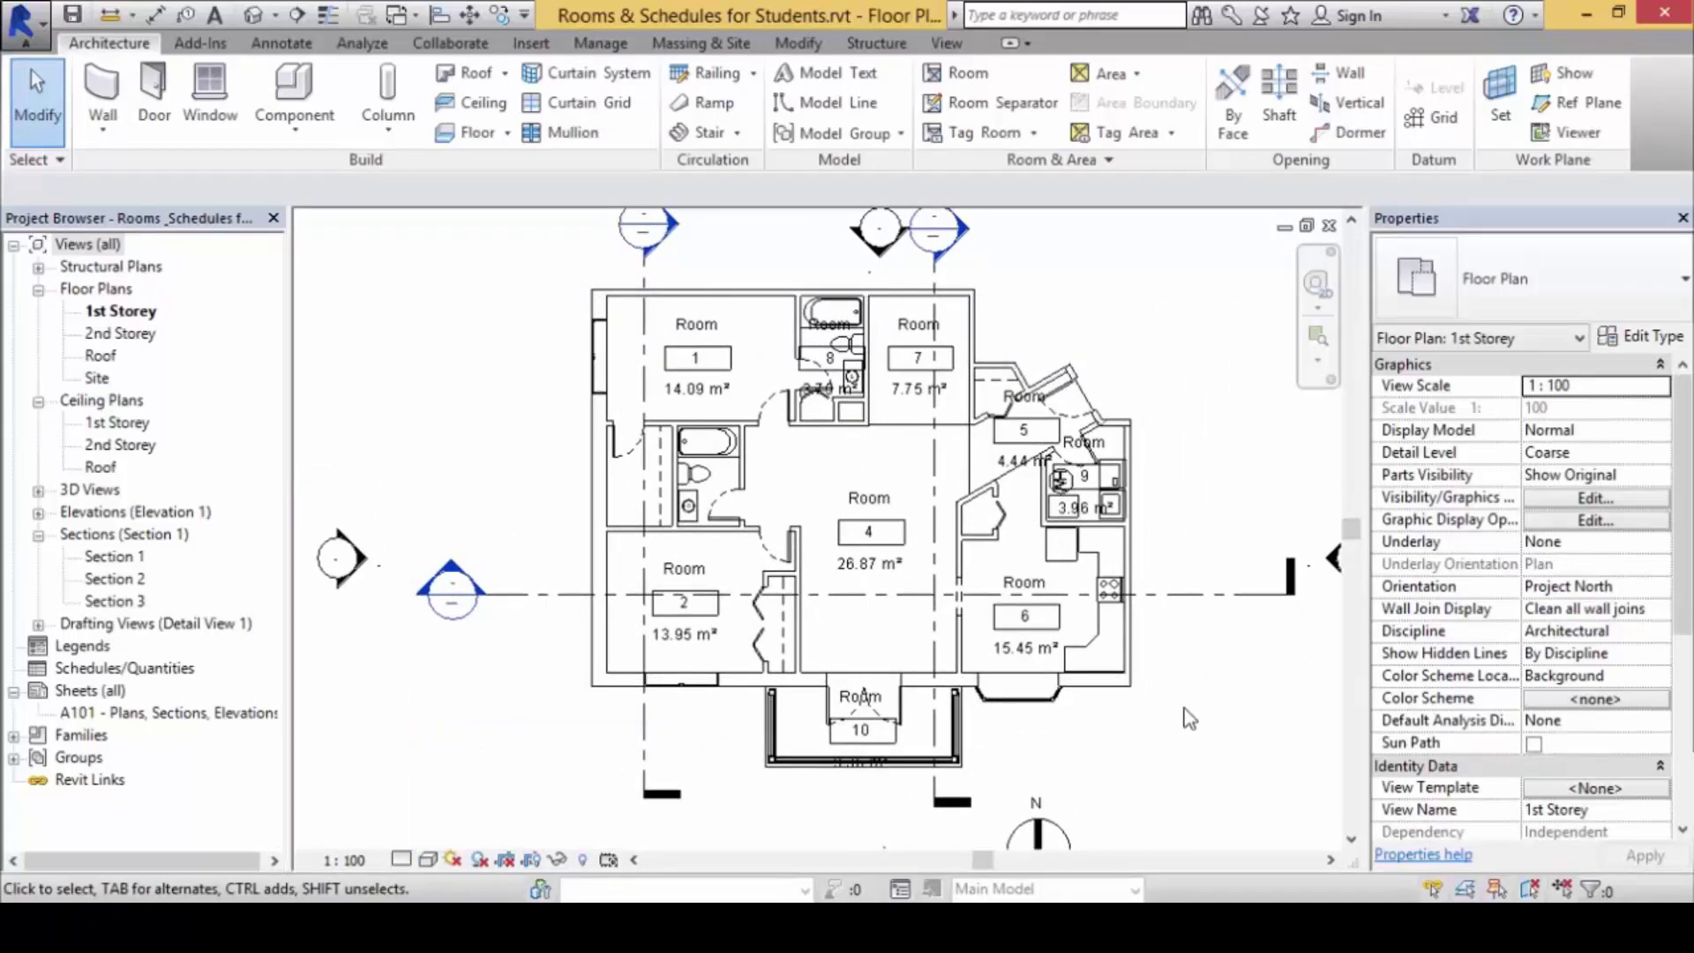
- Rename room 4 in the centre of the plan as Living Area through its tag
{"action": "middle_click_drag", "start_coordinate": [1189, 719], "coordinate": [1165, 731]}
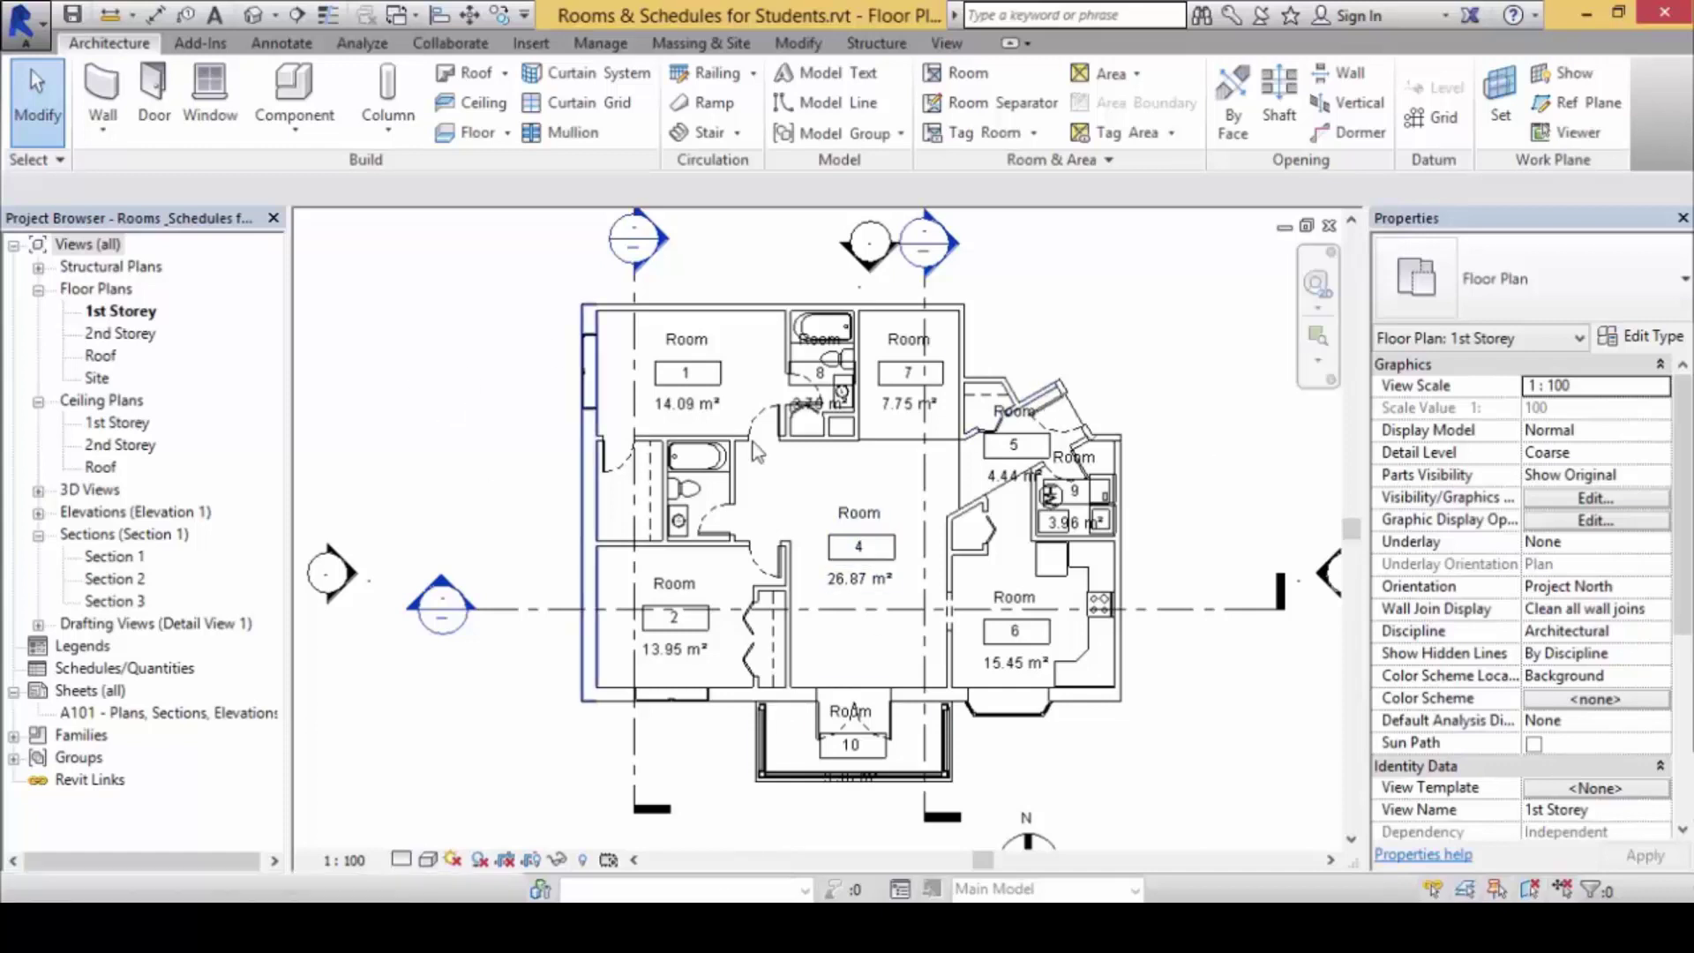
{"action": "scroll", "coordinate": [898, 561], "scroll_direction": "up", "scroll_amount": 4}
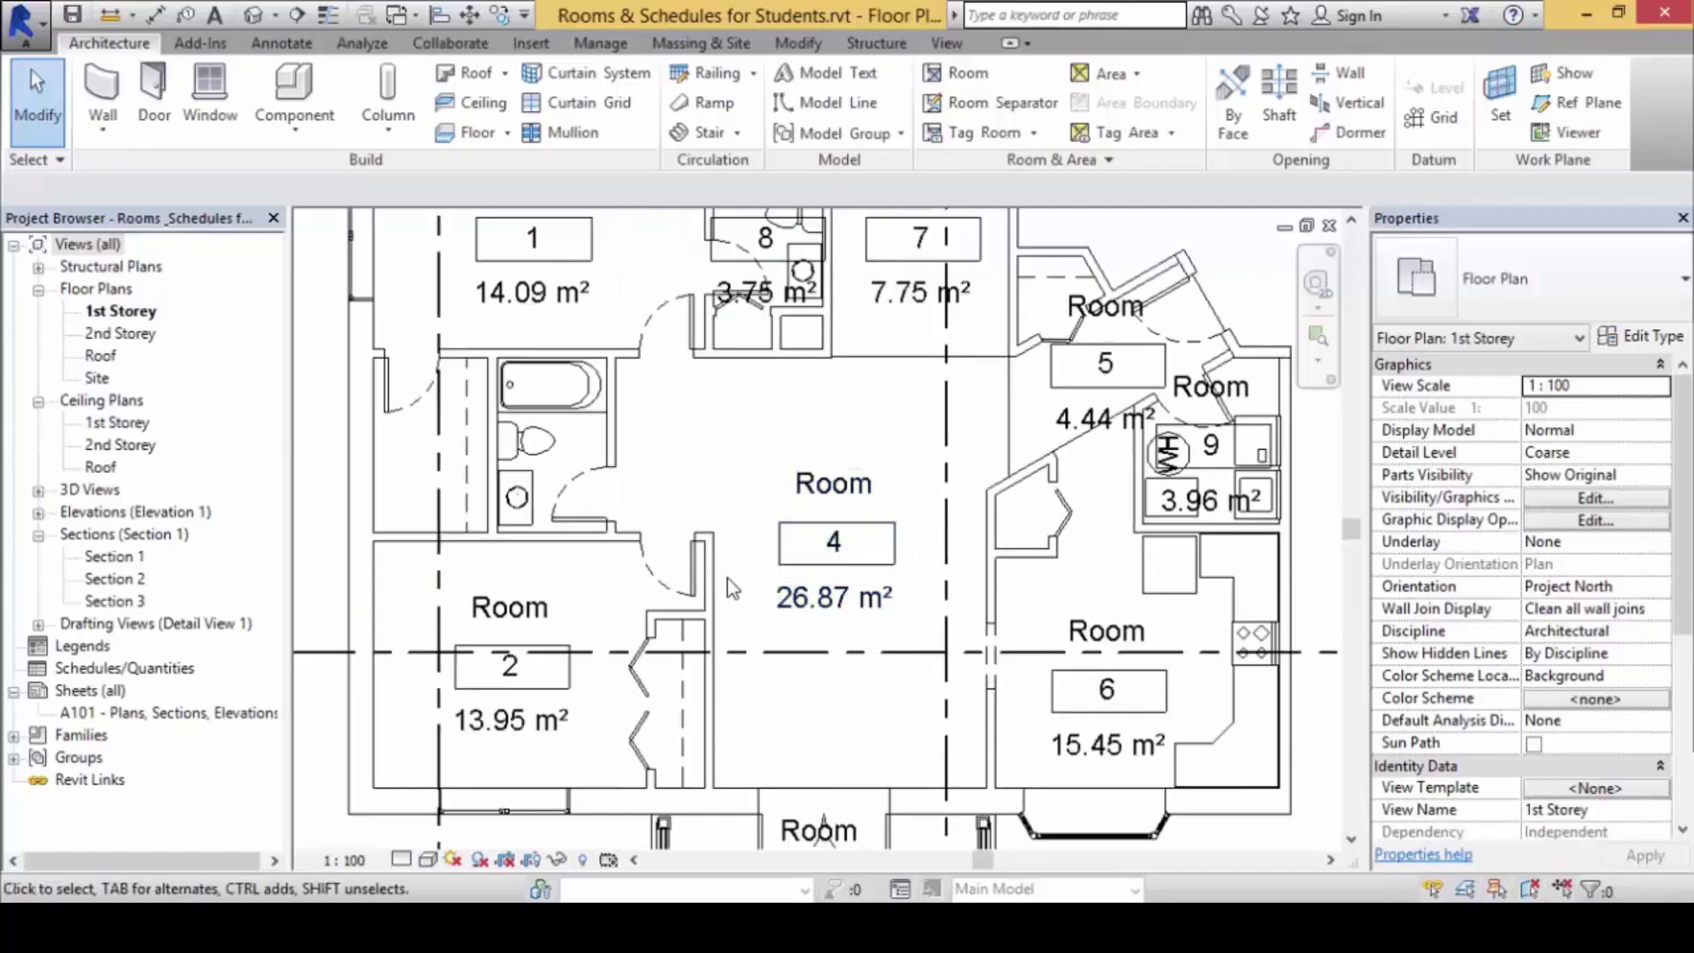
{"action": "double_click", "coordinate": [869, 477]}
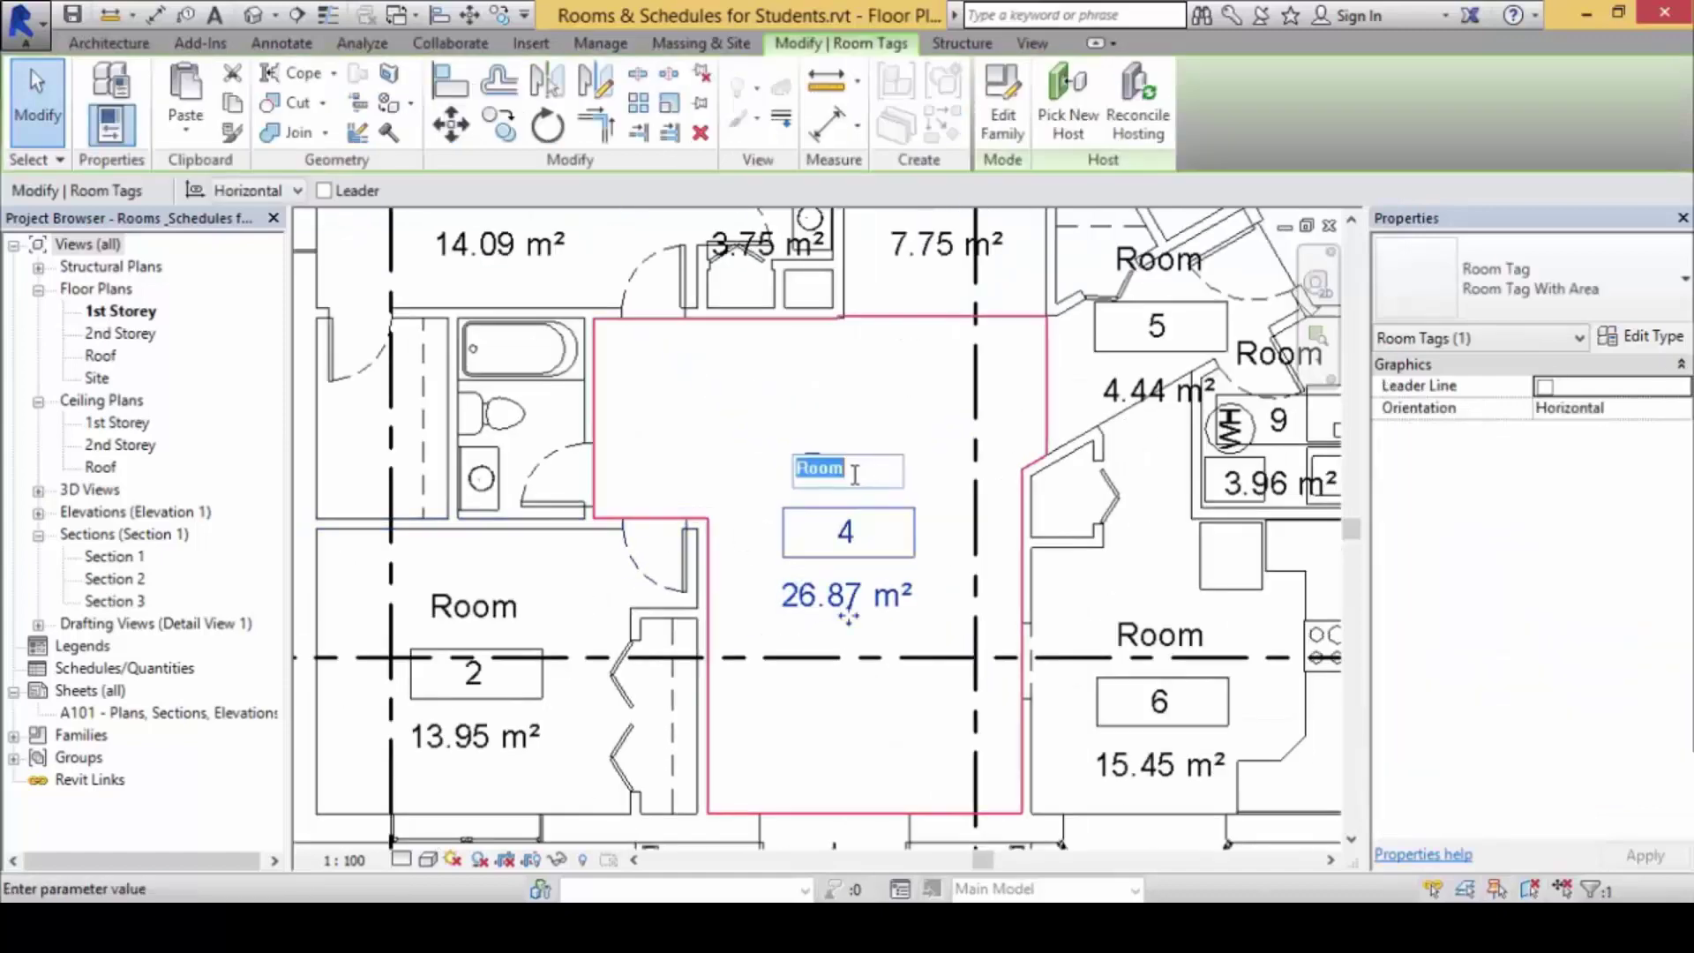
{"action": "type", "text": "Living Area"}
{"action": "middle_click_drag", "start_coordinate": [982, 433], "coordinate": [904, 601]}
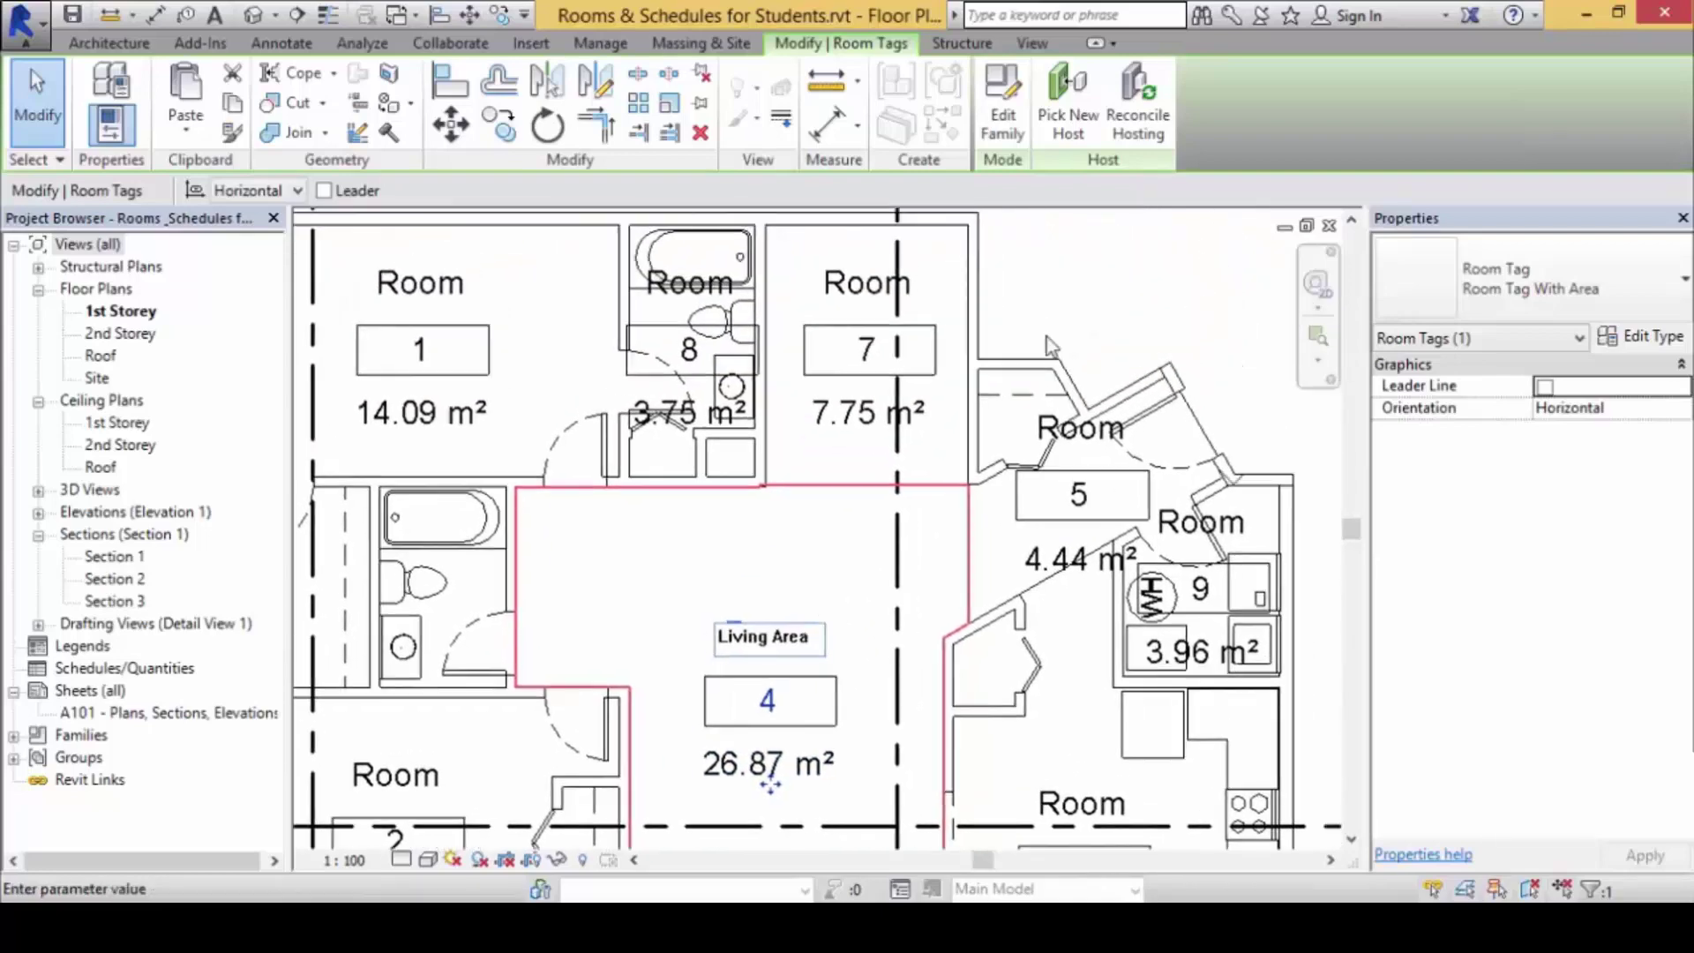
{"action": "key", "text": "Return"}
- Rename room 7, above the Living Area, as Study Area through its tag
{"action": "double_click", "coordinate": [838, 290]}
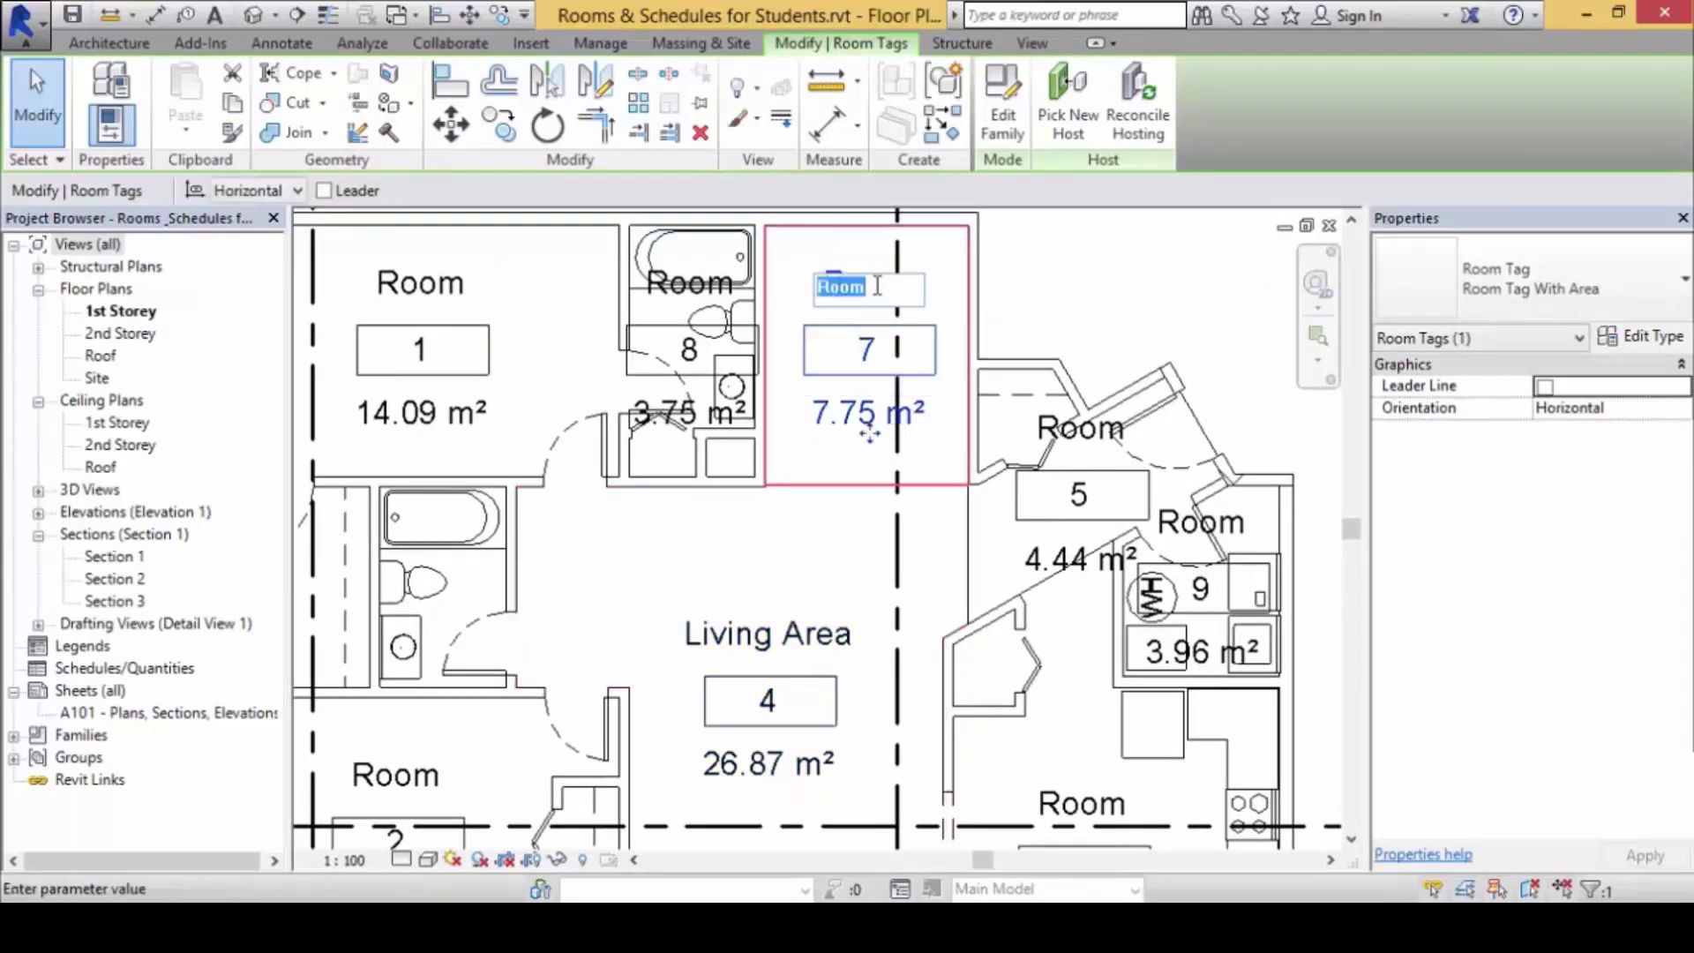
{"action": "type", "text": "Stude"}
{"action": "key", "text": "BackSpace"}
{"action": "type", "text": "y Area"}
{"action": "key", "text": "Return"}
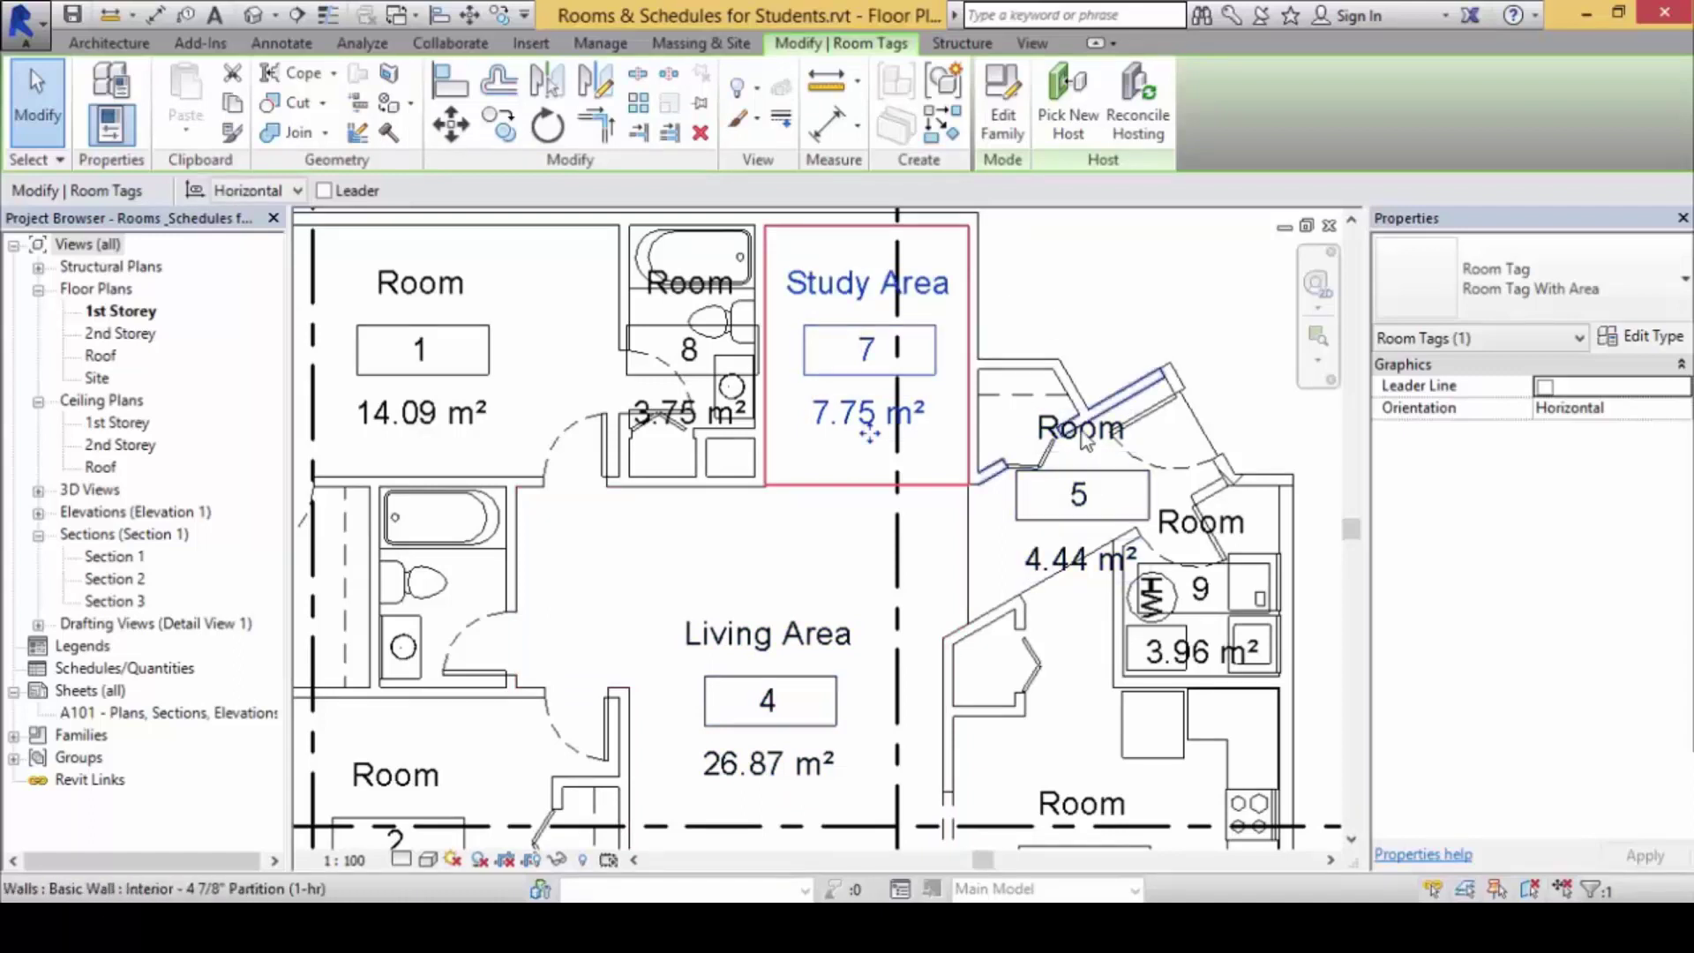
- Rename room 5 at the angled entrance door as Entrance Foyer through its tag
{"action": "left_click", "coordinate": [1099, 411]}
{"action": "left_click", "coordinate": [1120, 323]}
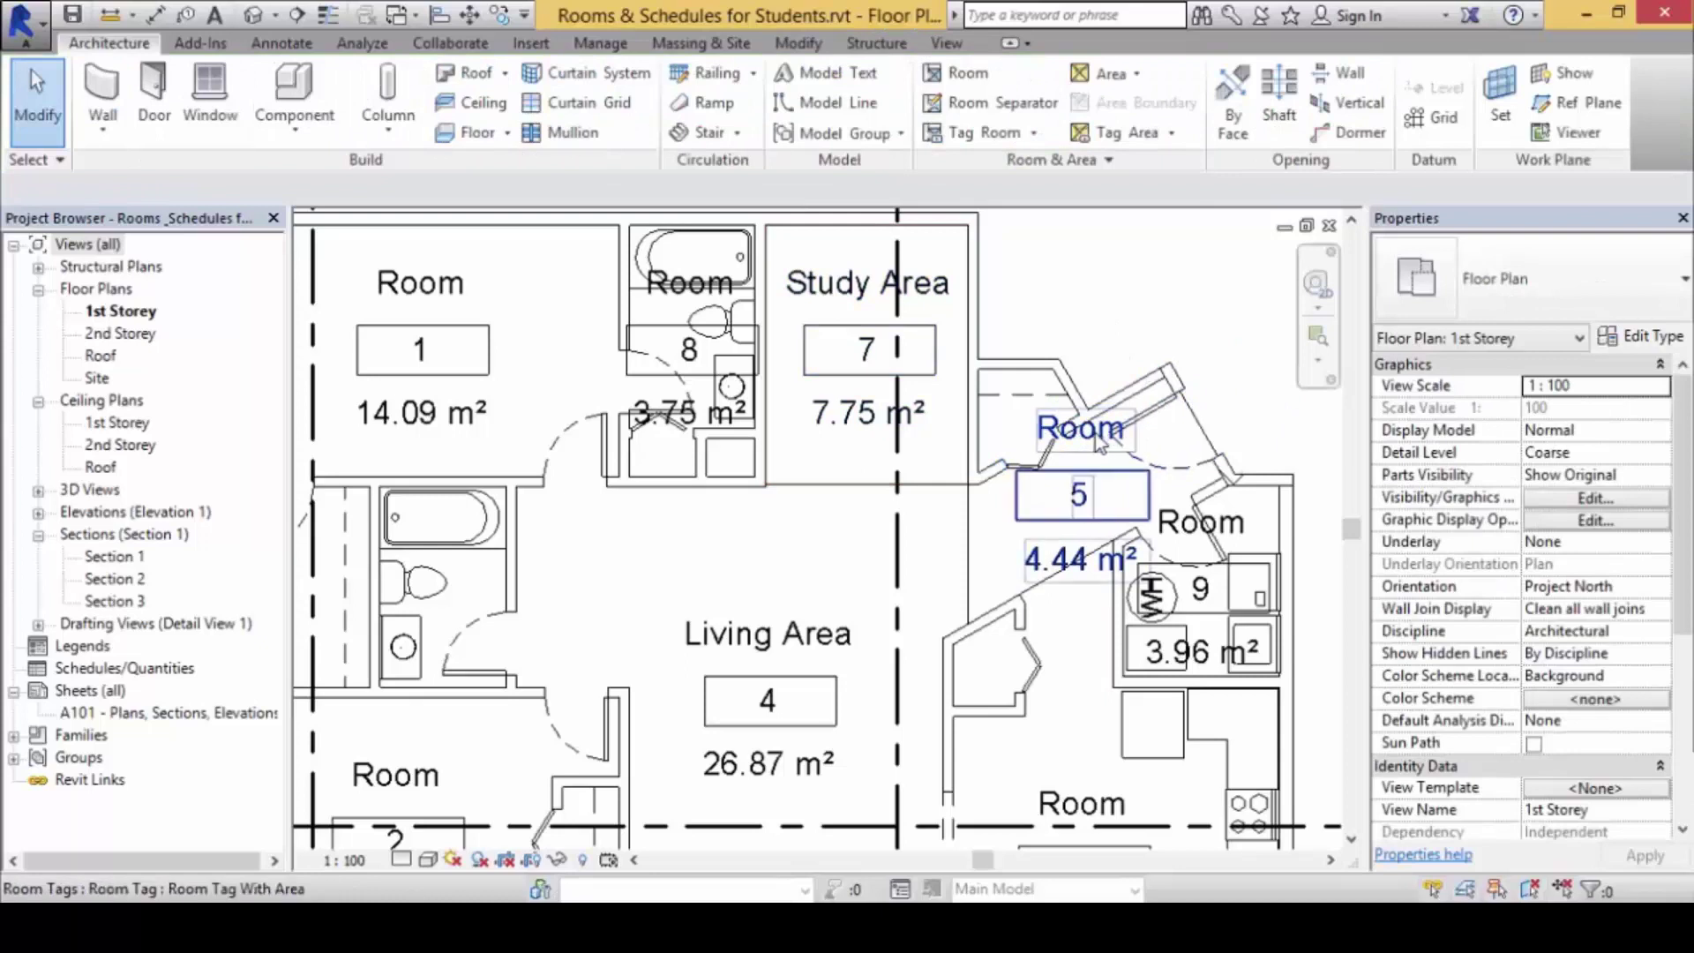
{"action": "left_click", "coordinate": [1098, 441]}
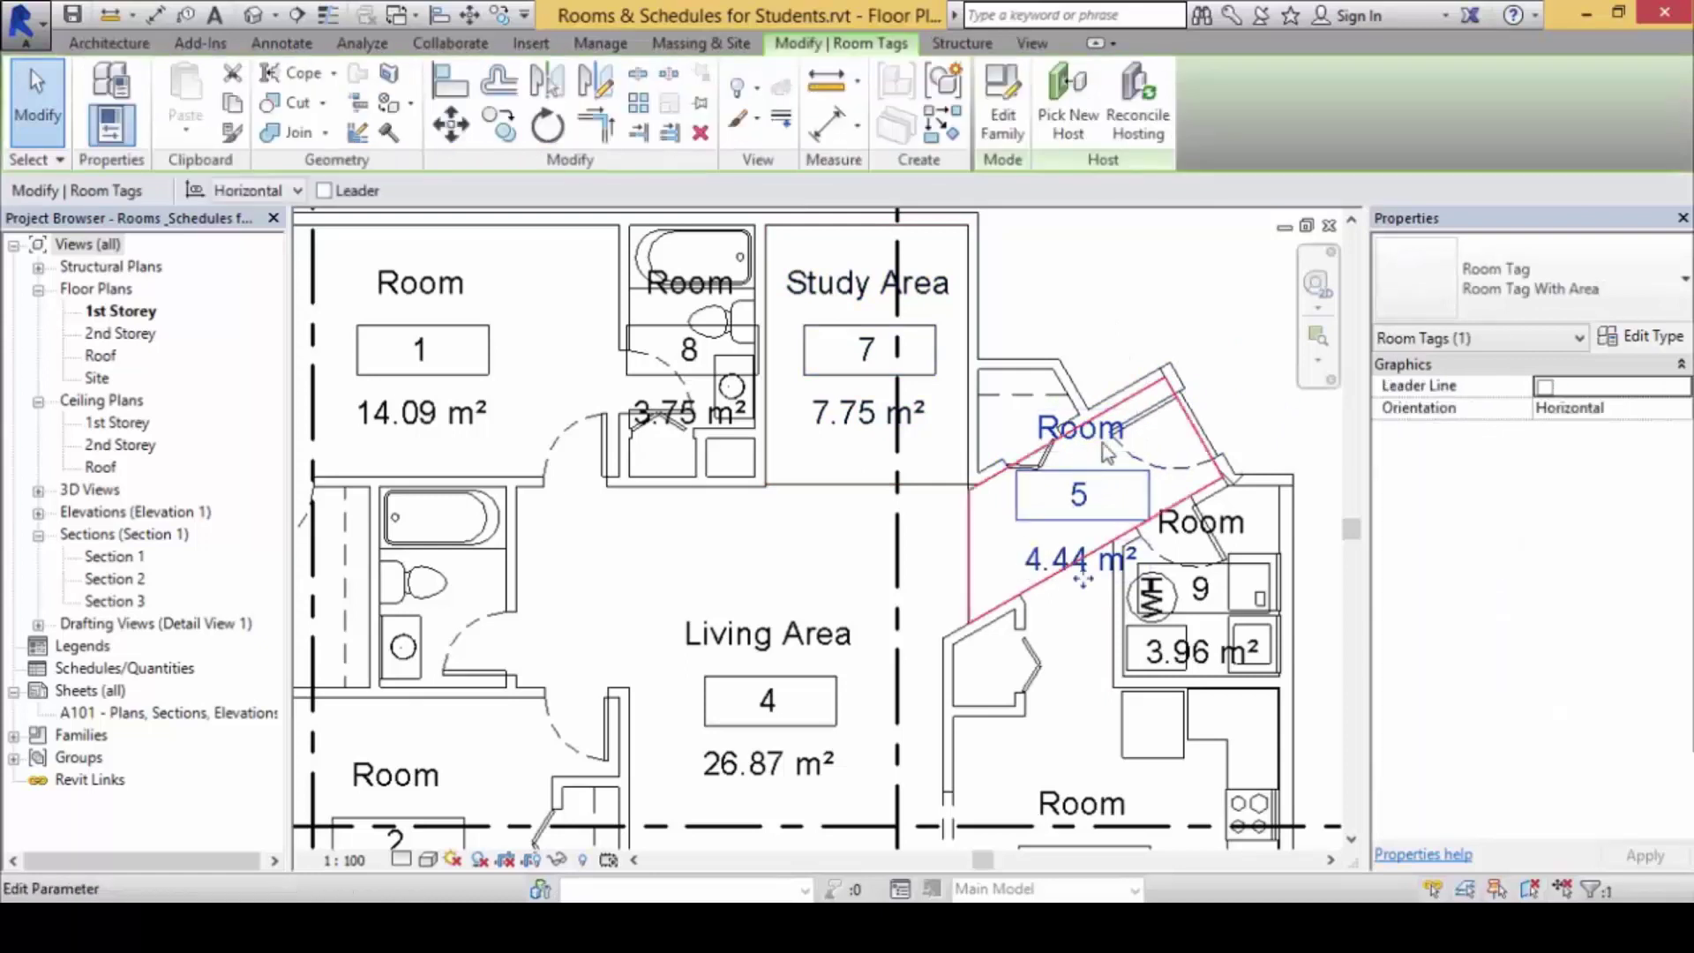
{"action": "left_click", "coordinate": [1082, 430]}
{"action": "type", "text": "E"}
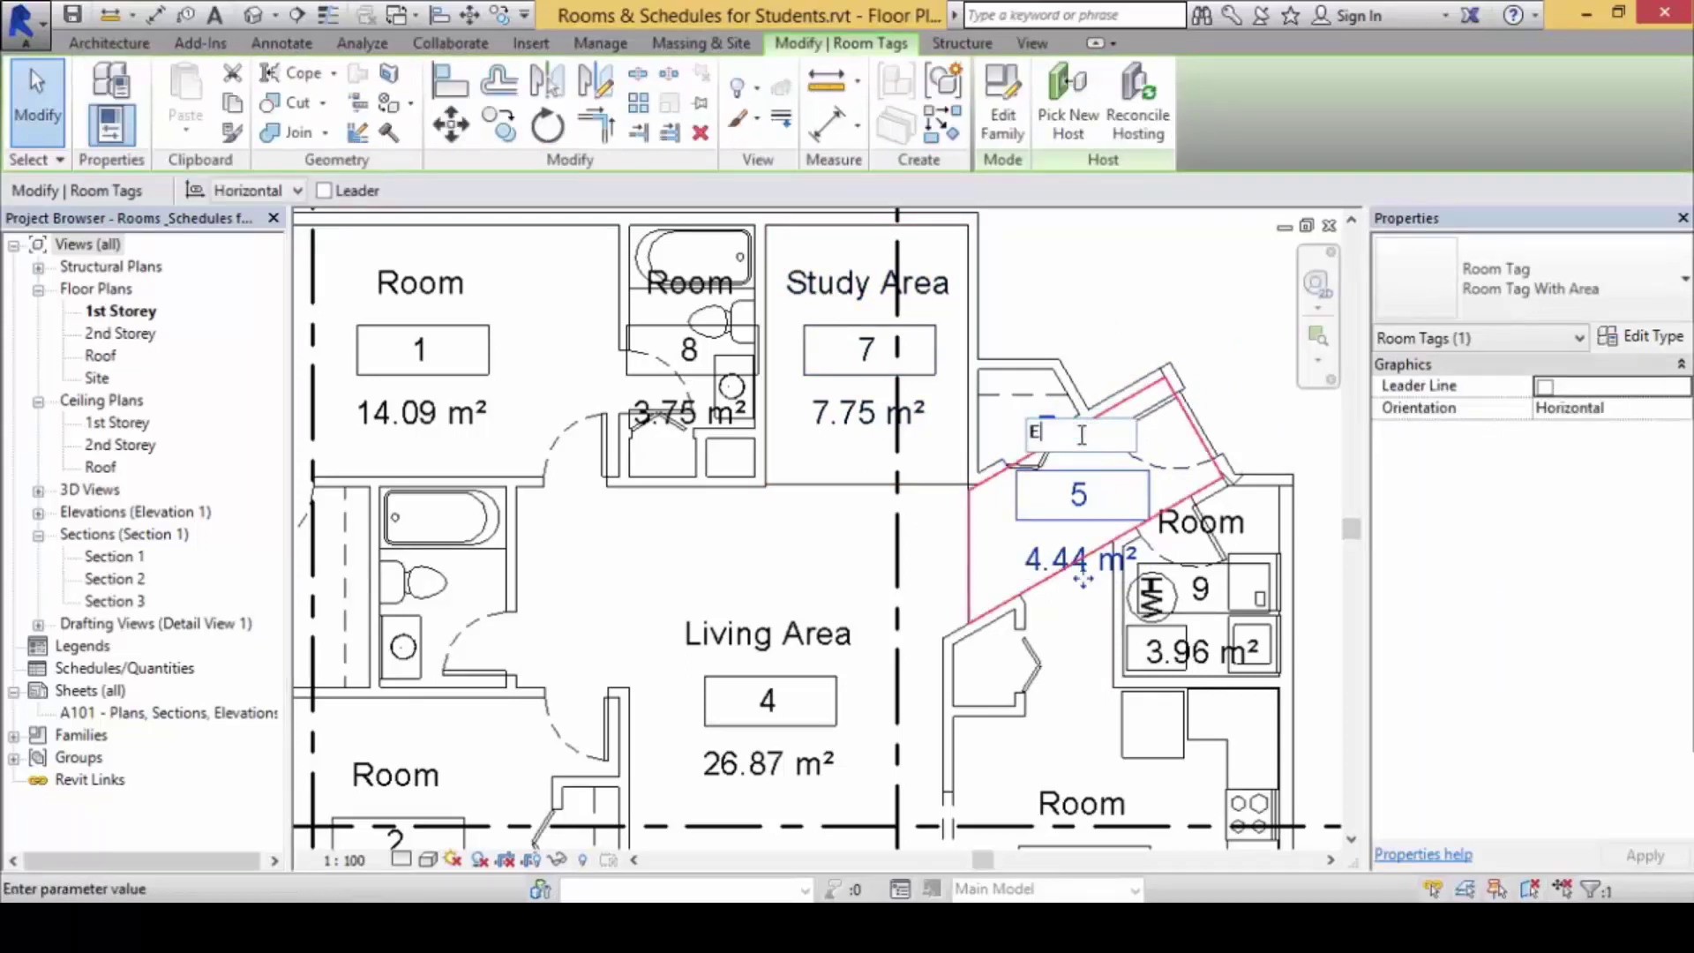
{"action": "type", "text": "ntrence Foyer"}
{"action": "key", "text": "Return"}
- Rename room 6, the room with the stove and counters, as Kitchen, correcting the spelling in its tag
{"action": "middle_click_drag", "start_coordinate": [1206, 682], "coordinate": [1182, 475]}
{"action": "left_click", "coordinate": [1072, 607]}
{"action": "left_click", "coordinate": [1077, 604]}
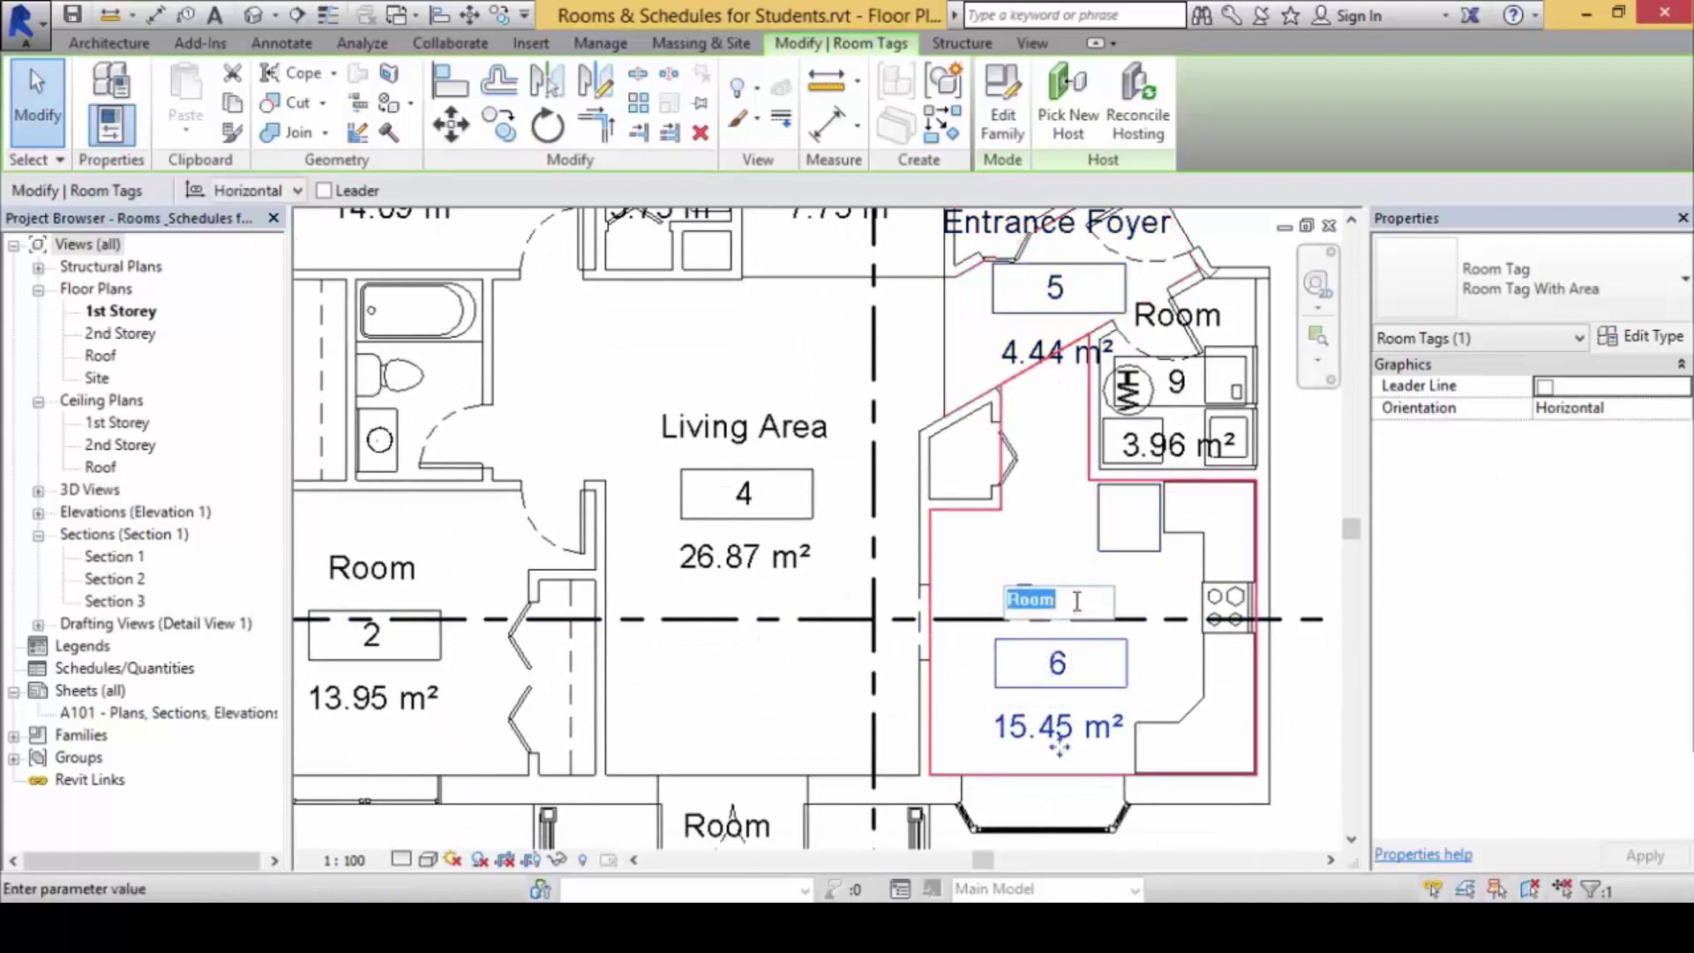
{"action": "type", "text": "Kitchn"}
{"action": "key", "text": "Return"}
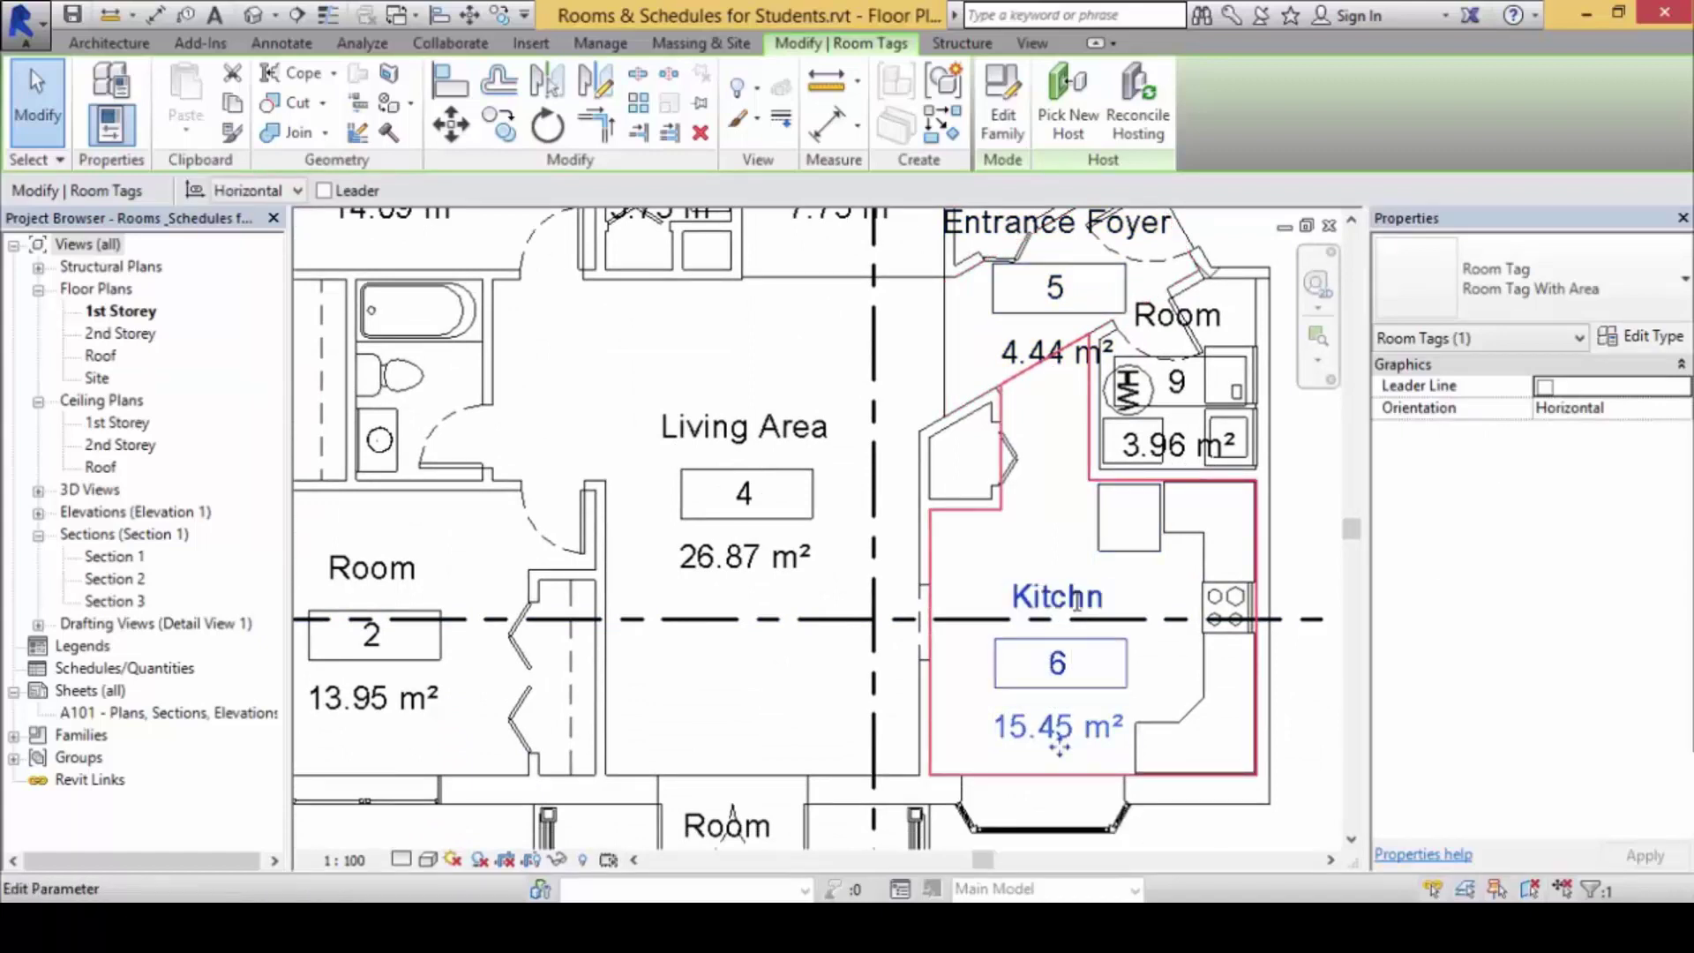
{"action": "left_click", "coordinate": [1077, 599]}
{"action": "type", "text": "Kitchen"}
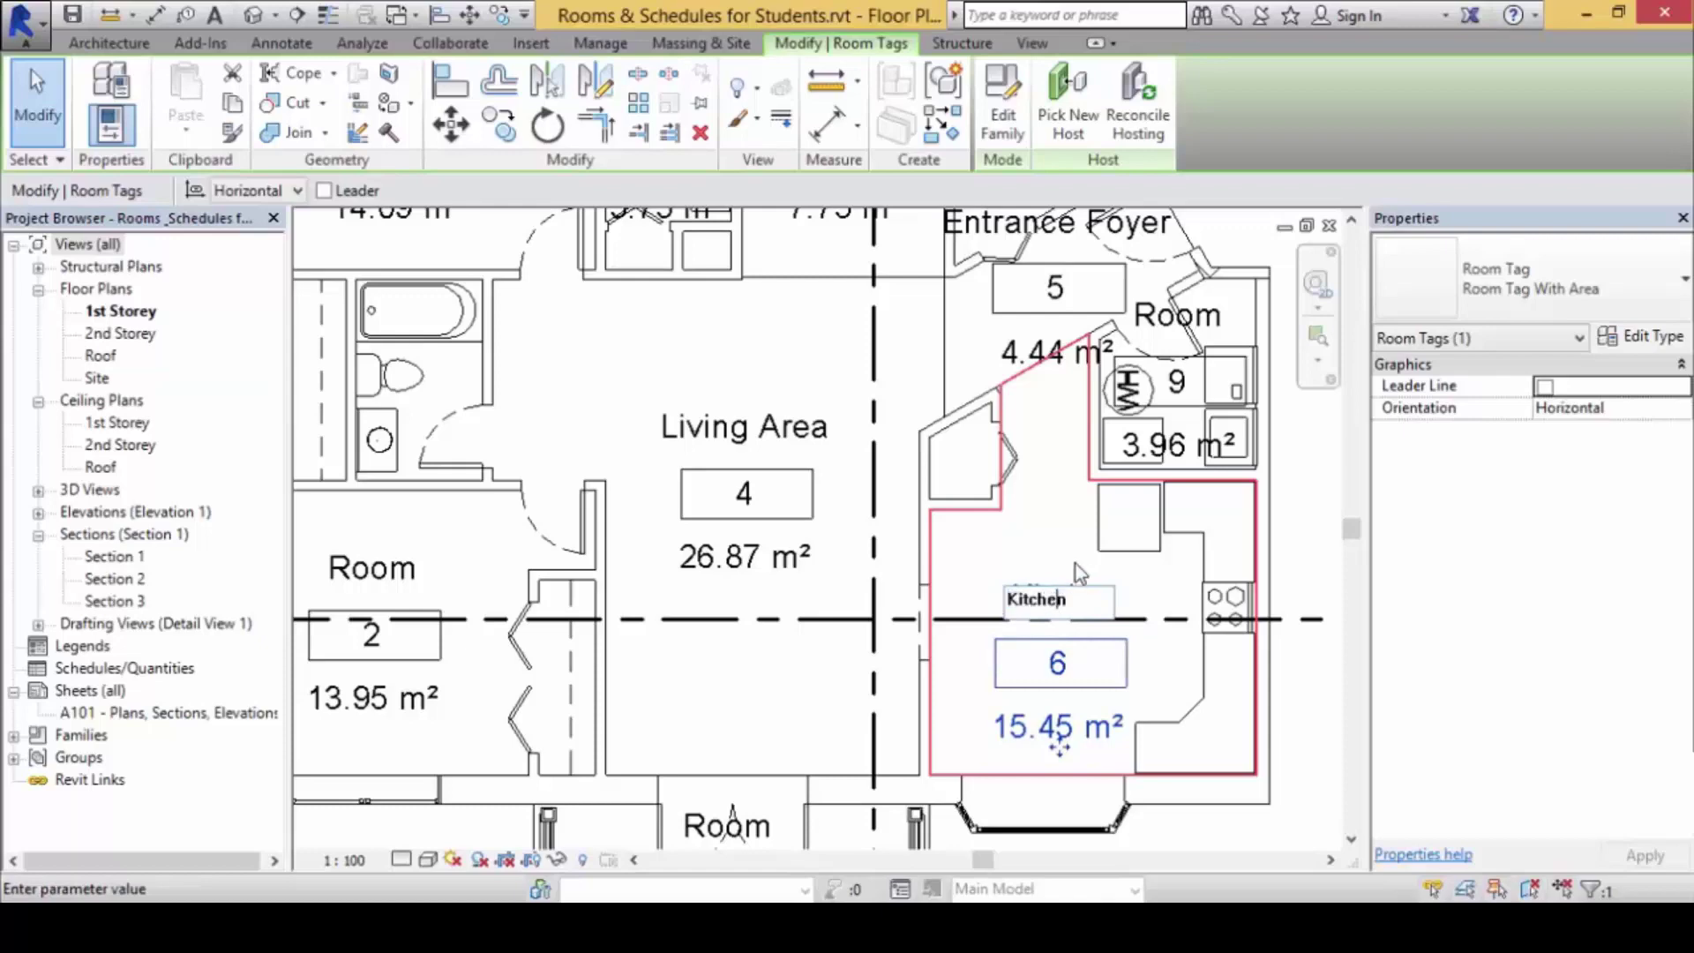
{"action": "key", "text": "Return"}
- Rename room 9, the small room between the Entrance Foyer and the Kitchen, as Maid's Room through its tag
{"action": "middle_click_drag", "start_coordinate": [1247, 394], "coordinate": [1096, 527]}
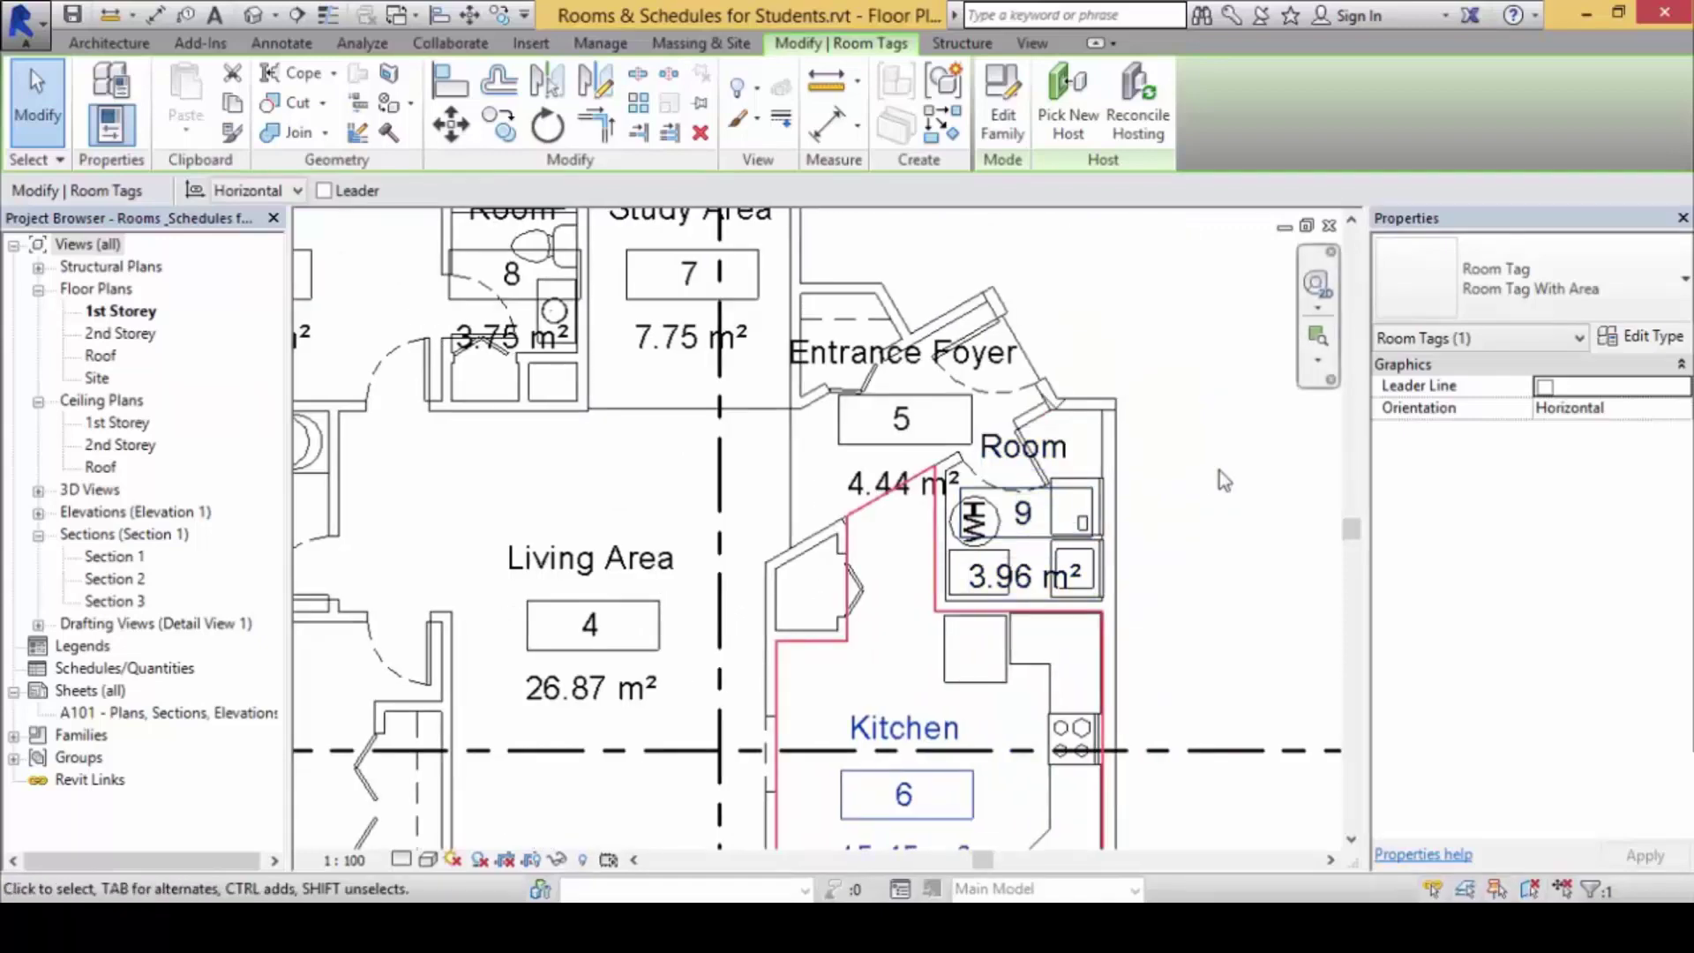
{"action": "left_click", "coordinate": [1219, 471]}
{"action": "scroll", "coordinate": [1214, 494], "scroll_direction": "up", "scroll_amount": 2}
{"action": "scroll", "coordinate": [1214, 496], "scroll_direction": "down", "scroll_amount": 1}
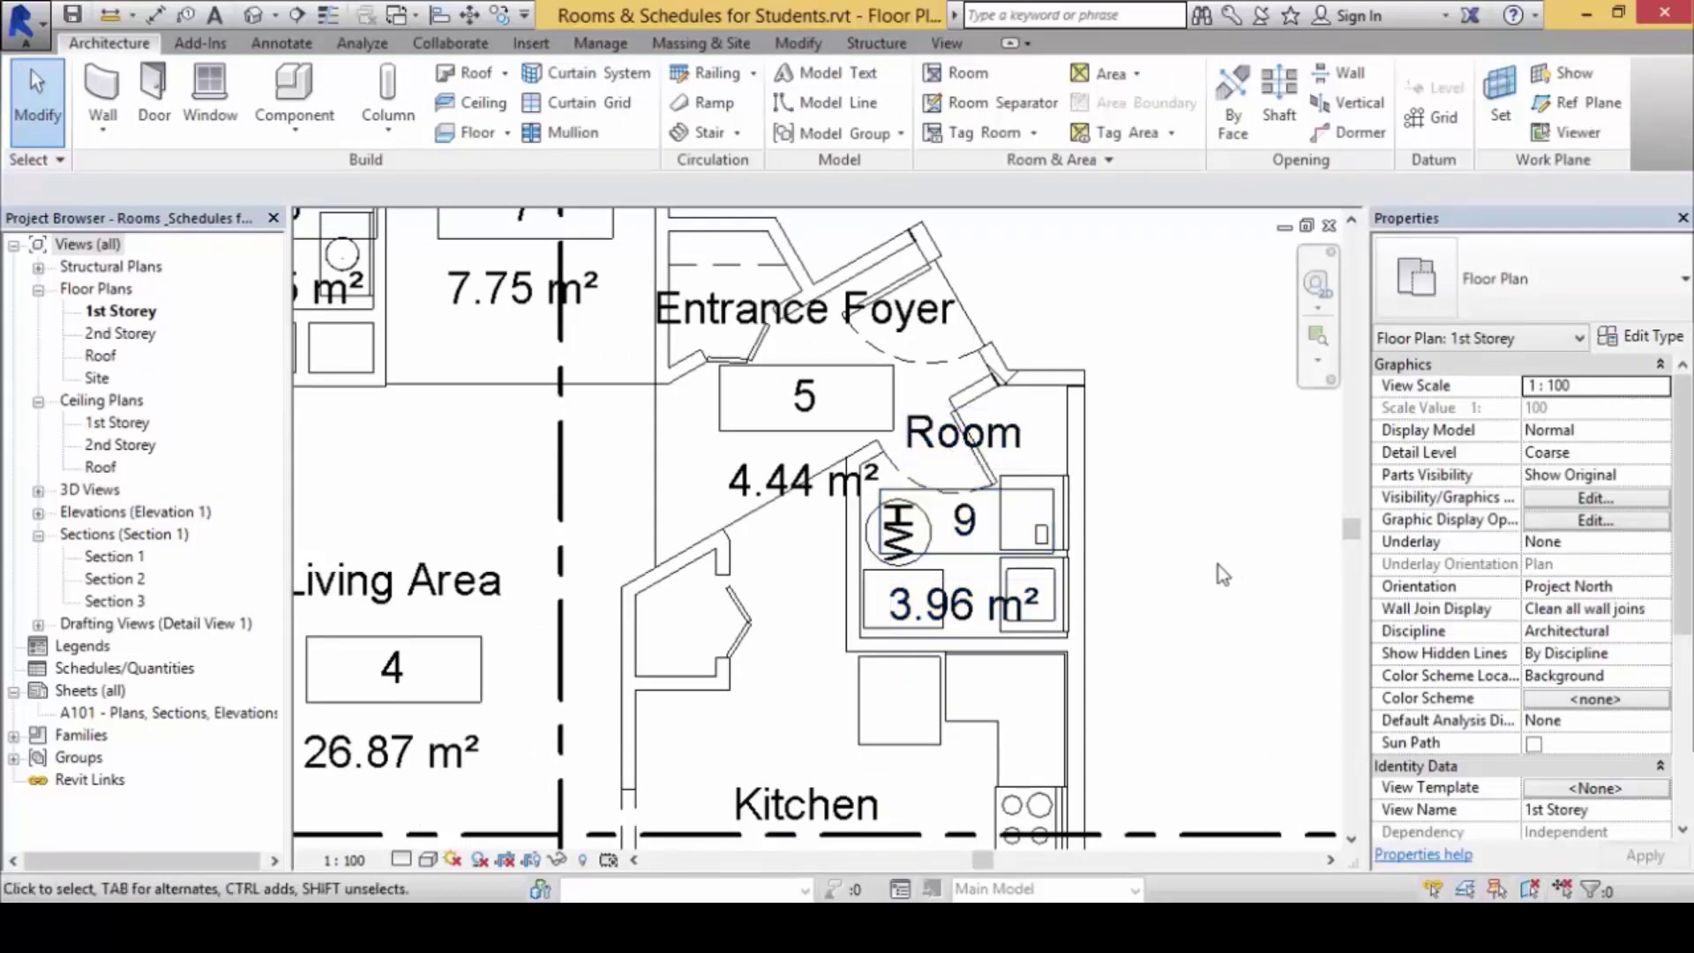
{"action": "left_click", "coordinate": [991, 537]}
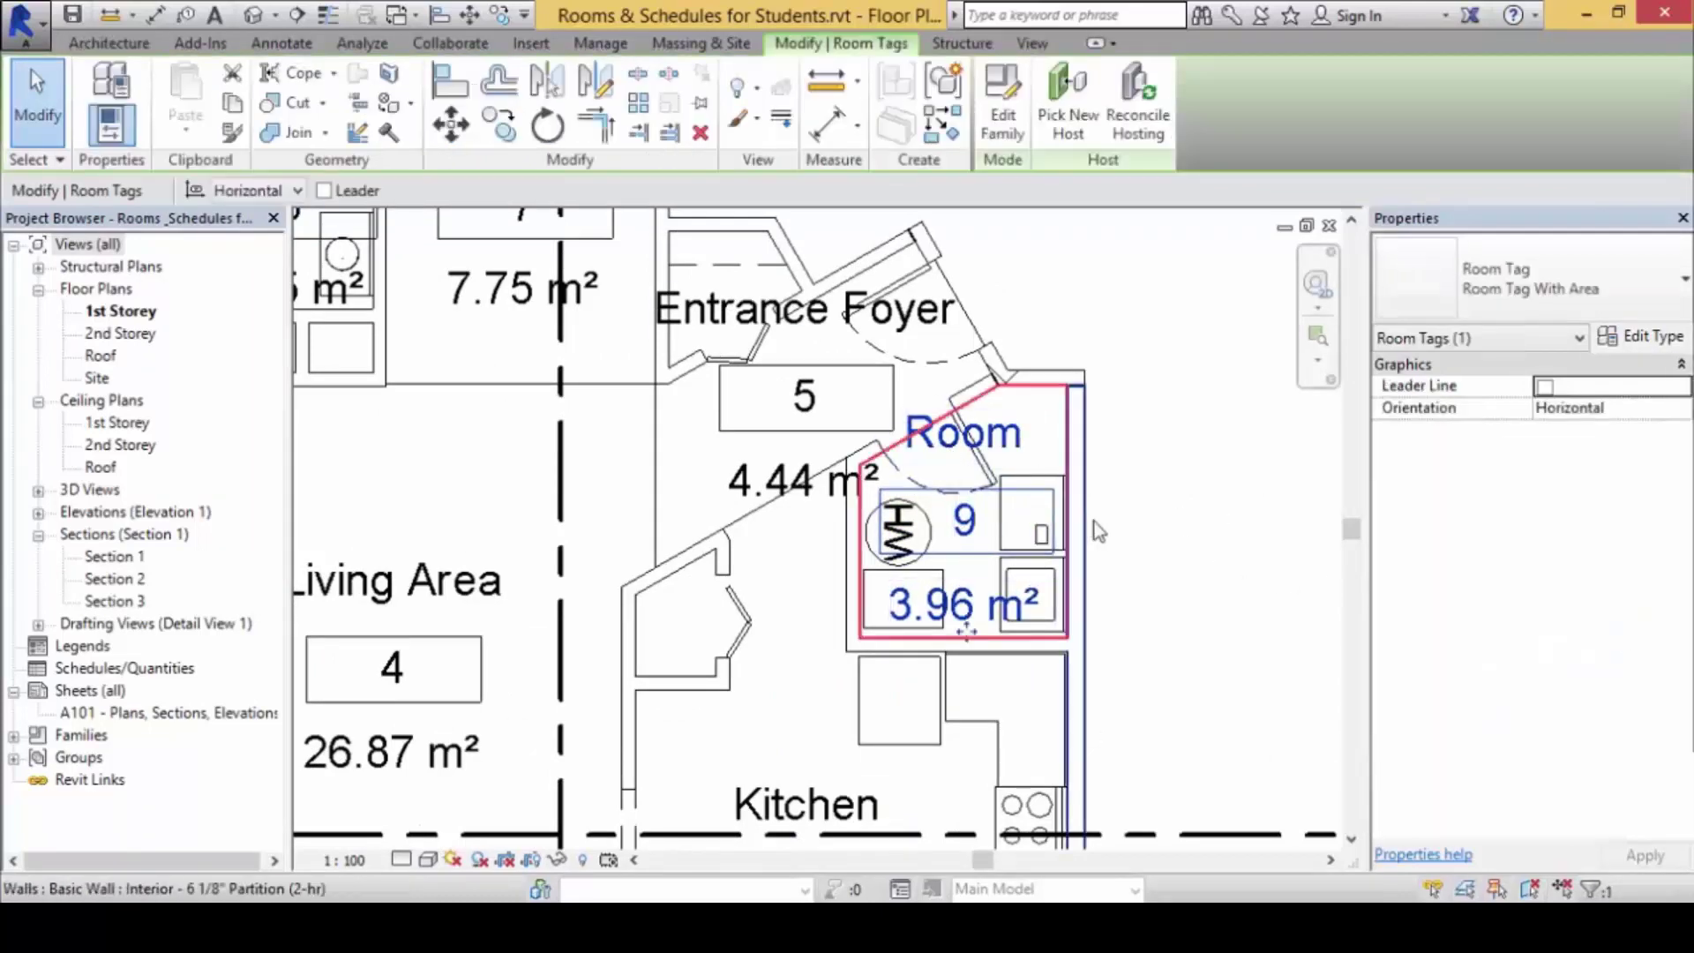
{"action": "left_click", "coordinate": [1157, 578]}
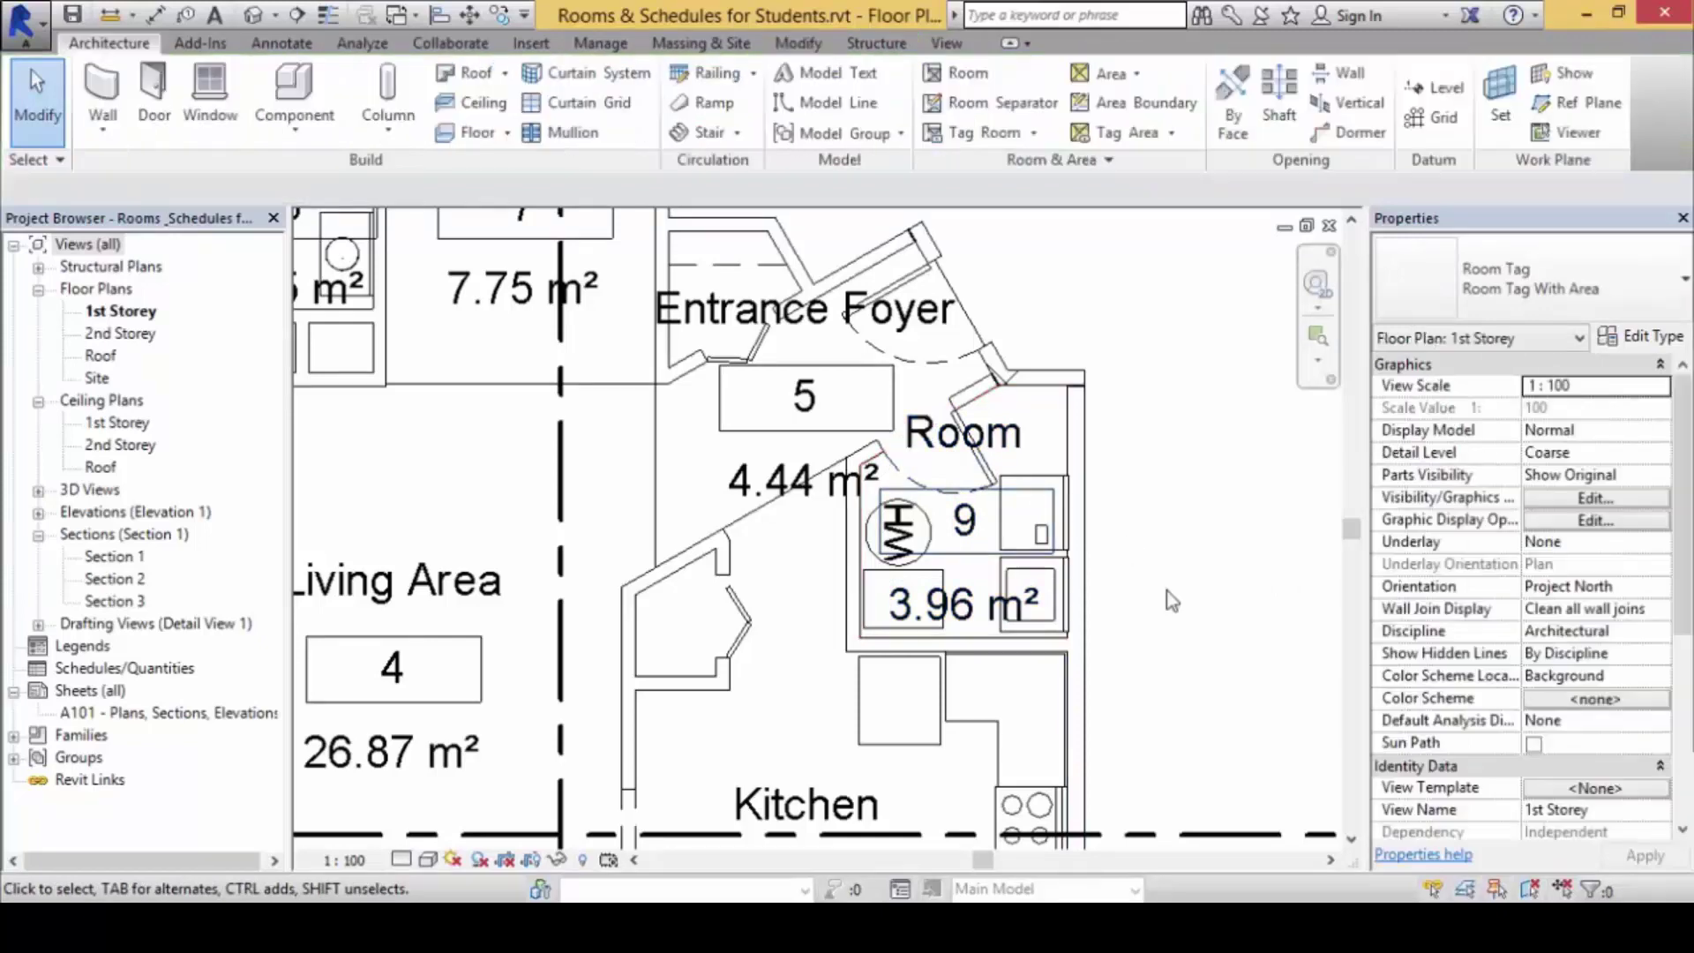
{"action": "middle_click_drag", "start_coordinate": [1147, 554], "coordinate": [1236, 584]}
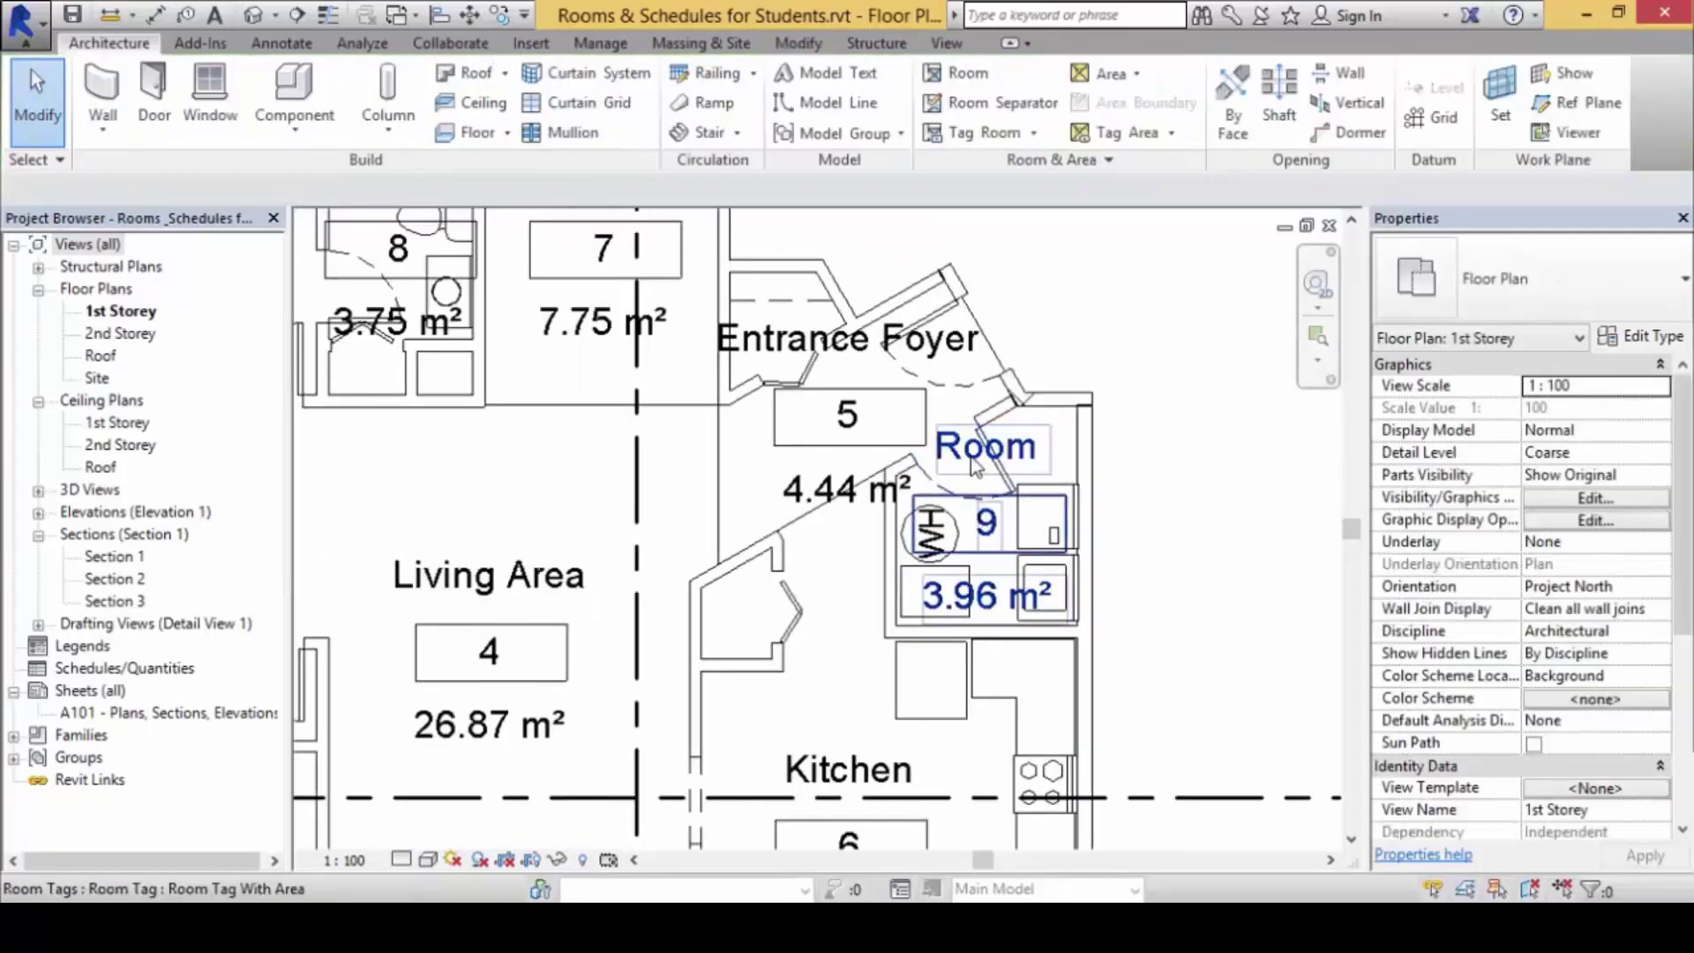
{"action": "left_click", "coordinate": [1109, 484]}
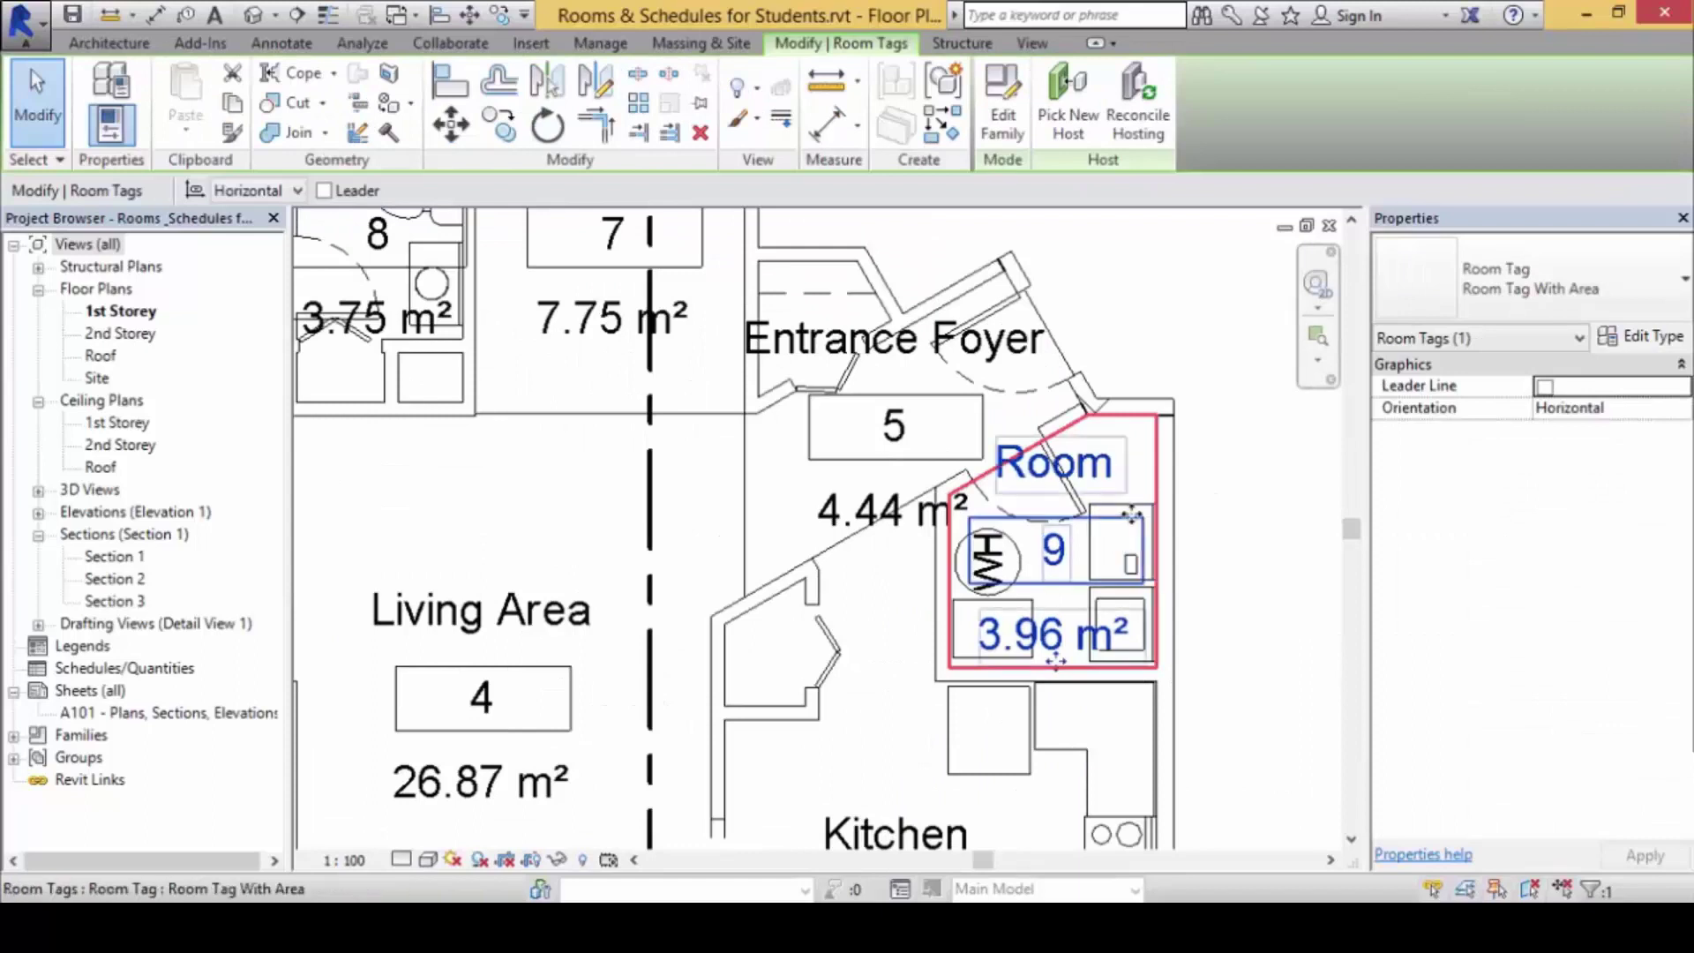
{"action": "left_click", "coordinate": [1122, 470]}
{"action": "left_click", "coordinate": [1102, 470]}
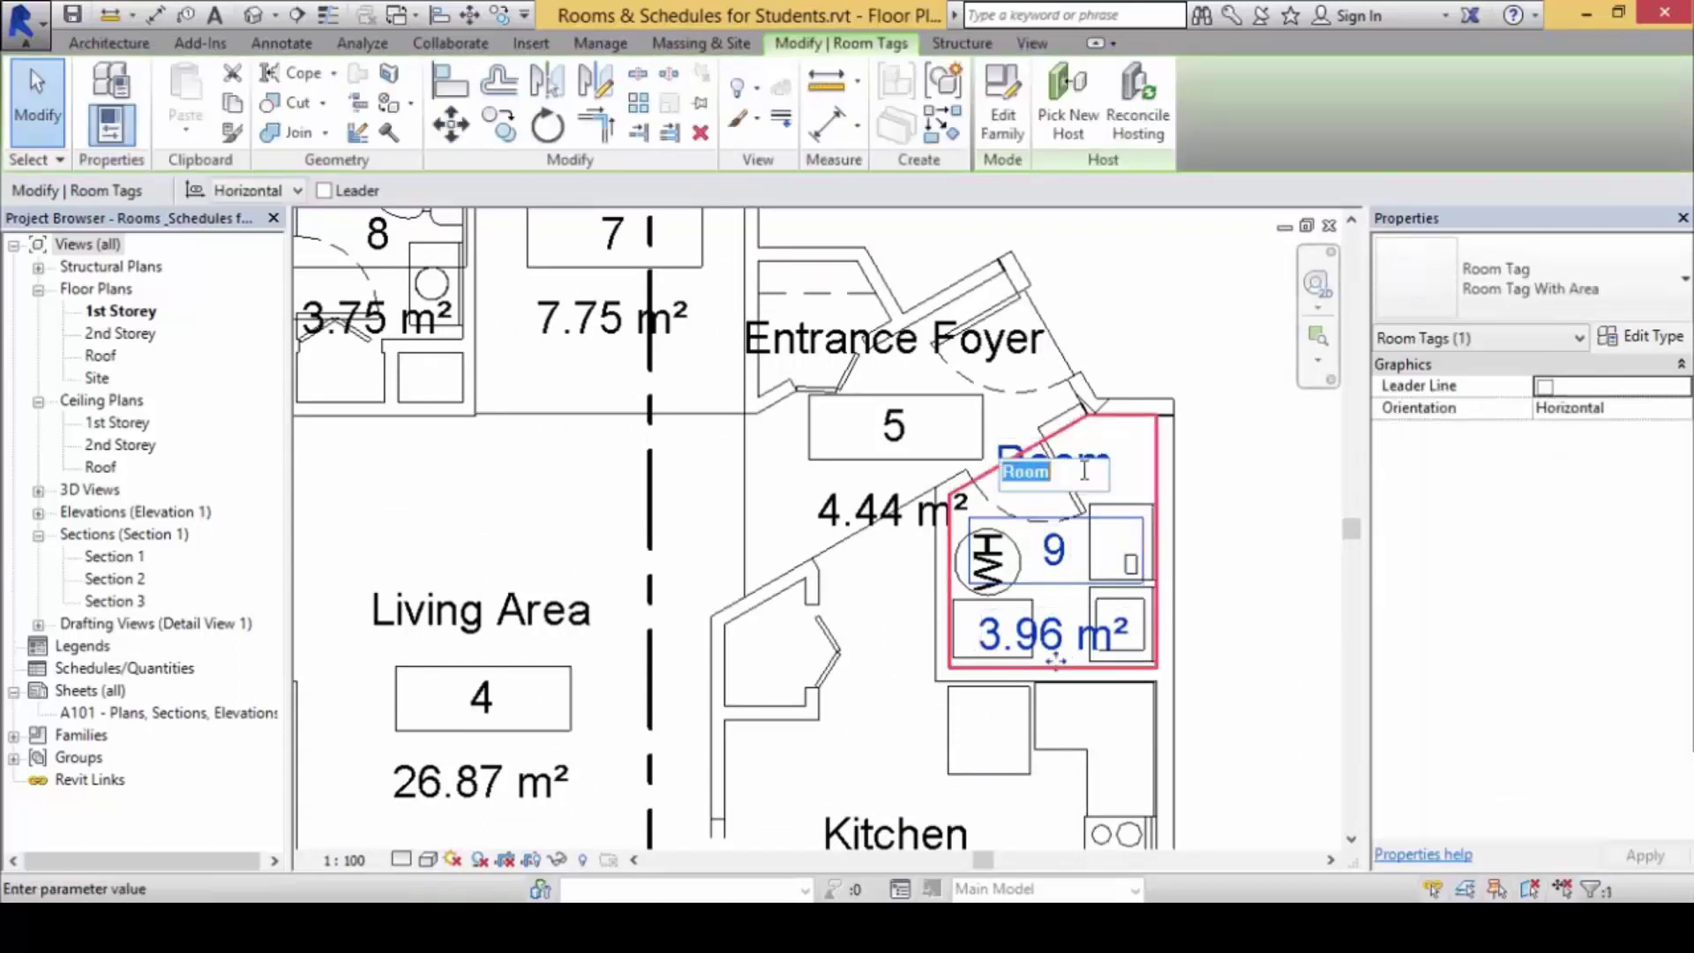
{"action": "left_click", "coordinate": [1086, 472]}
{"action": "type", "text": "Maid's Room"}
{"action": "key", "text": "Return"}
- Rename room 2 in the plan's lower-left corner as Bedroom 1 through its tag
{"action": "scroll", "coordinate": [1058, 635], "scroll_direction": "down", "scroll_amount": 4}
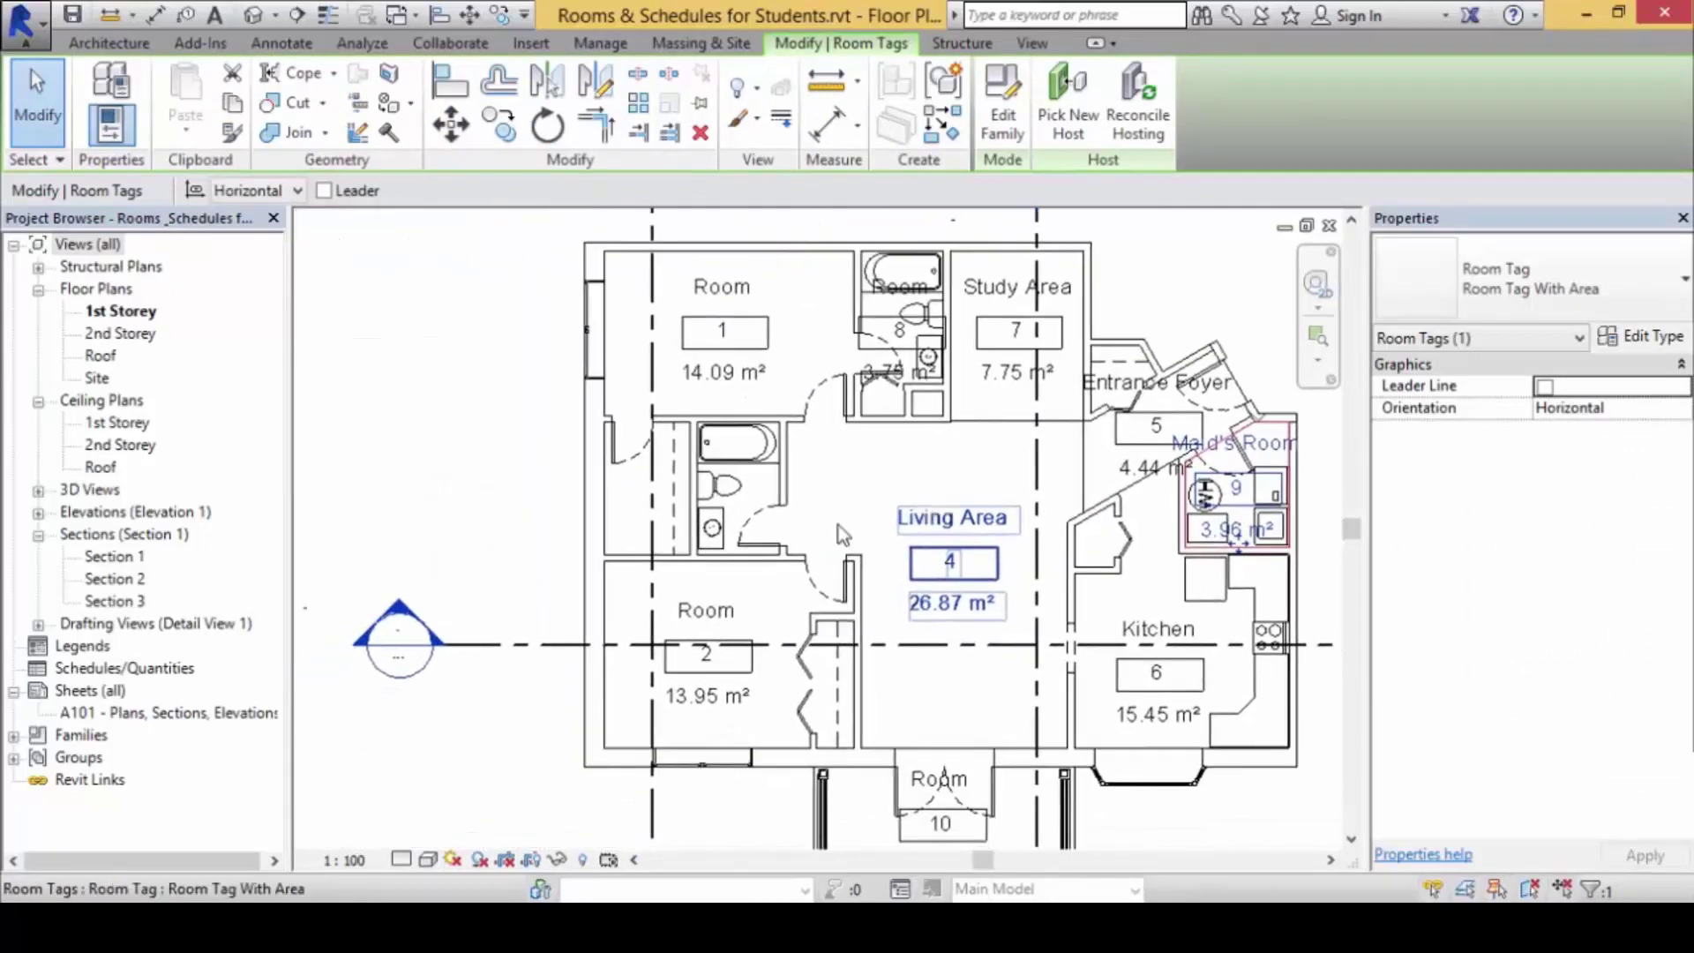
{"action": "double_click", "coordinate": [712, 612]}
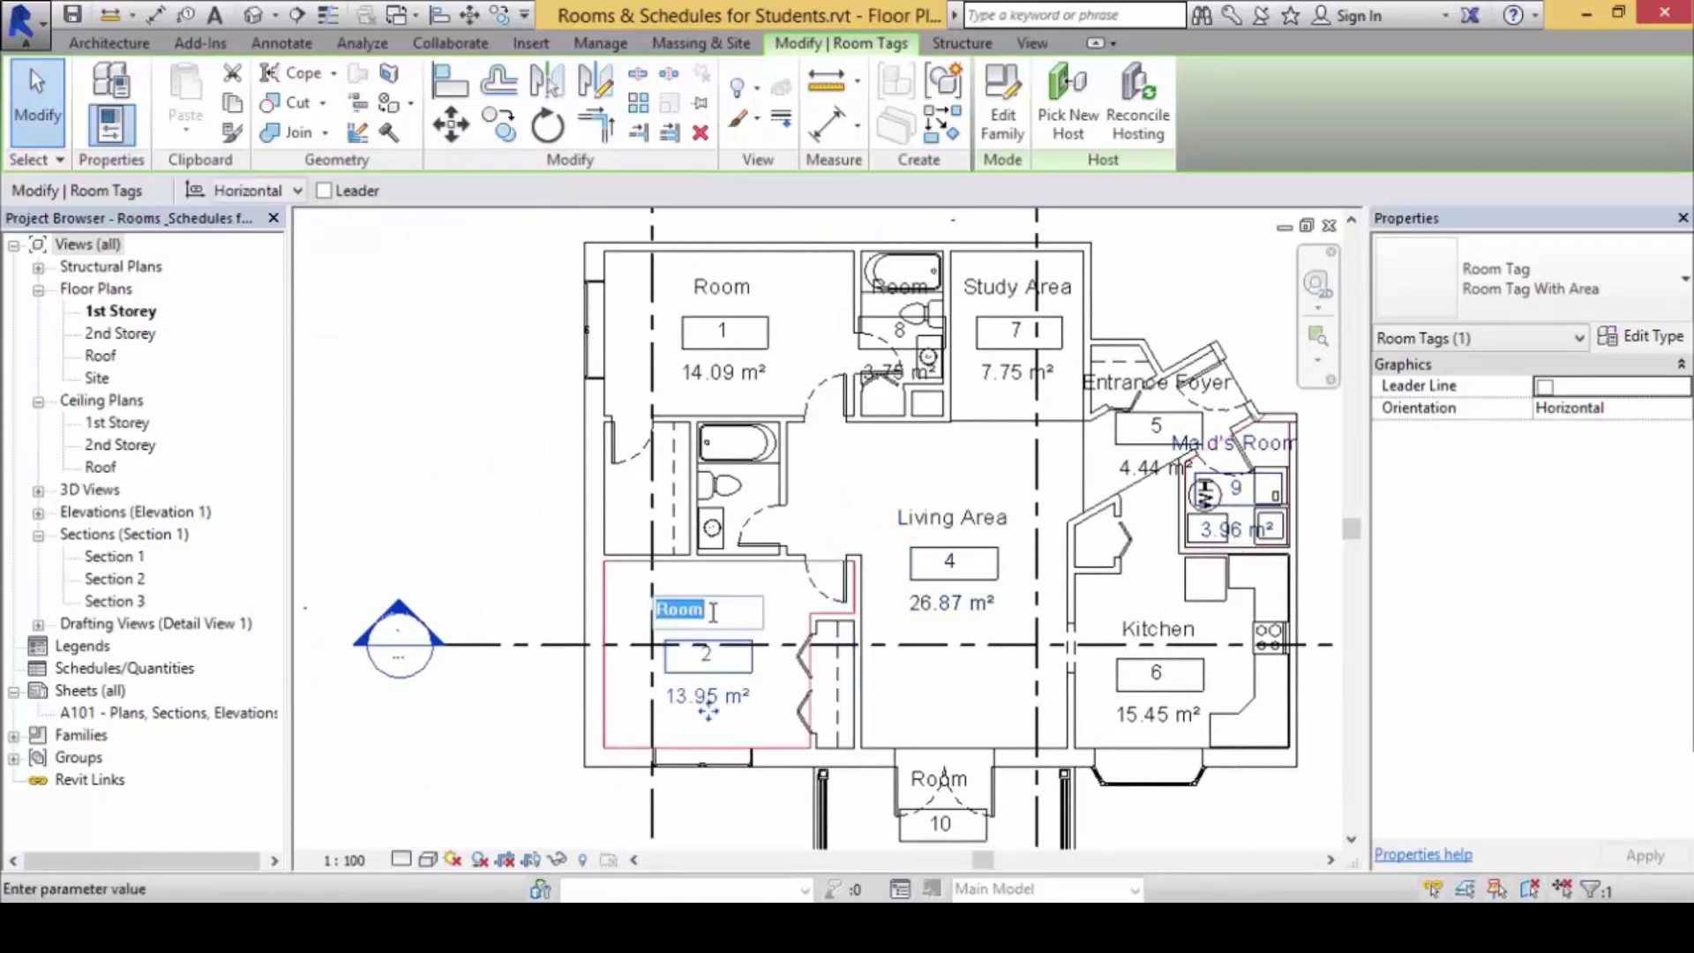
{"action": "type", "text": "Bedroom 1"}
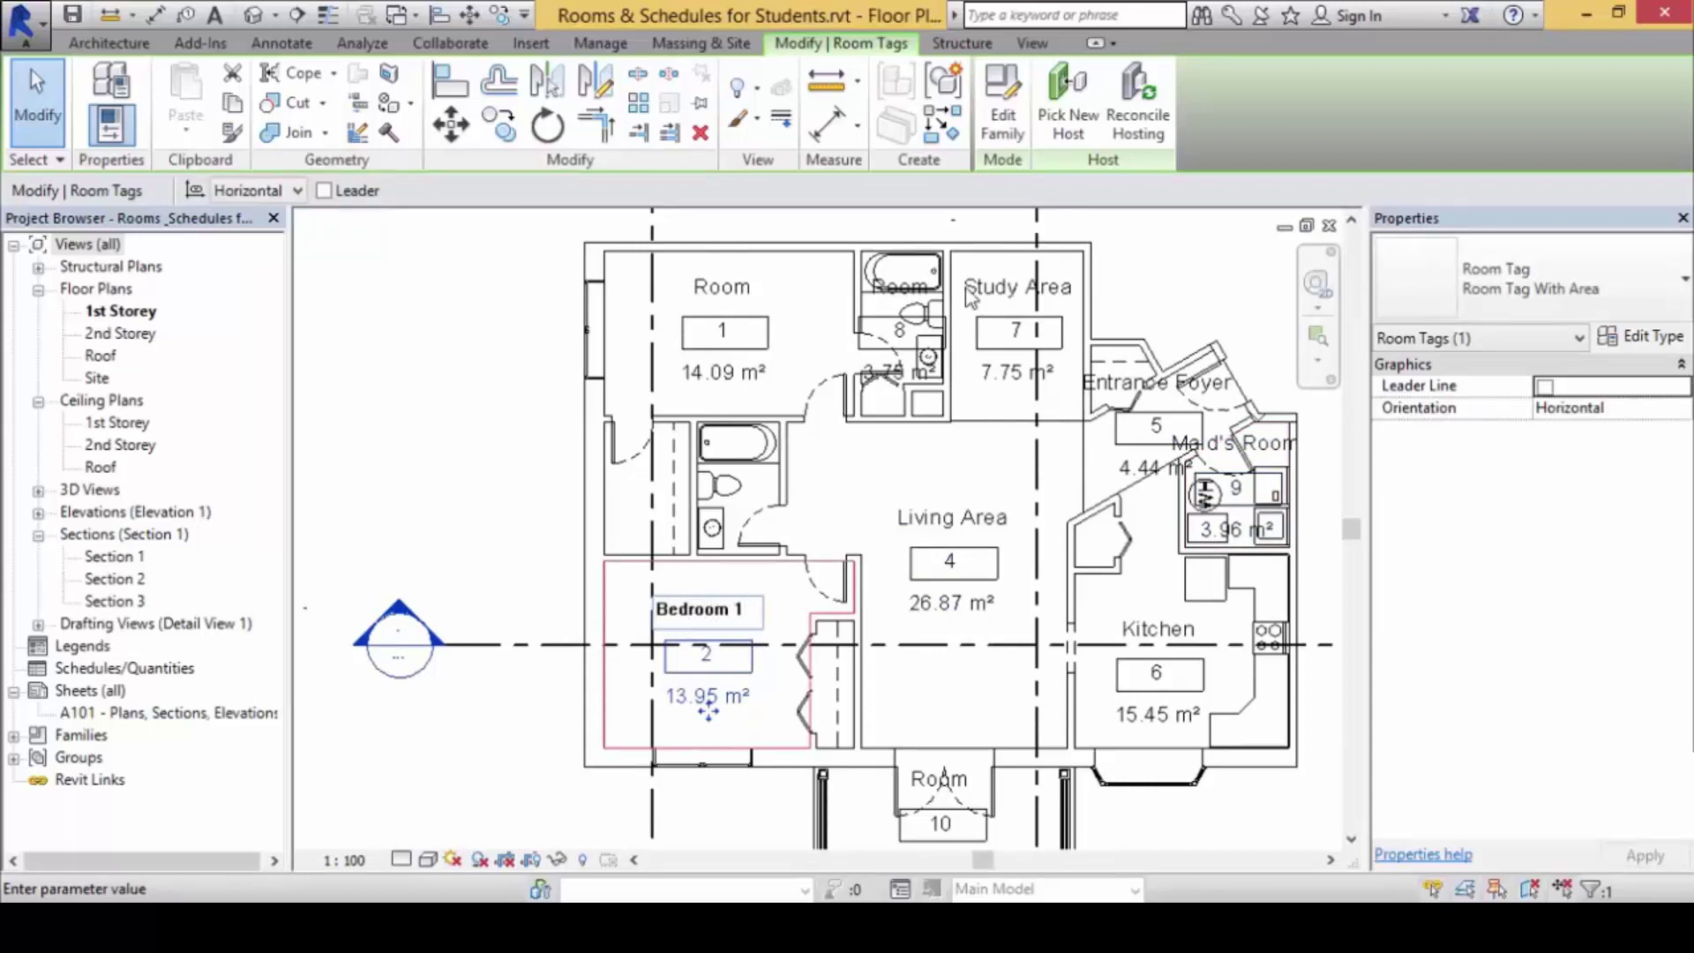
{"action": "left_click", "coordinate": [745, 291]}
- Rename room 1 in the plan's upper-left corner as Master Bedroom through its tag
{"action": "left_click", "coordinate": [724, 291]}
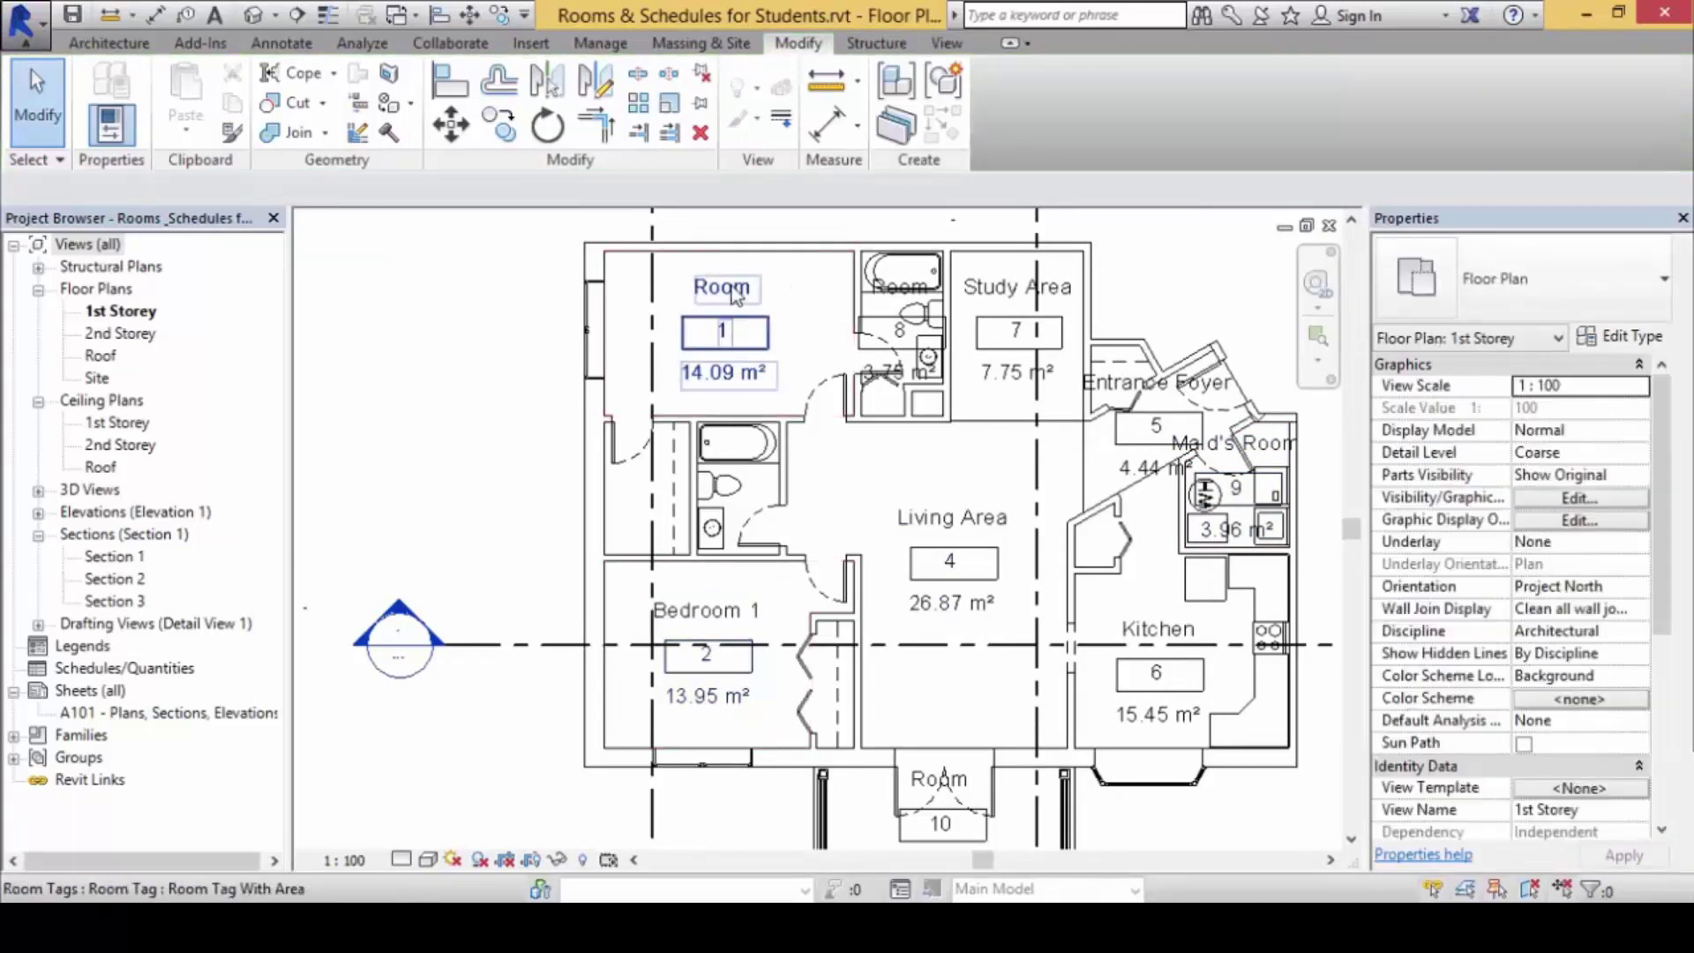
{"action": "double_click", "coordinate": [723, 286]}
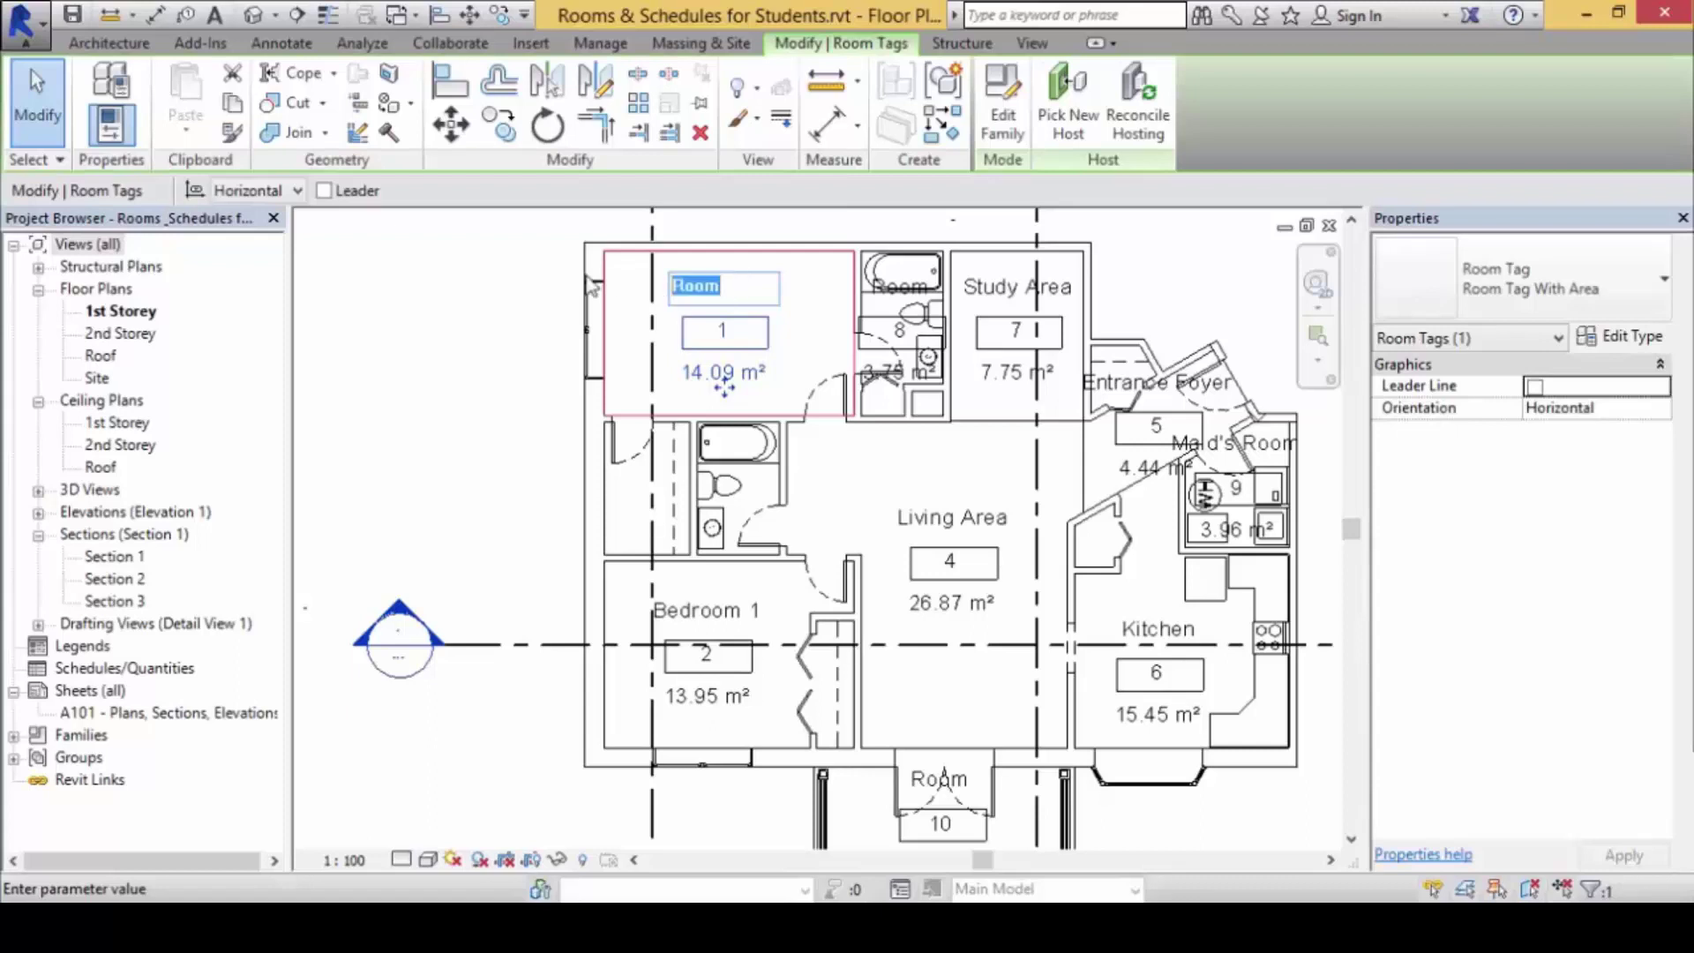
{"action": "type", "text": "Master"}
{"action": "type", "text": " Bedroom"}
{"action": "left_click", "coordinate": [591, 285]}
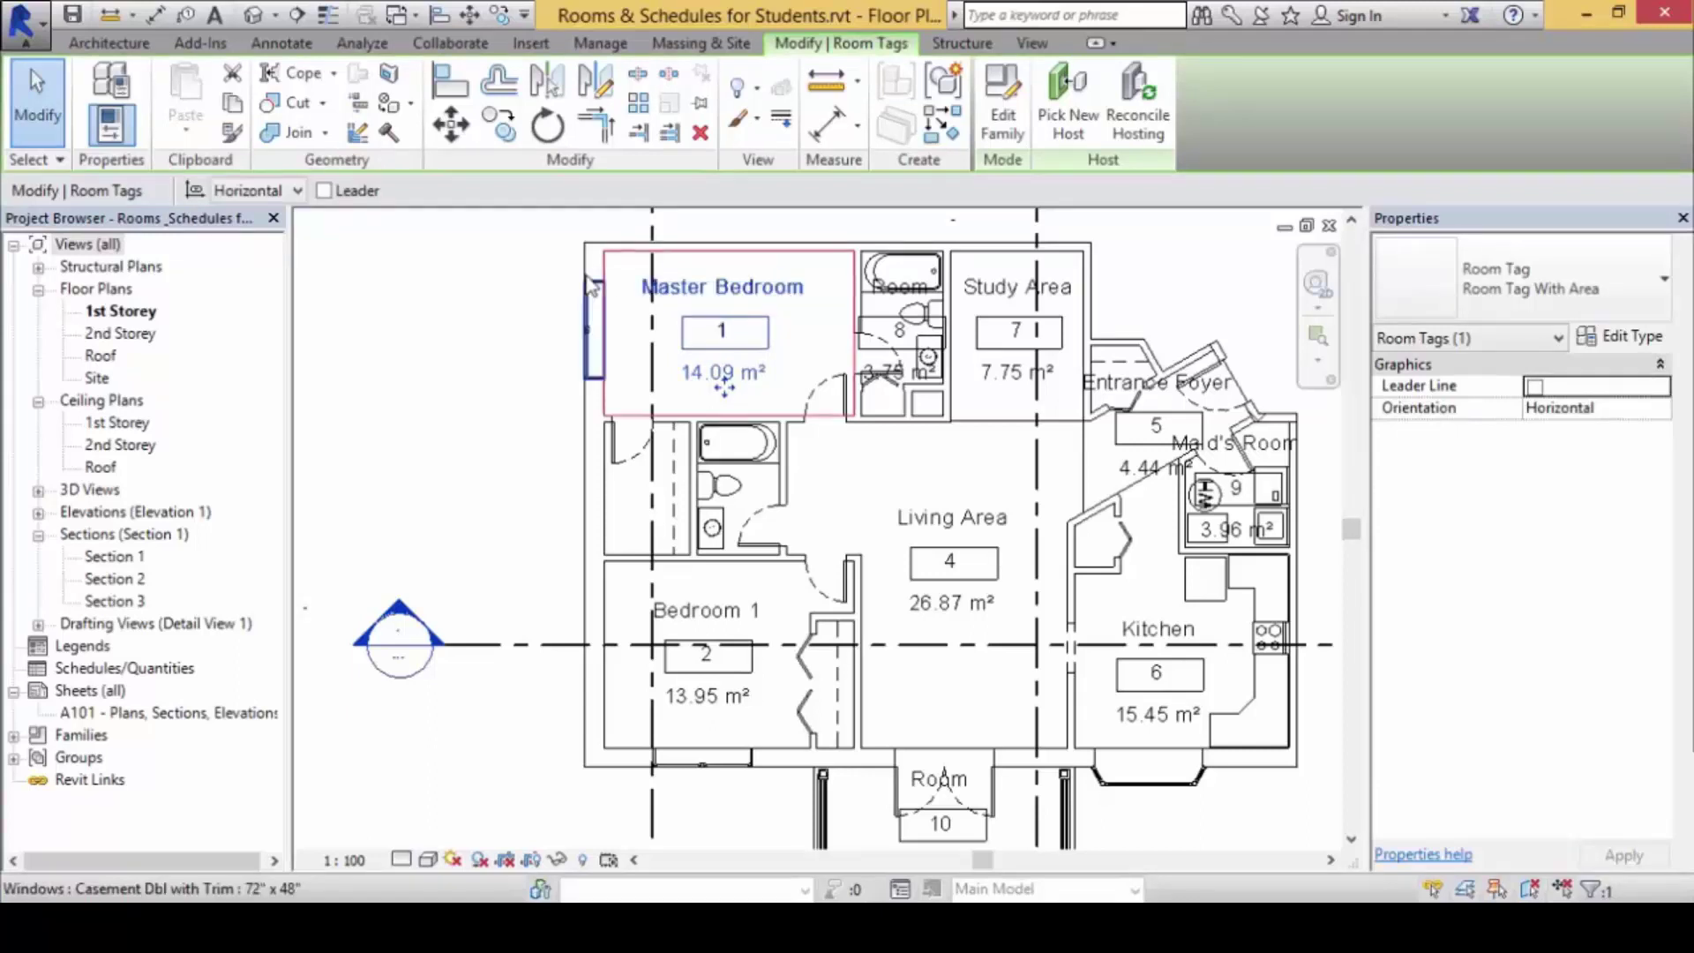
{"action": "left_click", "coordinate": [510, 379]}
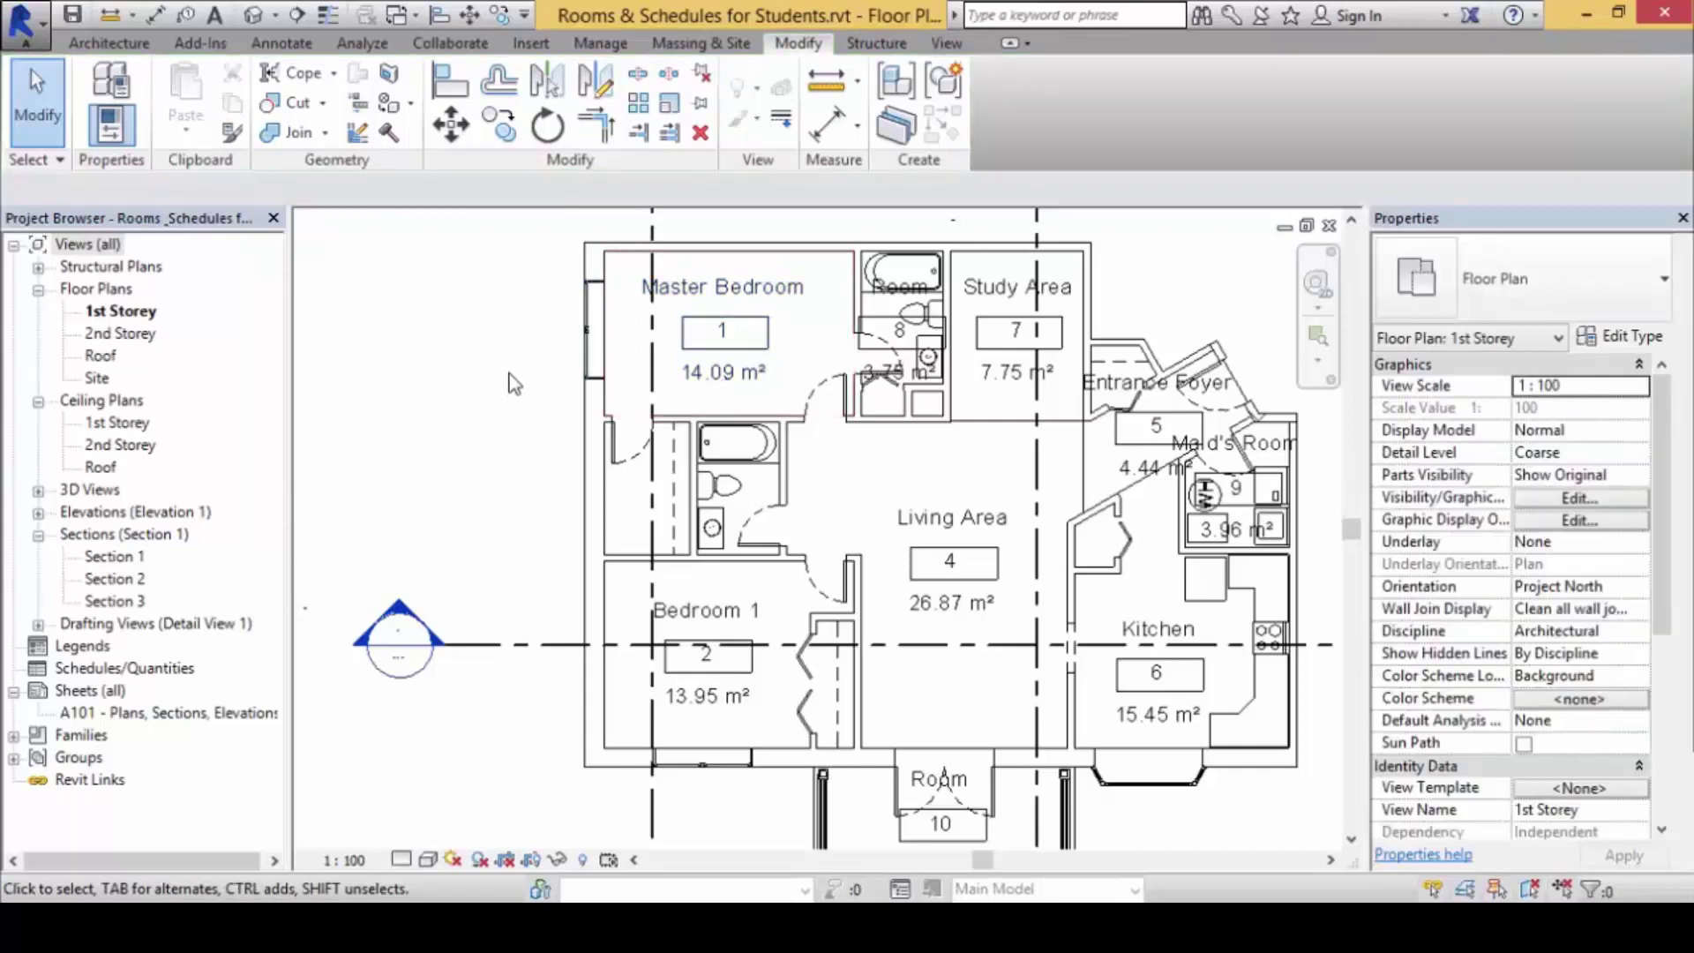
{"action": "left_click", "coordinate": [770, 340]}
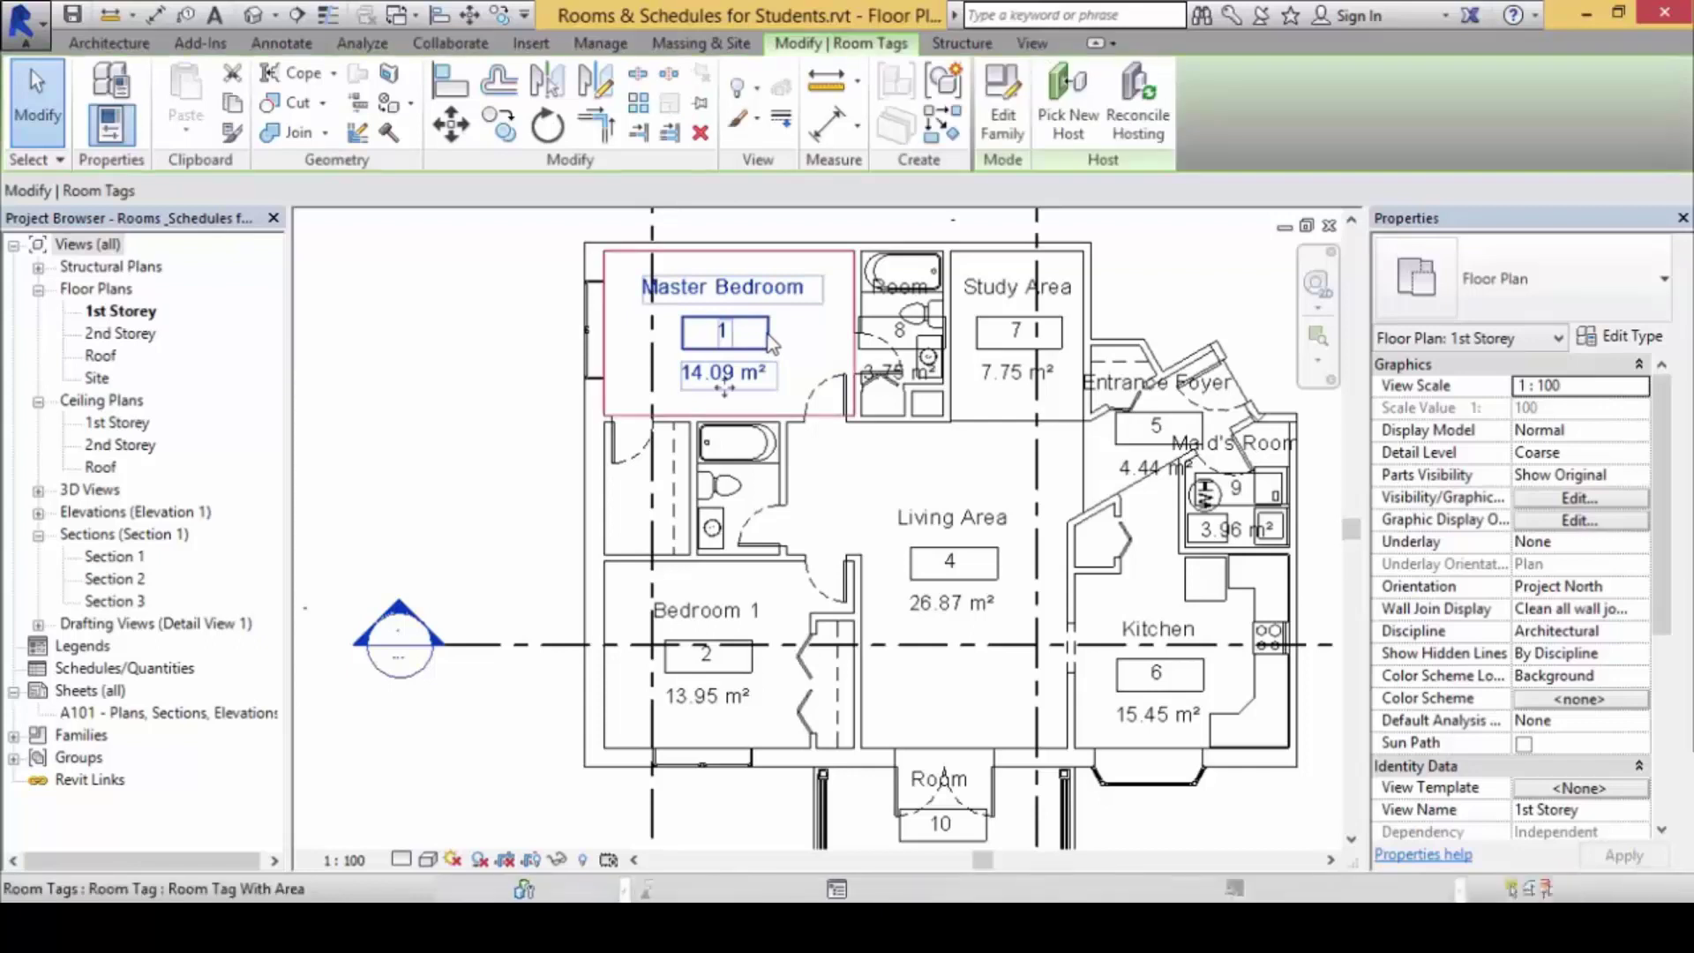
- Open the Master Bedroom tag's family to examine its name, number and area labels, and close it without saving
{"action": "double_click", "coordinate": [769, 343]}
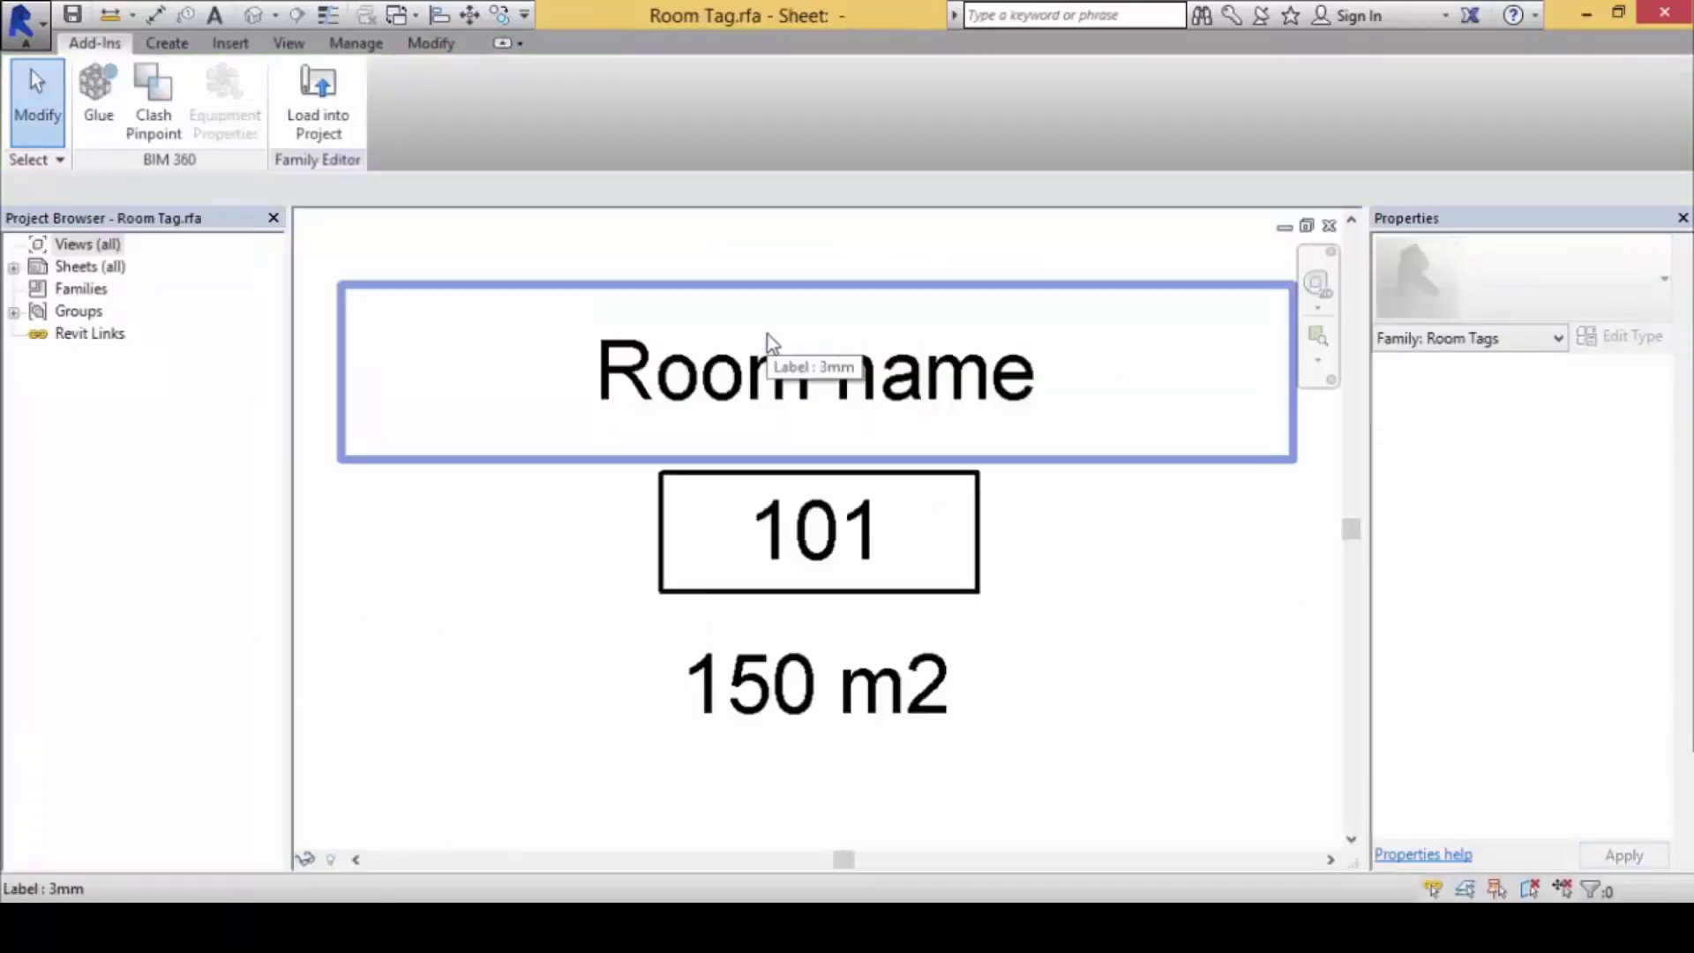
{"action": "scroll", "coordinate": [926, 494], "scroll_direction": "down", "scroll_amount": 5}
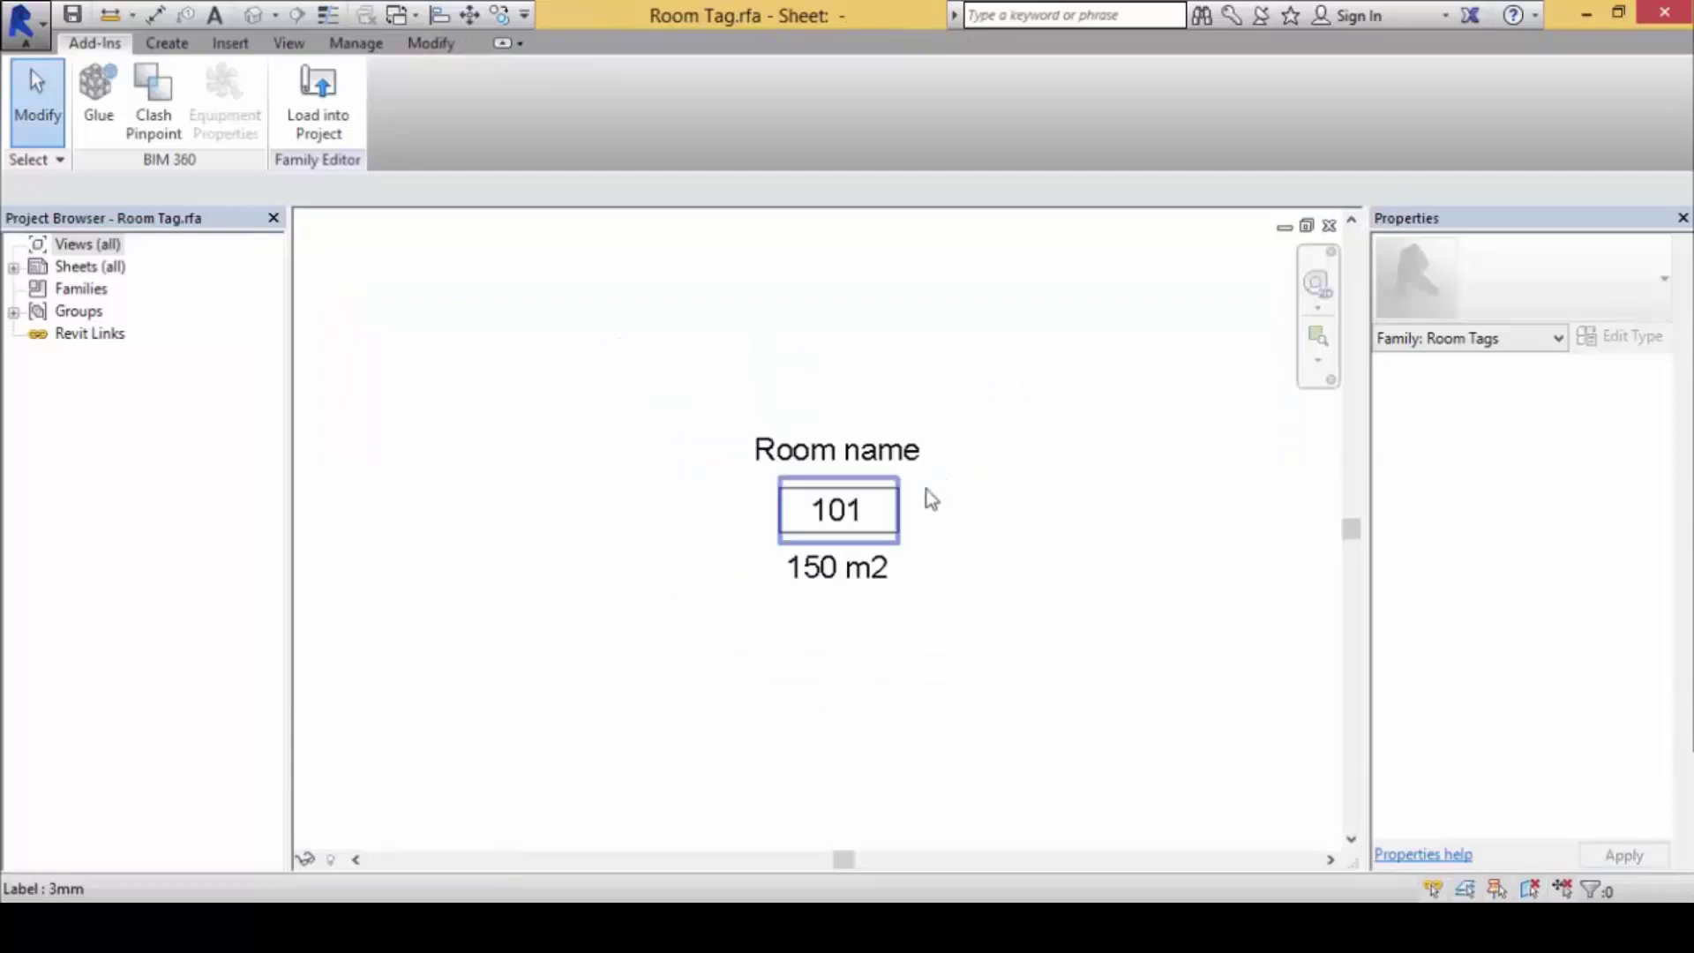
{"action": "scroll", "coordinate": [929, 529], "scroll_direction": "up", "scroll_amount": 5}
{"action": "scroll", "coordinate": [995, 620], "scroll_direction": "down", "scroll_amount": 3}
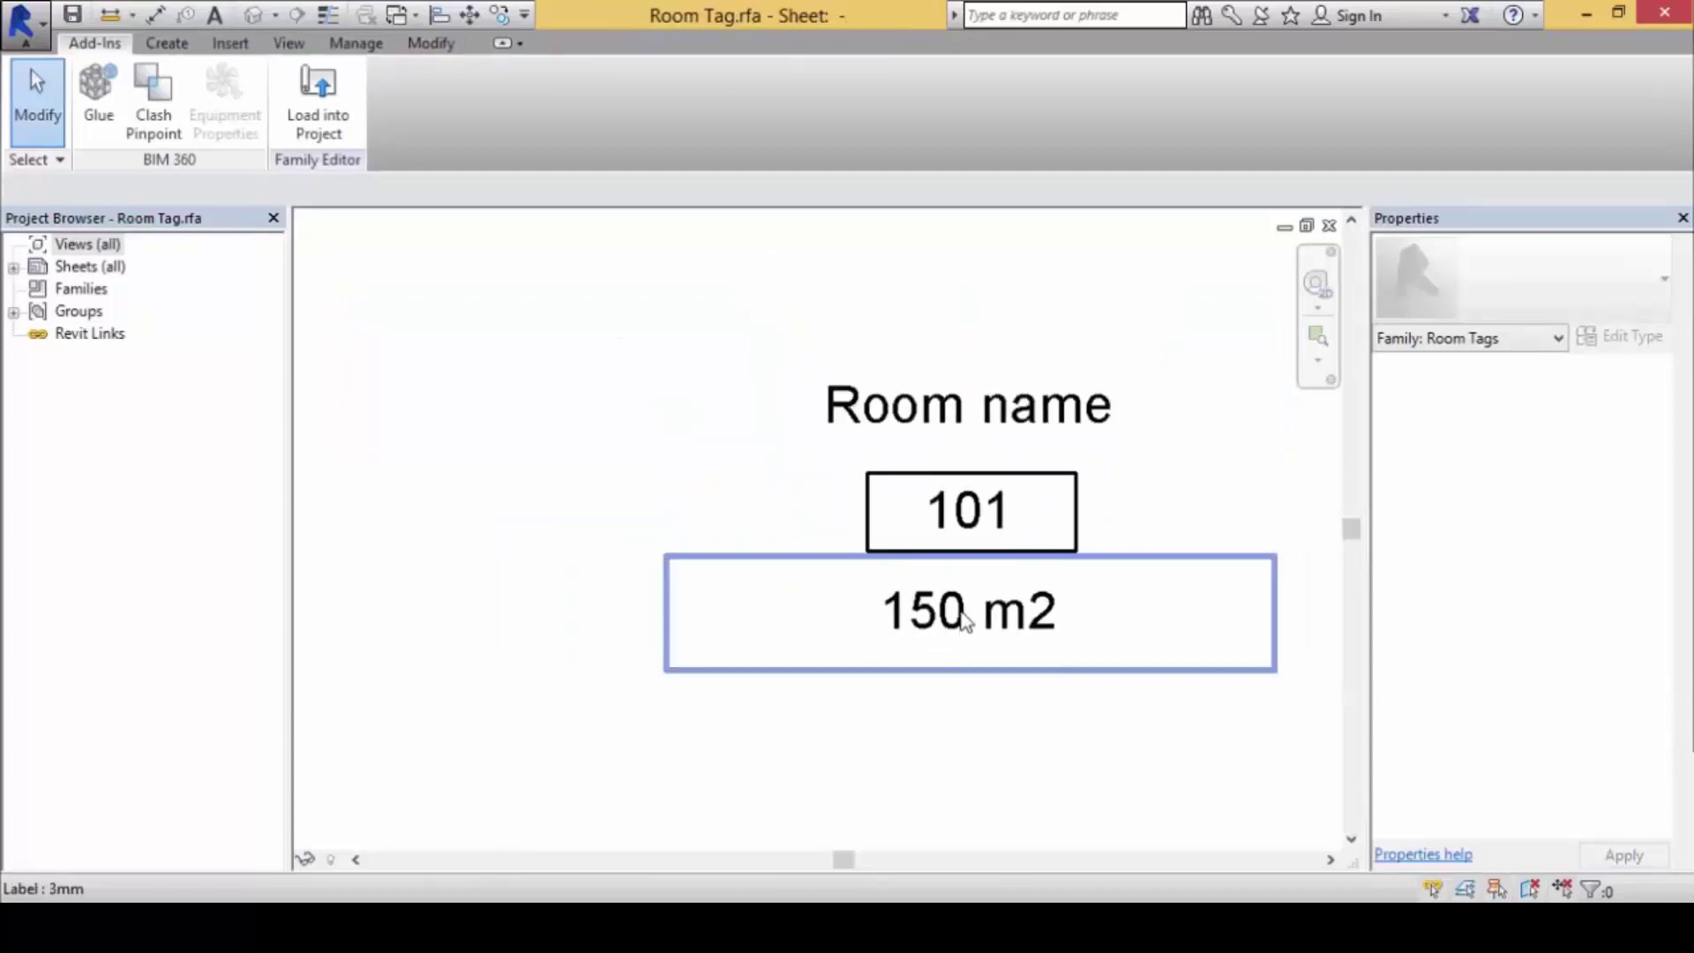
{"action": "mouse_move", "coordinate": [1059, 503]}
{"action": "middle_mouse_down"}
{"action": "mouse_move", "coordinate": [862, 507]}
{"action": "mouse_move", "coordinate": [1036, 537]}
{"action": "mouse_move", "coordinate": [1062, 512]}
{"action": "middle_mouse_up"}
{"action": "scroll", "coordinate": [914, 522], "scroll_direction": "down", "scroll_amount": 1}
{"action": "scroll", "coordinate": [933, 511], "scroll_direction": "up", "scroll_amount": 5}
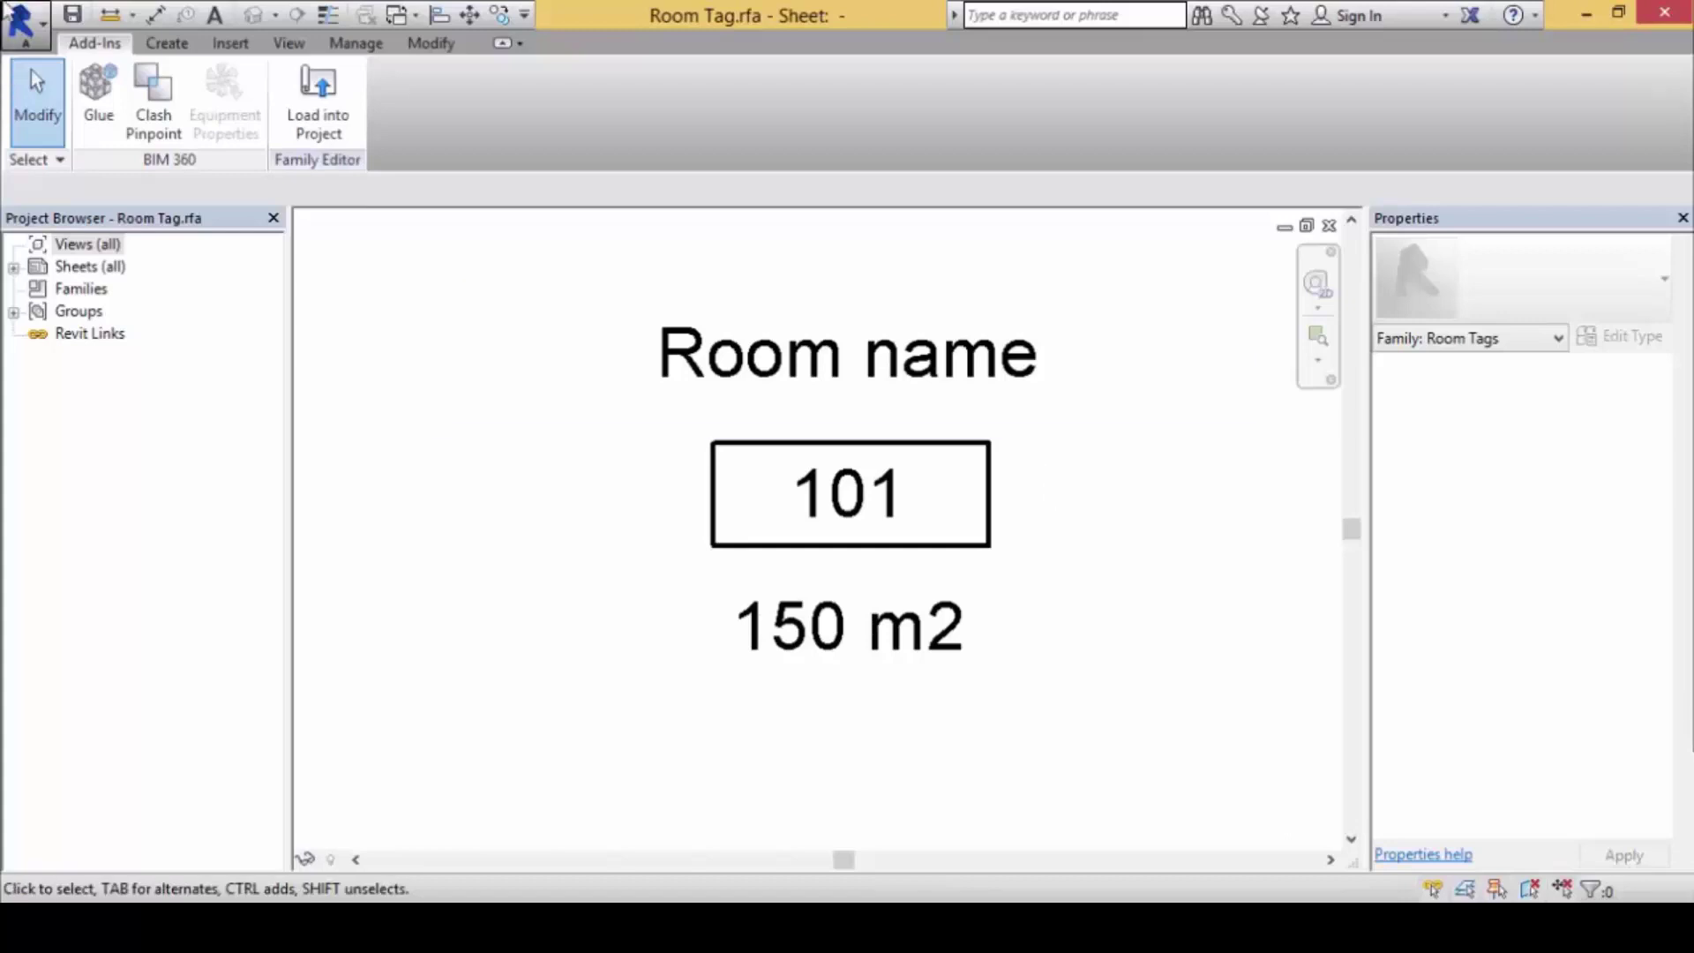
{"action": "left_click", "coordinate": [24, 26]}
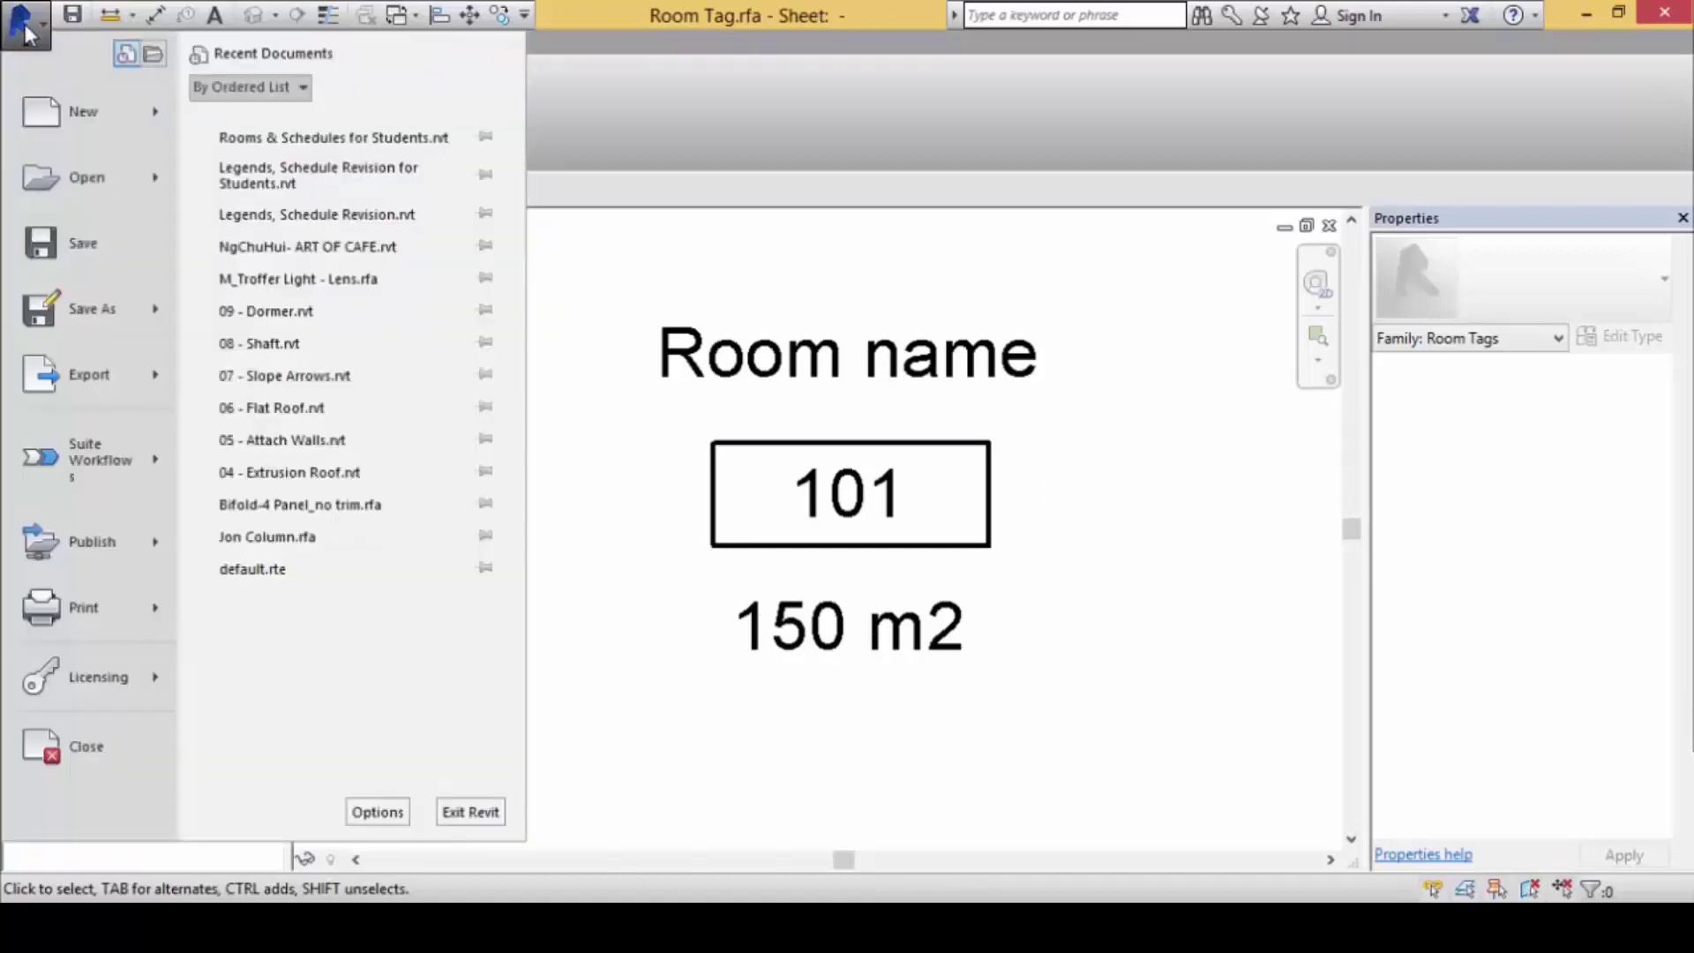
{"action": "left_click", "coordinate": [72, 757]}
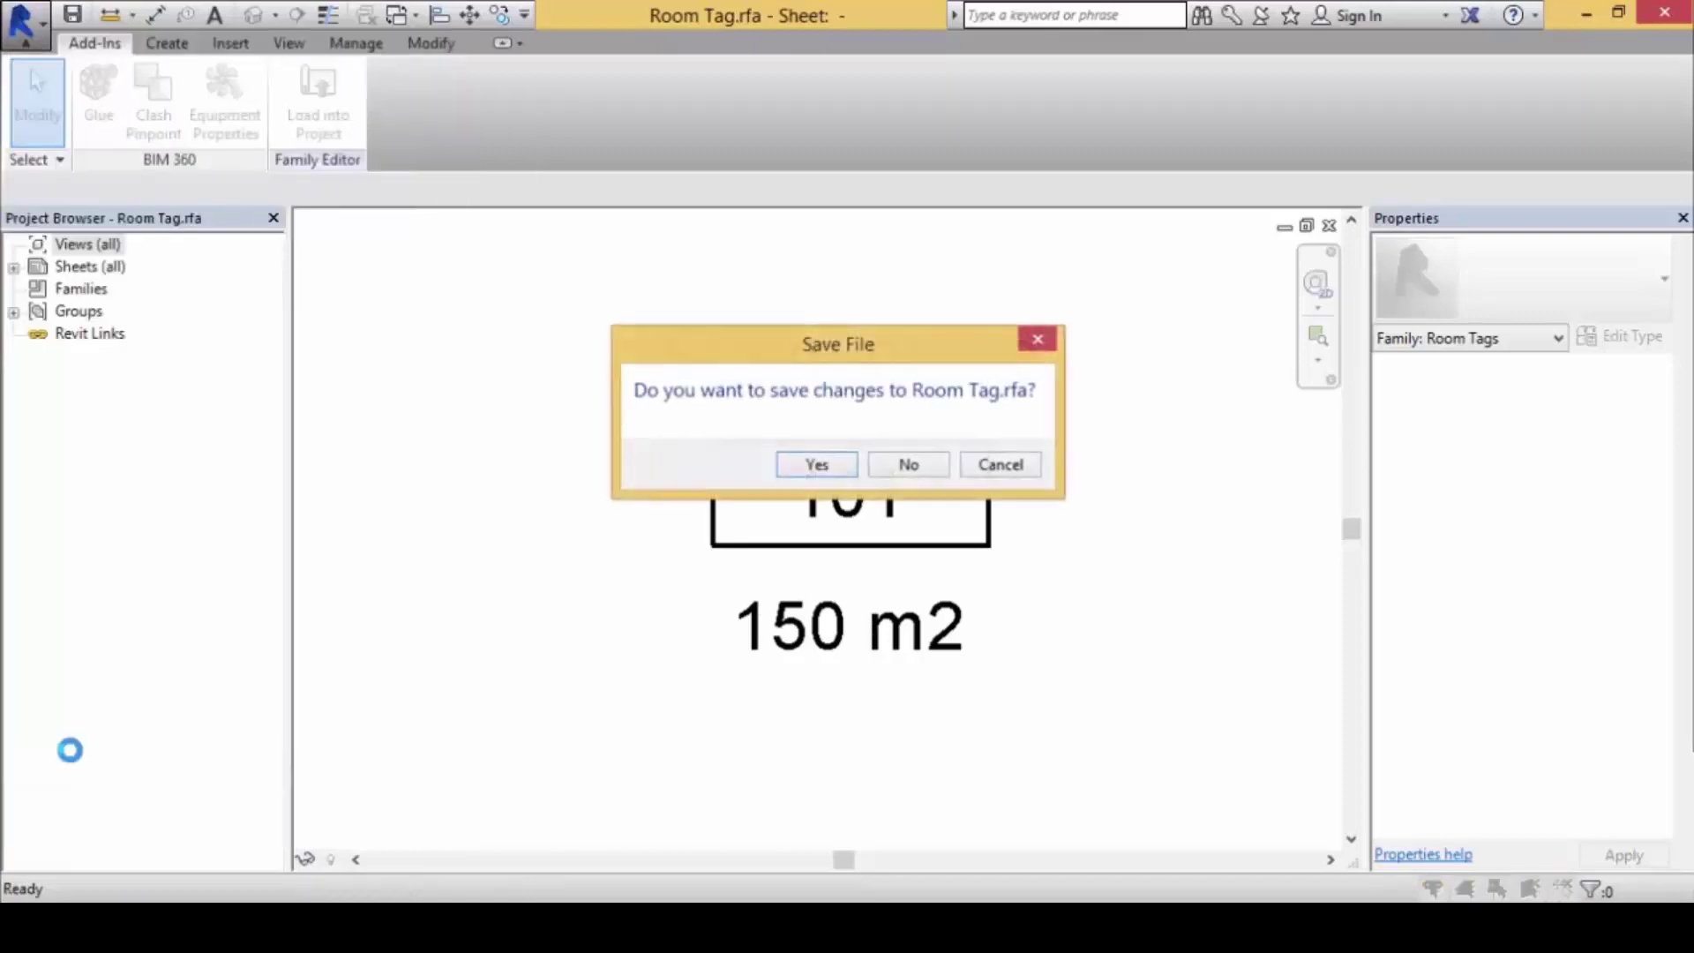
{"action": "left_click", "coordinate": [906, 465]}
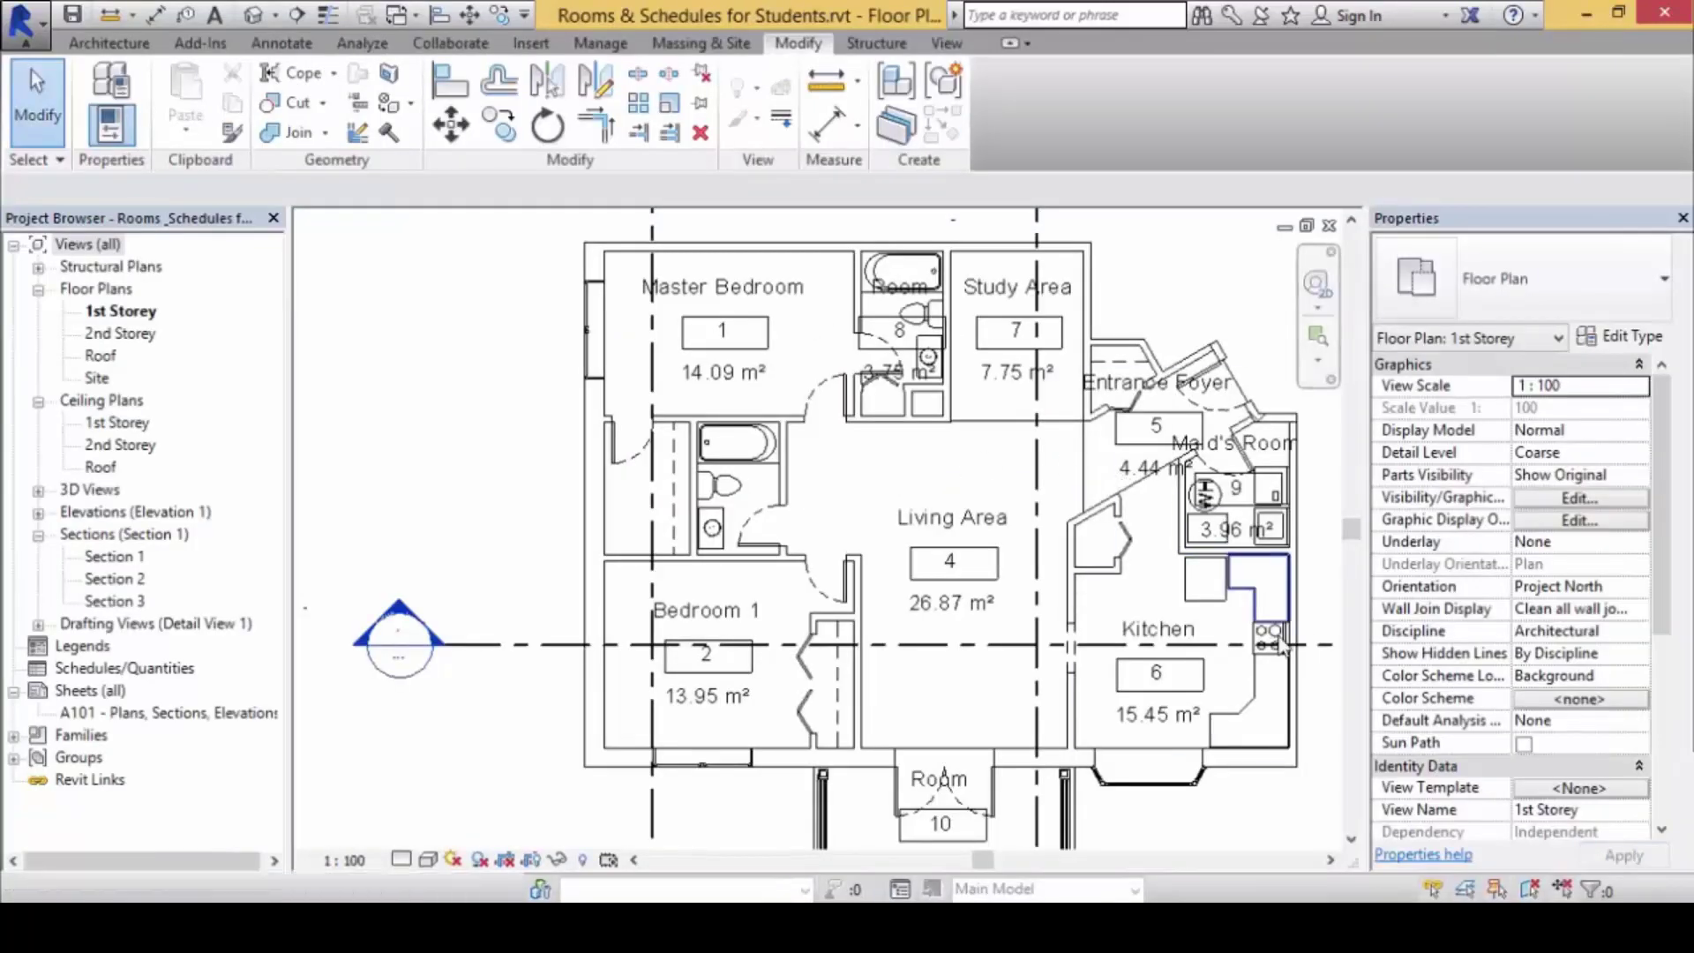
- Rename room 10, the space projecting below the Living Area, as Balcony through its tag
{"action": "scroll", "coordinate": [1007, 542], "scroll_direction": "down", "scroll_amount": 1}
{"action": "middle_click_drag", "start_coordinate": [937, 528], "coordinate": [732, 491]}
{"action": "scroll", "coordinate": [1085, 659], "scroll_direction": "down", "scroll_amount": 2}
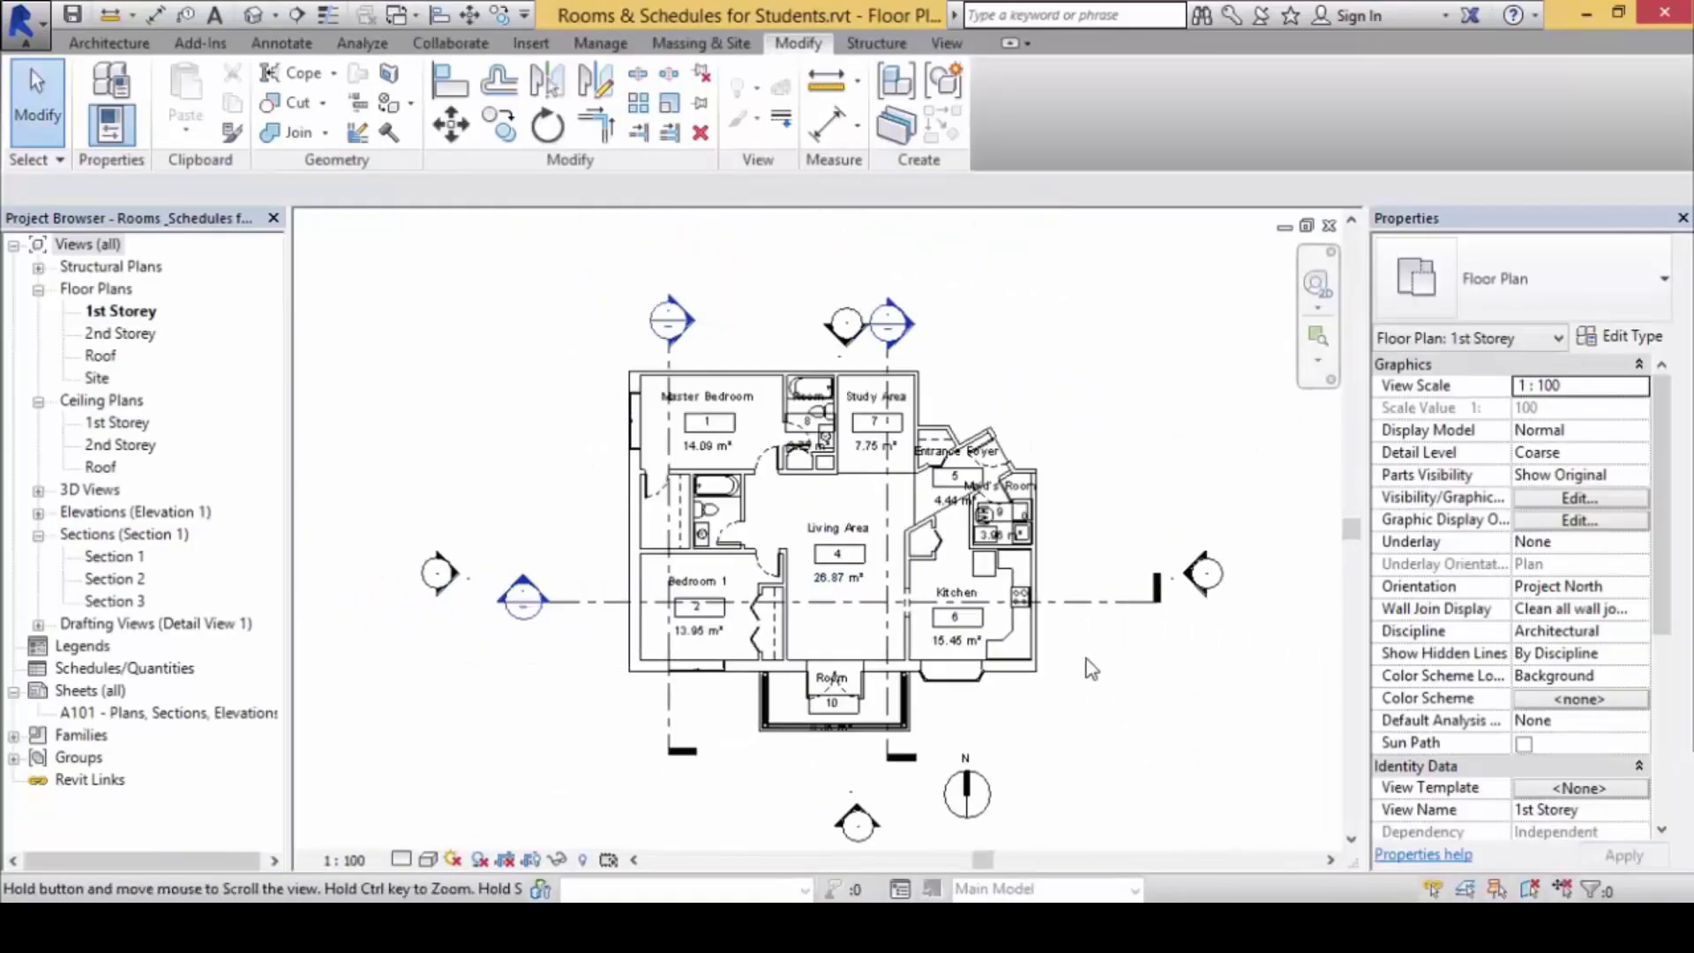
{"action": "middle_click_drag", "start_coordinate": [1085, 659], "coordinate": [1096, 667]}
{"action": "scroll", "coordinate": [809, 728], "scroll_direction": "up", "scroll_amount": 6}
{"action": "scroll", "coordinate": [934, 684], "scroll_direction": "up", "scroll_amount": 2}
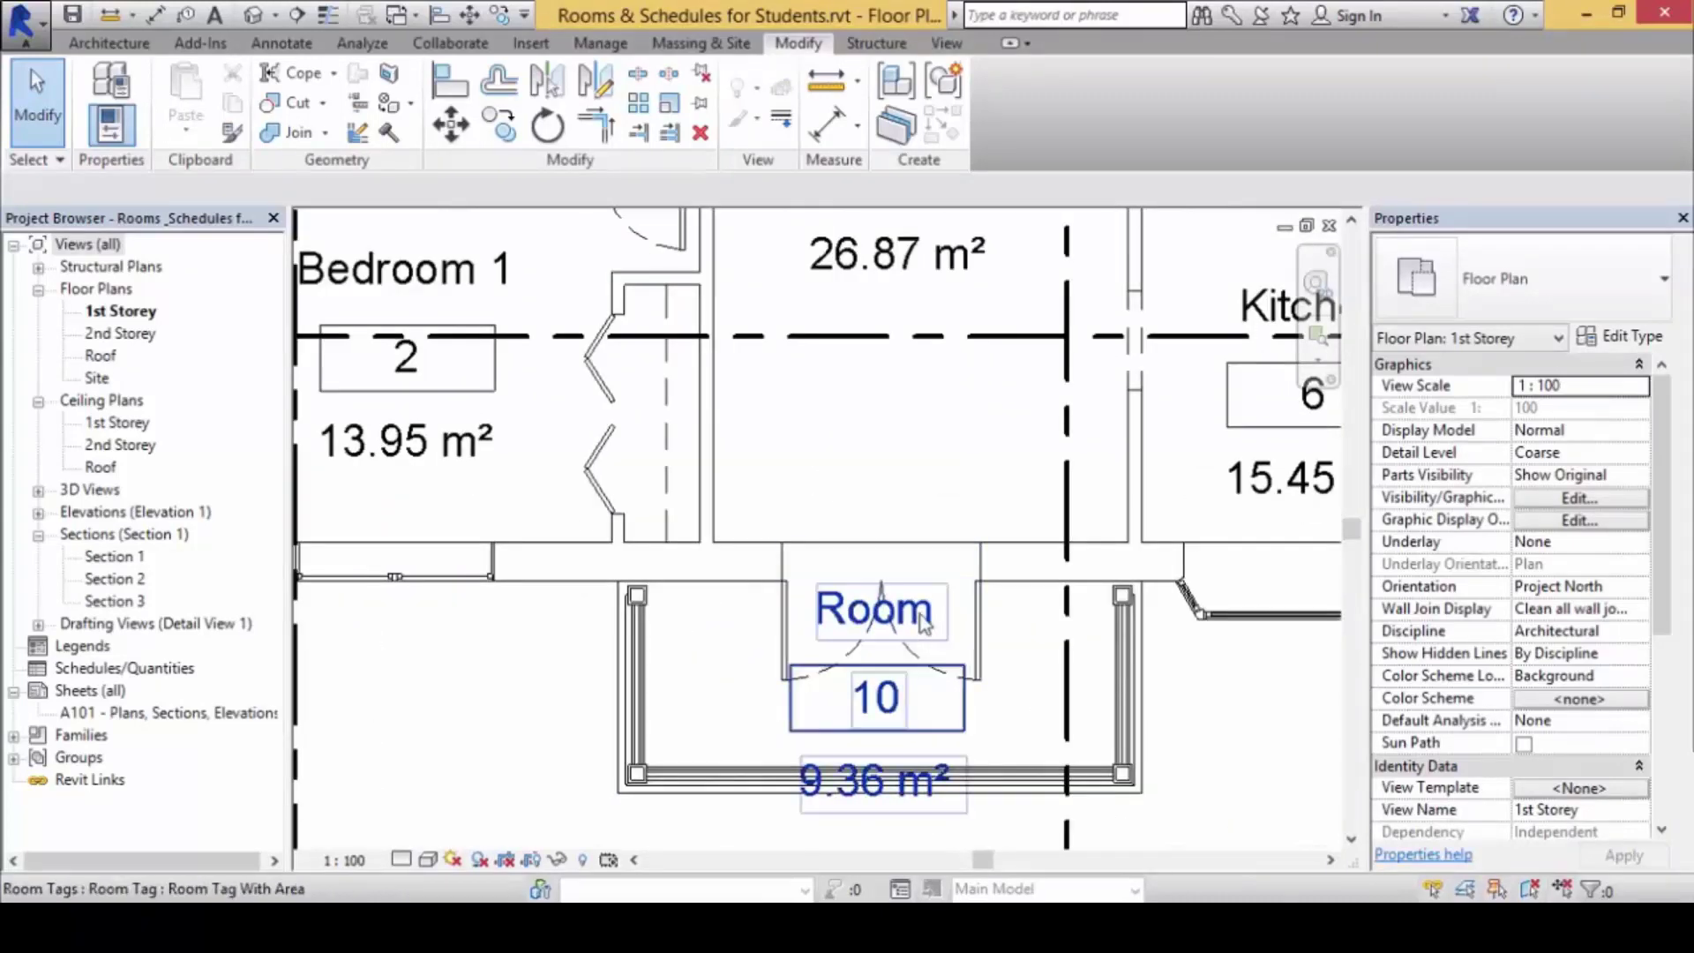
{"action": "left_click", "coordinate": [918, 633]}
{"action": "left_click", "coordinate": [917, 634]}
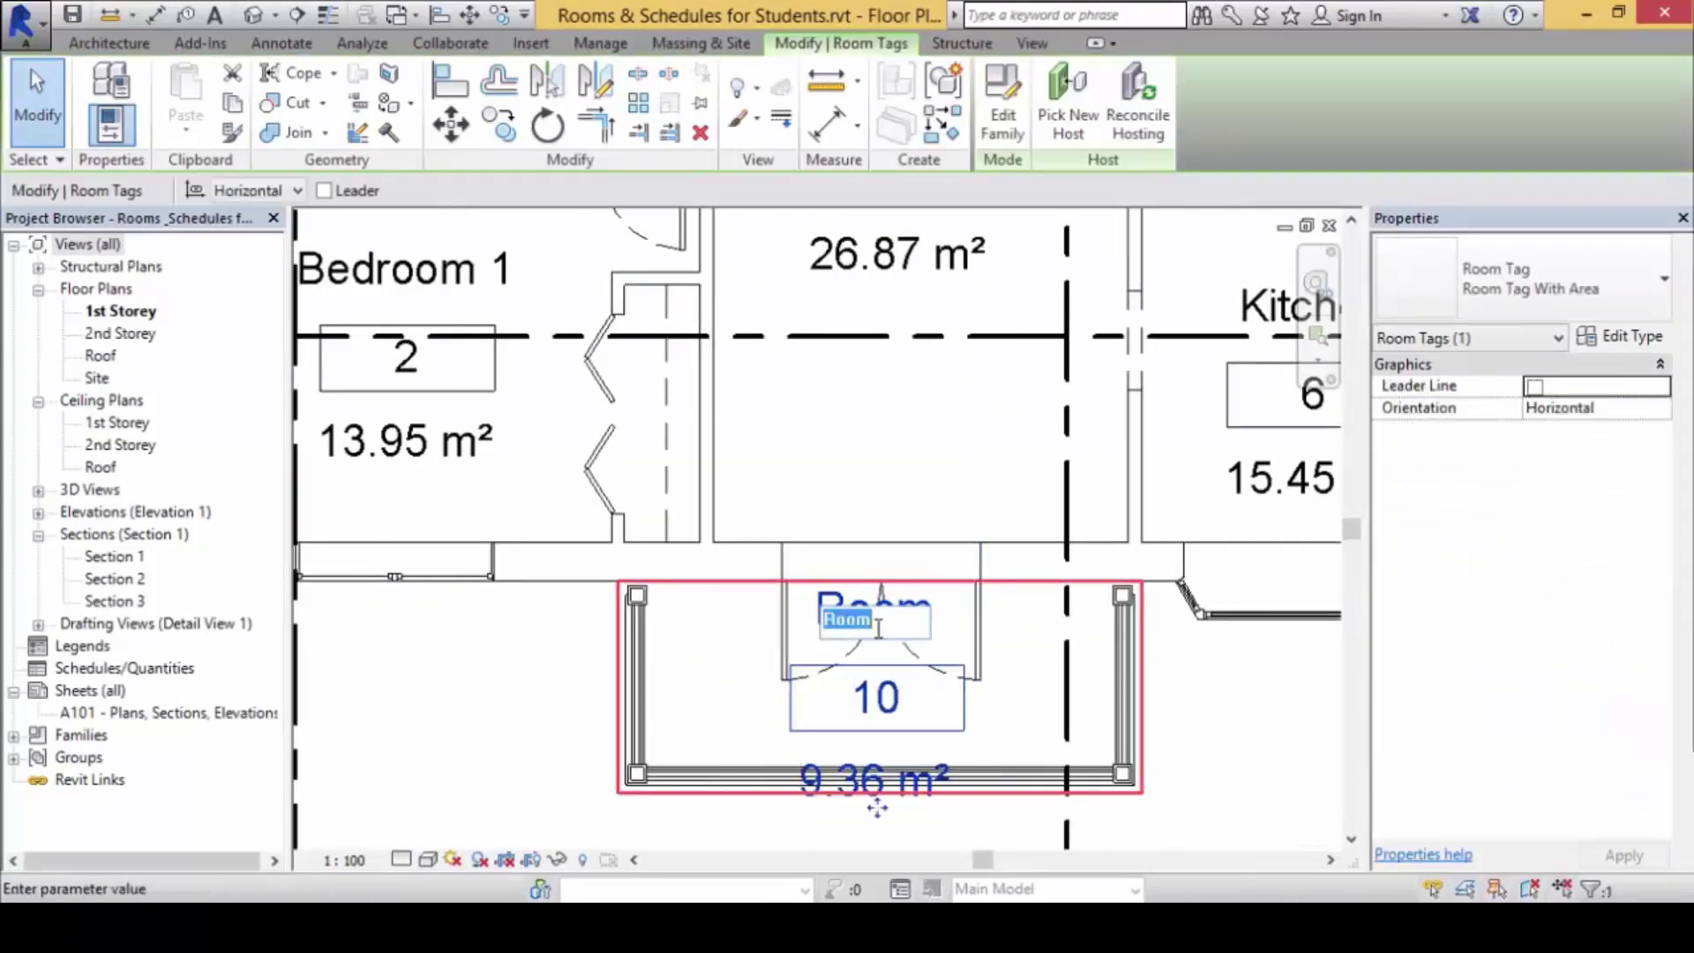
{"action": "type", "text": "Balcony"}
{"action": "key", "text": "Return"}
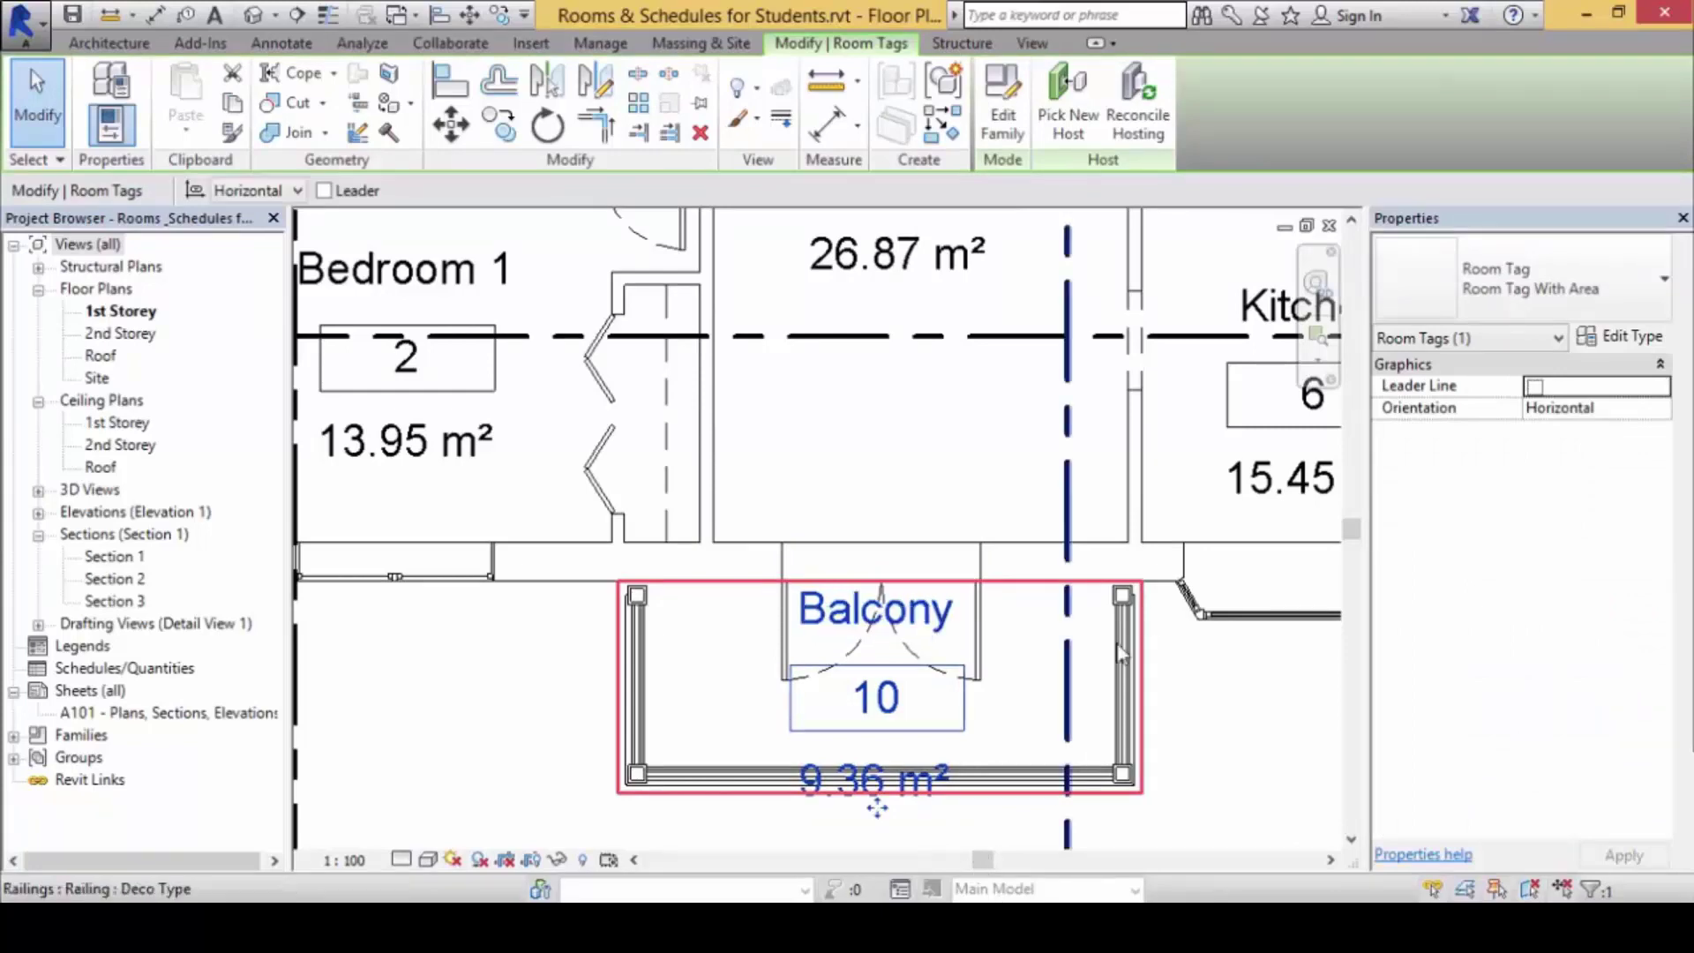
{"action": "left_click", "coordinate": [1239, 727]}
{"action": "scroll", "coordinate": [998, 417], "scroll_direction": "down", "scroll_amount": 8}
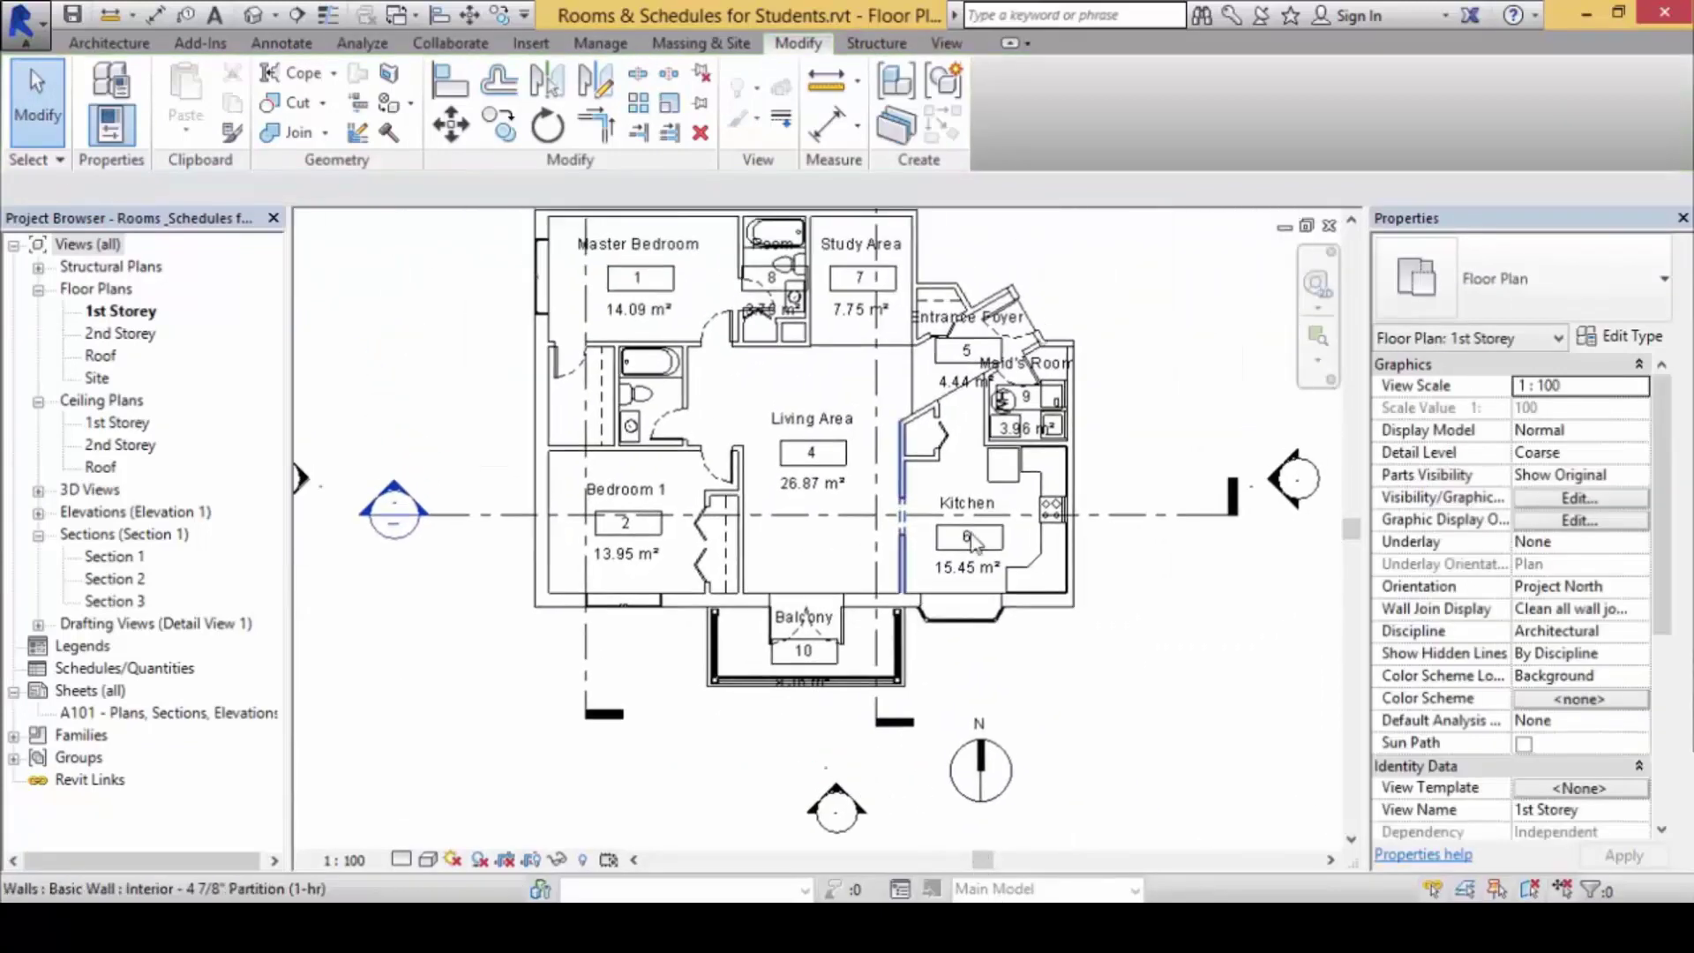
{"action": "middle_click_drag", "start_coordinate": [1109, 484], "coordinate": [1109, 487]}
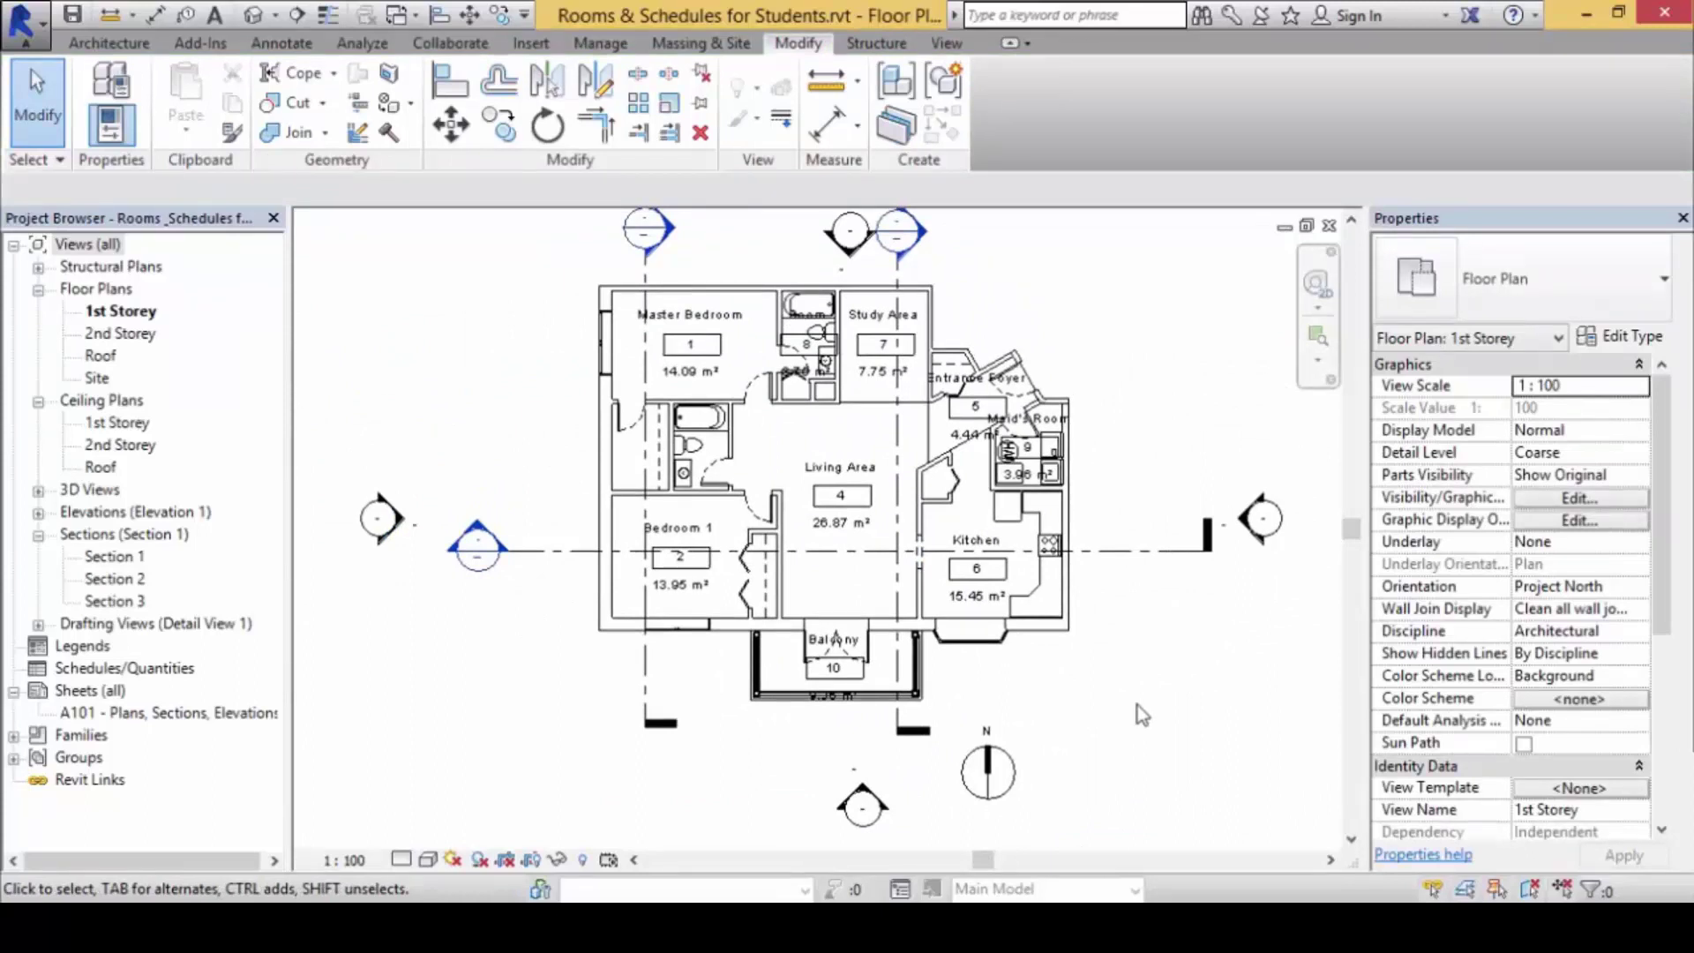
{"action": "scroll", "coordinate": [746, 266], "scroll_direction": "up", "scroll_amount": 3}
{"action": "left_click", "coordinate": [738, 441]}
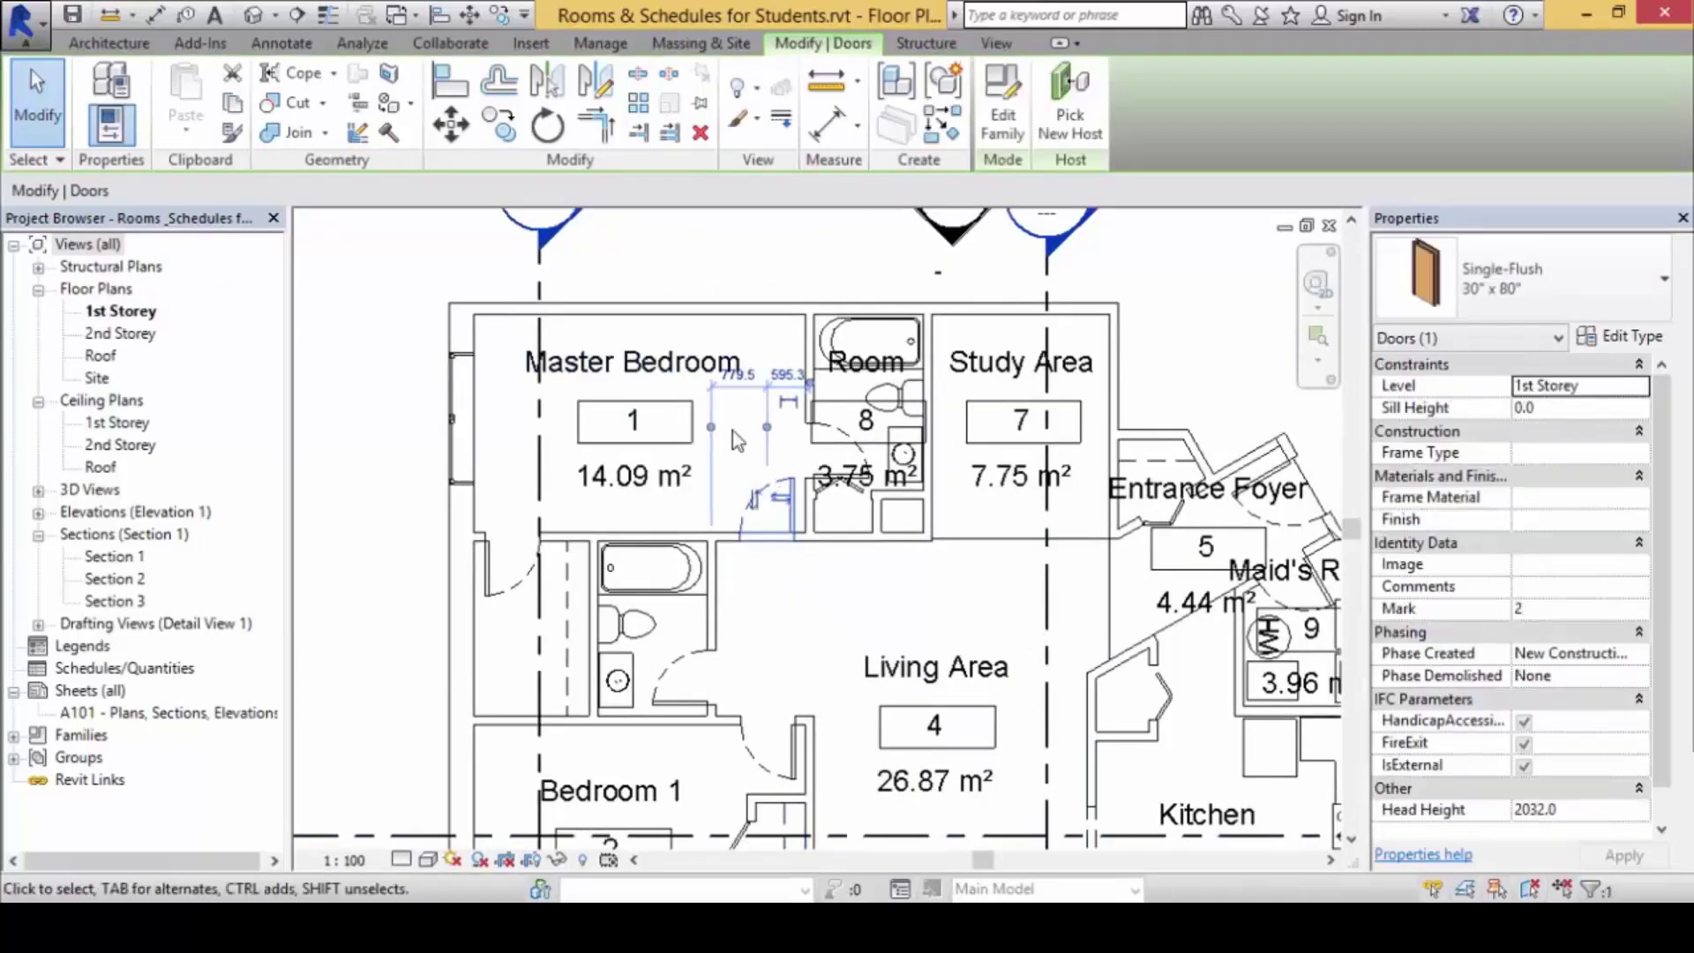
{"action": "left_click", "coordinate": [797, 240]}
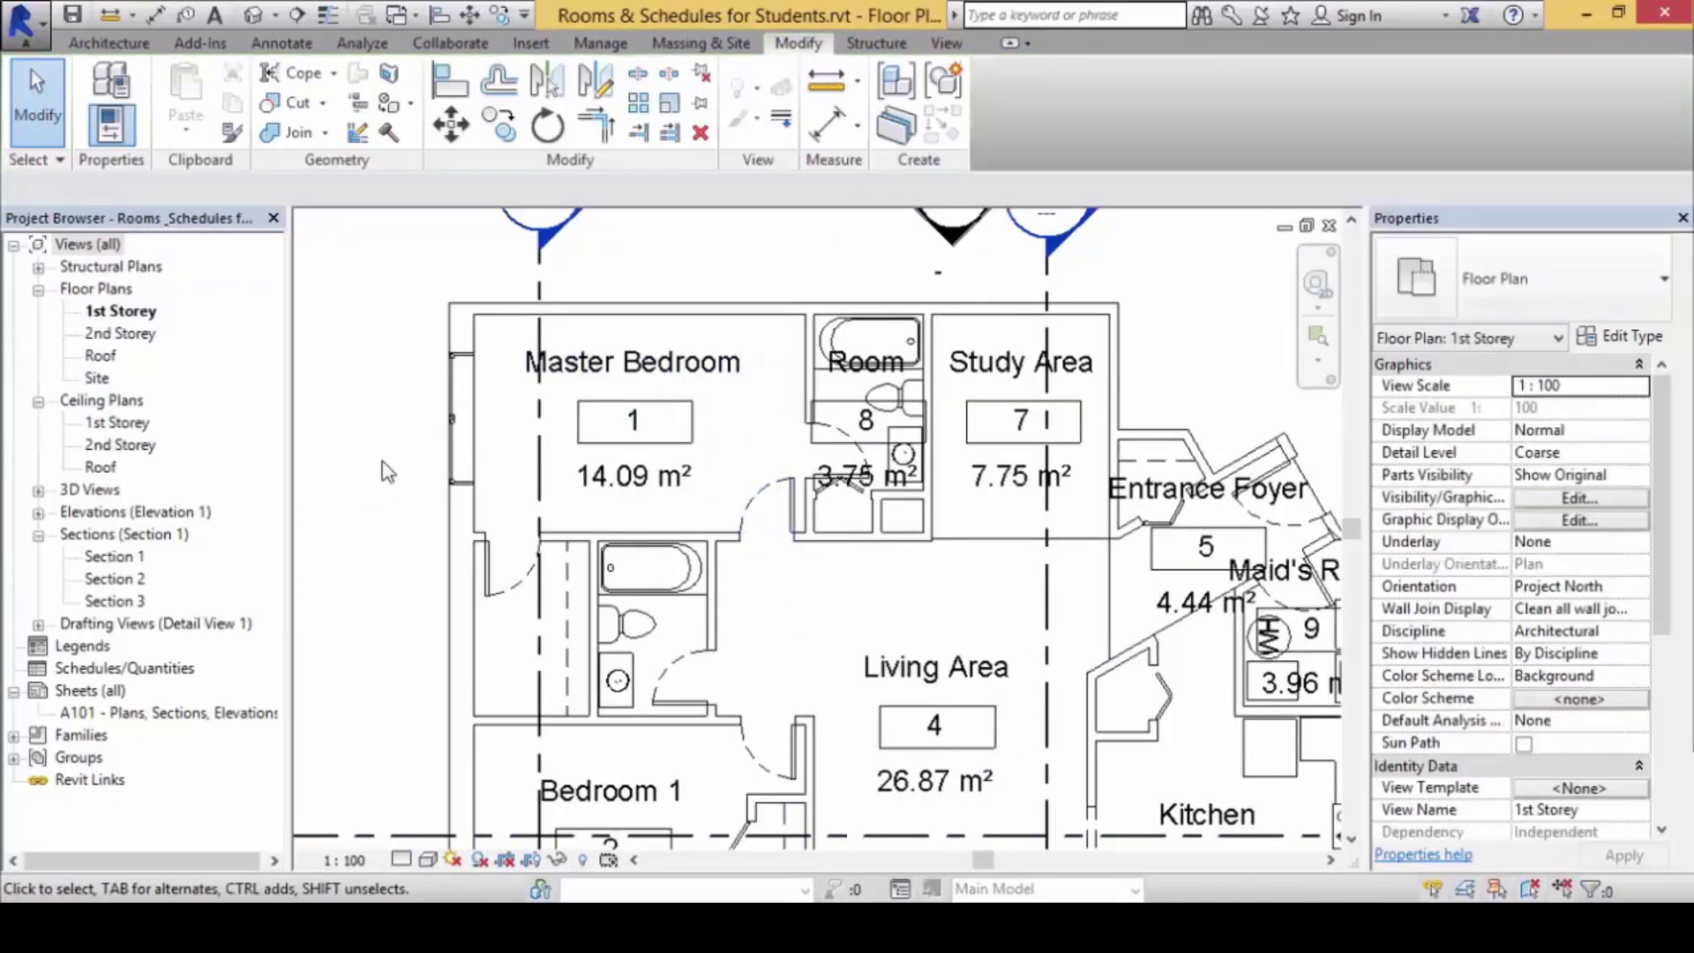
- Start Tag by Category with leaders enabled and tag the door between the Master Bedroom and the Living Area
{"action": "left_click", "coordinate": [113, 44]}
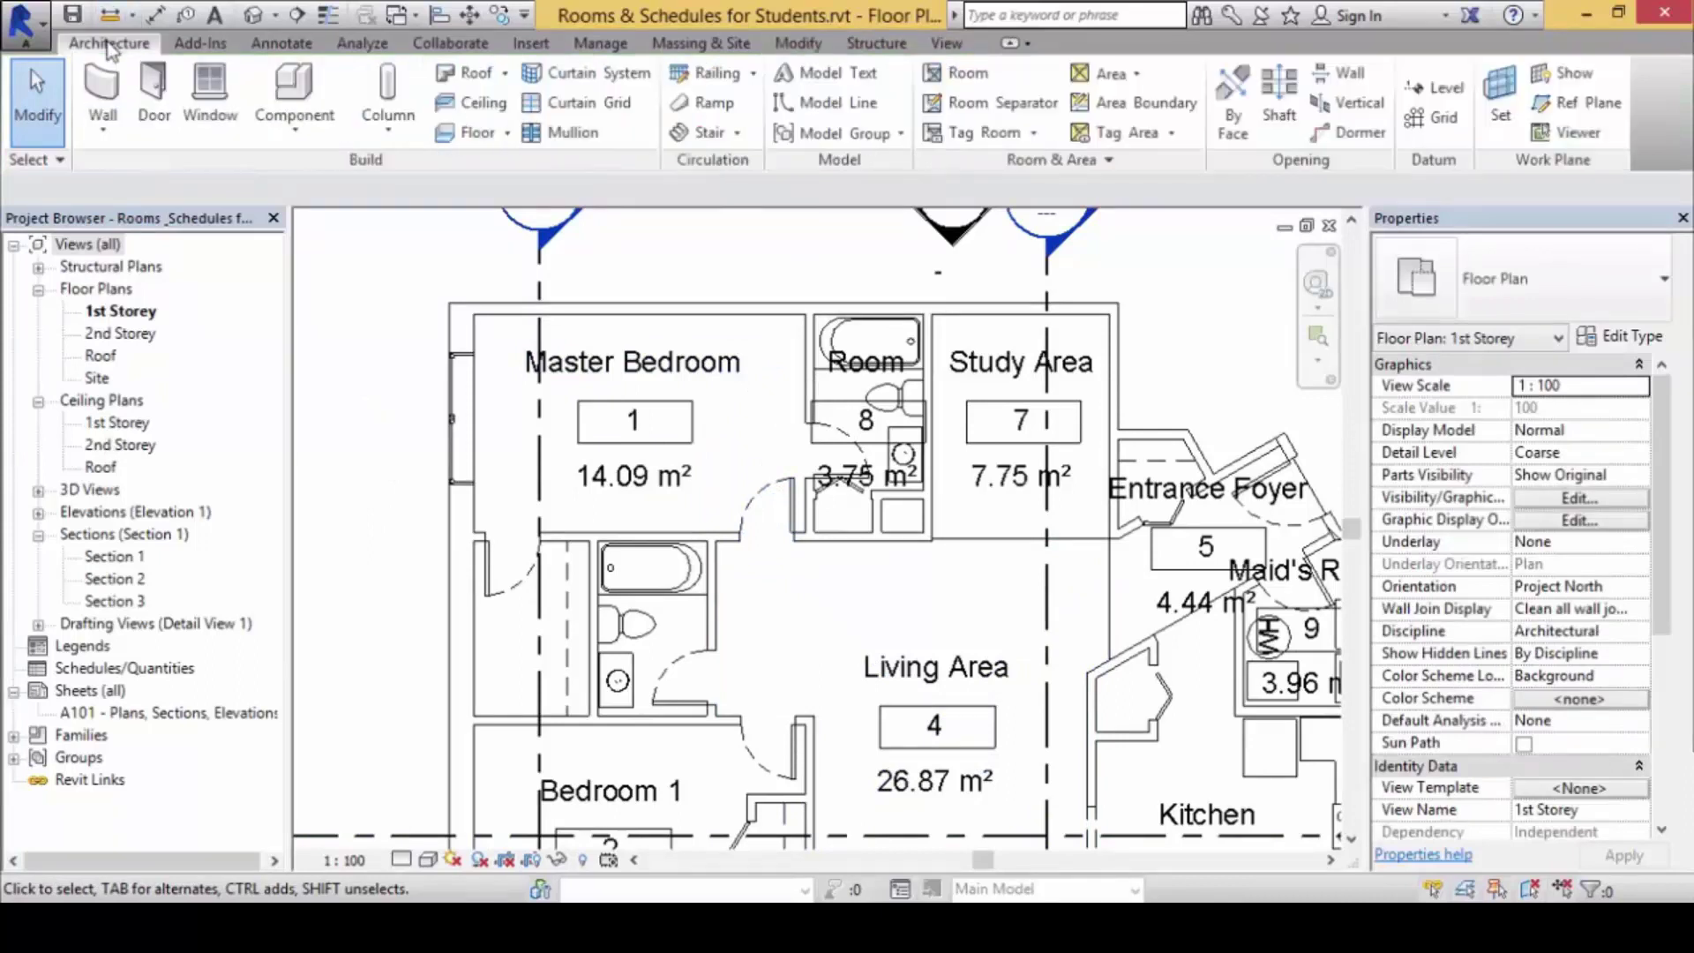
{"action": "left_click", "coordinate": [305, 45]}
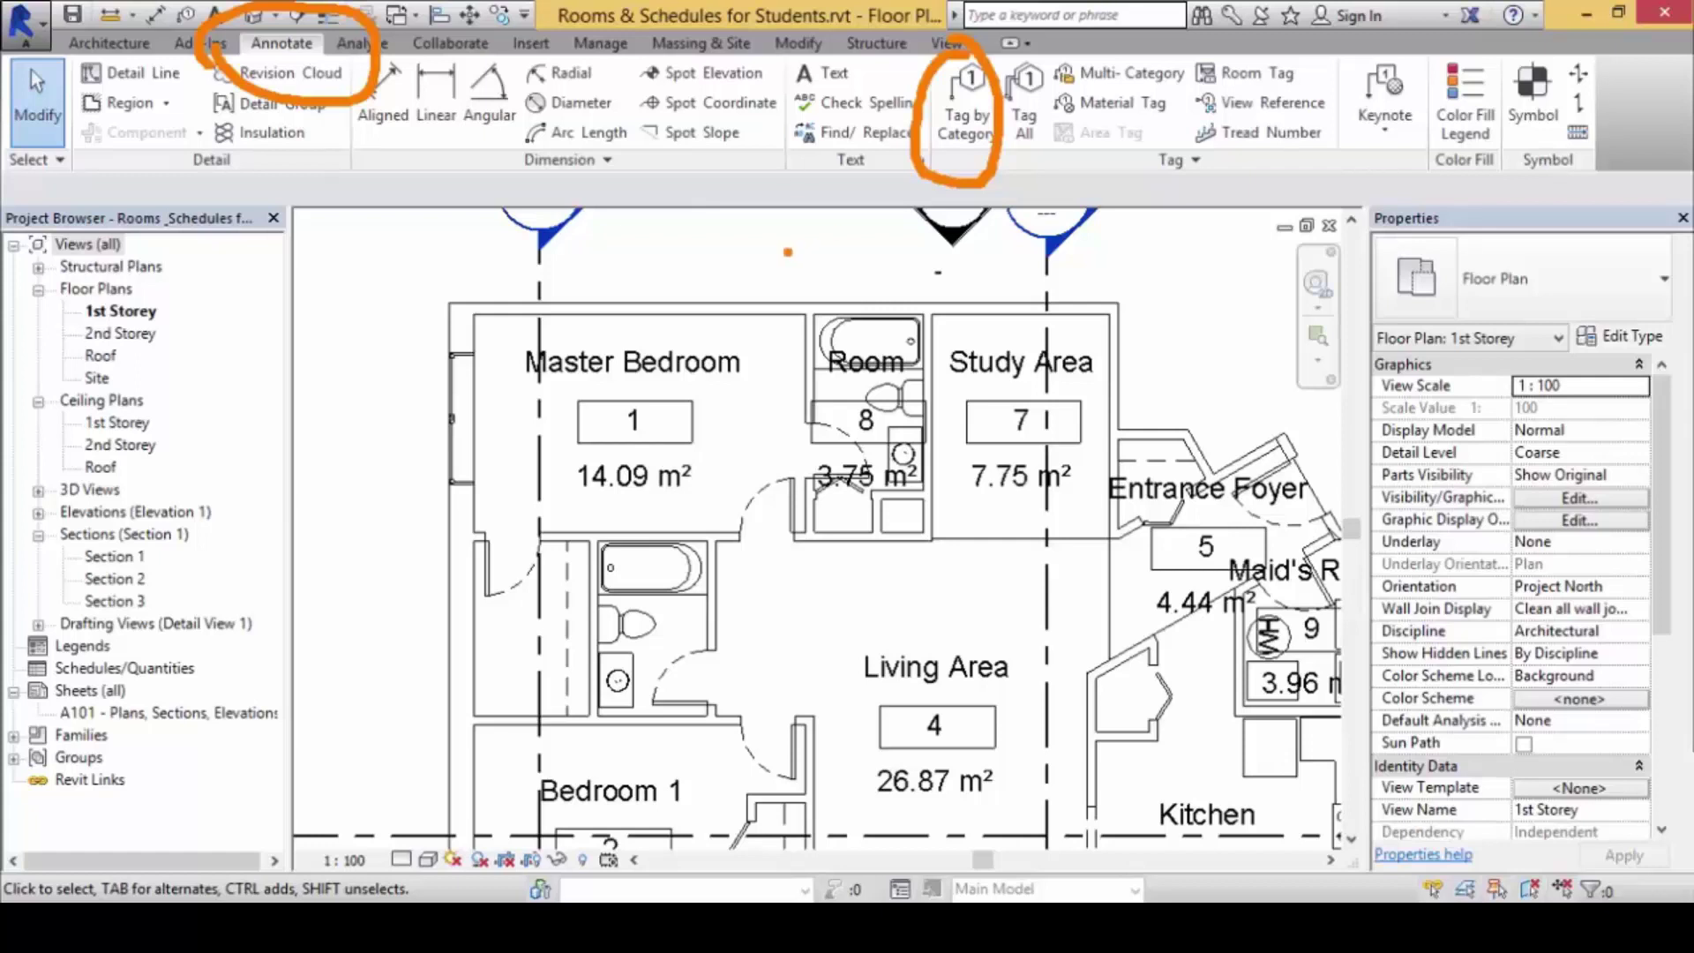
{"action": "left_click", "coordinate": [965, 104]}
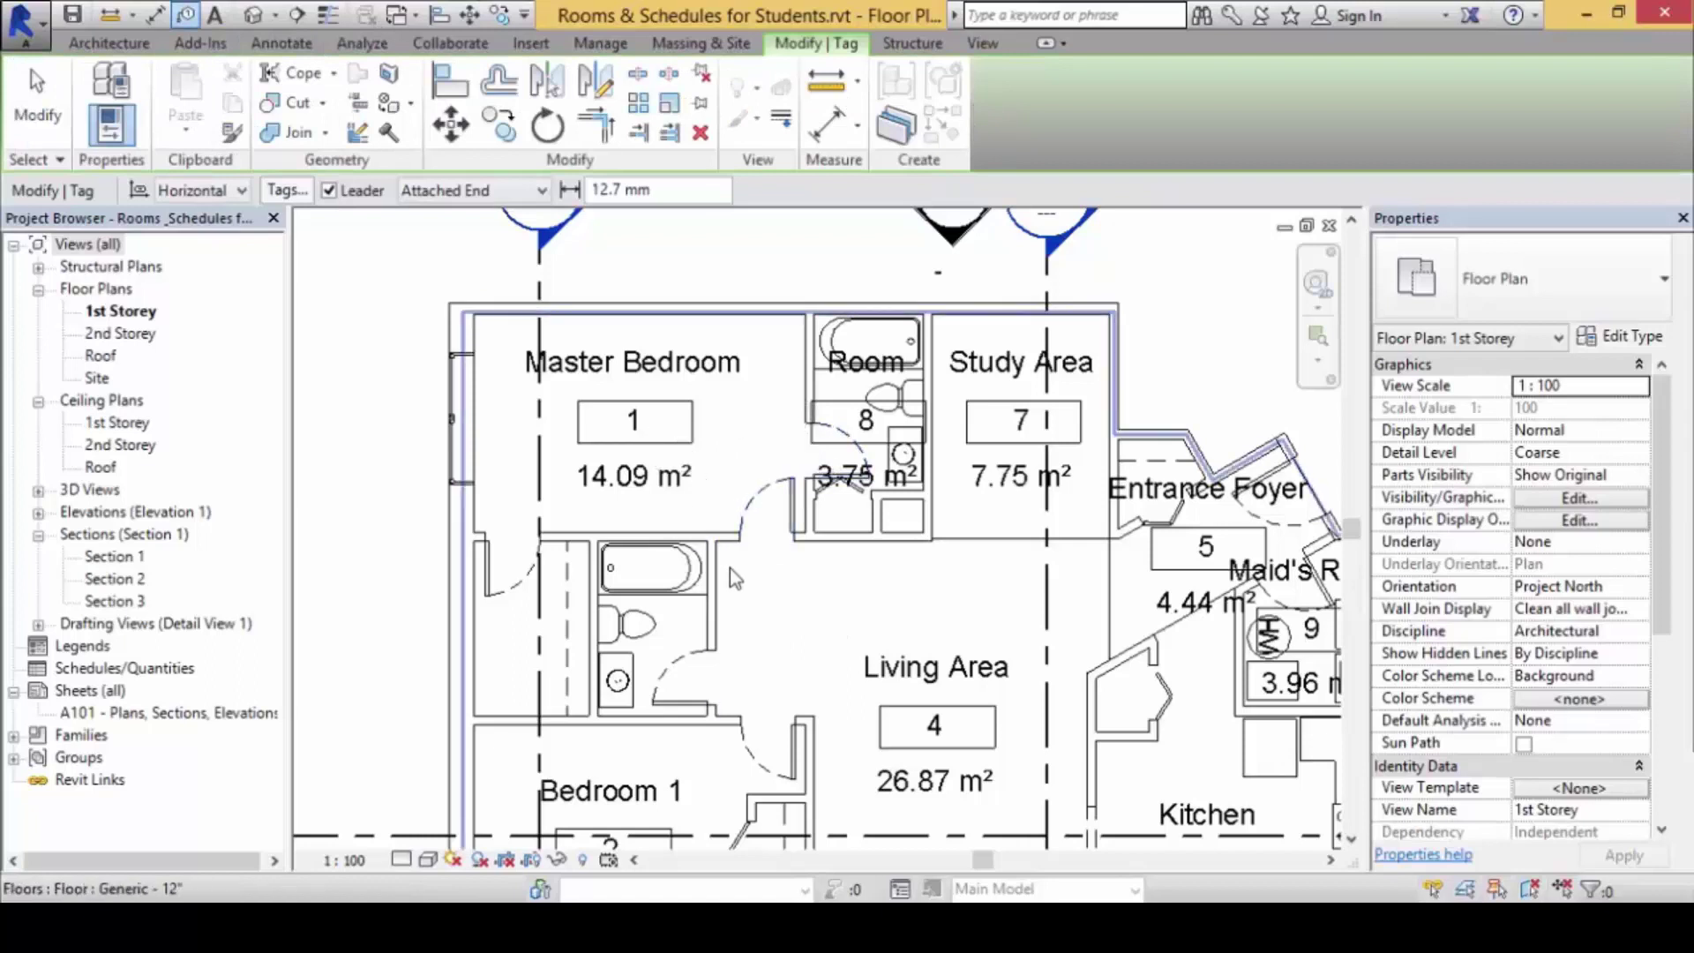
{"action": "left_click", "coordinate": [767, 534]}
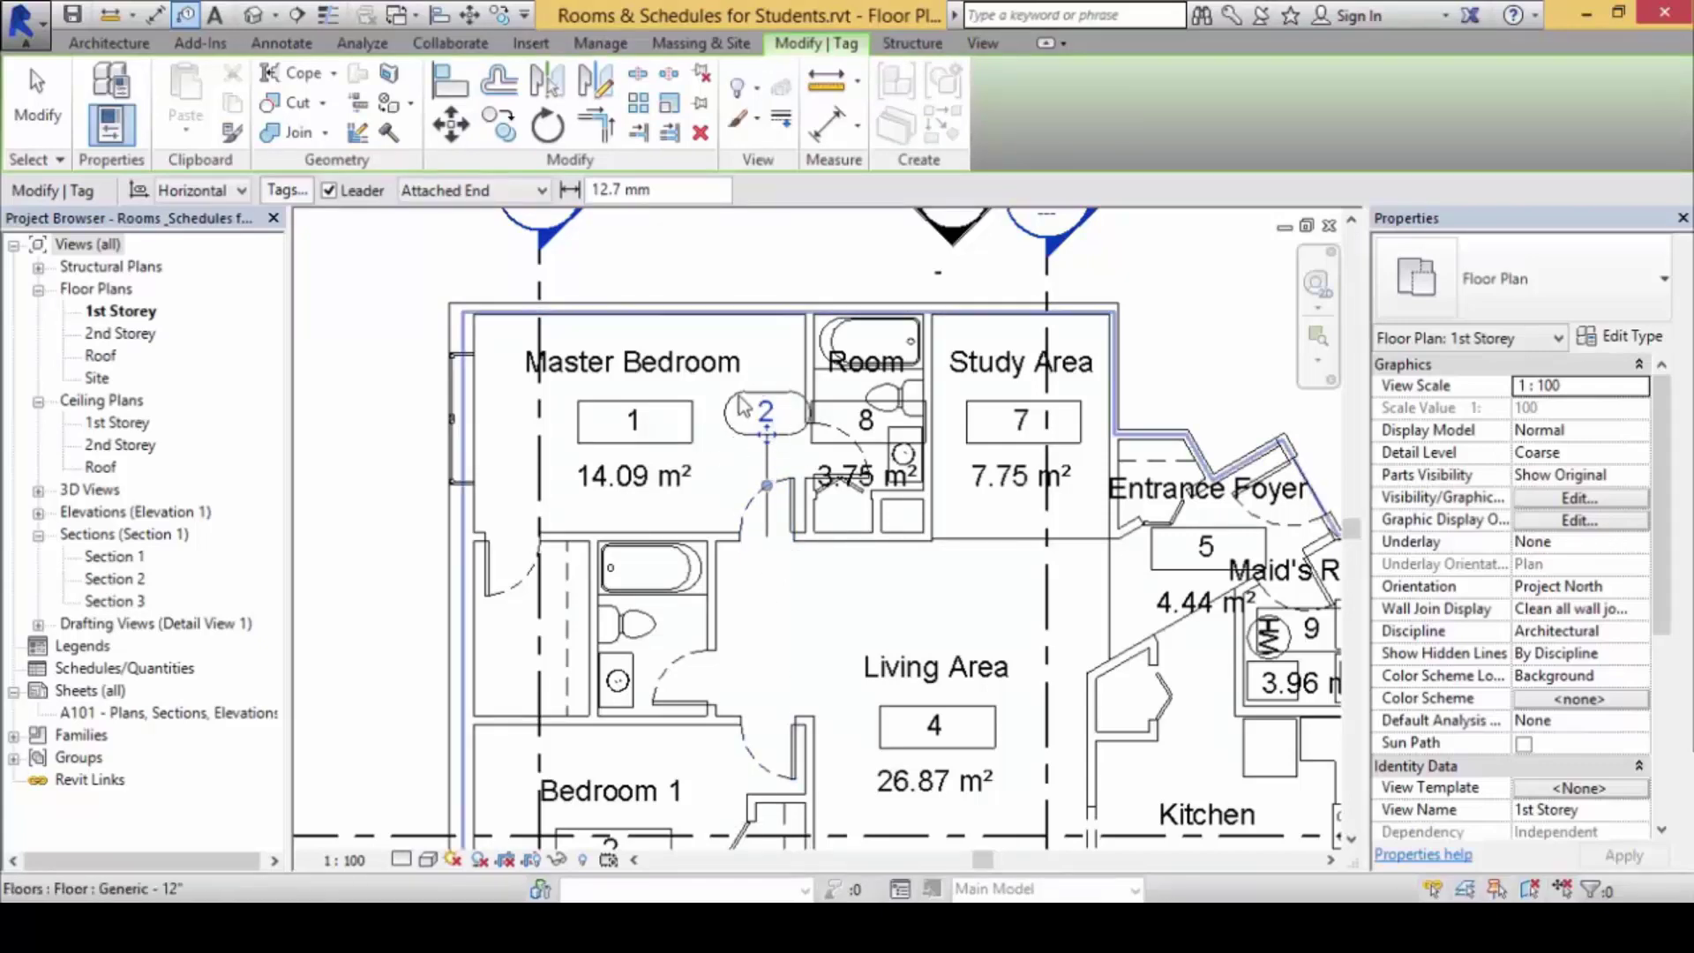
- Tag the door of the bathroom above Bedroom 1 and the entry door of Bedroom 1
{"action": "scroll", "coordinate": [750, 626], "scroll_direction": "down", "scroll_amount": 2}
{"action": "scroll", "coordinate": [754, 511], "scroll_direction": "up", "scroll_amount": 4}
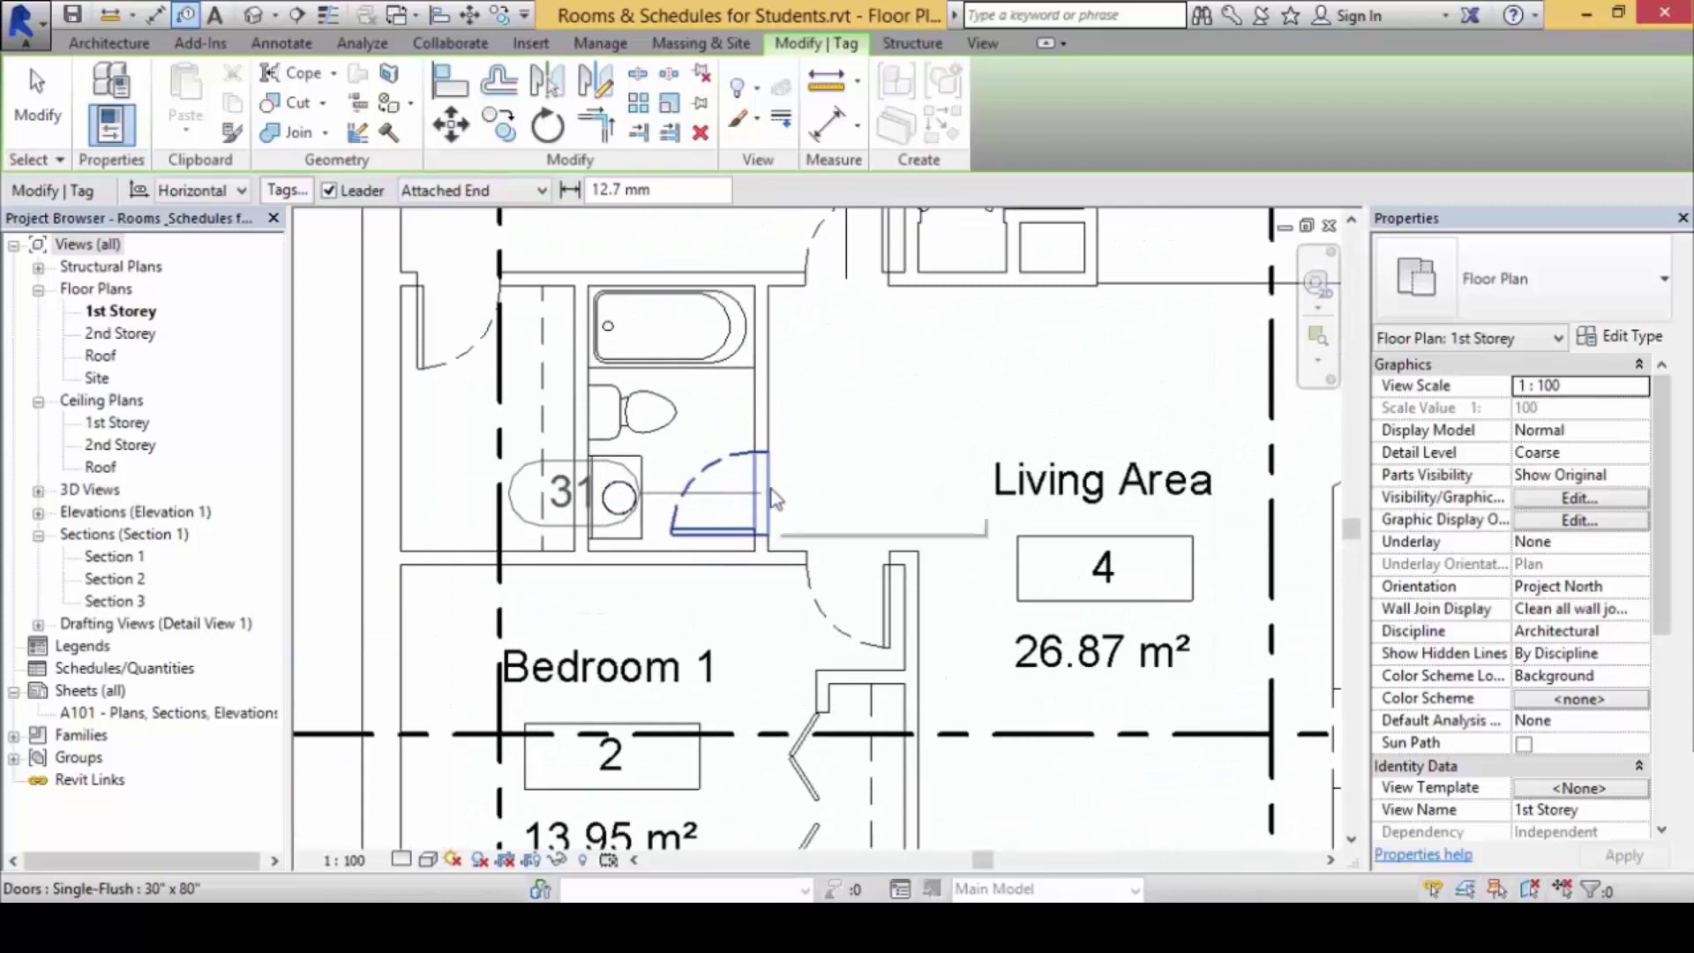
{"action": "left_click", "coordinate": [769, 499]}
{"action": "scroll", "coordinate": [794, 500], "scroll_direction": "down", "scroll_amount": 2}
{"action": "middle_click_drag", "start_coordinate": [793, 500], "coordinate": [751, 481]}
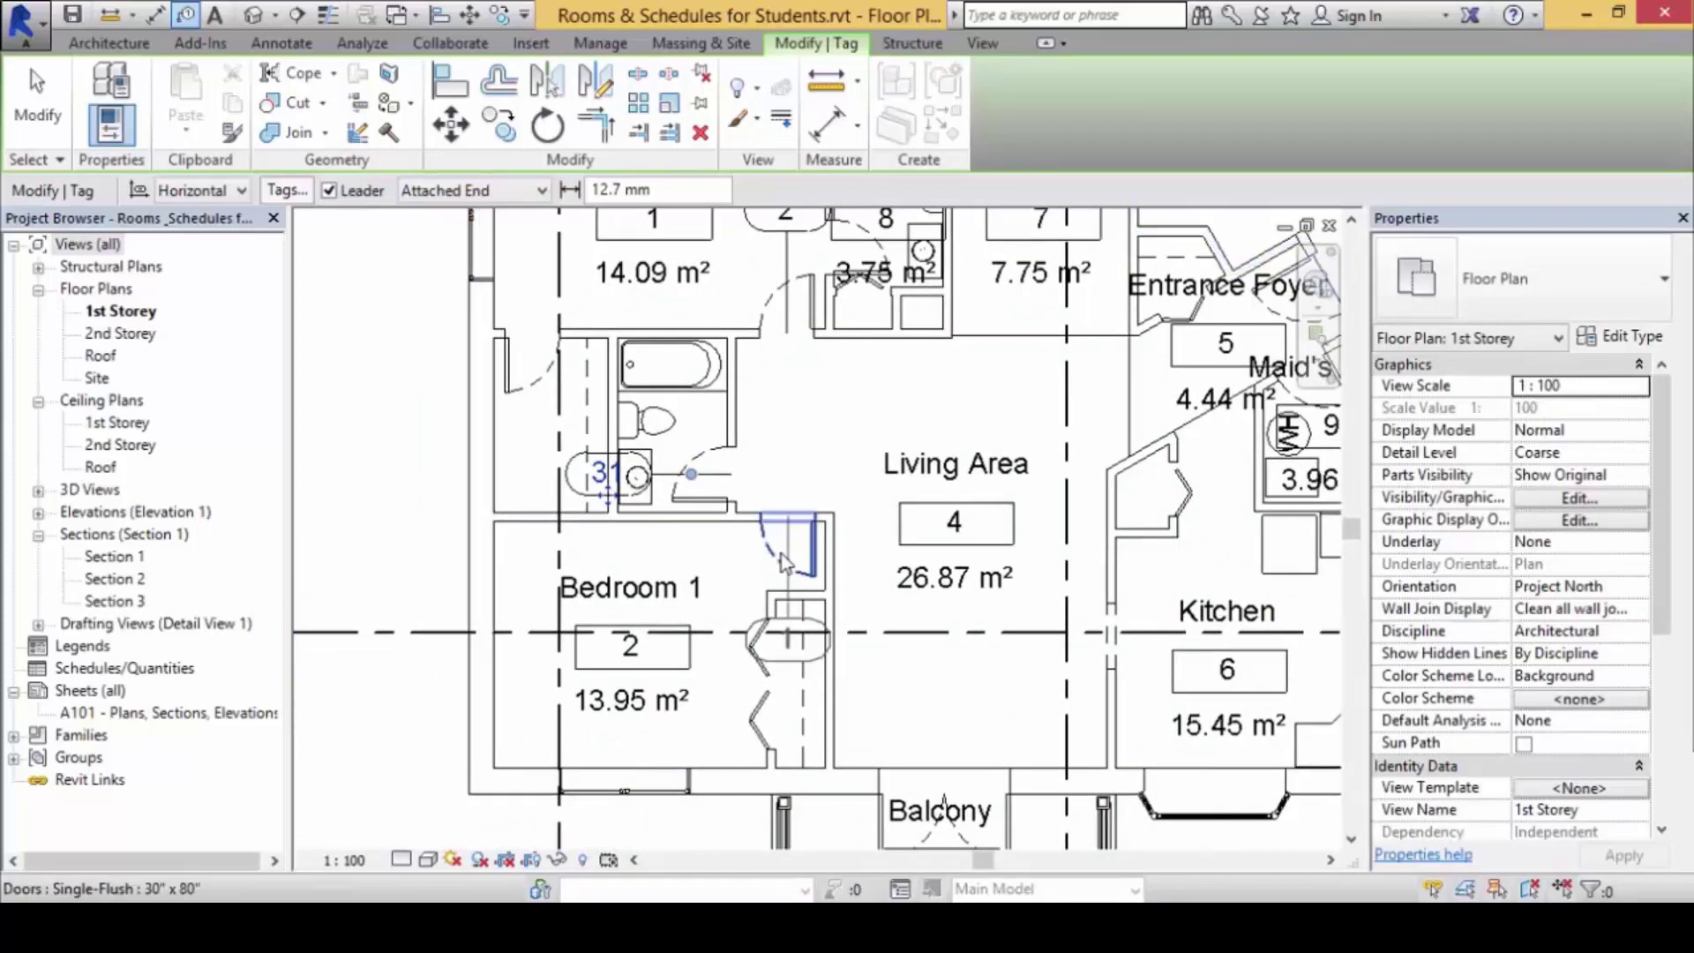
{"action": "left_click", "coordinate": [781, 554]}
- Tag the door between the Master Bedroom and the bathroom, room 8
{"action": "middle_click_drag", "start_coordinate": [892, 684], "coordinate": [671, 660]}
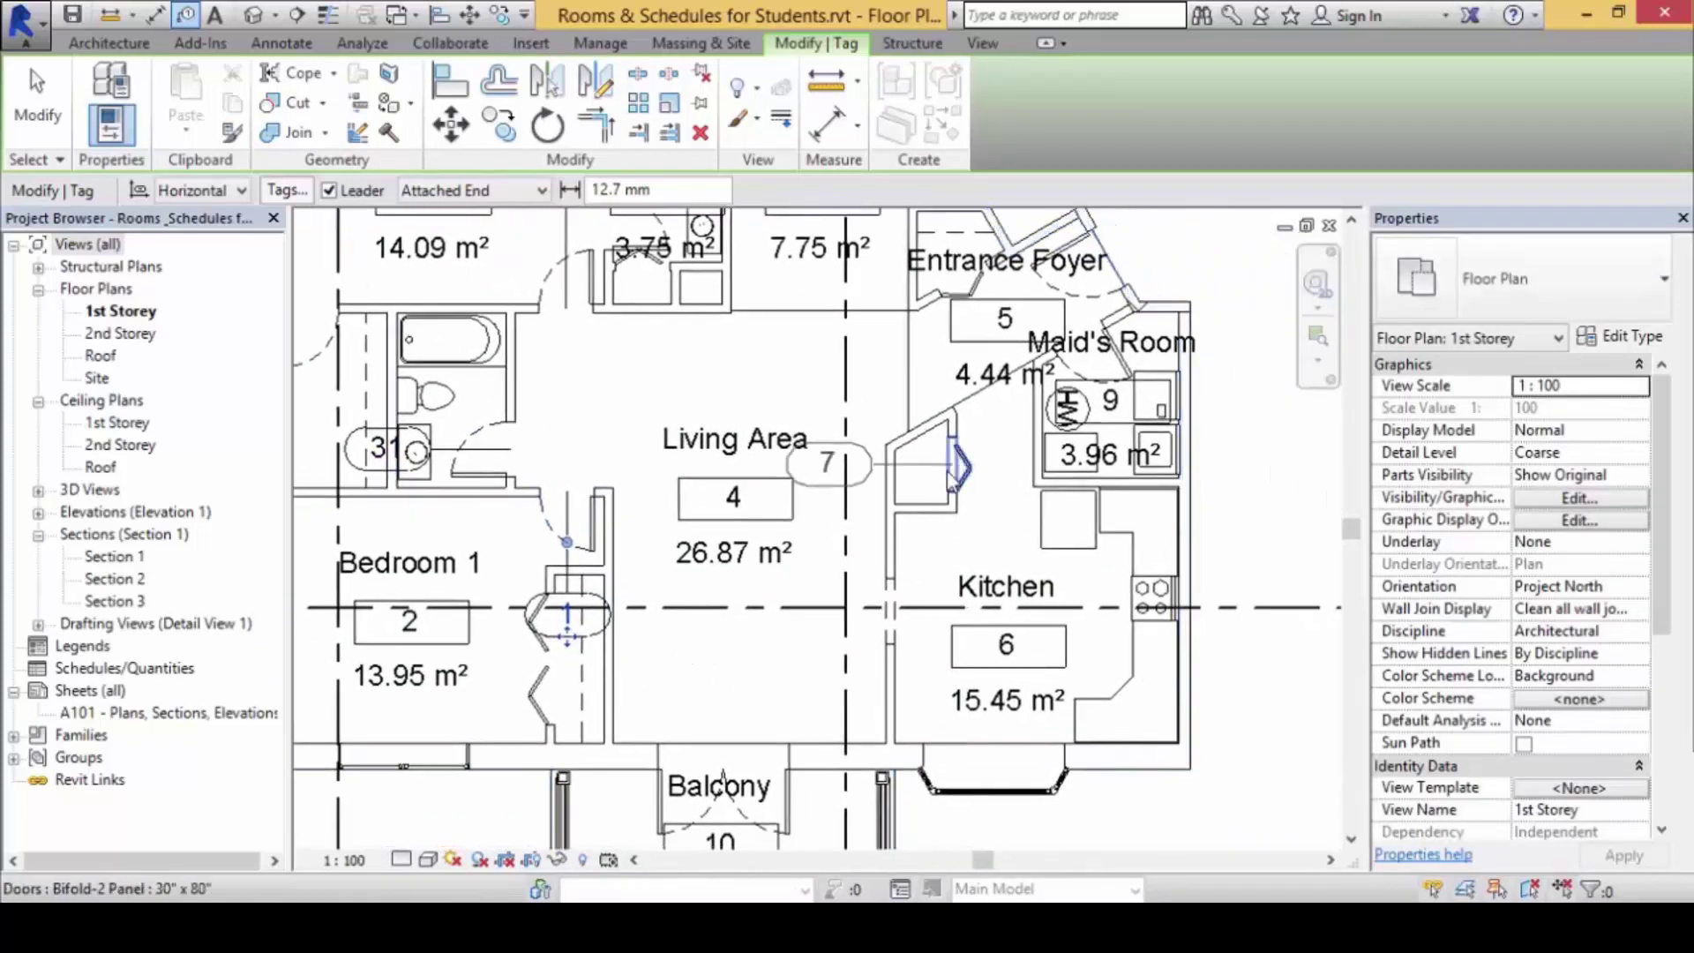
{"action": "middle_click_drag", "start_coordinate": [812, 378], "coordinate": [894, 662]}
{"action": "scroll", "coordinate": [694, 546], "scroll_direction": "up", "scroll_amount": 2}
{"action": "left_click", "coordinate": [695, 502]}
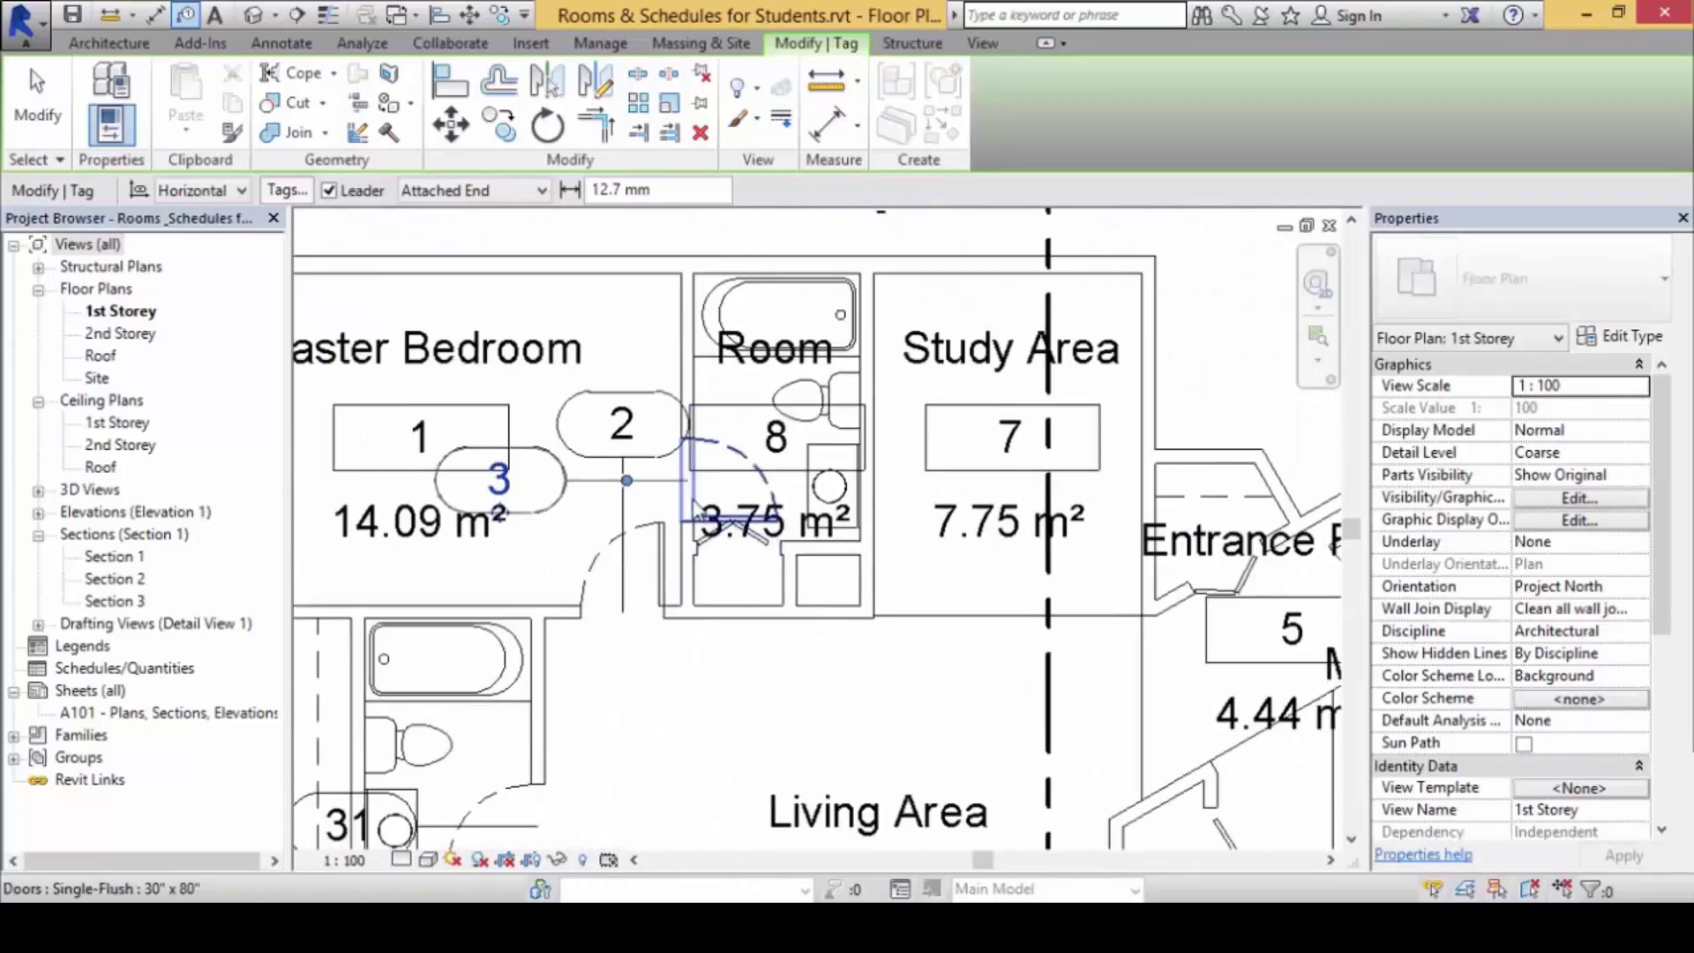
- Tag the main entrance door, the Entrance Foyer's bifold closet door and the Maid's Room door
{"action": "scroll", "coordinate": [913, 589], "scroll_direction": "down", "scroll_amount": 3}
{"action": "middle_click_drag", "start_coordinate": [910, 596], "coordinate": [693, 541]}
{"action": "scroll", "coordinate": [864, 553], "scroll_direction": "up", "scroll_amount": 2}
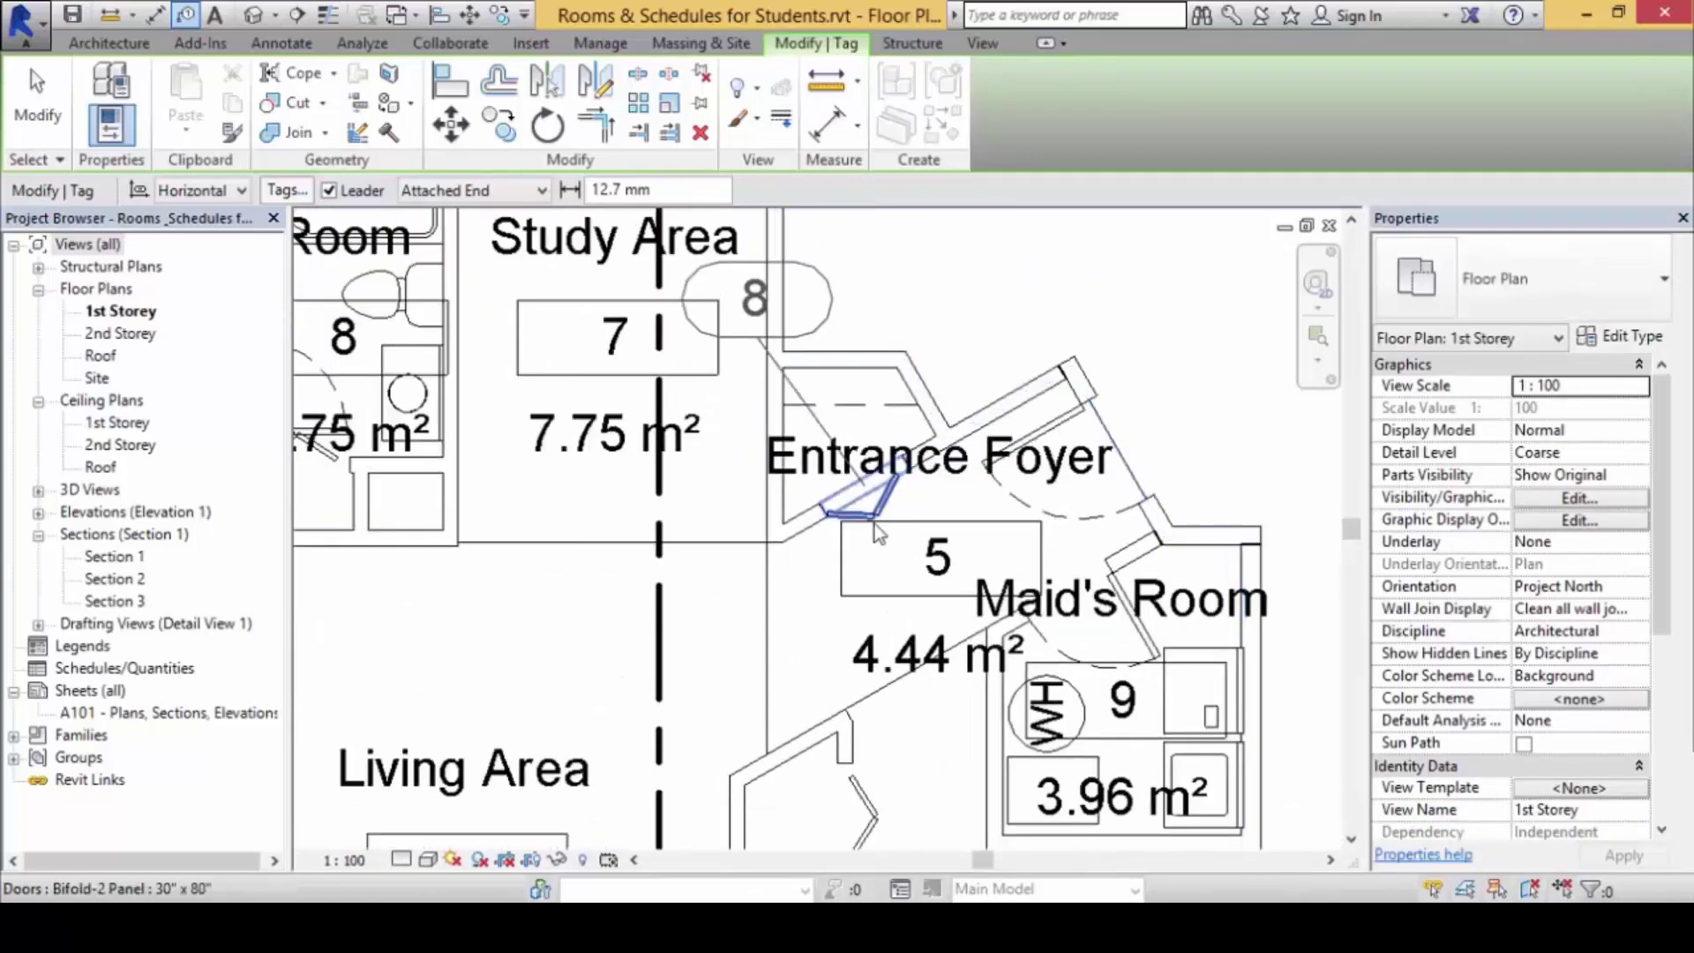
{"action": "left_click", "coordinate": [1297, 346]}
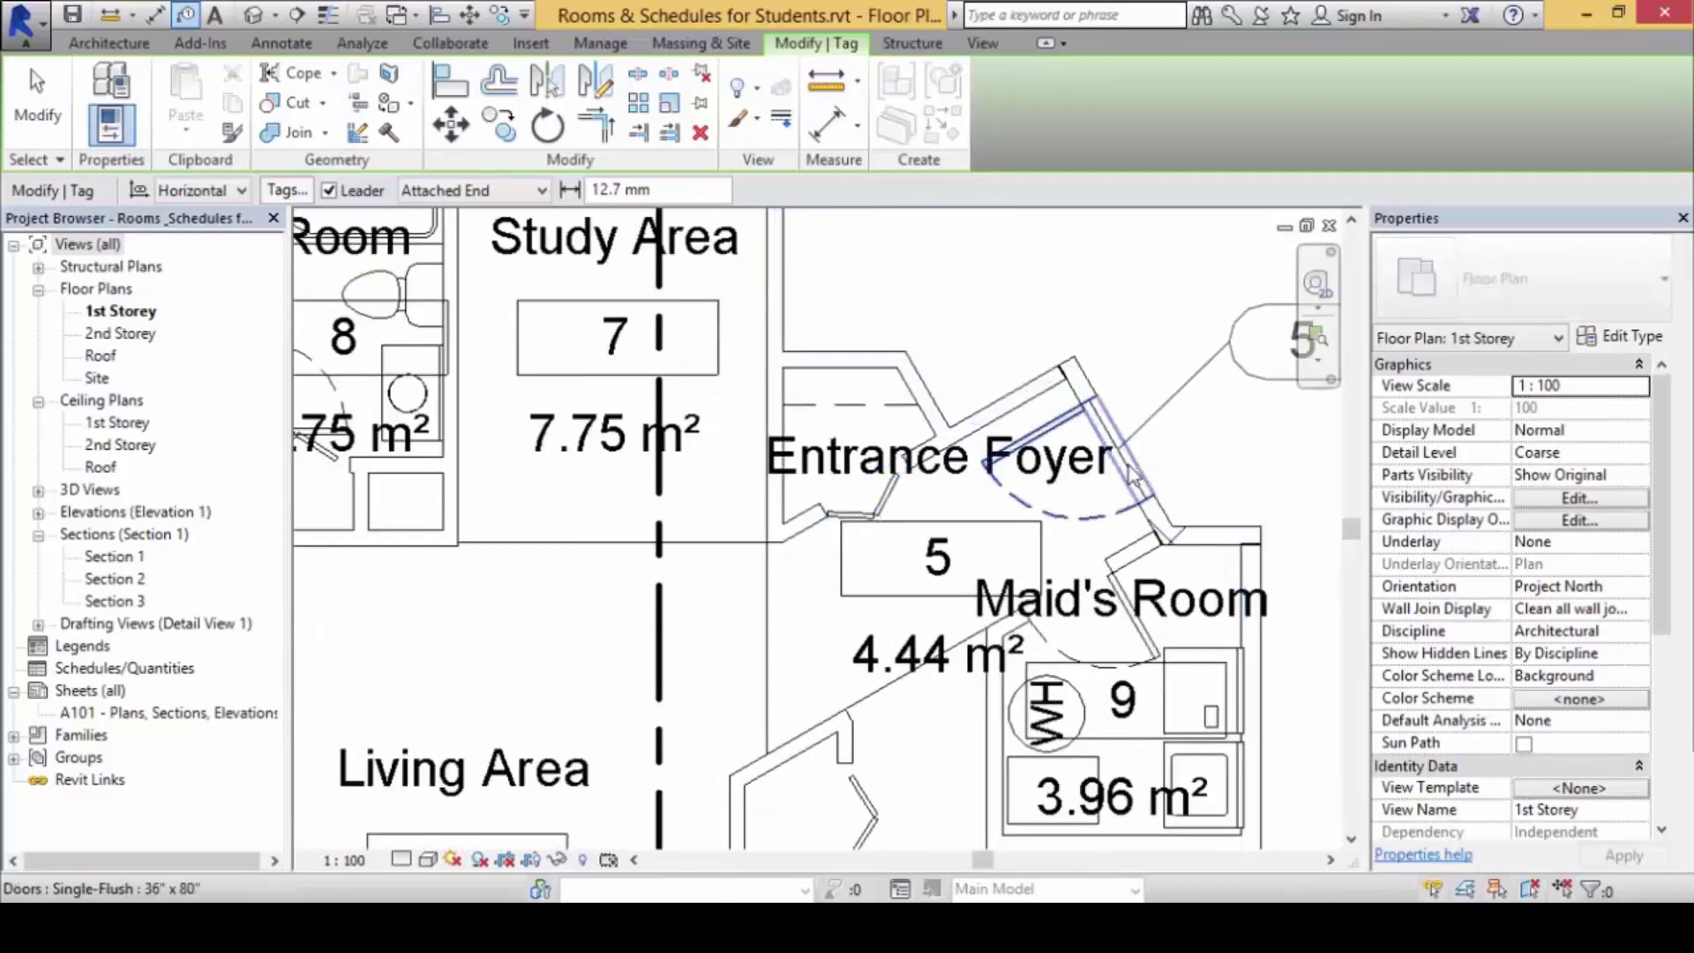
{"action": "left_click", "coordinate": [893, 506]}
{"action": "left_click", "coordinate": [1140, 637]}
{"action": "scroll", "coordinate": [918, 731], "scroll_direction": "down", "scroll_amount": 3}
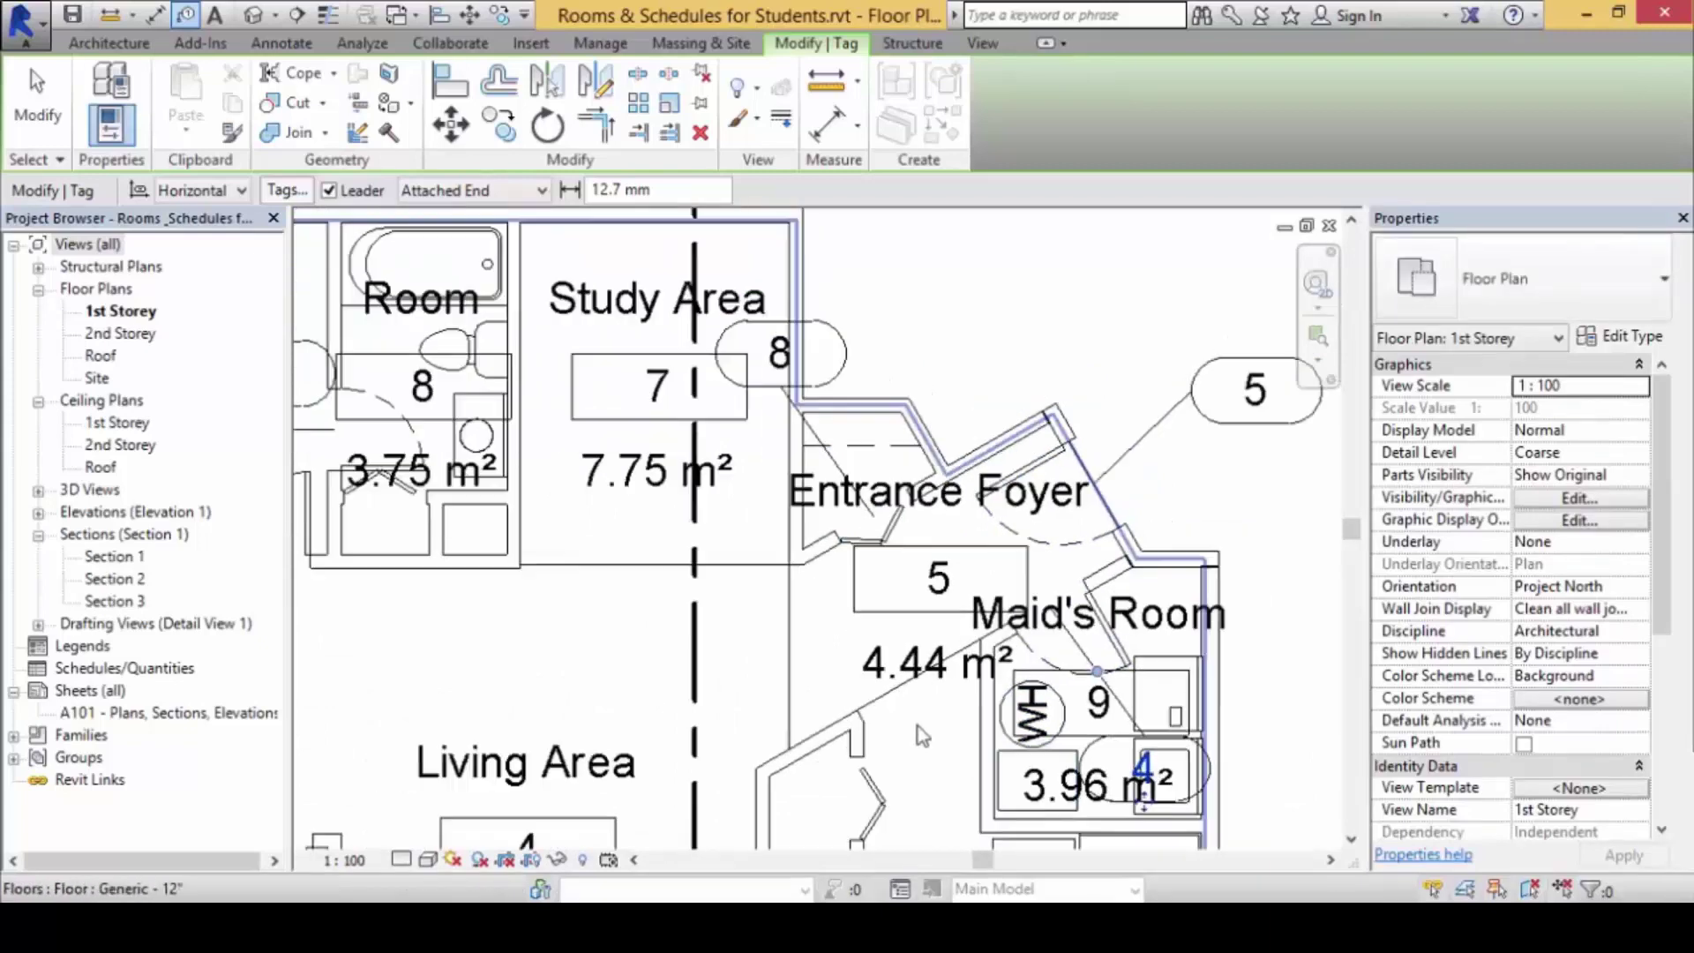
- Tag the bifold doors of the closet above the Kitchen and of the Bedroom 1 closet
{"action": "middle_click_drag", "start_coordinate": [917, 738], "coordinate": [962, 504]}
{"action": "left_click", "coordinate": [938, 538]}
{"action": "middle_click_drag", "start_coordinate": [871, 707], "coordinate": [1123, 551]}
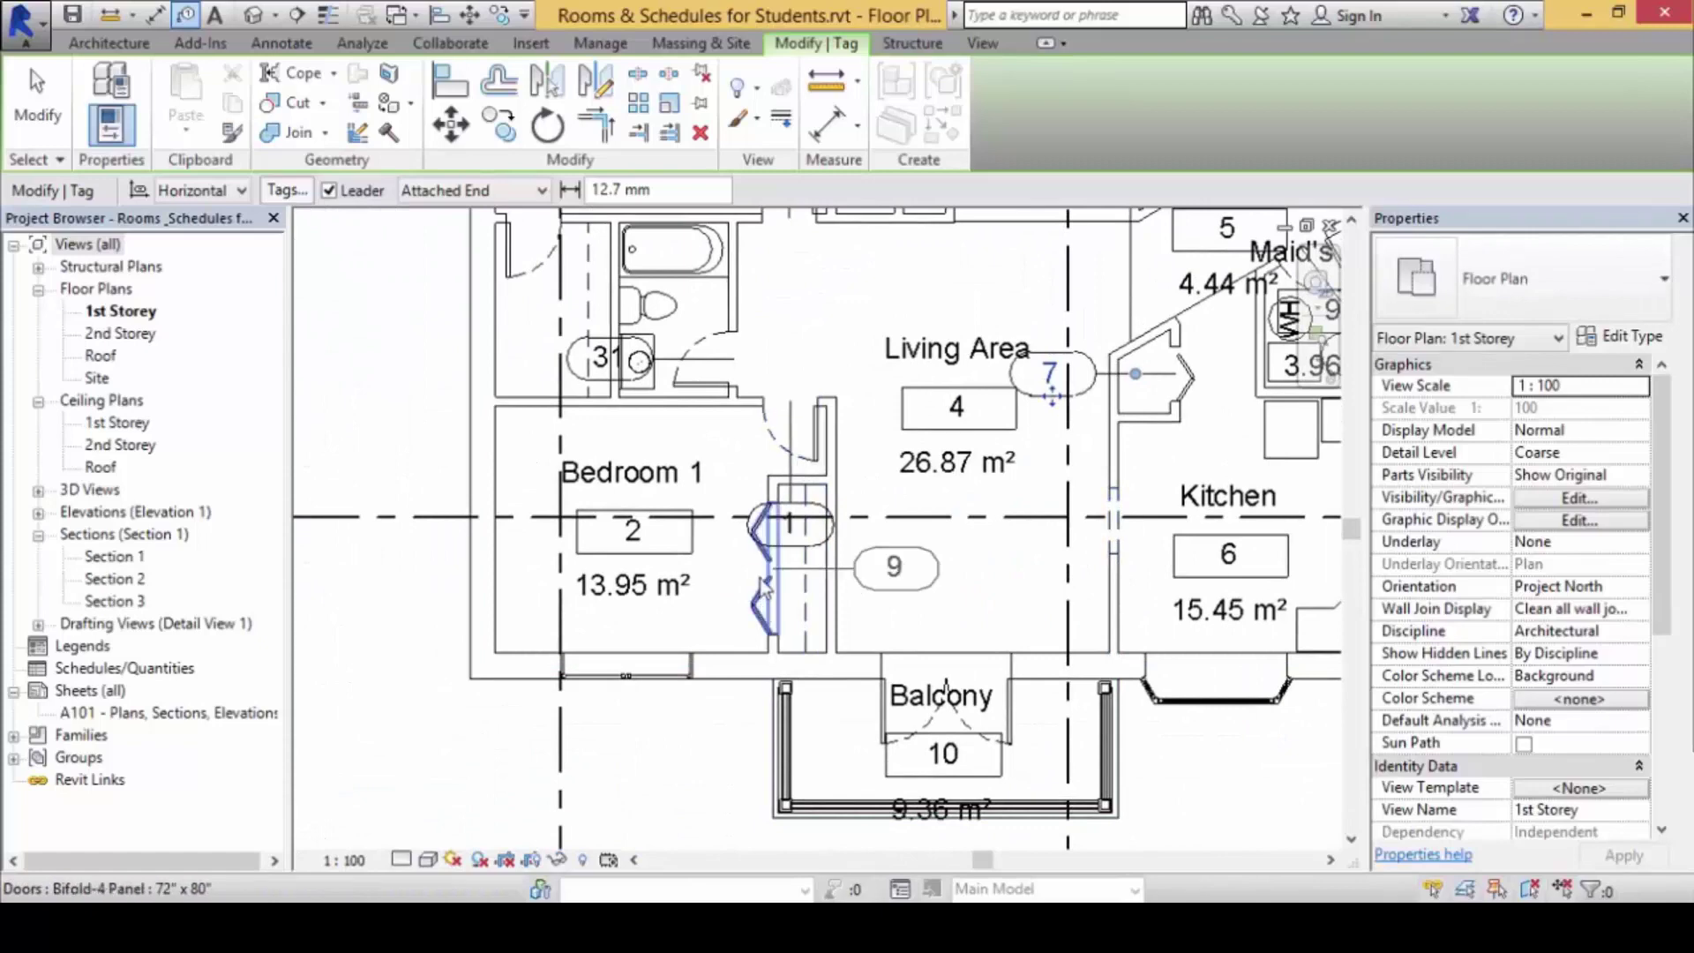
{"action": "left_click", "coordinate": [799, 605]}
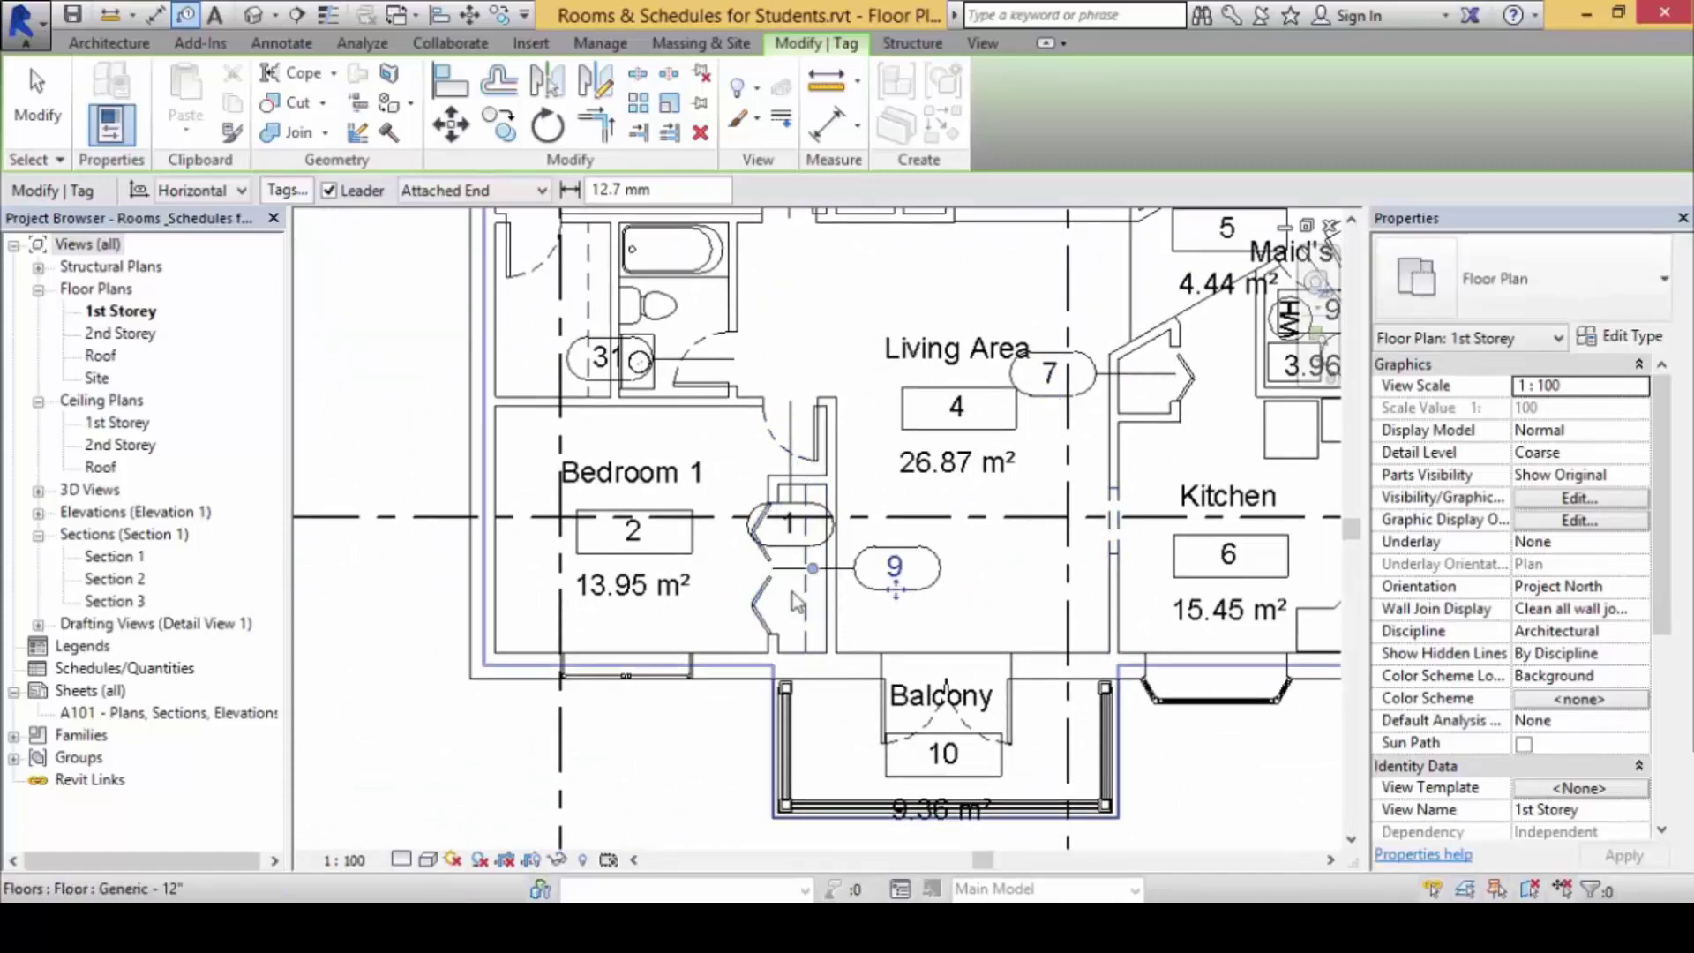
- Tag the double door to the Balcony and the closet door below the Master Bedroom
{"action": "left_click", "coordinate": [972, 677]}
{"action": "scroll", "coordinate": [1003, 607], "scroll_direction": "down", "scroll_amount": 2}
{"action": "middle_click_drag", "start_coordinate": [1003, 609], "coordinate": [1036, 712]}
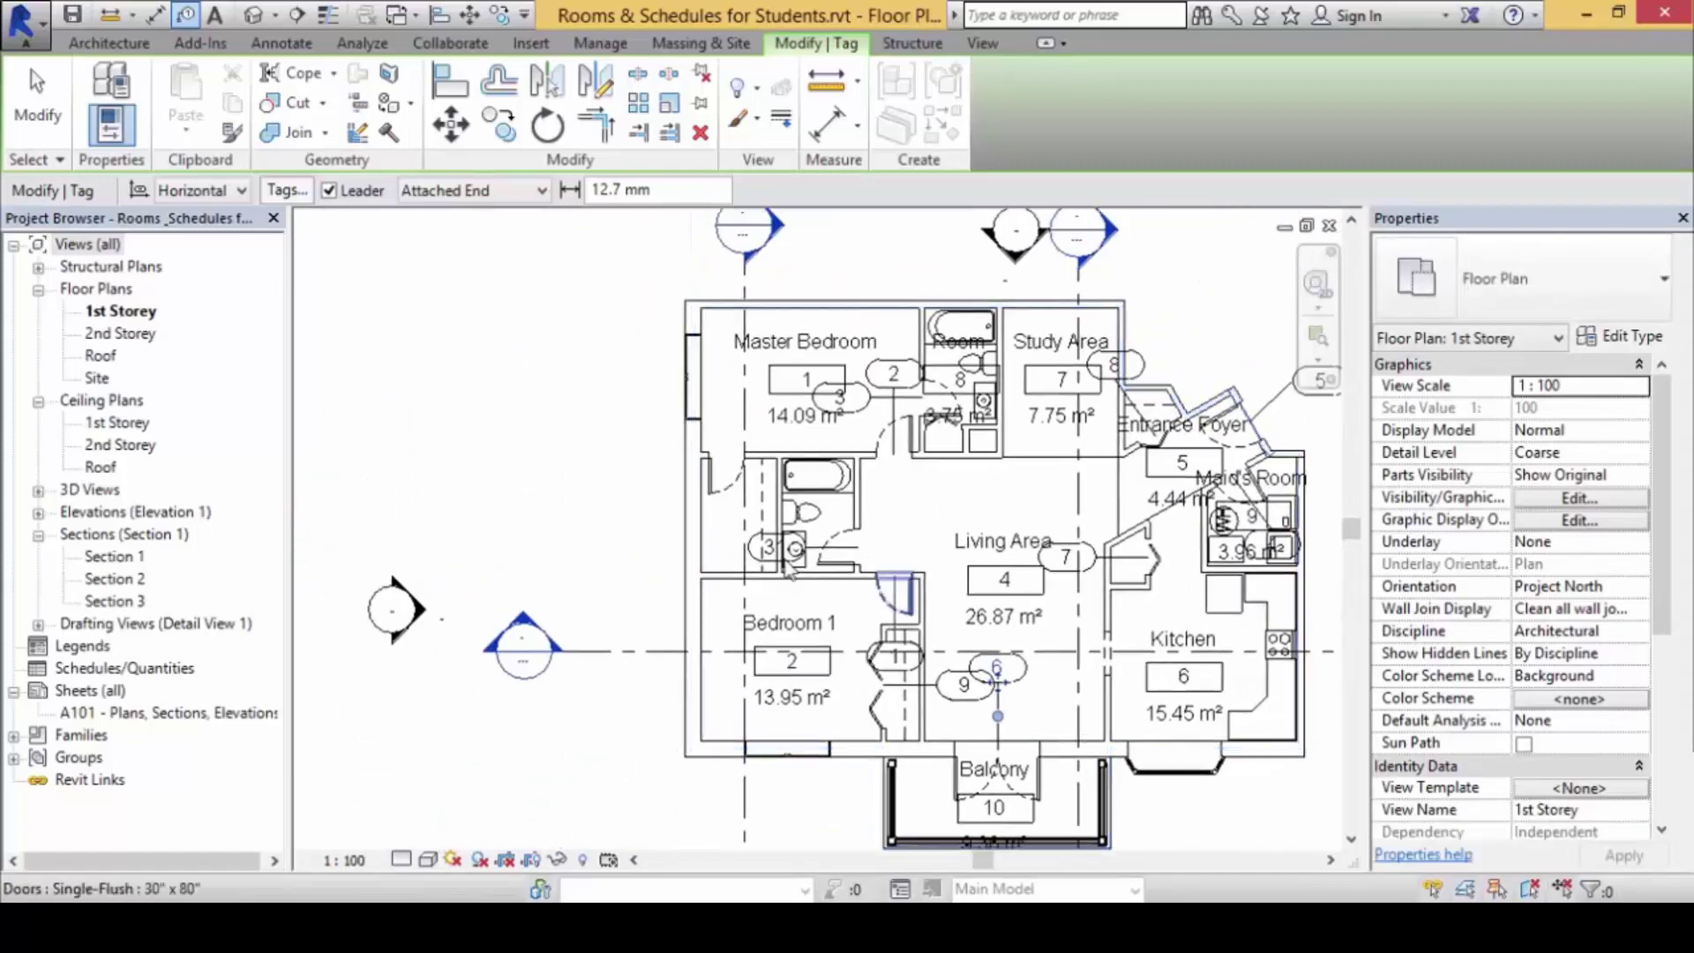
{"action": "left_click", "coordinate": [727, 471]}
{"action": "scroll", "coordinate": [730, 481], "scroll_direction": "down", "scroll_amount": 2}
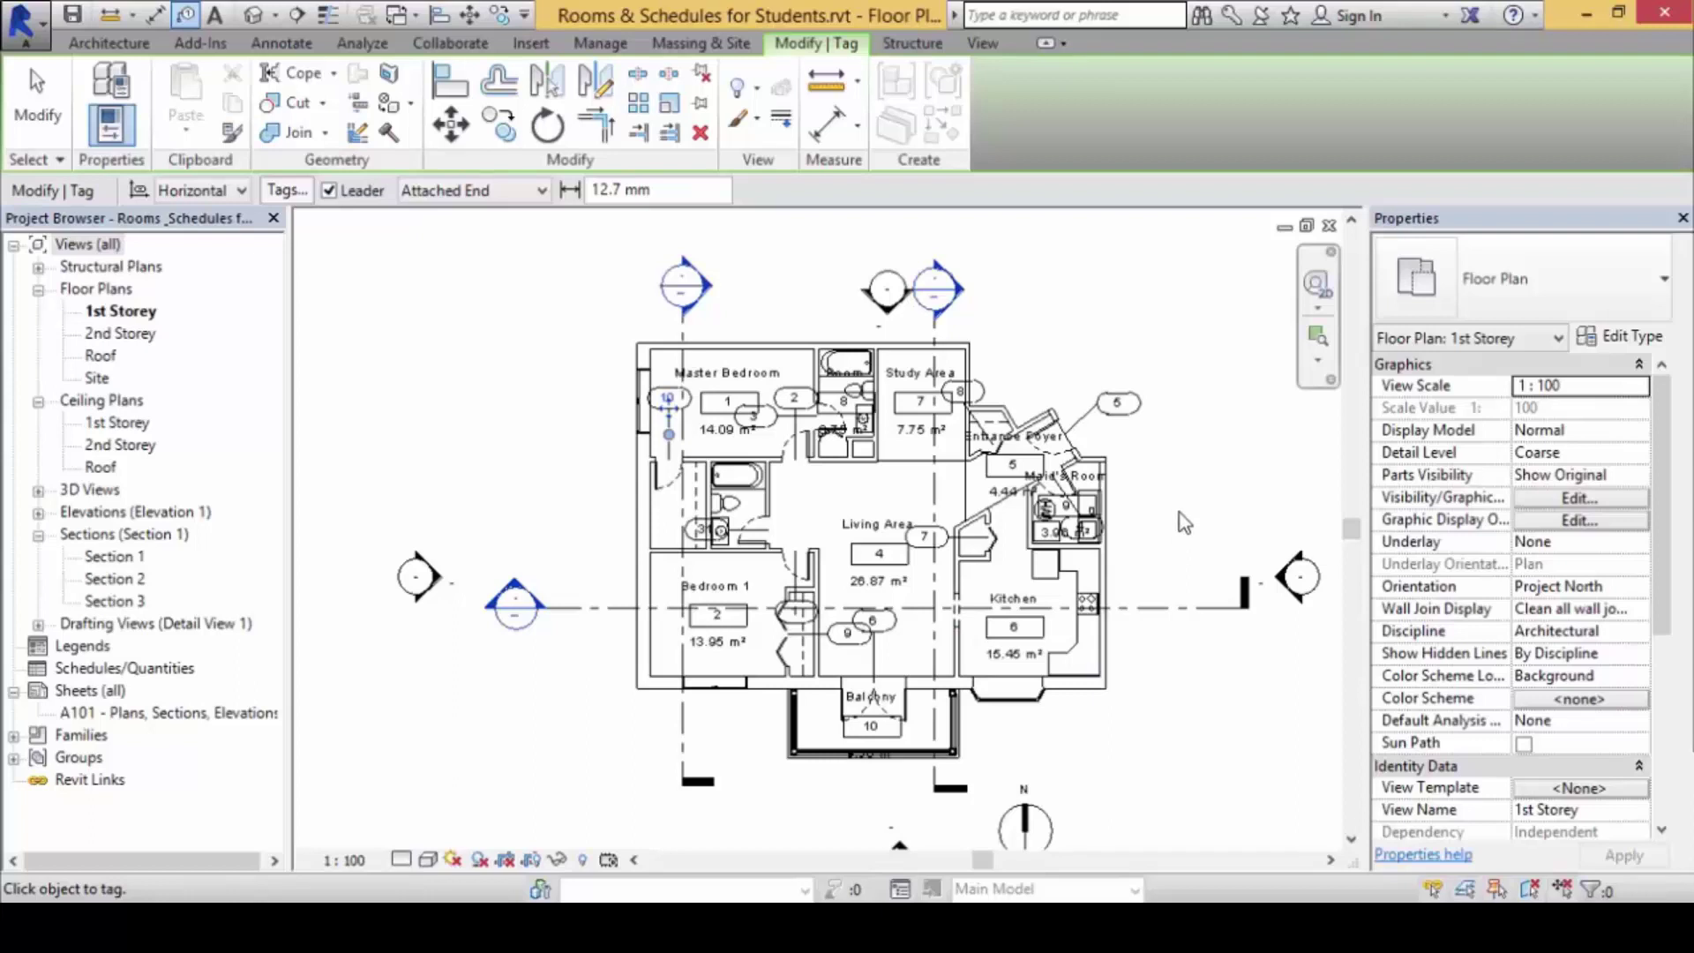
- Set the view scale of the 1st Storey floor plan to 1 : 20
{"action": "left_click", "coordinate": [1641, 392]}
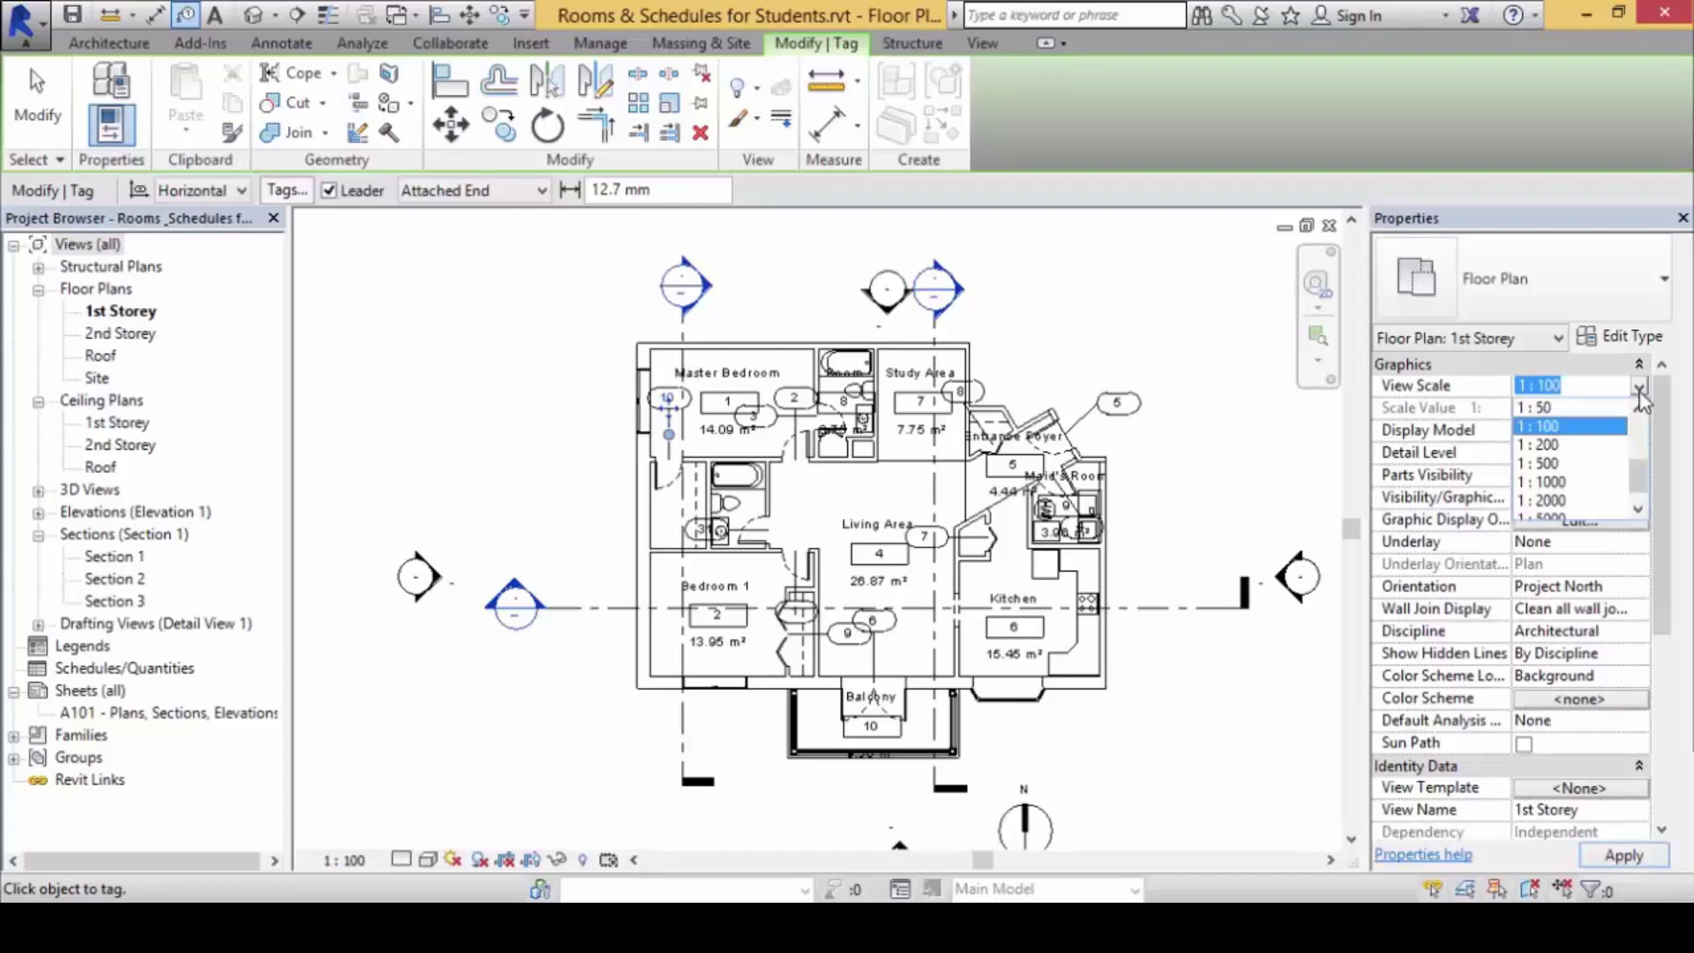
{"action": "left_click", "coordinate": [1639, 391]}
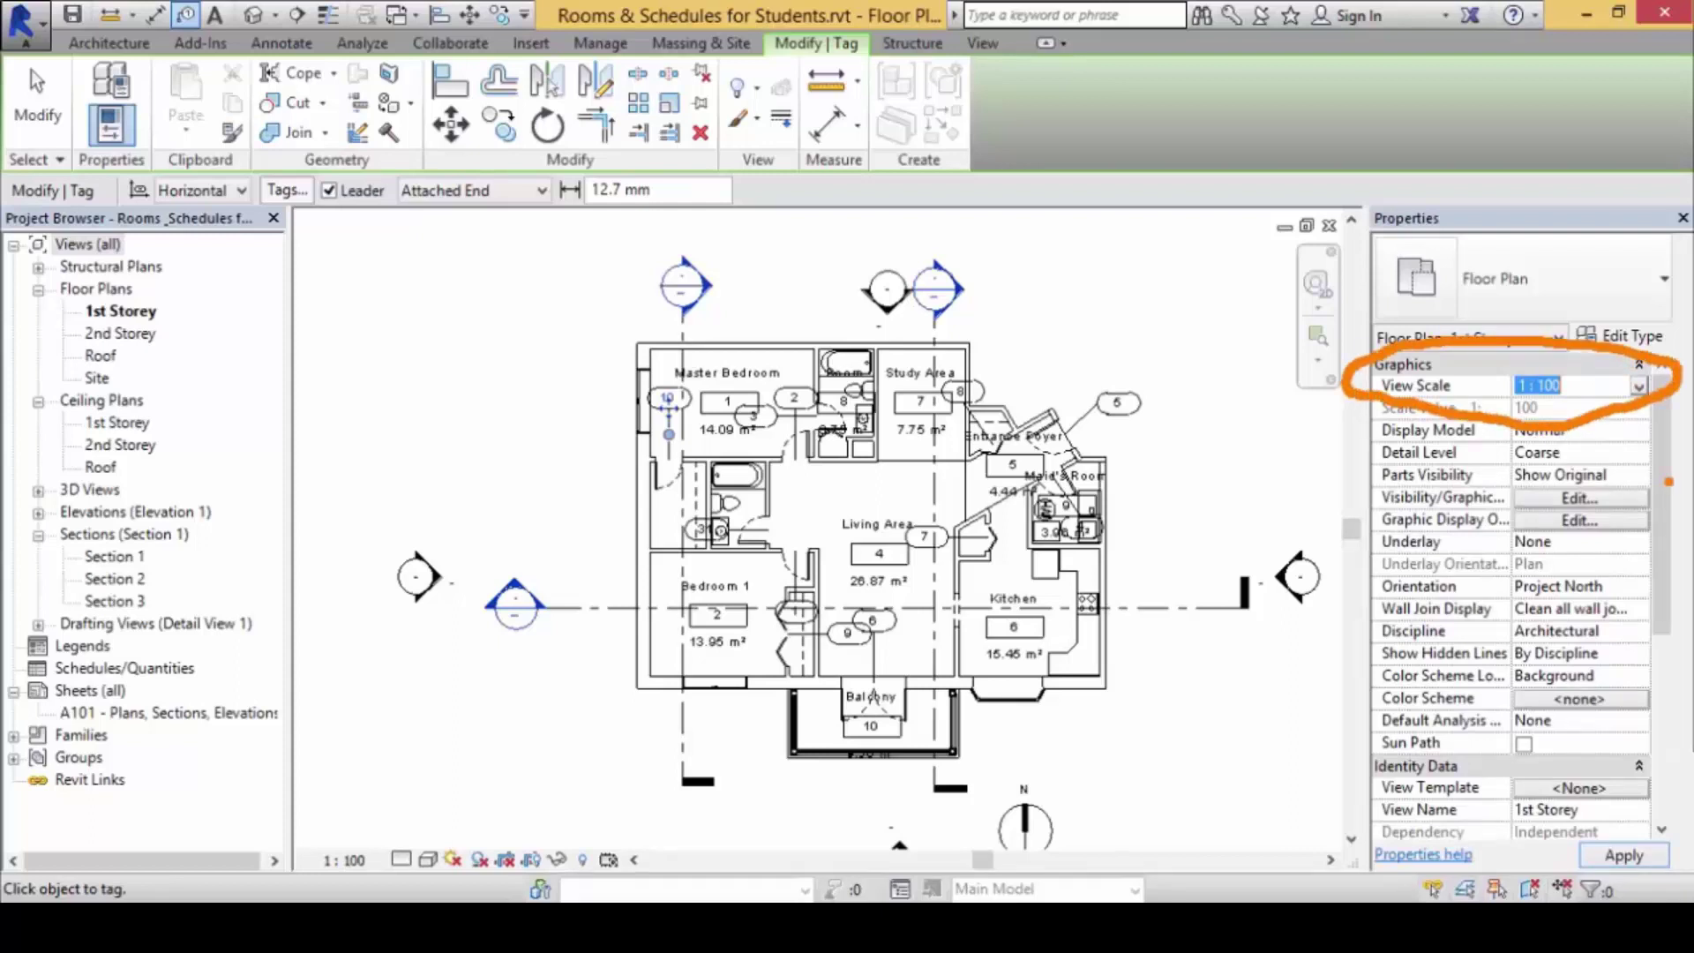
{"action": "left_click", "coordinate": [1638, 386]}
{"action": "left_click", "coordinate": [1638, 410]}
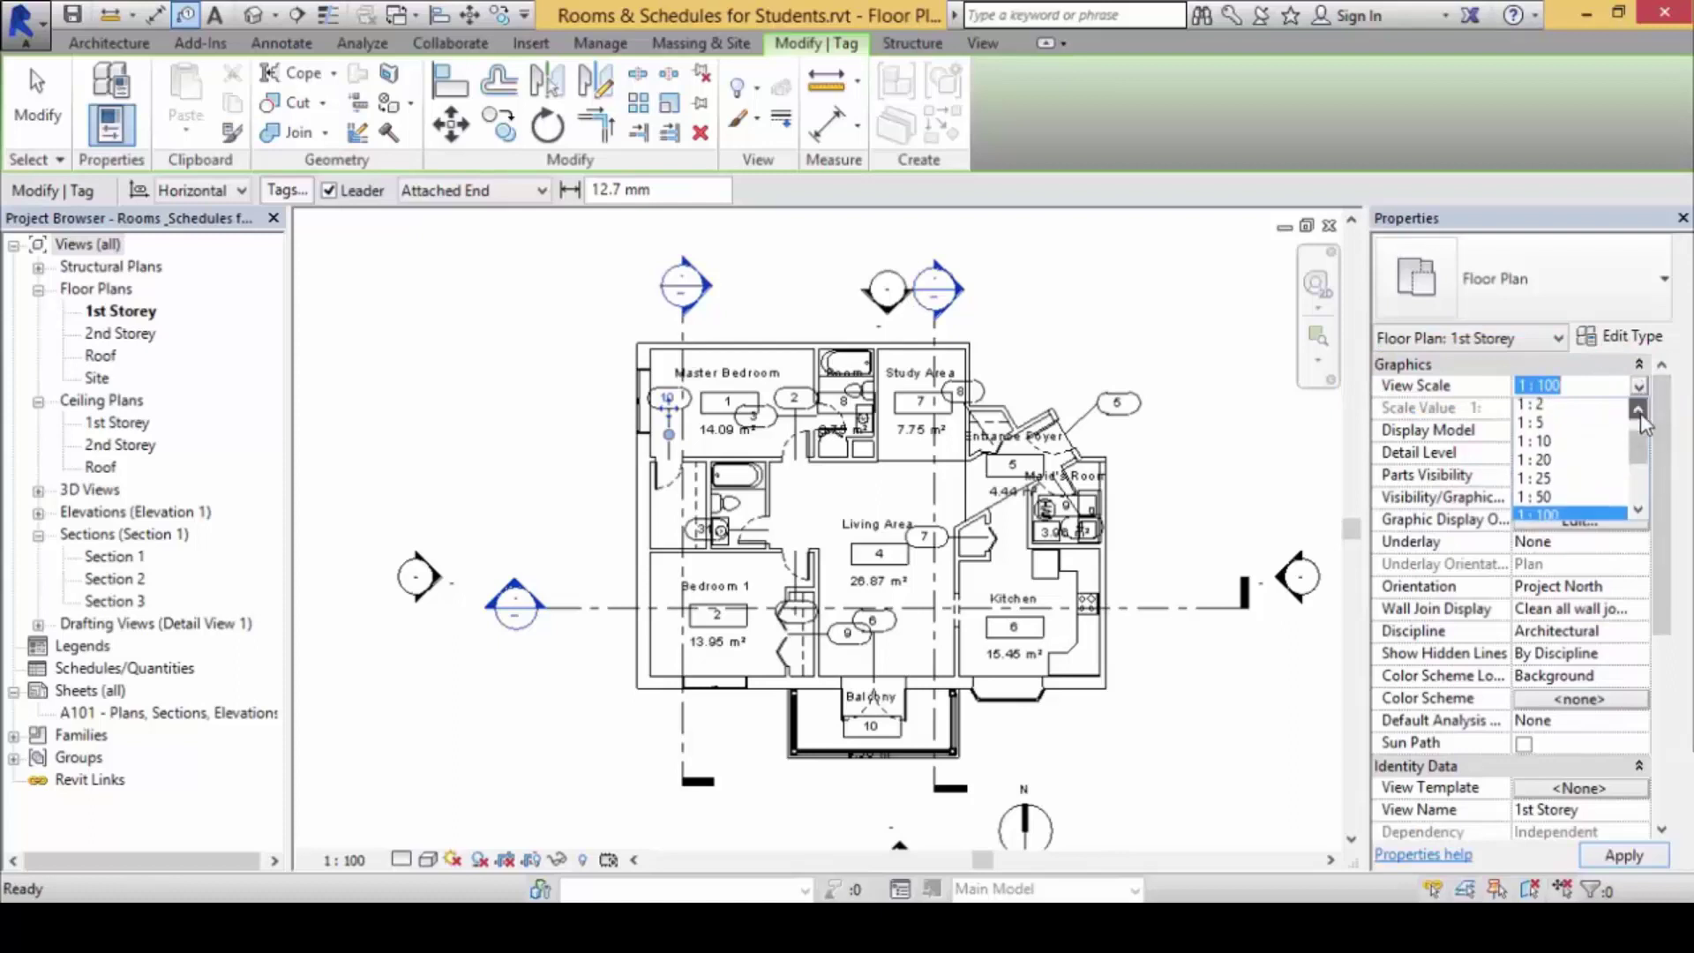
{"action": "left_click", "coordinate": [1638, 411]}
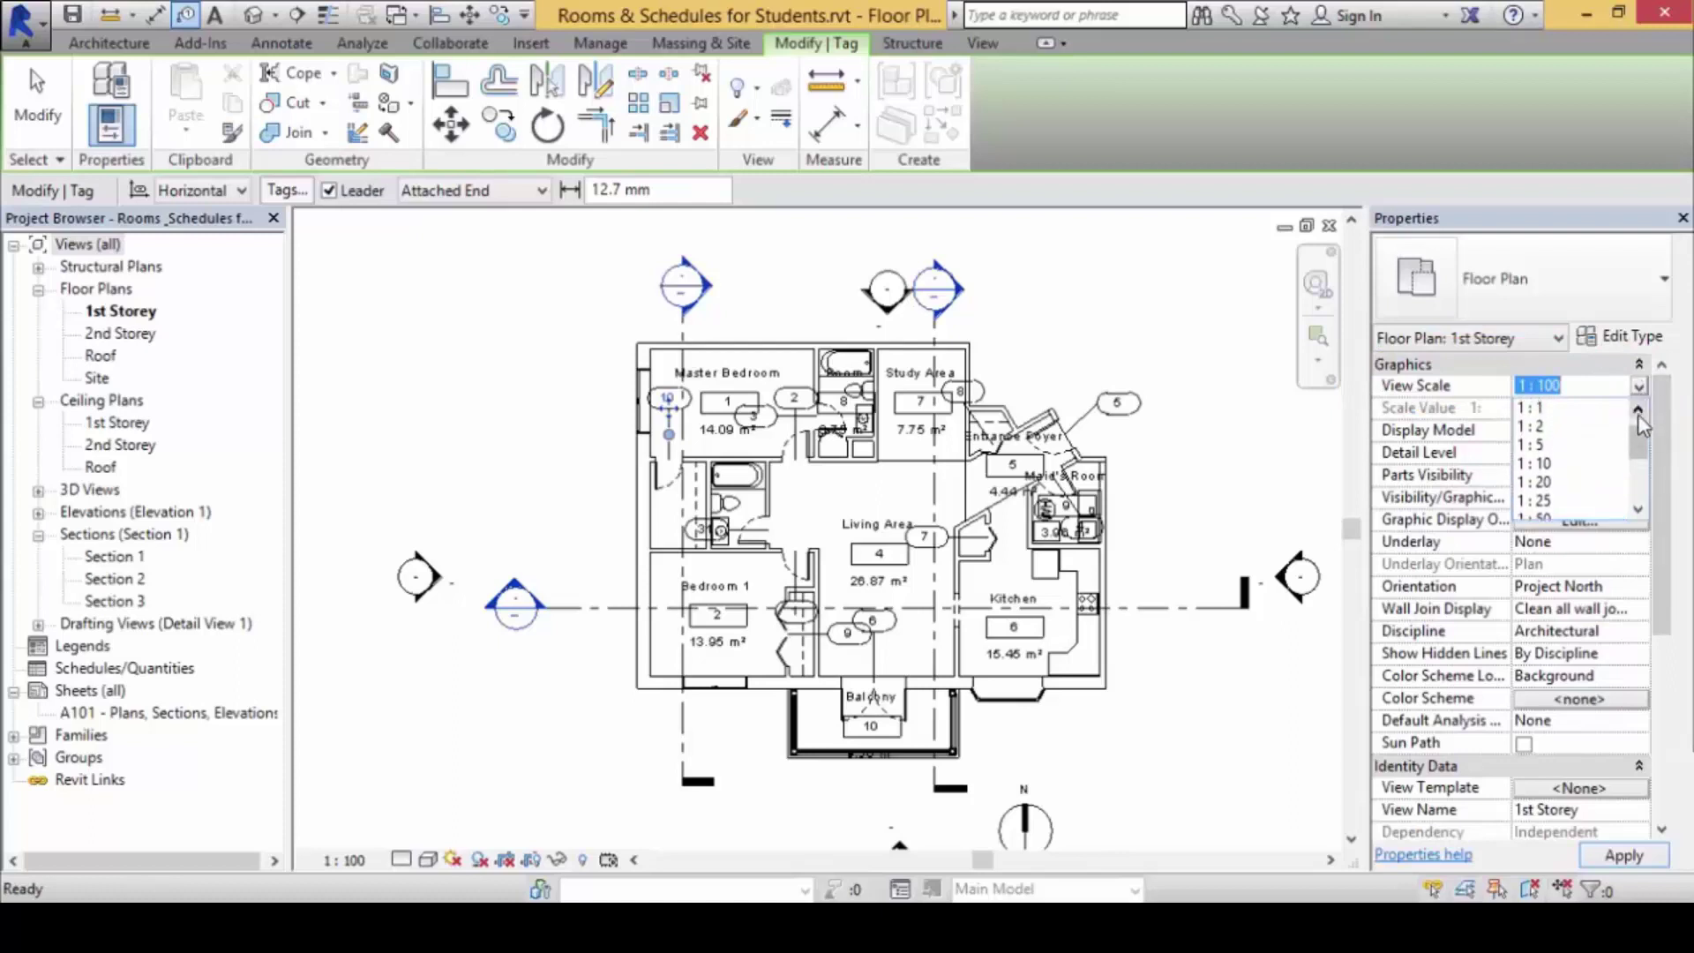
{"action": "left_click", "coordinate": [1600, 482]}
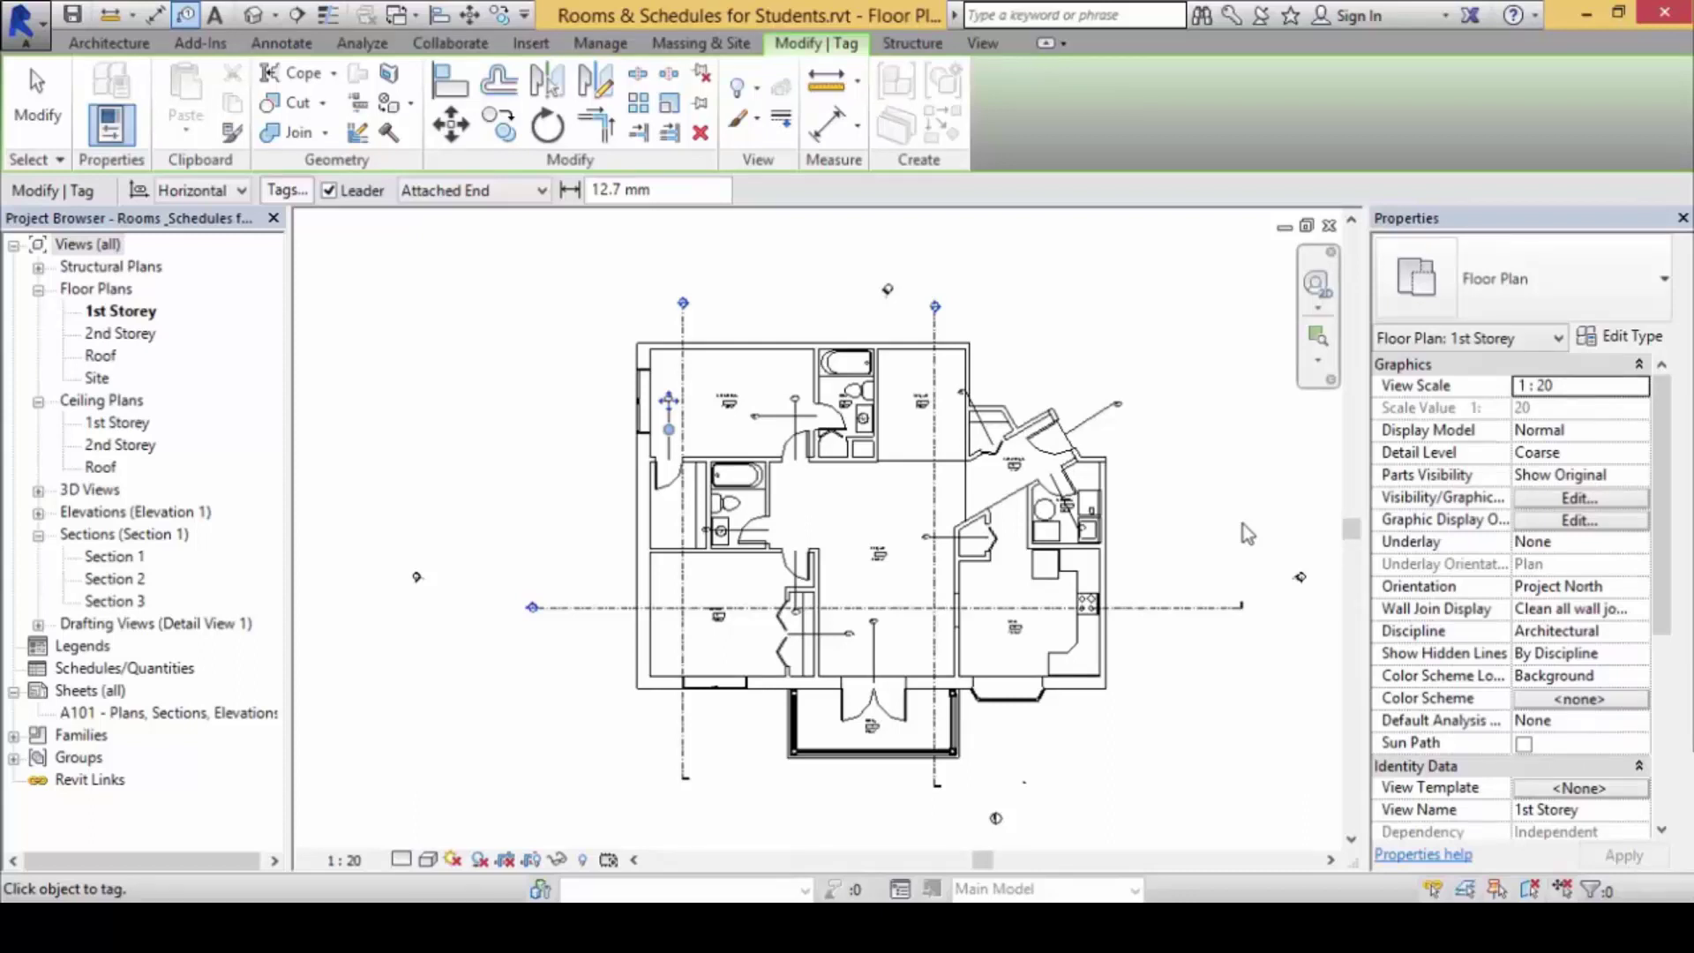
- Set the view scale of the 1st Storey floor plan to 1 : 25
{"action": "left_click", "coordinate": [1638, 385]}
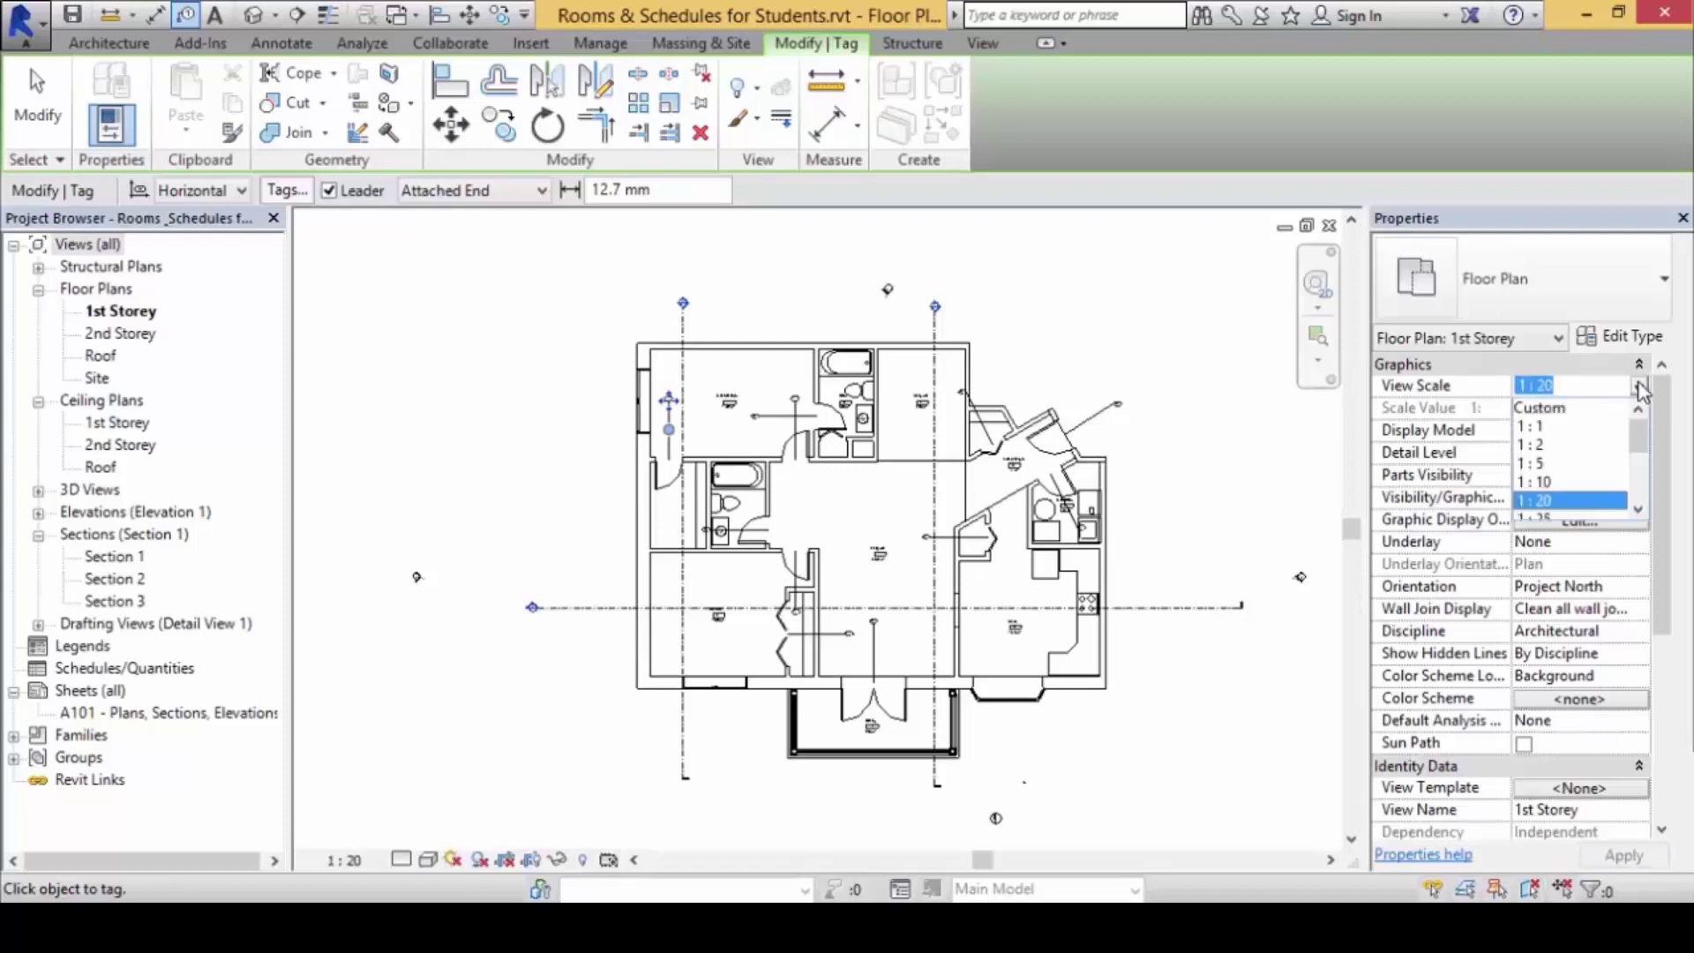
{"action": "left_click", "coordinate": [1638, 513]}
{"action": "left_click", "coordinate": [1570, 510]}
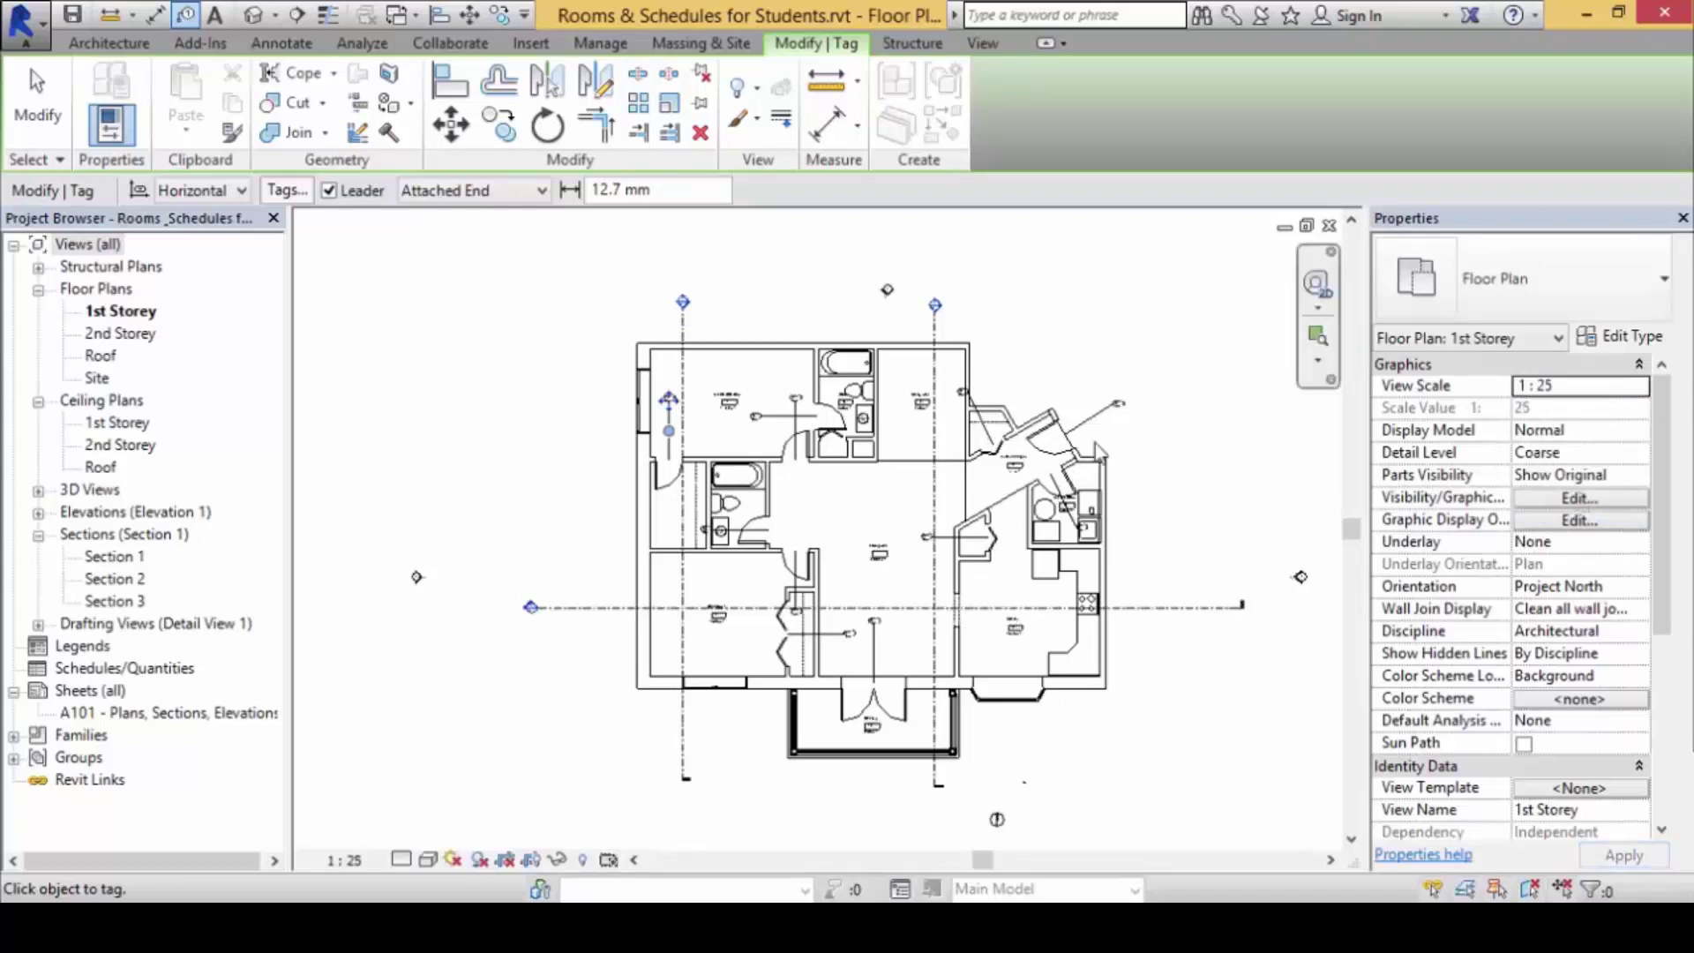
- Move door tag 10 in the Master Bedroom down close to the closet door, shortening its leader
{"action": "scroll", "coordinate": [712, 426], "scroll_direction": "up", "scroll_amount": 4}
{"action": "scroll", "coordinate": [700, 311], "scroll_direction": "up", "scroll_amount": 4}
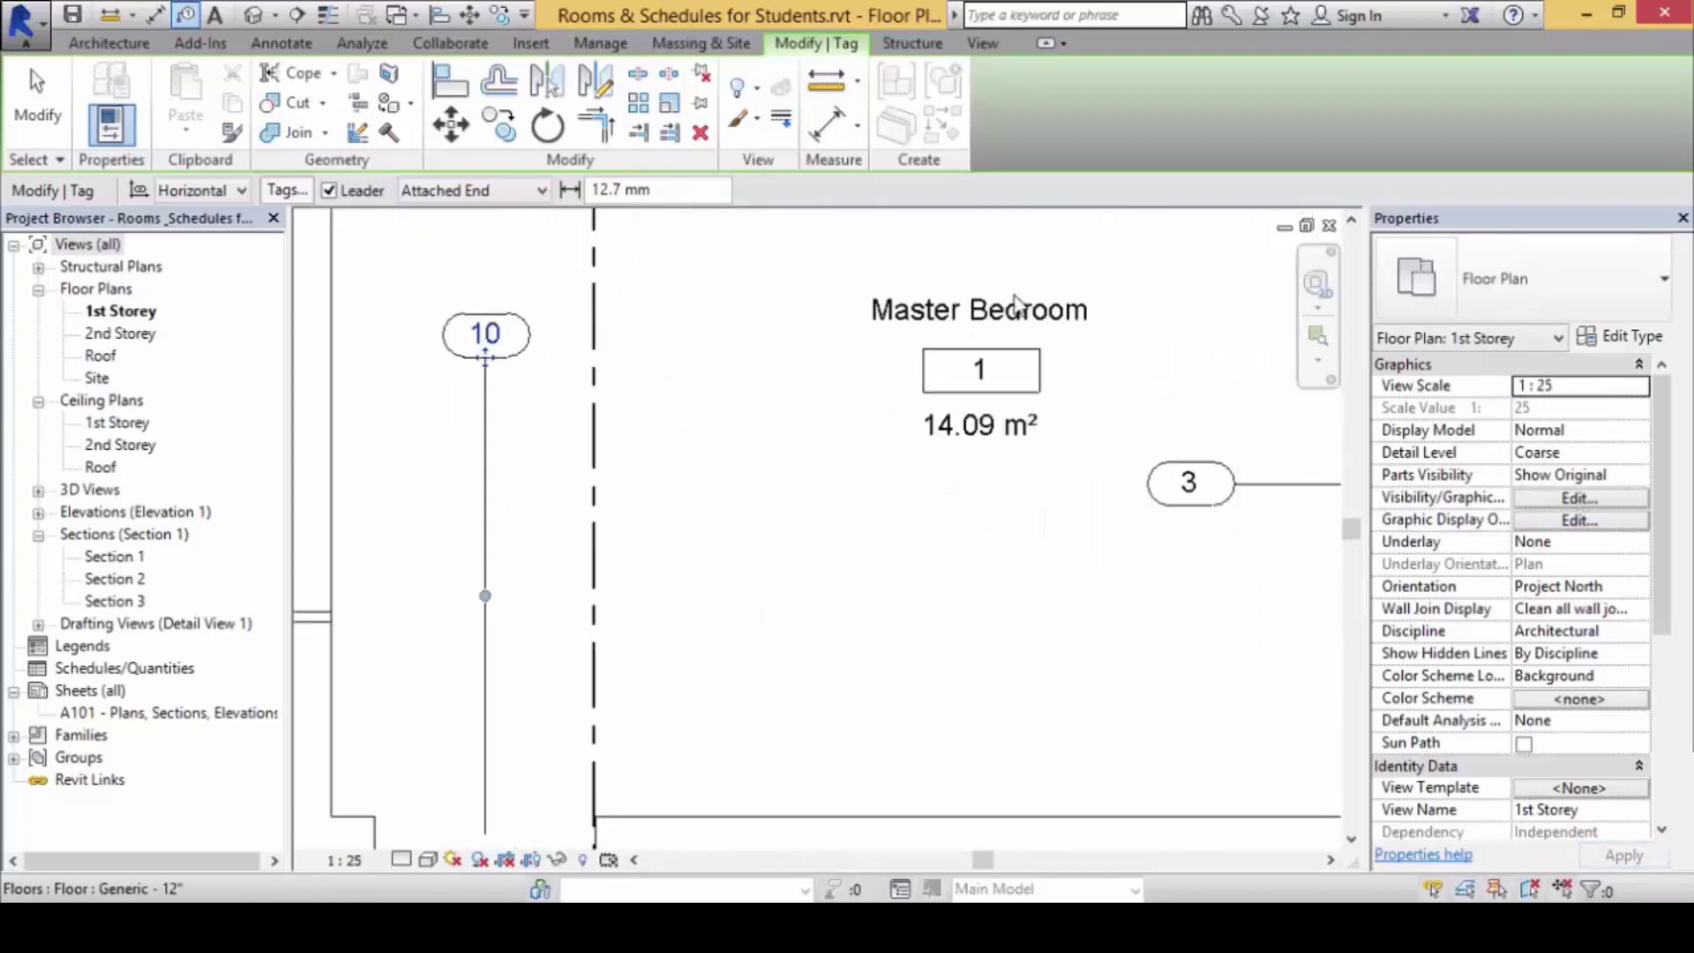
{"action": "scroll", "coordinate": [776, 423], "scroll_direction": "down", "scroll_amount": 4}
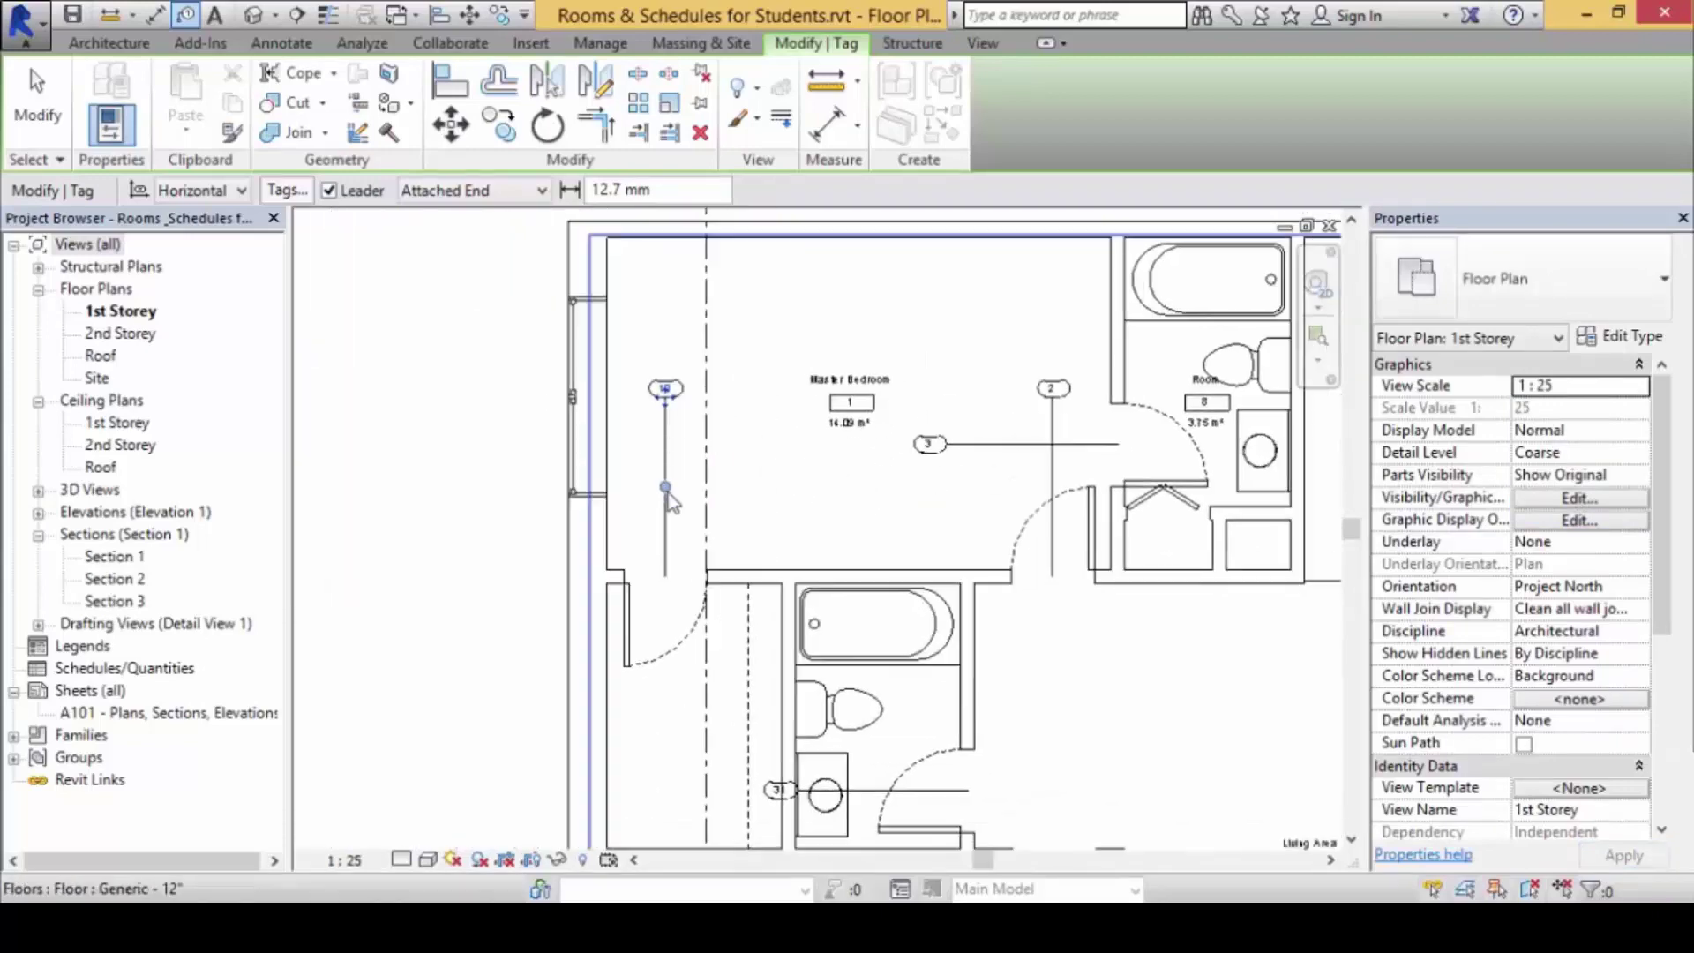
{"action": "scroll", "coordinate": [659, 437], "scroll_direction": "up", "scroll_amount": 3}
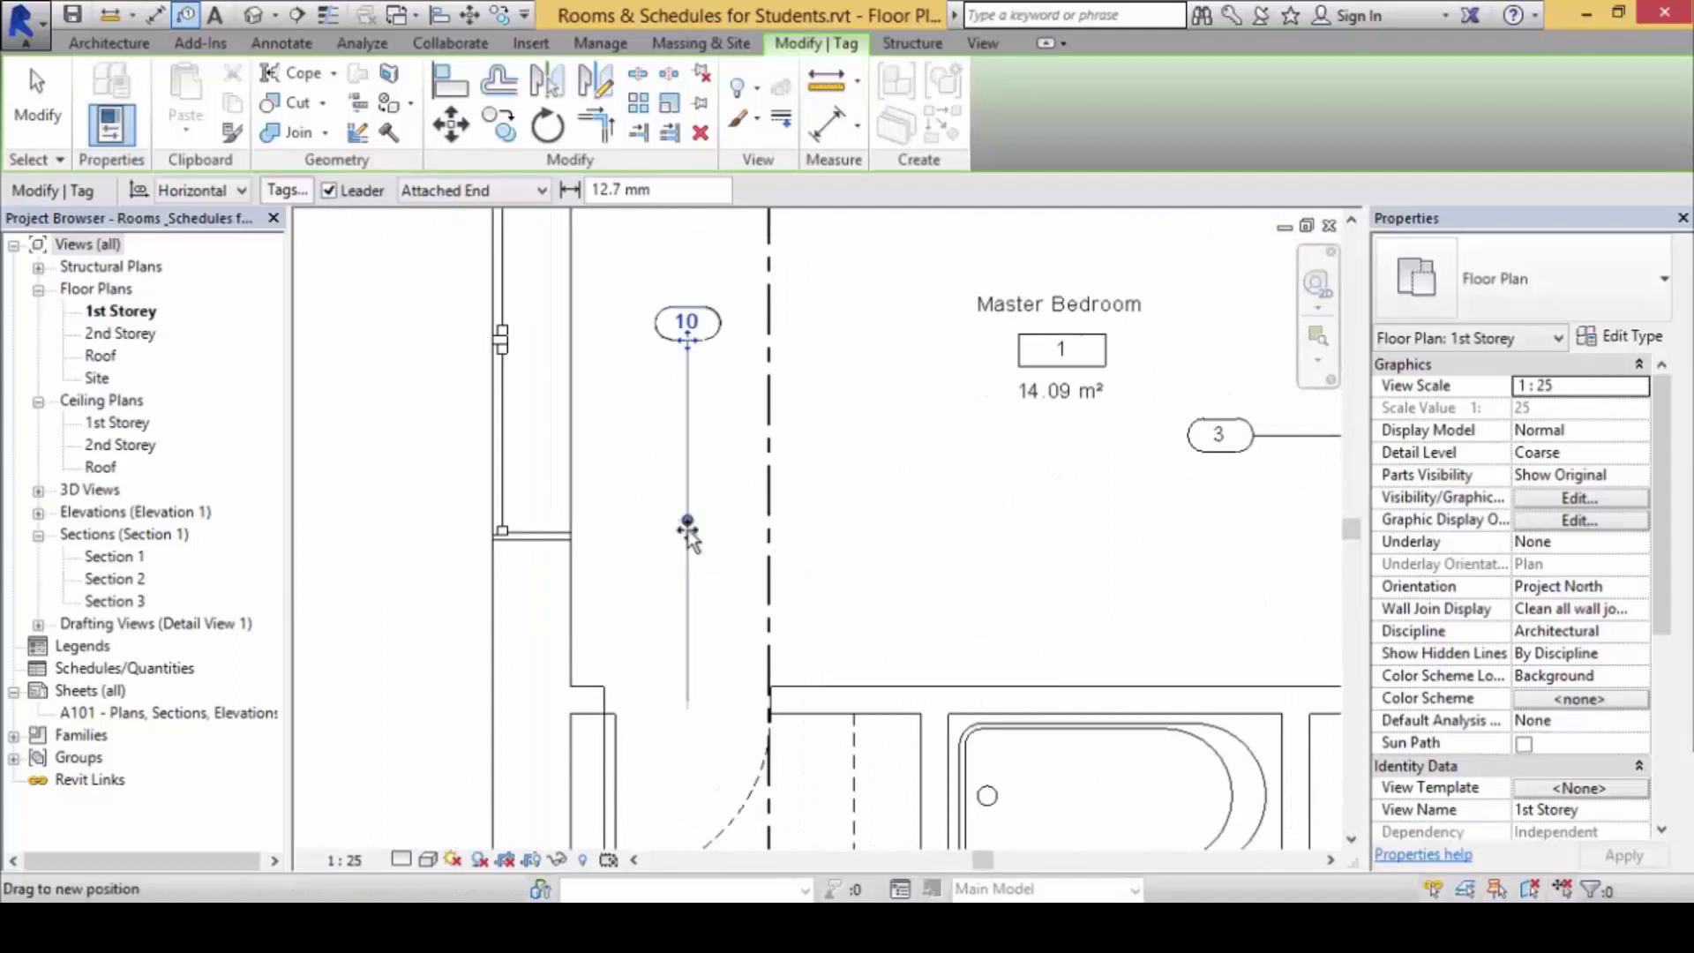
{"action": "left_click_drag", "start_coordinate": [693, 516], "coordinate": [688, 666]}
{"action": "scroll", "coordinate": [835, 499], "scroll_direction": "down", "scroll_amount": 4}
- Move door tag 2 just below the Master Bedroom entrance door and tag 3 next to the adjoining bathroom door
{"action": "scroll", "coordinate": [965, 422], "scroll_direction": "up", "scroll_amount": 3}
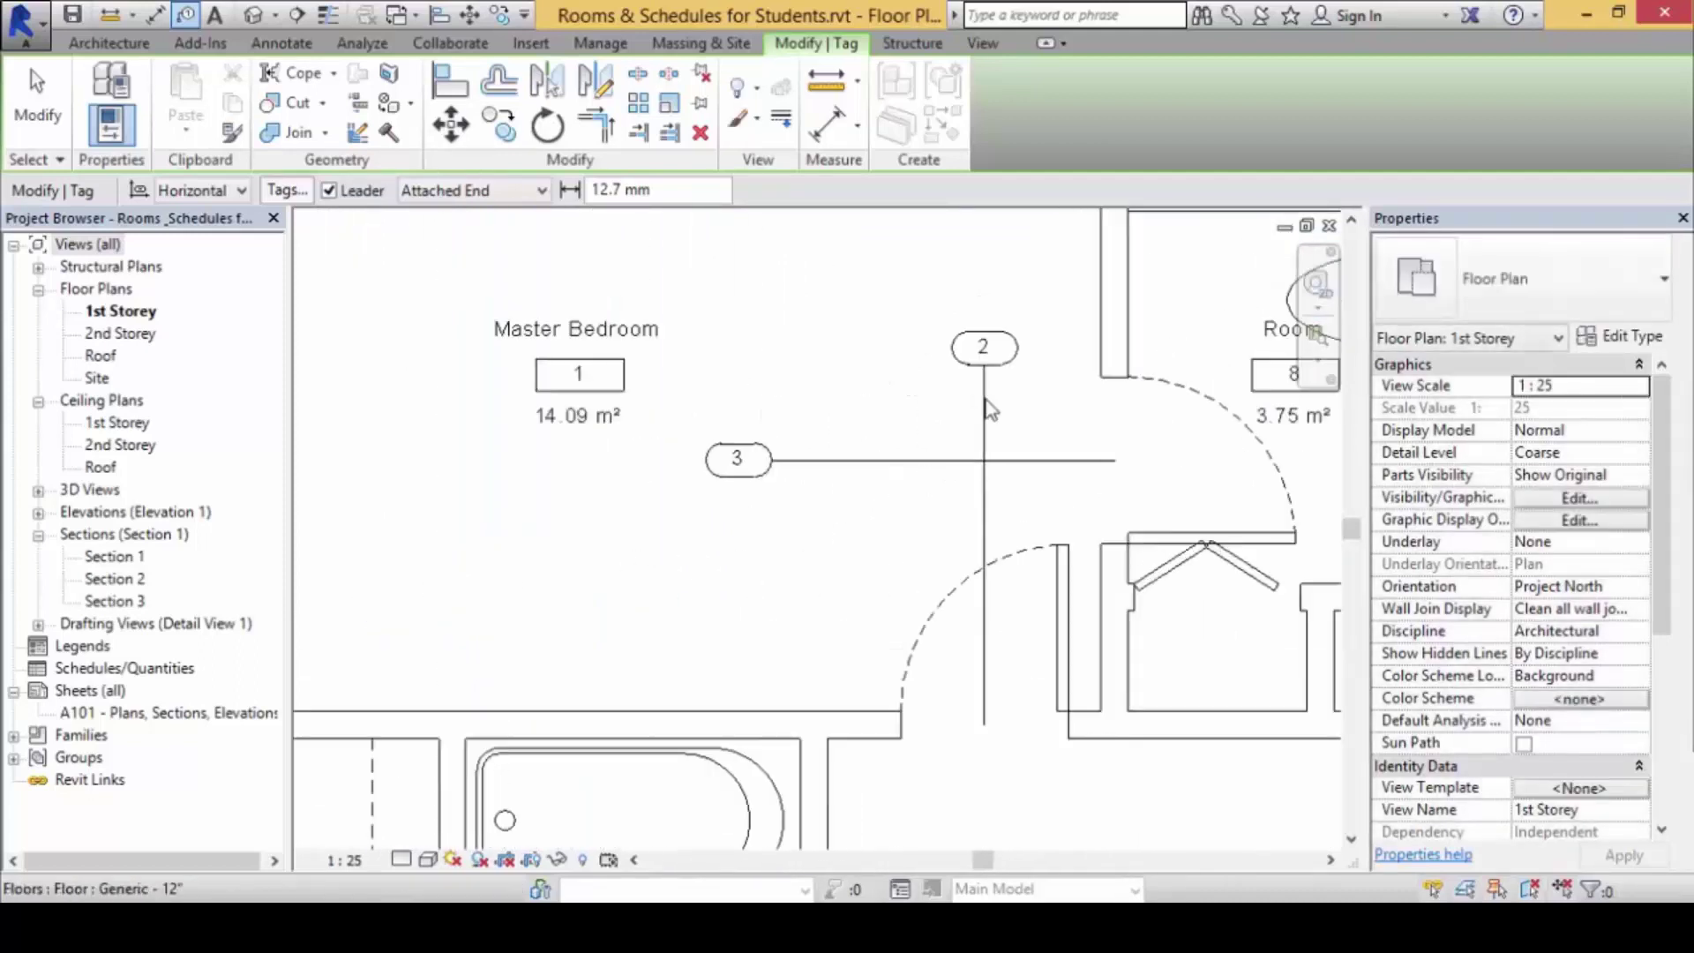
{"action": "left_click", "coordinate": [971, 410]}
{"action": "left_click", "coordinate": [1014, 482]}
{"action": "left_click", "coordinate": [1025, 553]}
{"action": "left_click", "coordinate": [999, 477]}
{"action": "key", "text": "Escape"}
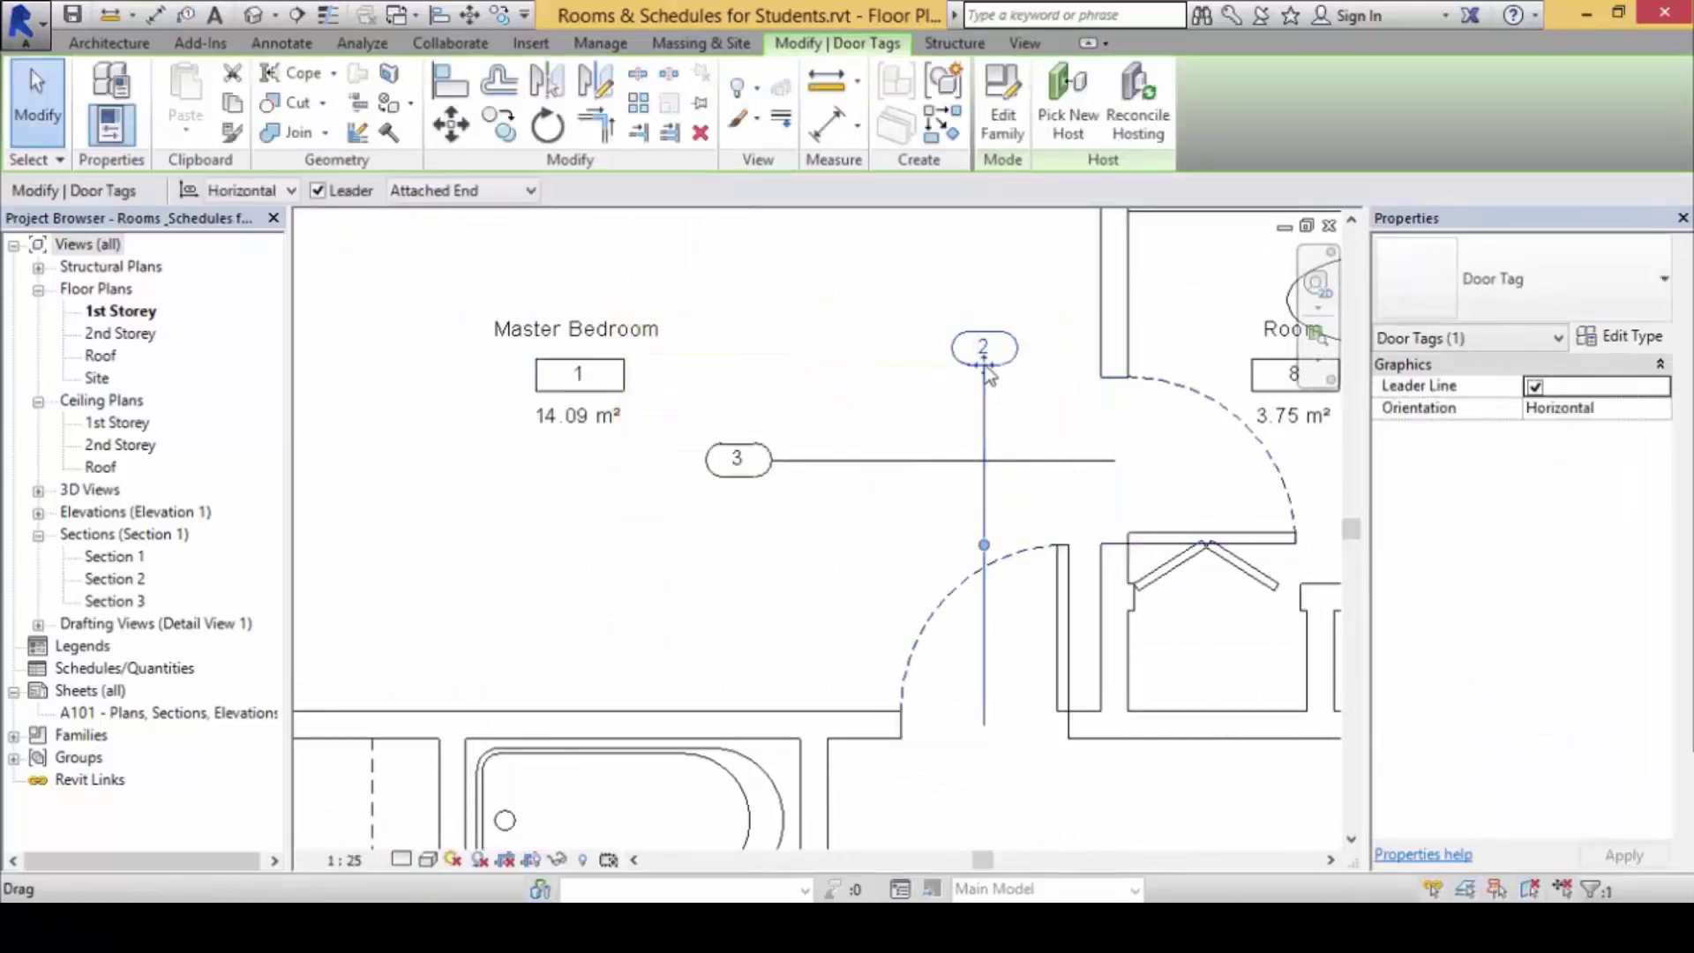
{"action": "left_click_drag", "start_coordinate": [983, 348], "coordinate": [985, 799]}
{"action": "left_click", "coordinate": [739, 481]}
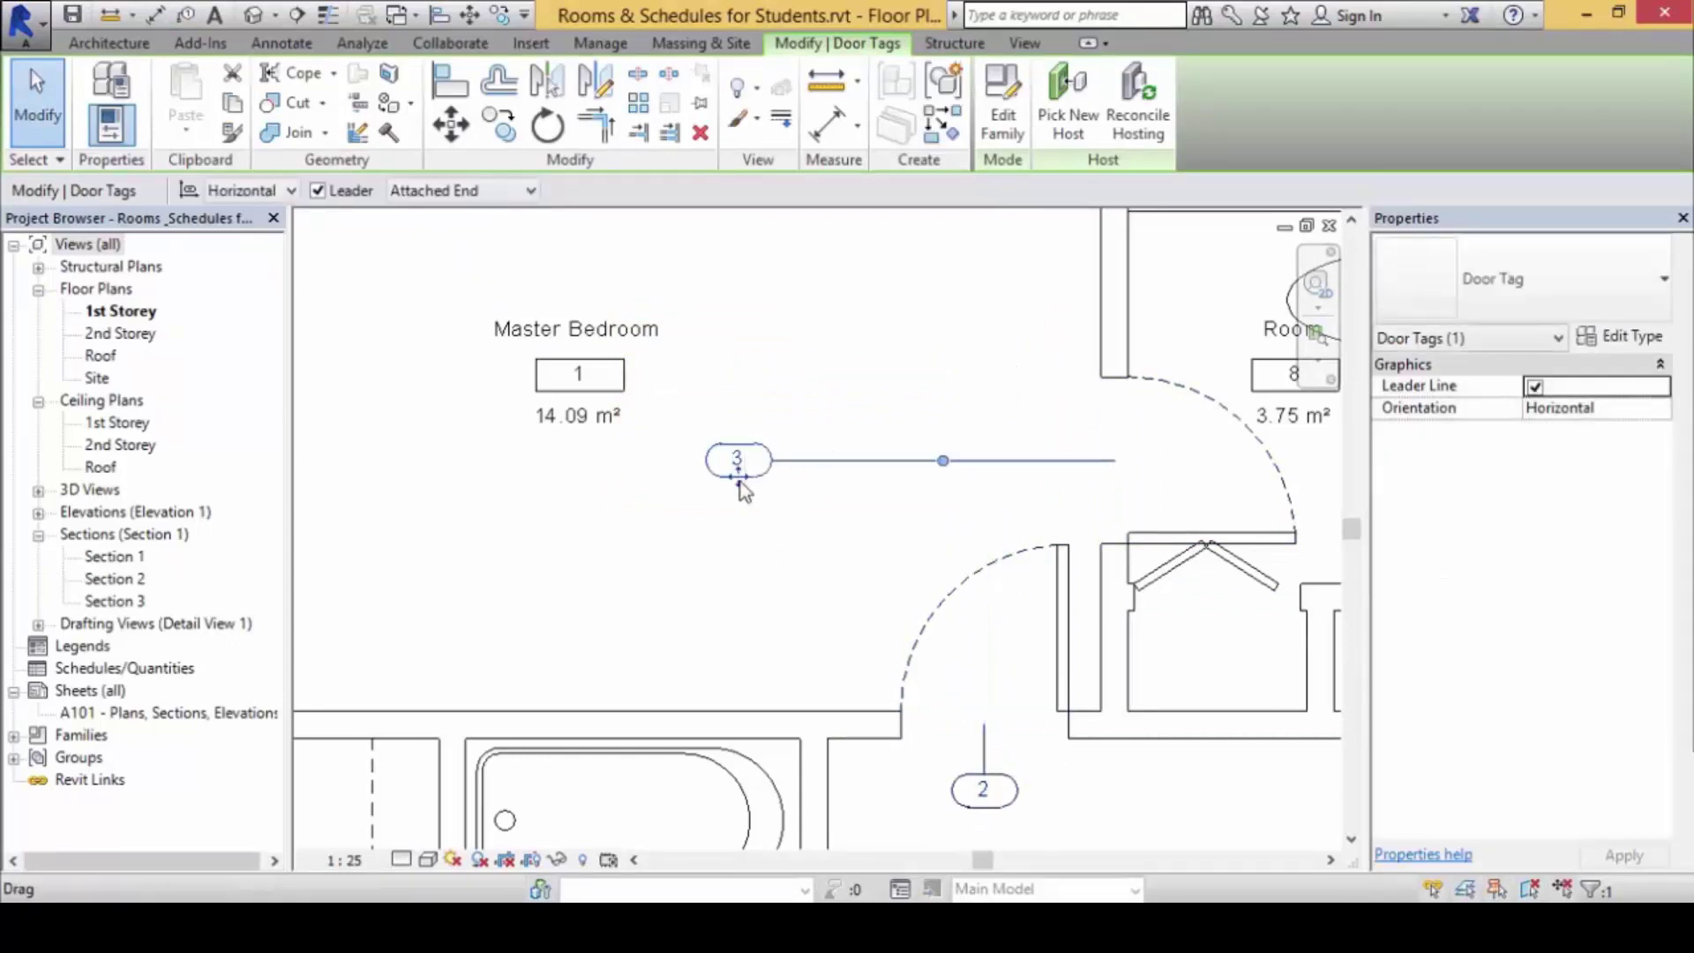
{"action": "left_click_drag", "start_coordinate": [739, 481], "coordinate": [1026, 482]}
- Move door tag 8 from the Study Area wall into the Entrance Foyer closet, close to its bifold door
{"action": "scroll", "coordinate": [1173, 516], "scroll_direction": "down", "scroll_amount": 6}
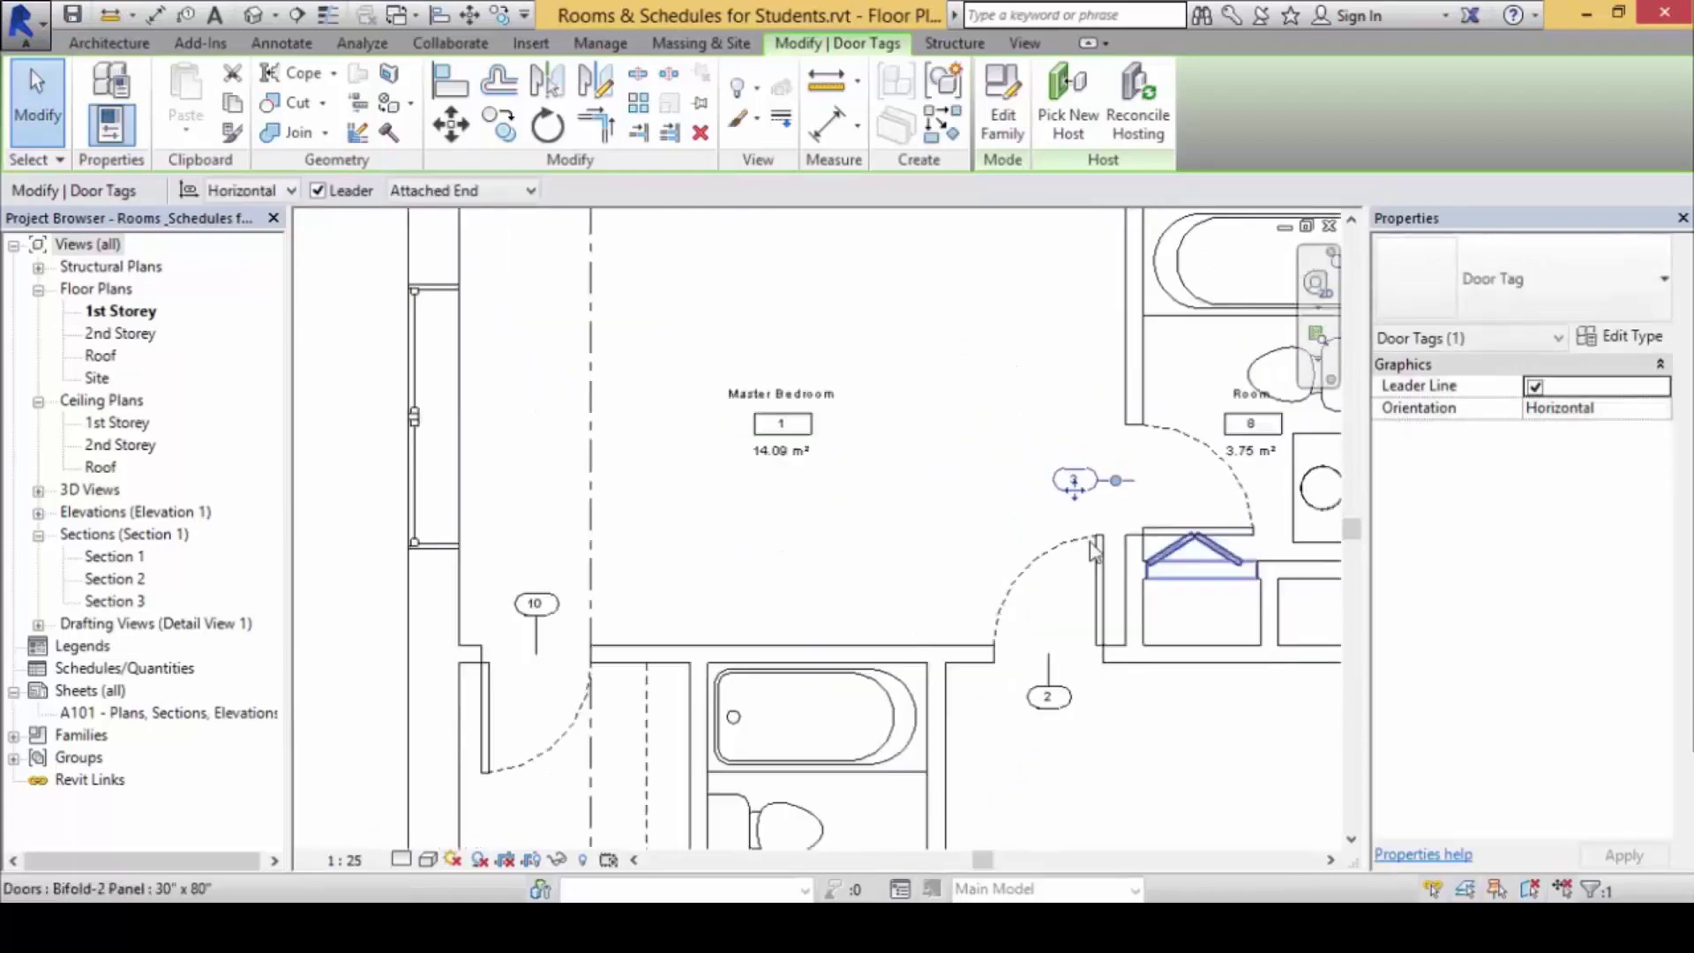
{"action": "middle_click_drag", "start_coordinate": [1178, 521], "coordinate": [794, 434]}
{"action": "scroll", "coordinate": [1163, 397], "scroll_direction": "up", "scroll_amount": 4}
{"action": "middle_click_drag", "start_coordinate": [961, 465], "coordinate": [654, 434]}
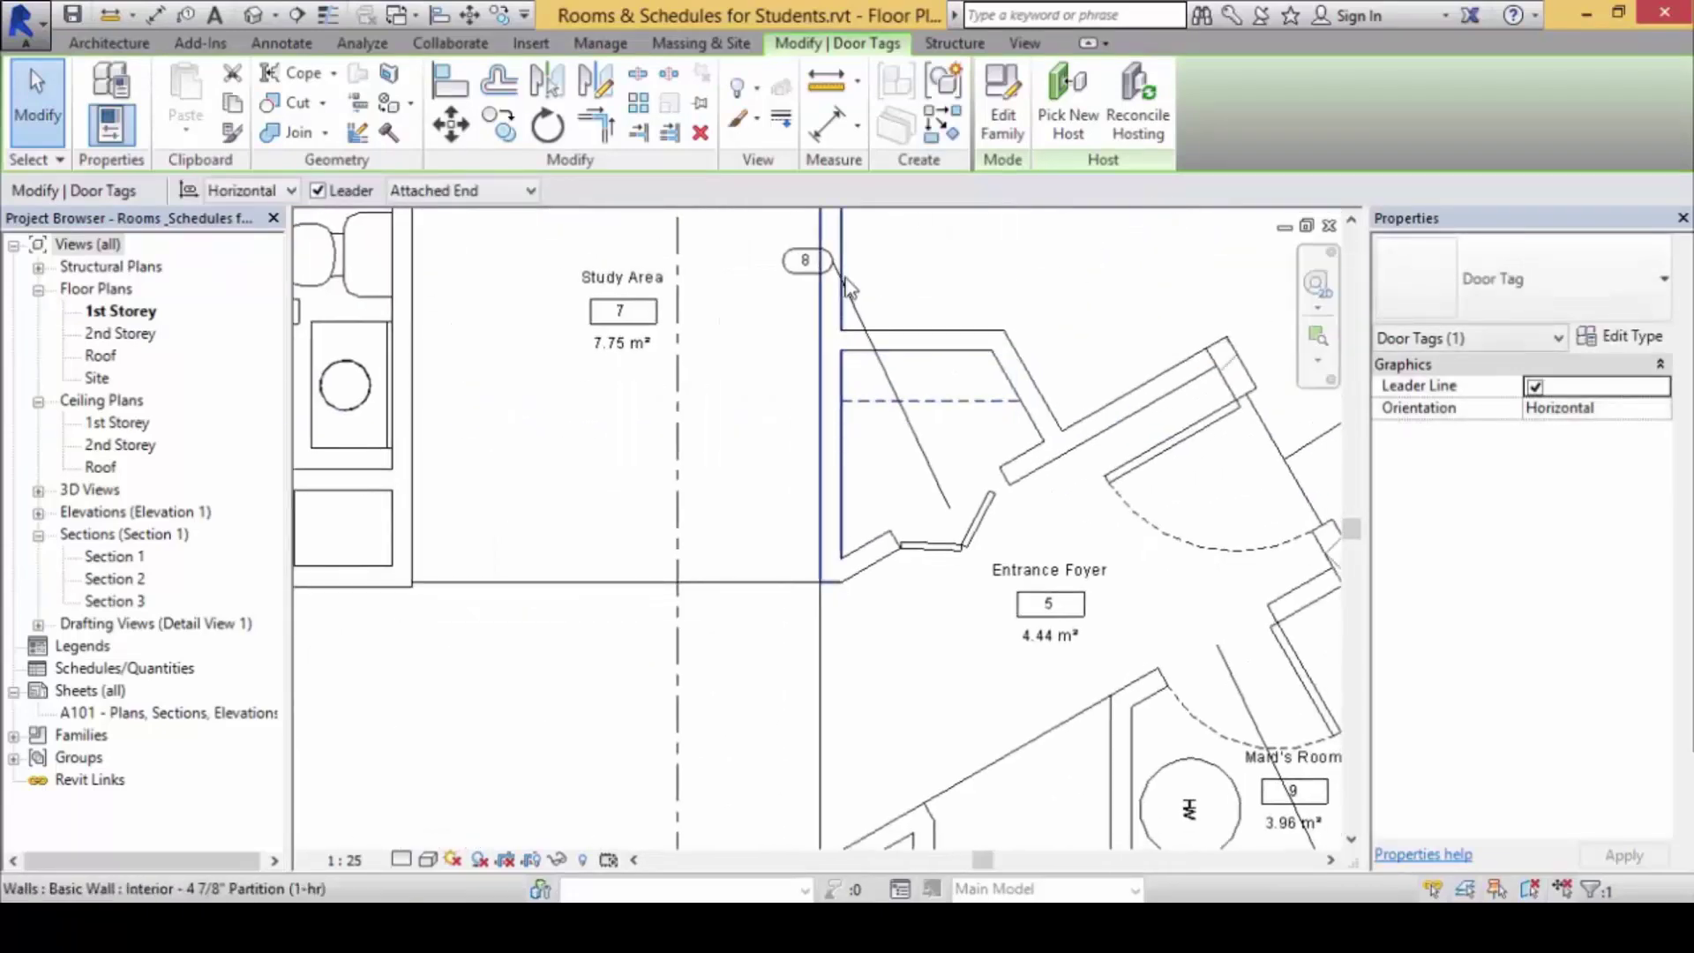
{"action": "left_click", "coordinate": [806, 262]}
{"action": "left_click_drag", "start_coordinate": [809, 274], "coordinate": [888, 496]}
- Move the main entrance door's tag closer to the door, just outside the Entrance Foyer
{"action": "scroll", "coordinate": [917, 487], "scroll_direction": "down", "scroll_amount": 2}
{"action": "middle_click_drag", "start_coordinate": [843, 510], "coordinate": [555, 544]}
{"action": "left_click", "coordinate": [997, 426]}
{"action": "left_click_drag", "start_coordinate": [997, 425], "coordinate": [885, 501]}
- Move door tag 7 from the Living Area into the closet above the Kitchen, beside its bifold door
{"action": "scroll", "coordinate": [1034, 526], "scroll_direction": "down", "scroll_amount": 5}
{"action": "middle_click_drag", "start_coordinate": [1046, 525], "coordinate": [1083, 329]}
{"action": "scroll", "coordinate": [909, 586], "scroll_direction": "up", "scroll_amount": 4}
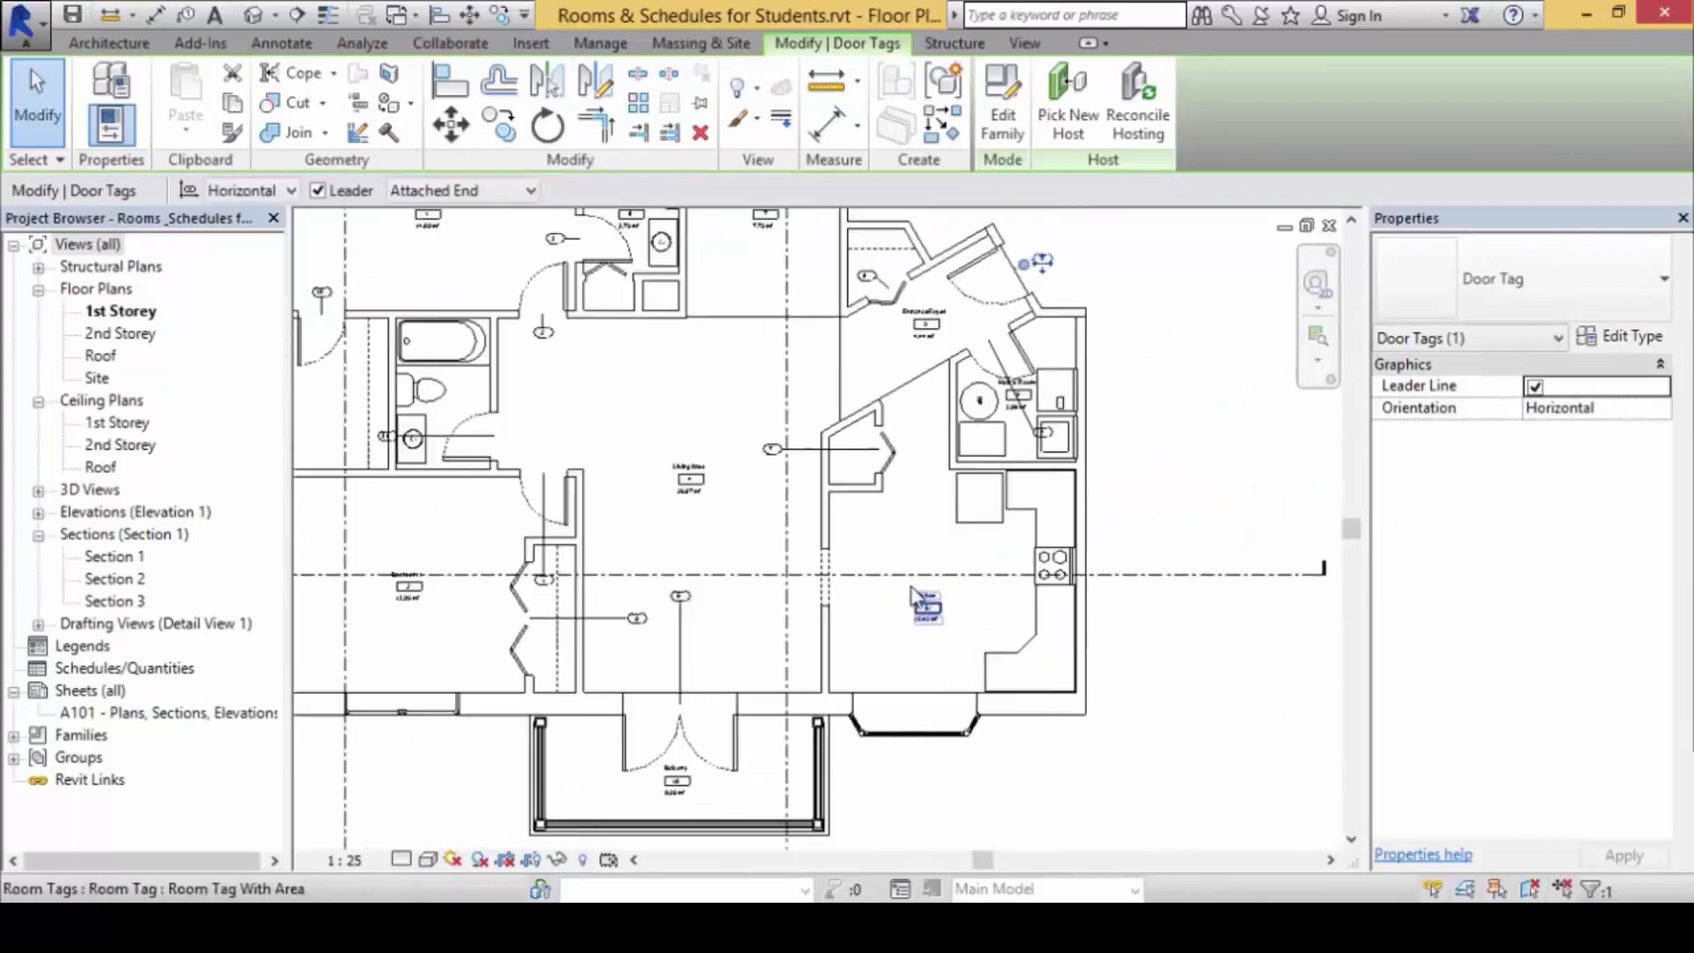
{"action": "scroll", "coordinate": [918, 509], "scroll_direction": "down", "scroll_amount": 1}
{"action": "middle_click_drag", "start_coordinate": [937, 500], "coordinate": [1035, 602]}
{"action": "scroll", "coordinate": [917, 481], "scroll_direction": "up", "scroll_amount": 4}
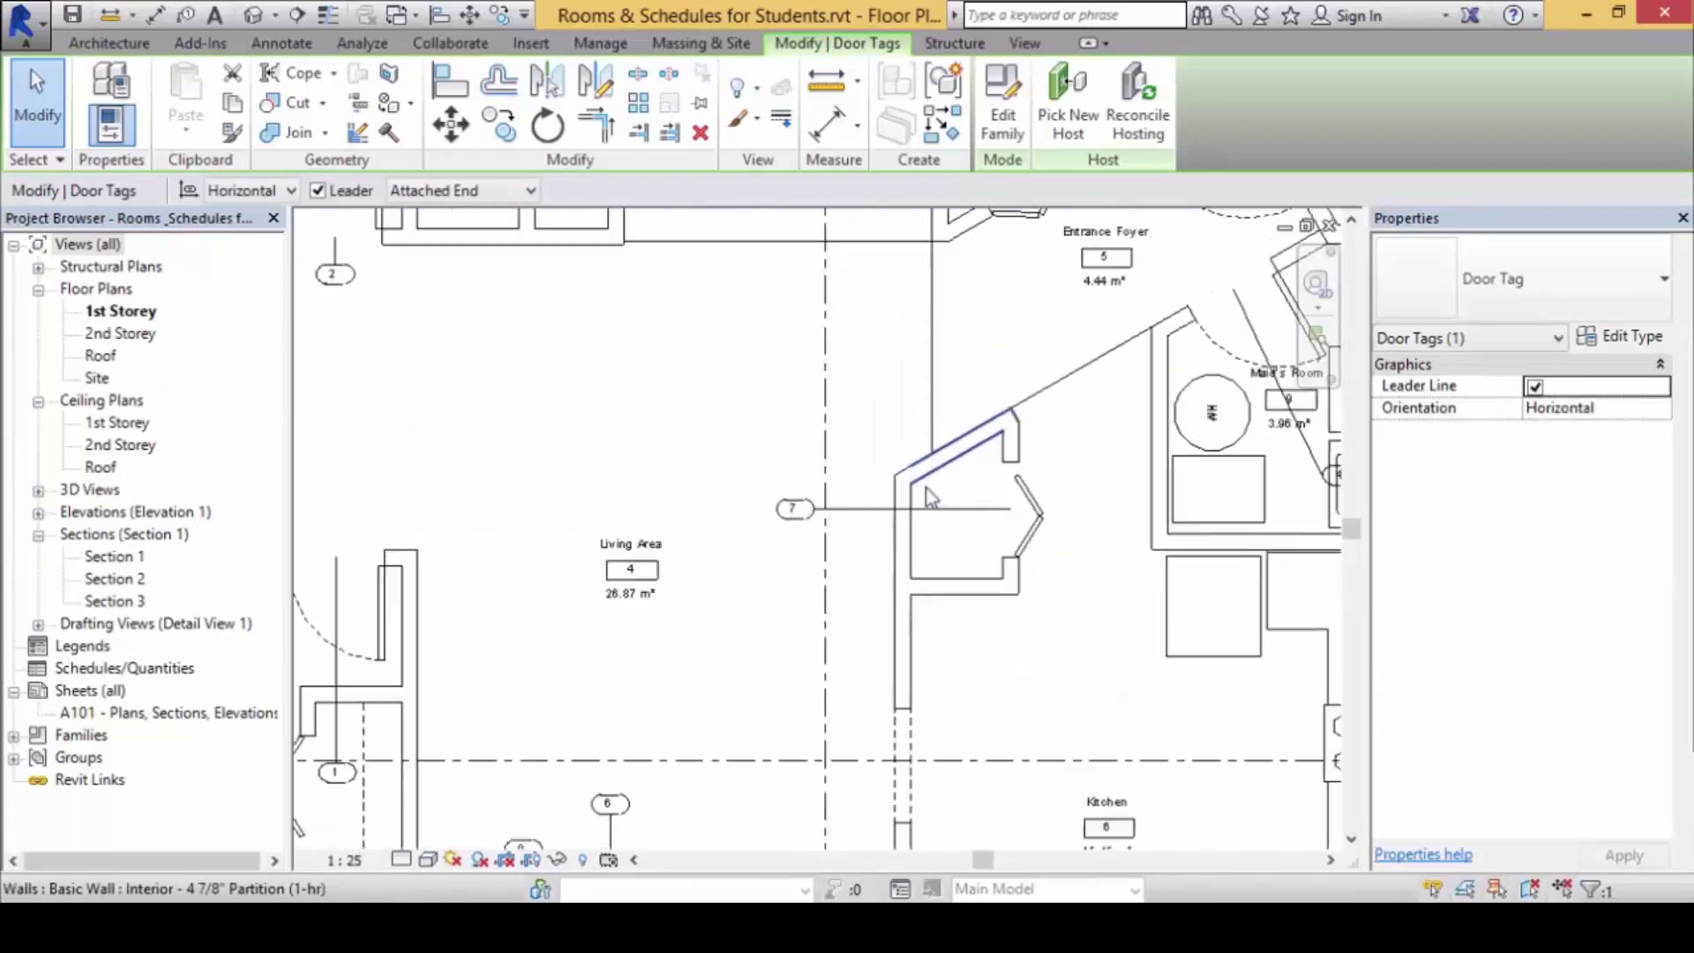
{"action": "left_click", "coordinate": [776, 513]}
{"action": "left_click_drag", "start_coordinate": [776, 513], "coordinate": [952, 533]}
{"action": "left_click", "coordinate": [1113, 504]}
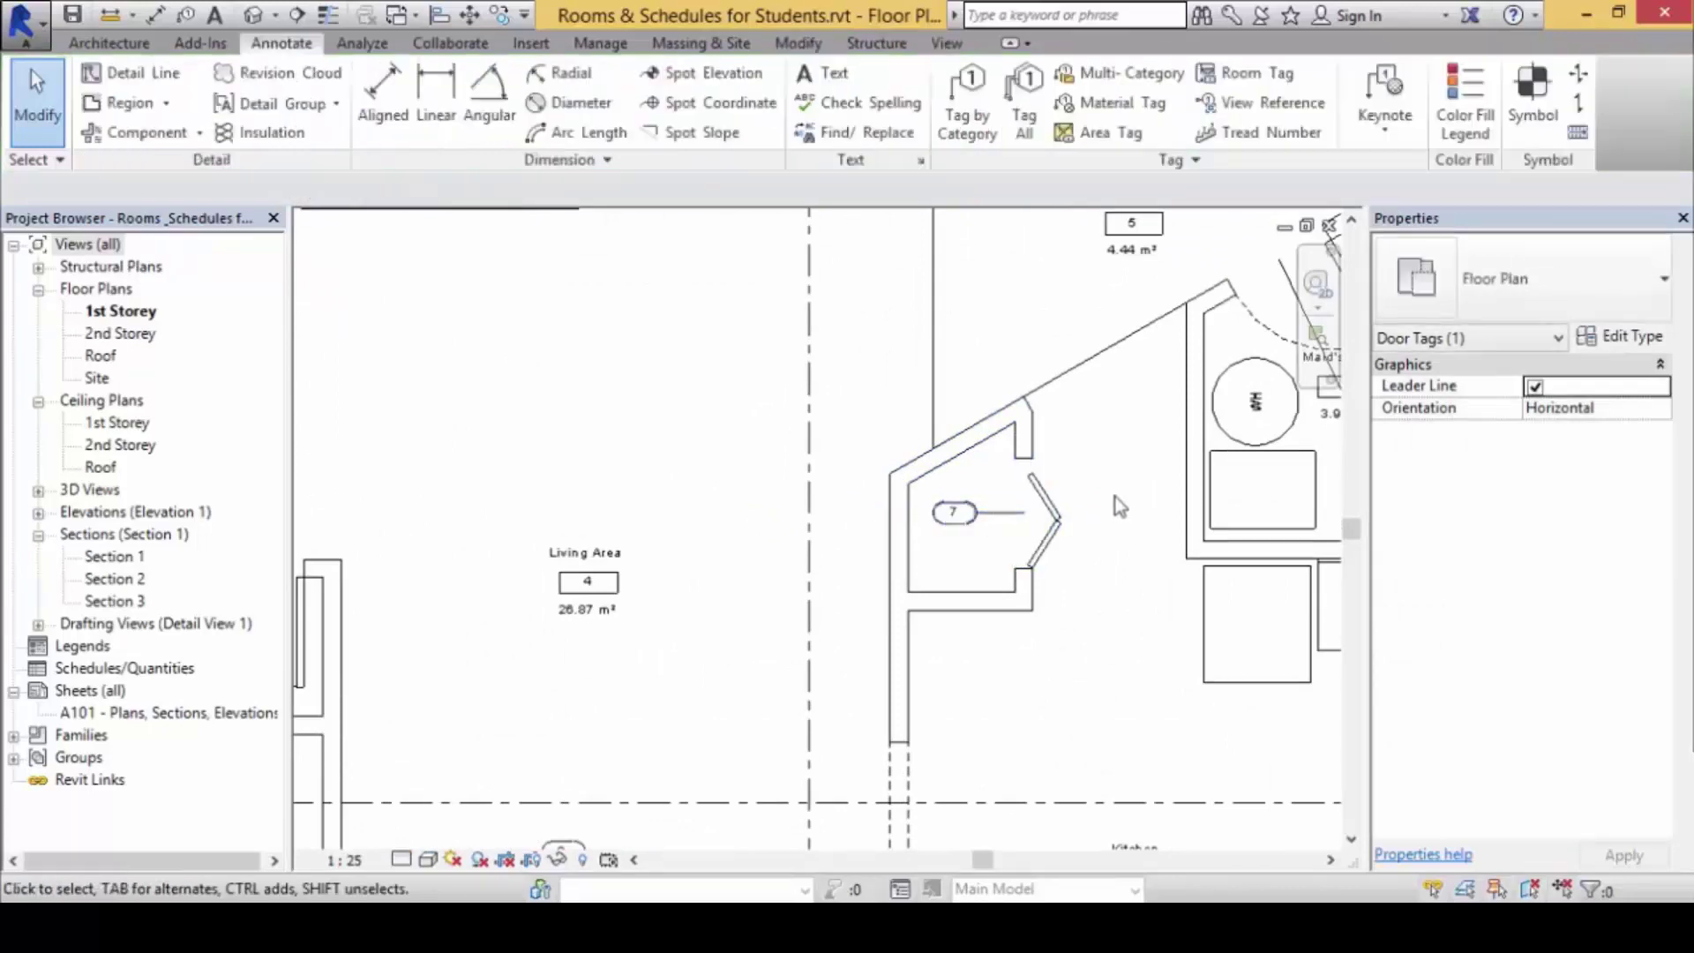
- Move door tag 4 out of the Maid's Room into the Entrance Foyer, near the Maid's Room door
{"action": "scroll", "coordinate": [1041, 501], "scroll_direction": "down", "scroll_amount": 4}
{"action": "middle_click_drag", "start_coordinate": [959, 500], "coordinate": [788, 529]}
{"action": "scroll", "coordinate": [1078, 468], "scroll_direction": "up", "scroll_amount": 5}
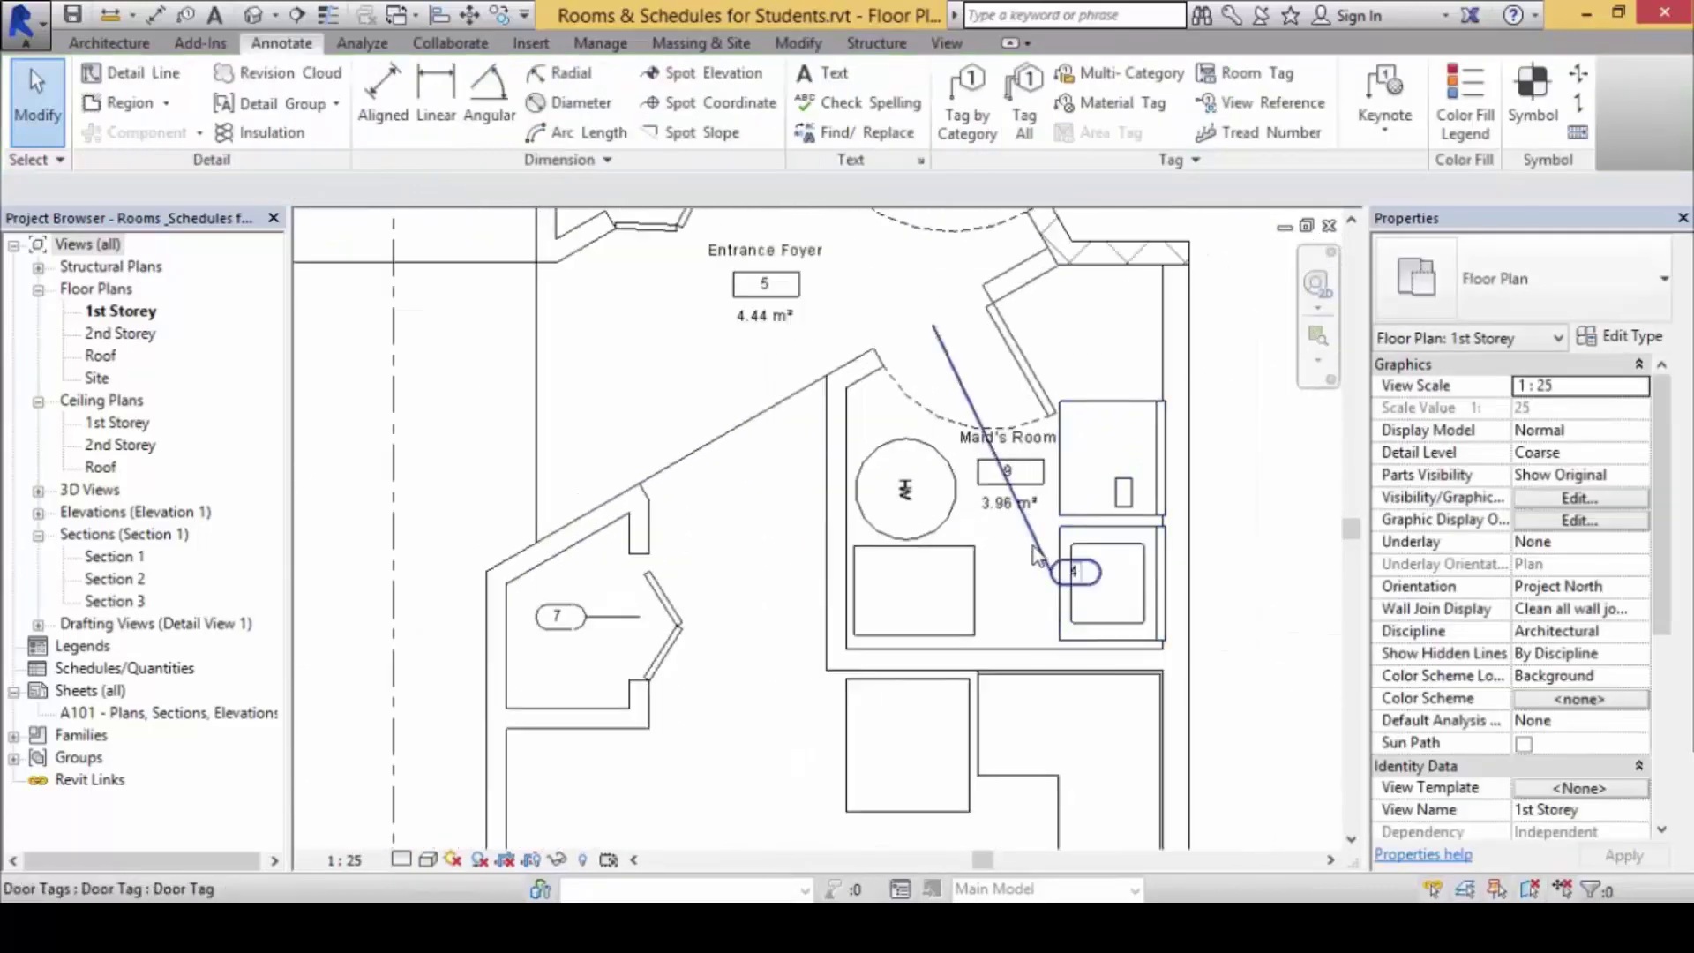
{"action": "left_click", "coordinate": [1074, 571]}
{"action": "left_click_drag", "start_coordinate": [1076, 589], "coordinate": [909, 284]}
- Move door tag 9 into Bedroom 1 beside the closet's bifold doors and tag 6 just above the Balcony double door
{"action": "scroll", "coordinate": [1103, 600], "scroll_direction": "down", "scroll_amount": 4}
{"action": "middle_click_drag", "start_coordinate": [1099, 640], "coordinate": [1209, 520]}
{"action": "middle_click_drag", "start_coordinate": [900, 588], "coordinate": [1034, 467]}
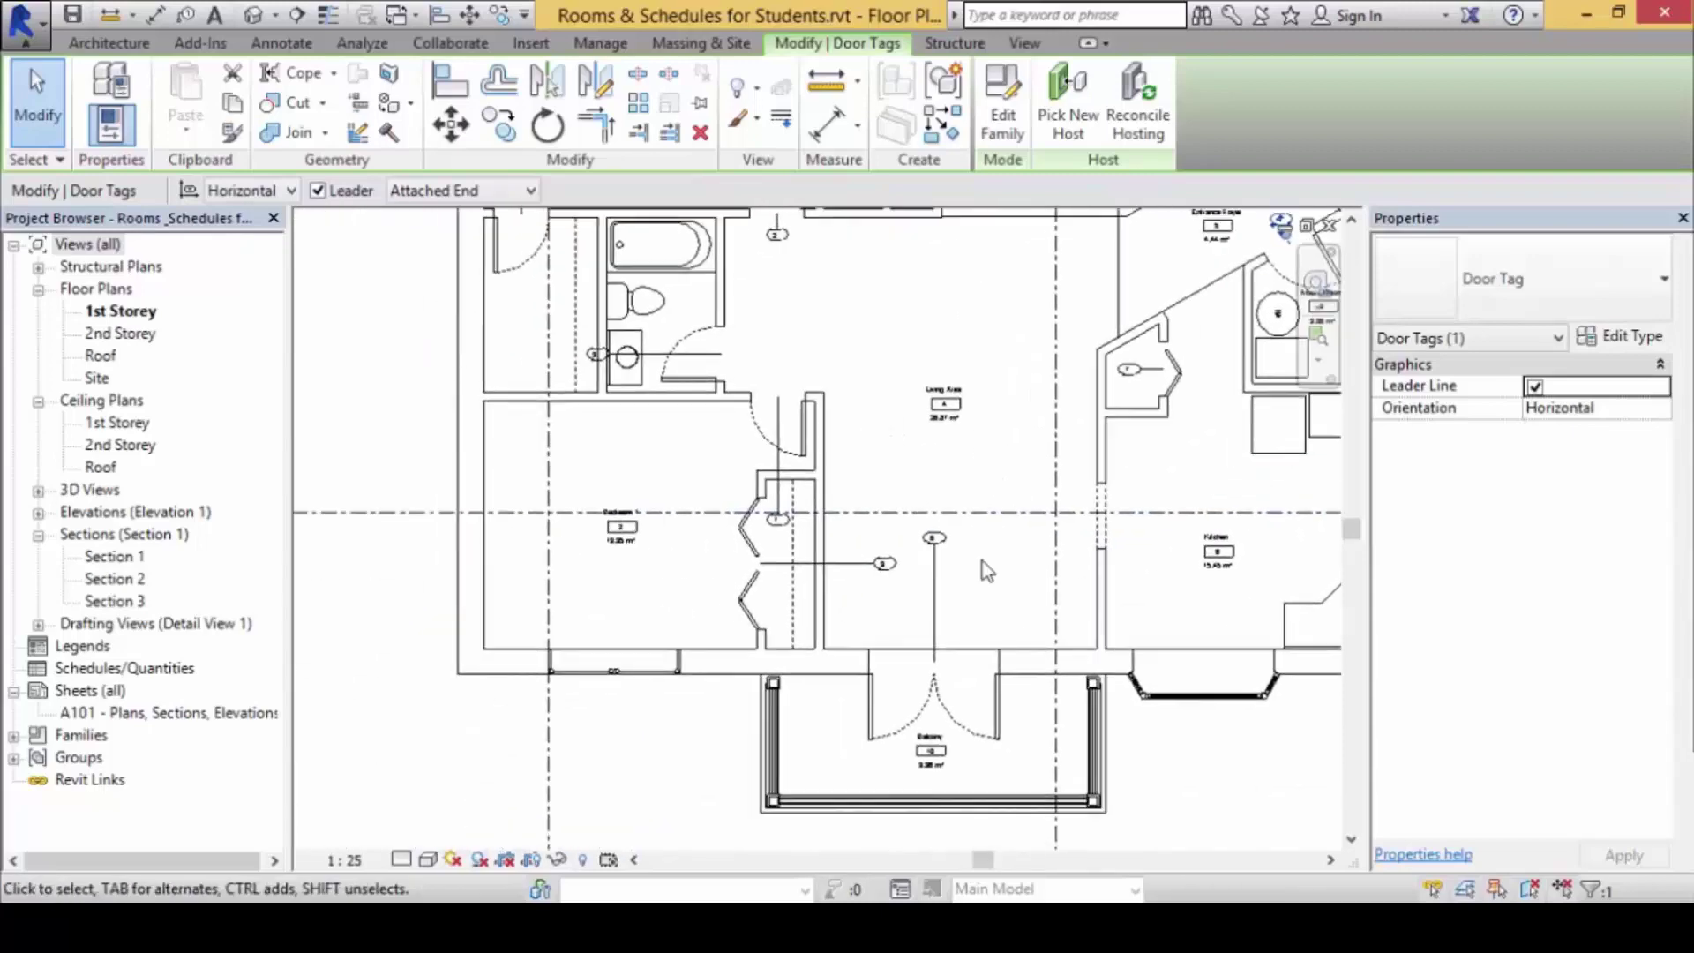
{"action": "scroll", "coordinate": [908, 609], "scroll_direction": "up", "scroll_amount": 3}
{"action": "left_click", "coordinate": [783, 486]}
{"action": "left_click_drag", "start_coordinate": [850, 499], "coordinate": [453, 499]}
{"action": "left_click", "coordinate": [971, 499]}
{"action": "left_click_drag", "start_coordinate": [968, 429], "coordinate": [969, 632]}
{"action": "left_click", "coordinate": [1043, 476]}
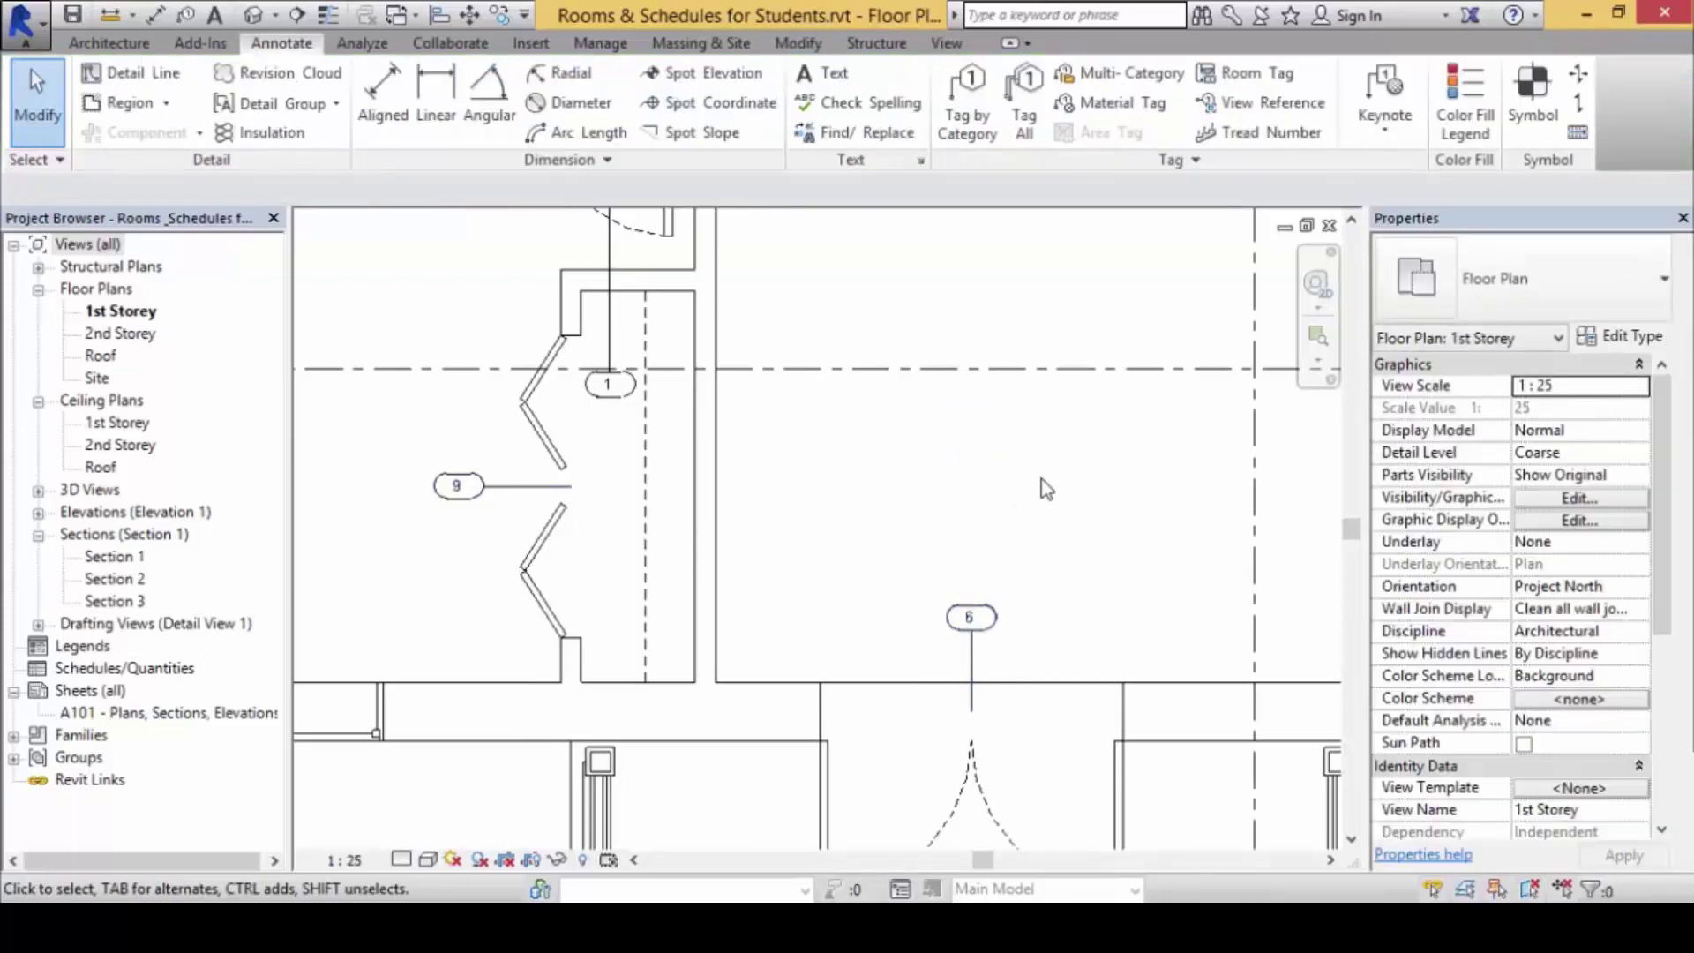
- Move the tag of the bathroom door above Bedroom 1 into the Living Area, just outside the door
{"action": "scroll", "coordinate": [1044, 484], "scroll_direction": "down", "scroll_amount": 4}
{"action": "middle_click_drag", "start_coordinate": [1043, 484], "coordinate": [975, 591]}
{"action": "scroll", "coordinate": [877, 554], "scroll_direction": "up", "scroll_amount": 6}
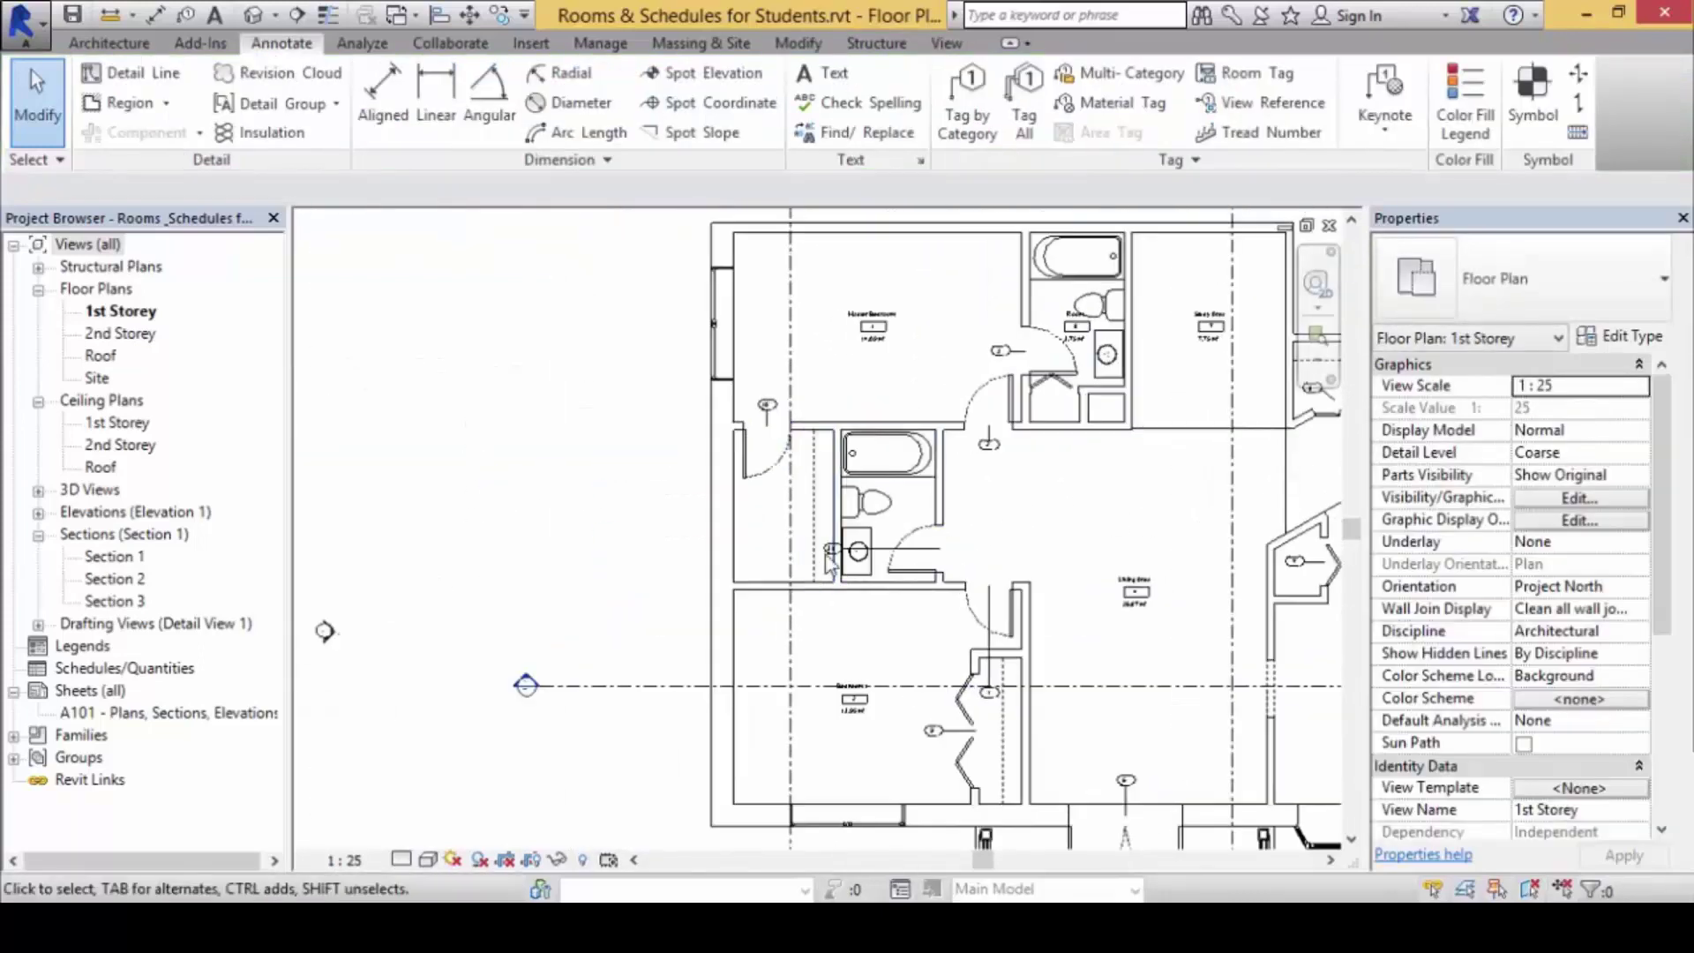
{"action": "left_click", "coordinate": [907, 518]}
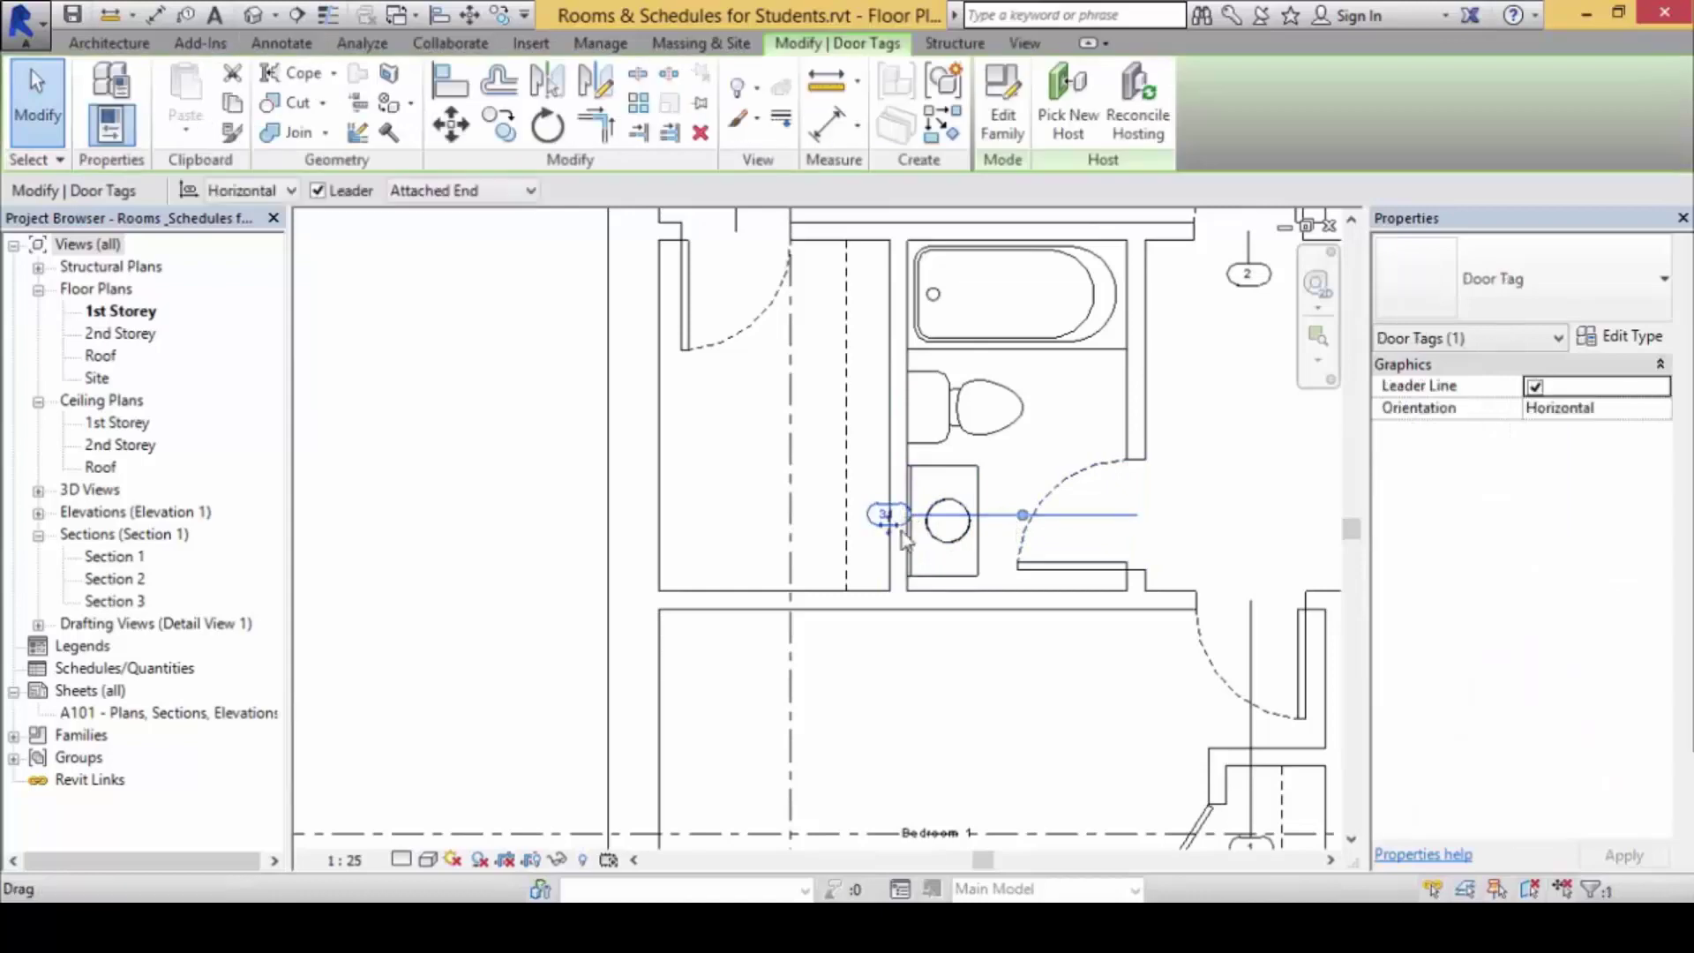
{"action": "mouse_move", "coordinate": [908, 521]}
{"action": "left_mouse_down"}
{"action": "mouse_move", "coordinate": [1146, 540]}
{"action": "mouse_move", "coordinate": [1196, 527]}
{"action": "left_mouse_up"}
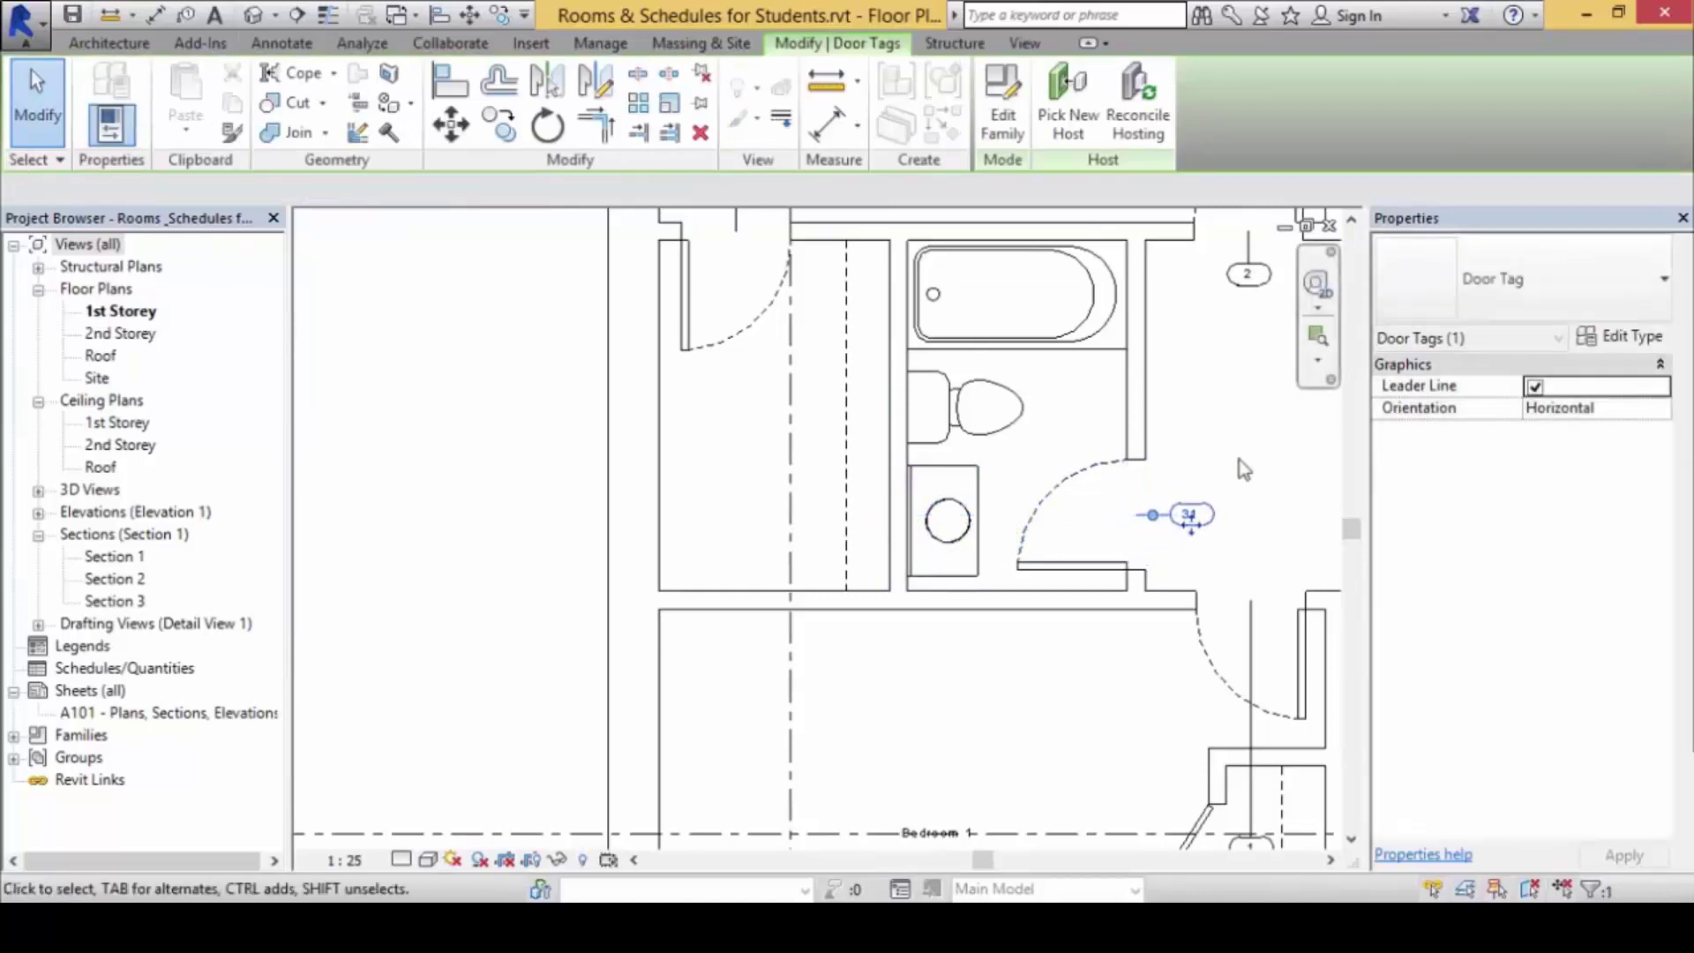
{"action": "left_click", "coordinate": [1237, 481]}
{"action": "scroll", "coordinate": [1236, 484], "scroll_direction": "down", "scroll_amount": 3}
{"action": "mouse_move", "coordinate": [1236, 484]}
{"action": "middle_mouse_down"}
{"action": "mouse_move", "coordinate": [732, 442]}
{"action": "mouse_move", "coordinate": [773, 468]}
{"action": "middle_mouse_up"}
{"action": "scroll", "coordinate": [785, 450], "scroll_direction": "down", "scroll_amount": 2}
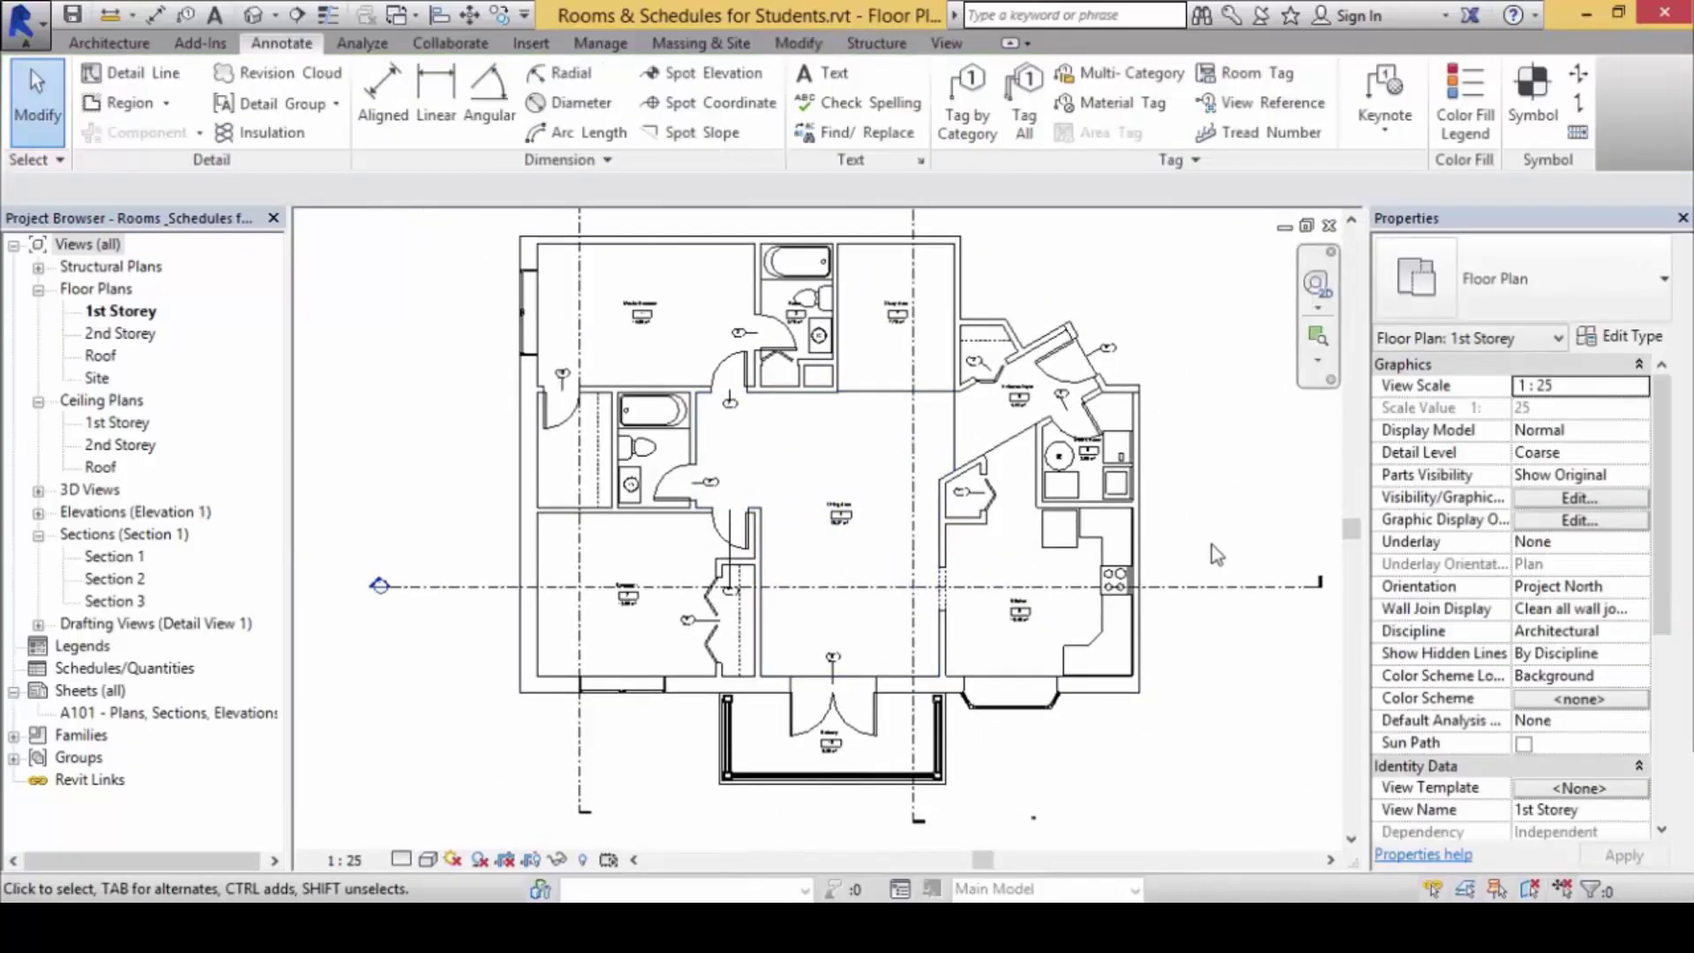